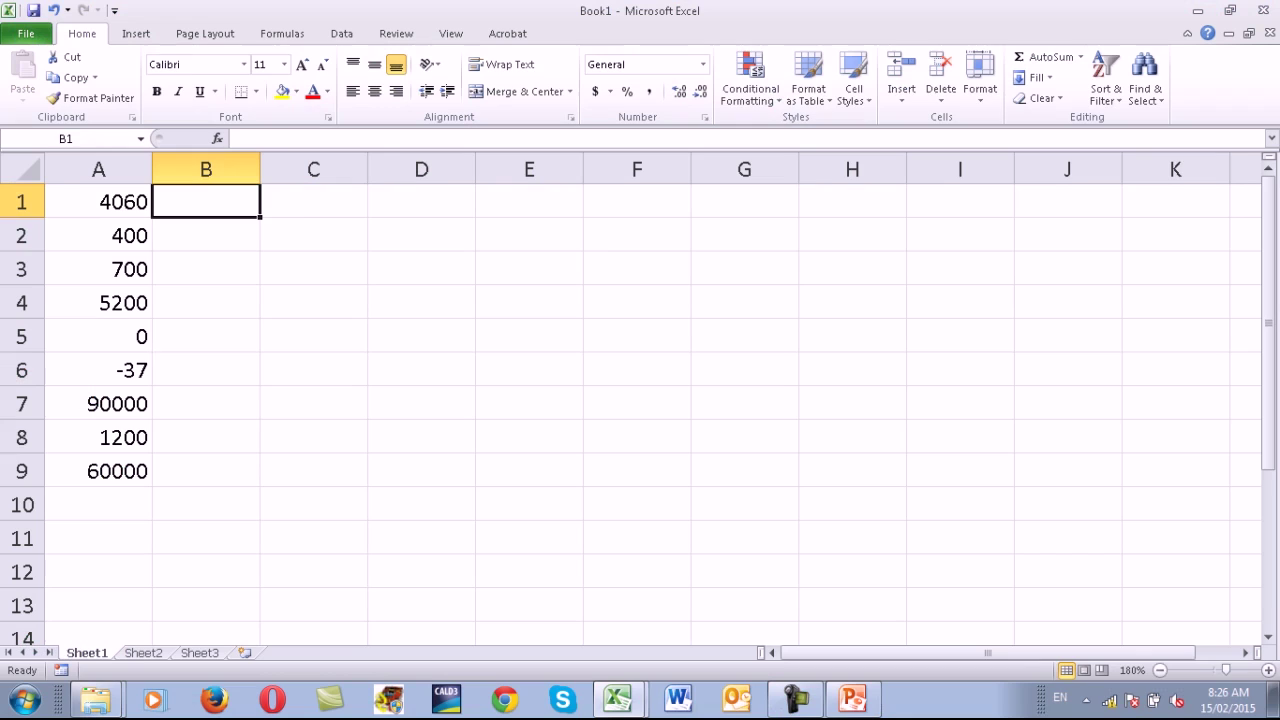
Enter a nested IF in B1 labelling A1 as 'Check yr input' (<=0), 'Micro' (<1500) or 'Small' (<10000).
{"action": "type", "text": "=if("}
{"action": "key", "text": "Left"}
{"action": "type", "text": "<=0,\"Check yr input\",if("}
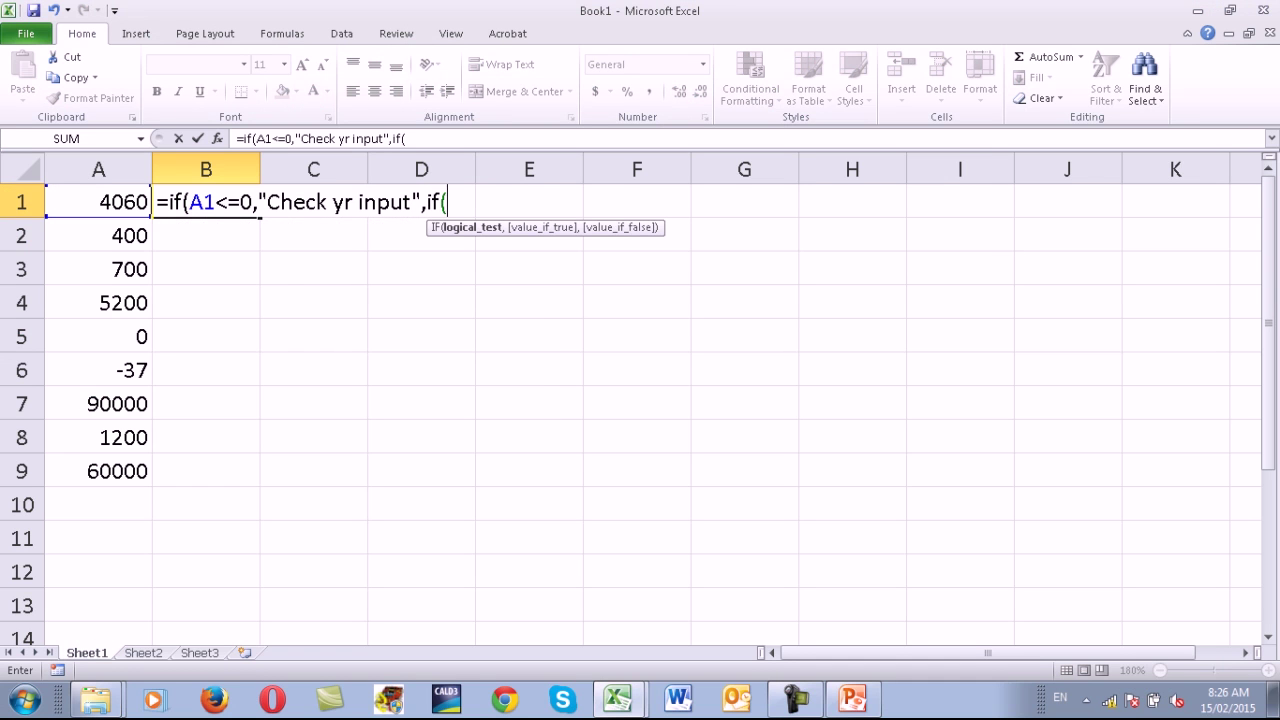
{"action": "type", "text": "A1<"}
{"action": "type", "text": "1500,"}
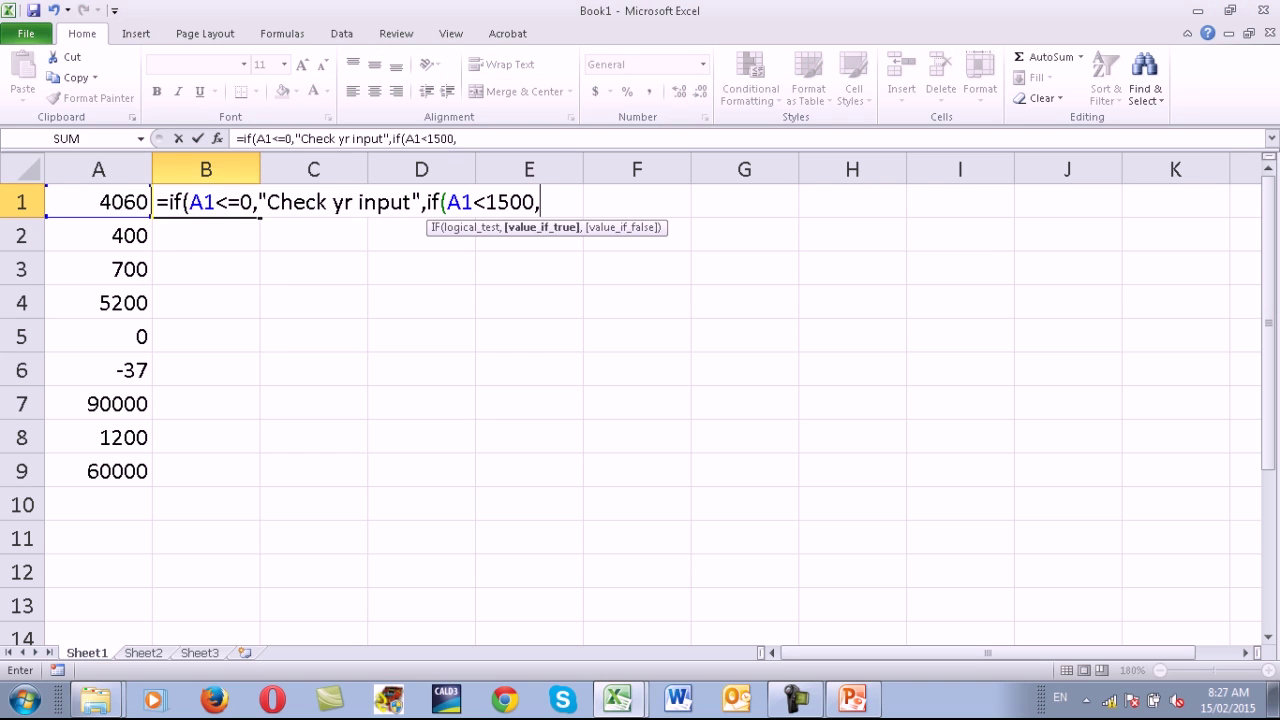
{"action": "type", "text": "\"Micro\",if"}
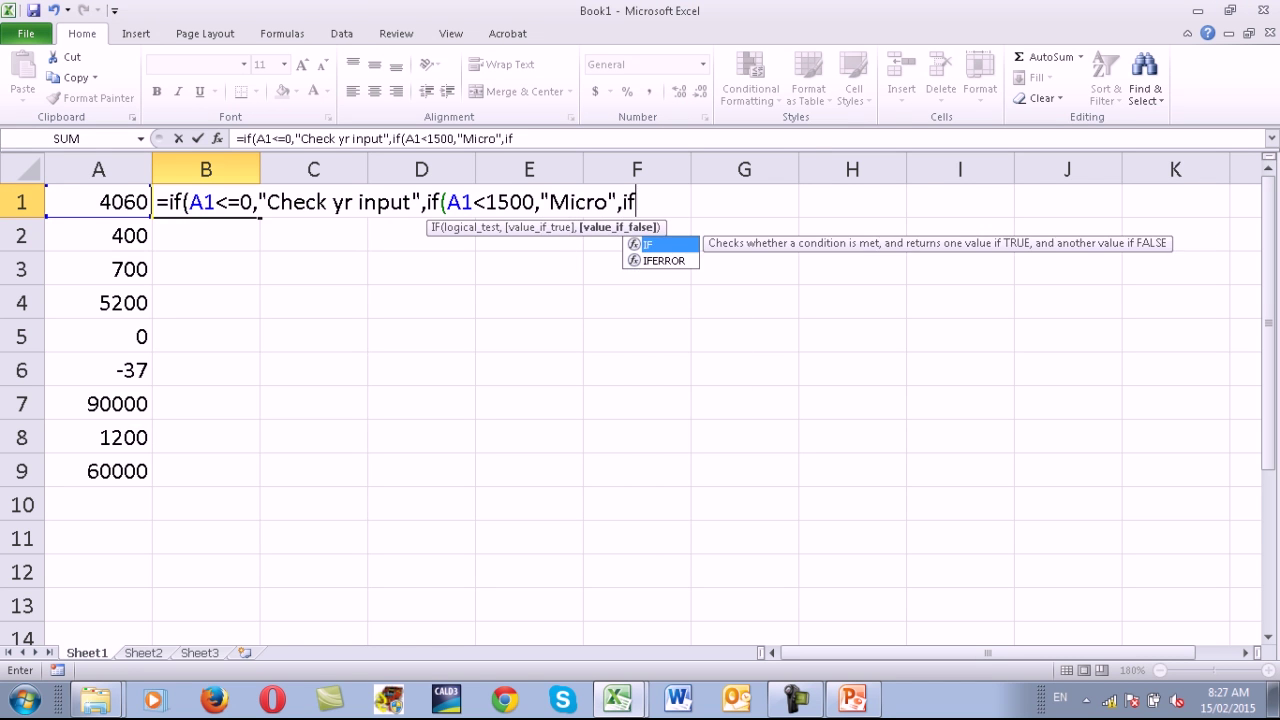
{"action": "type", "text": "("}
{"action": "left_click", "coordinate": [98, 201]}
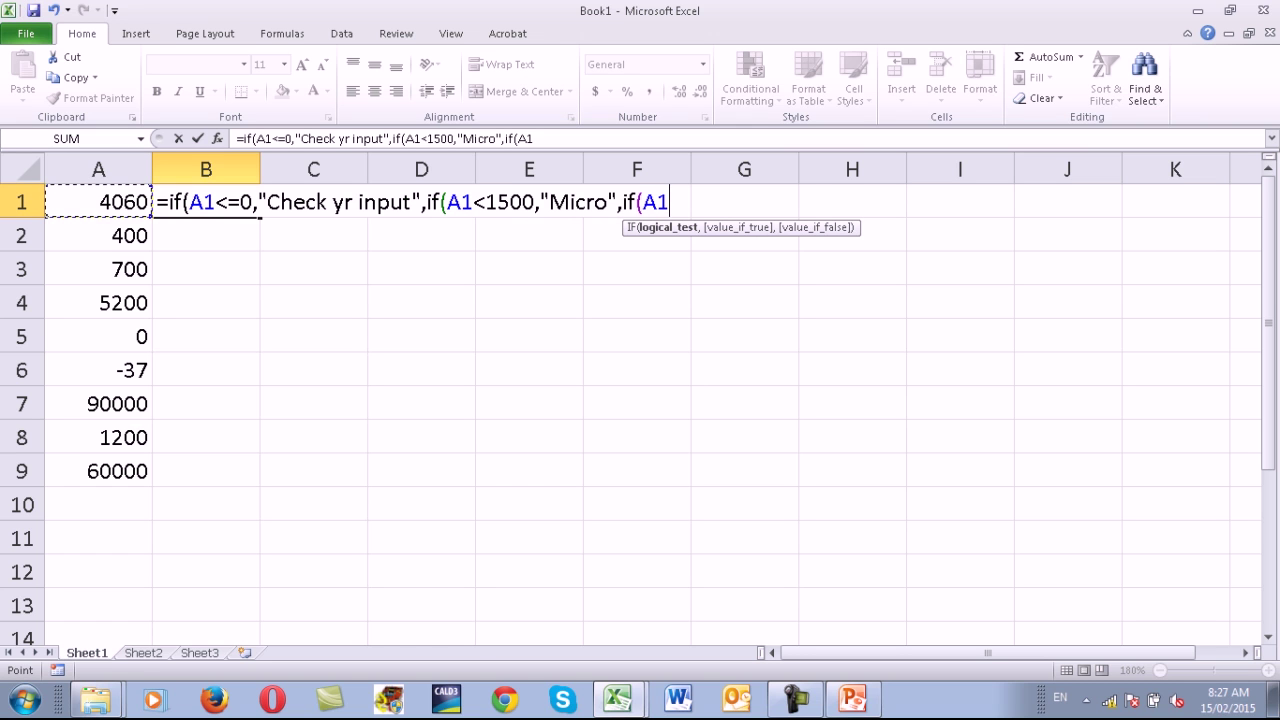
{"action": "type", "text": "<10000,\"Small\","}
{"action": "key", "text": "BackSpace"}
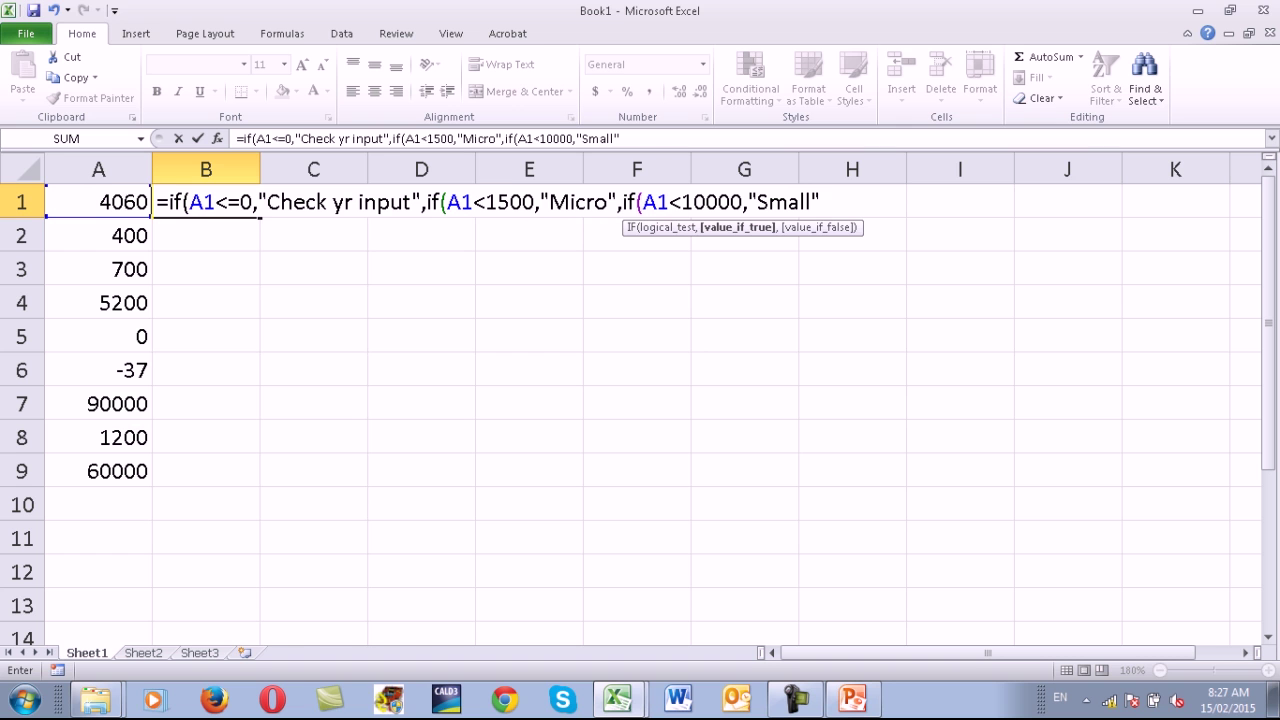
{"action": "key", "text": "Return"}
{"action": "key", "text": "Return"}
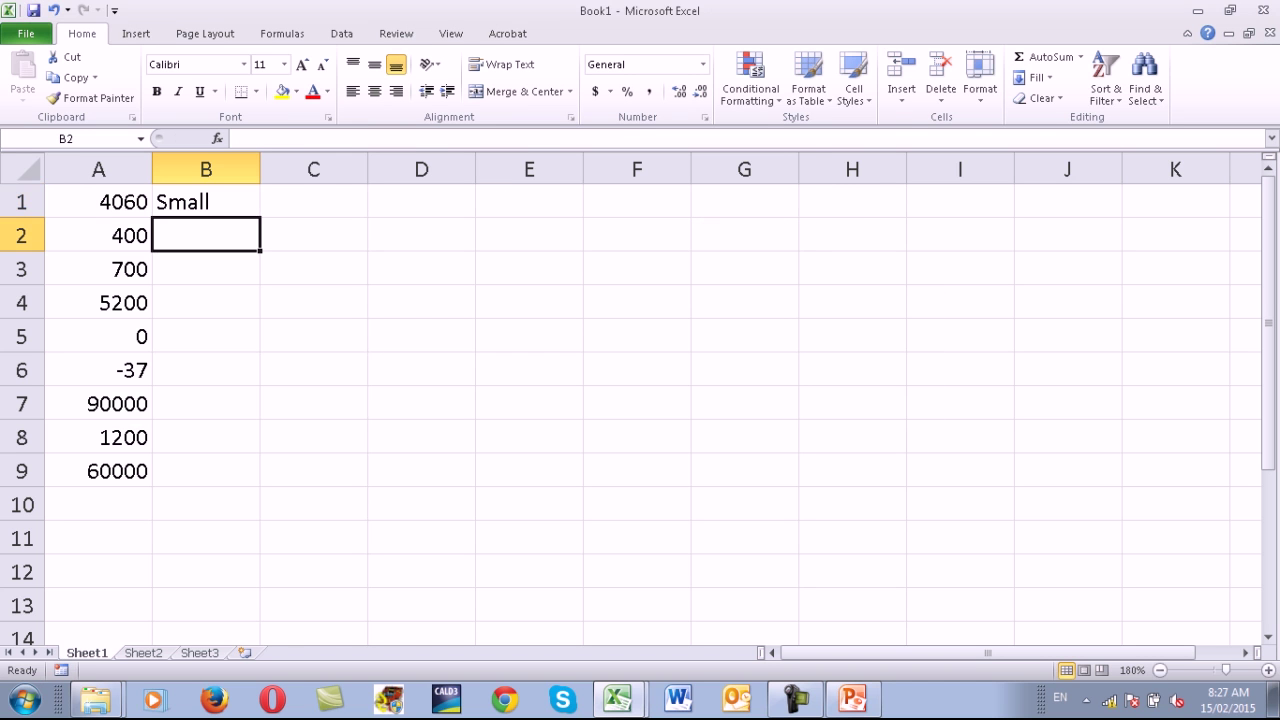
Fill the B1 classification formula down to B9, then reopen B1 for editing.
{"action": "left_click", "coordinate": [205, 201]}
{"action": "left_click_drag", "start_coordinate": [260, 217], "coordinate": [259, 486]}
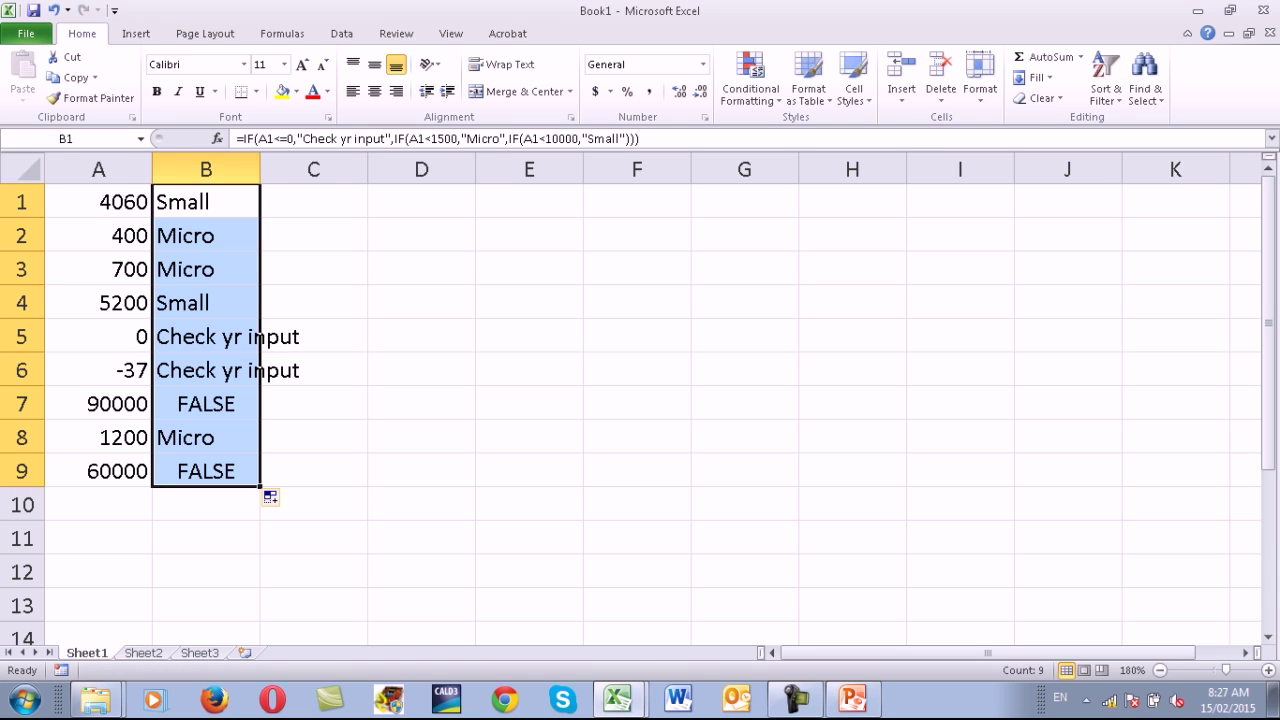
{"action": "double_click", "coordinate": [209, 202]}
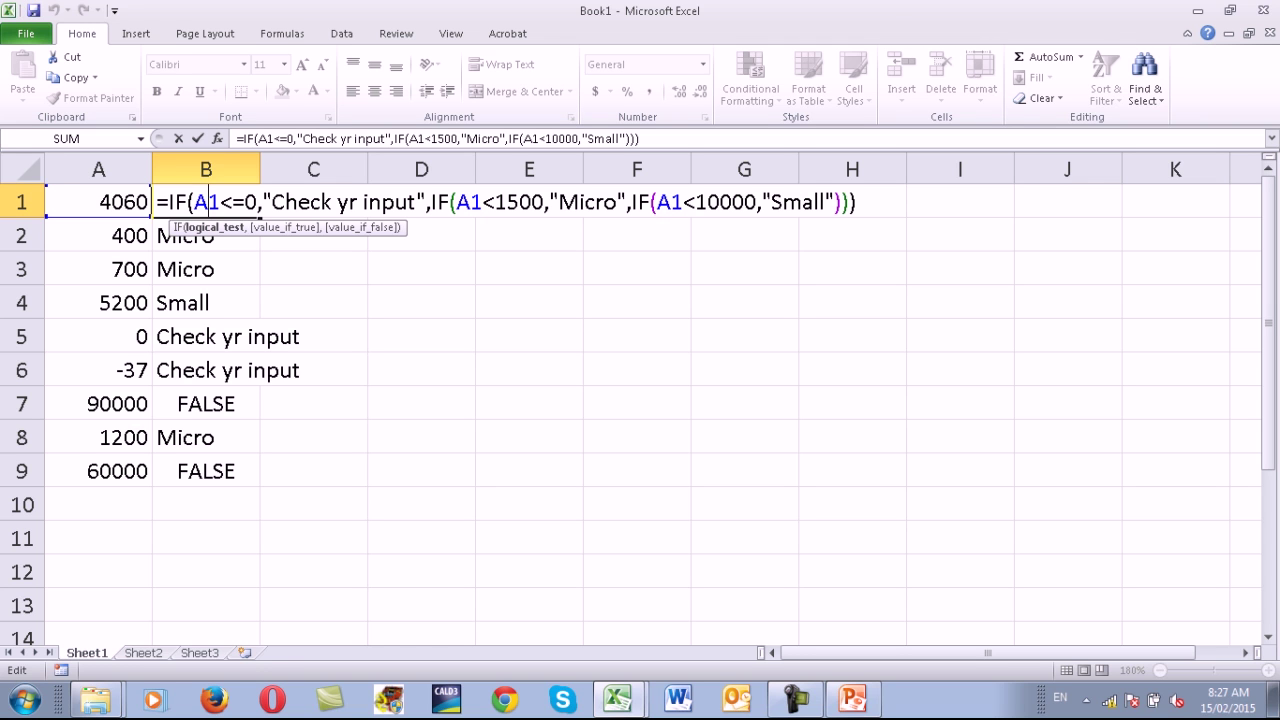
{"action": "key", "text": "shift+Left"}
{"action": "key", "text": "shift+Left"}
{"action": "key", "text": "shift+Left"}
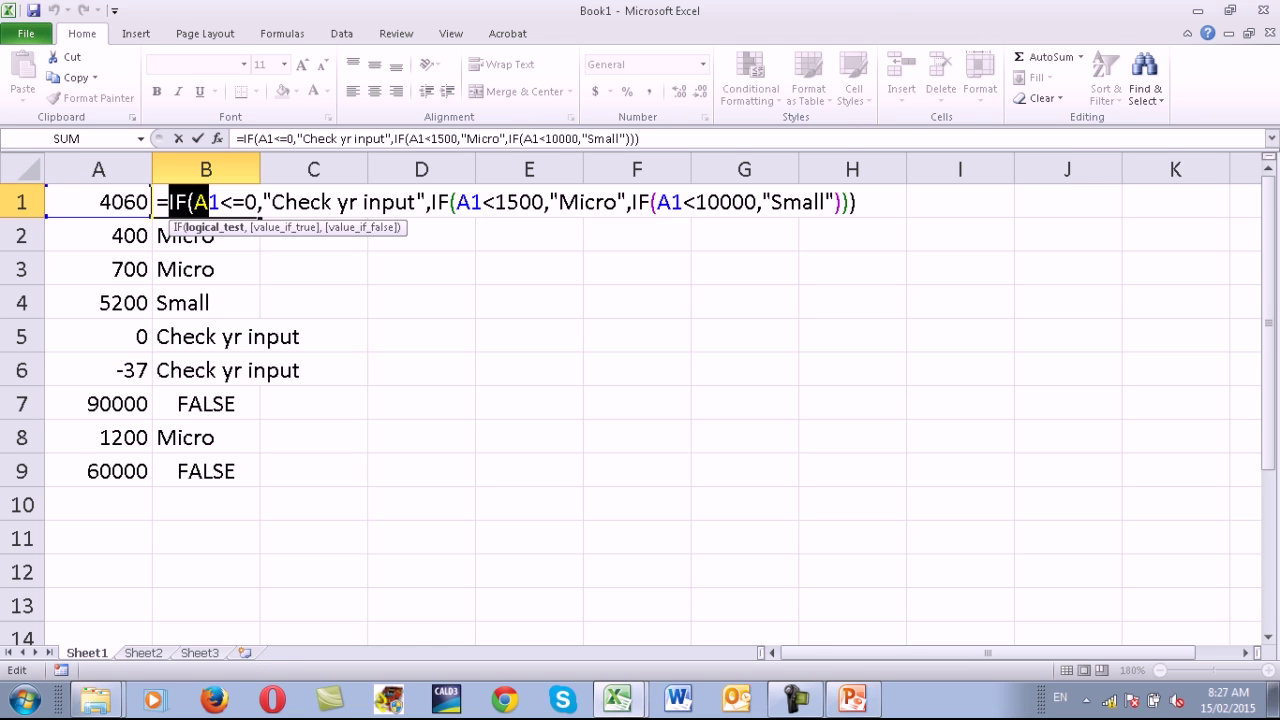
{"action": "key", "text": "Left"}
{"action": "key", "text": "Right"}
{"action": "key", "text": "shift+Right"}
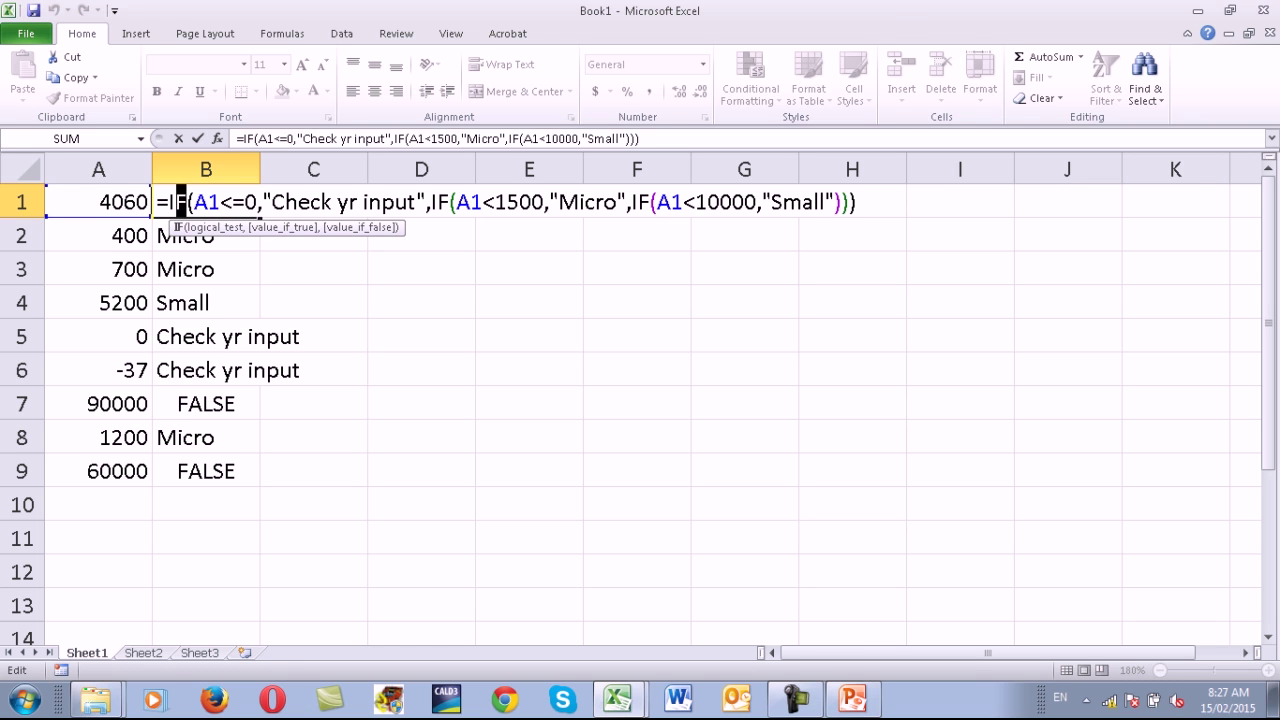
{"action": "key", "text": "Right"}
{"action": "key", "text": "Right"}
{"action": "key", "text": "shift+Right"}
{"action": "key", "text": "shift+Right"}
{"action": "key", "text": "shift+Right"}
{"action": "key", "text": "shift+Right"}
{"action": "key", "text": "shift+Right"}
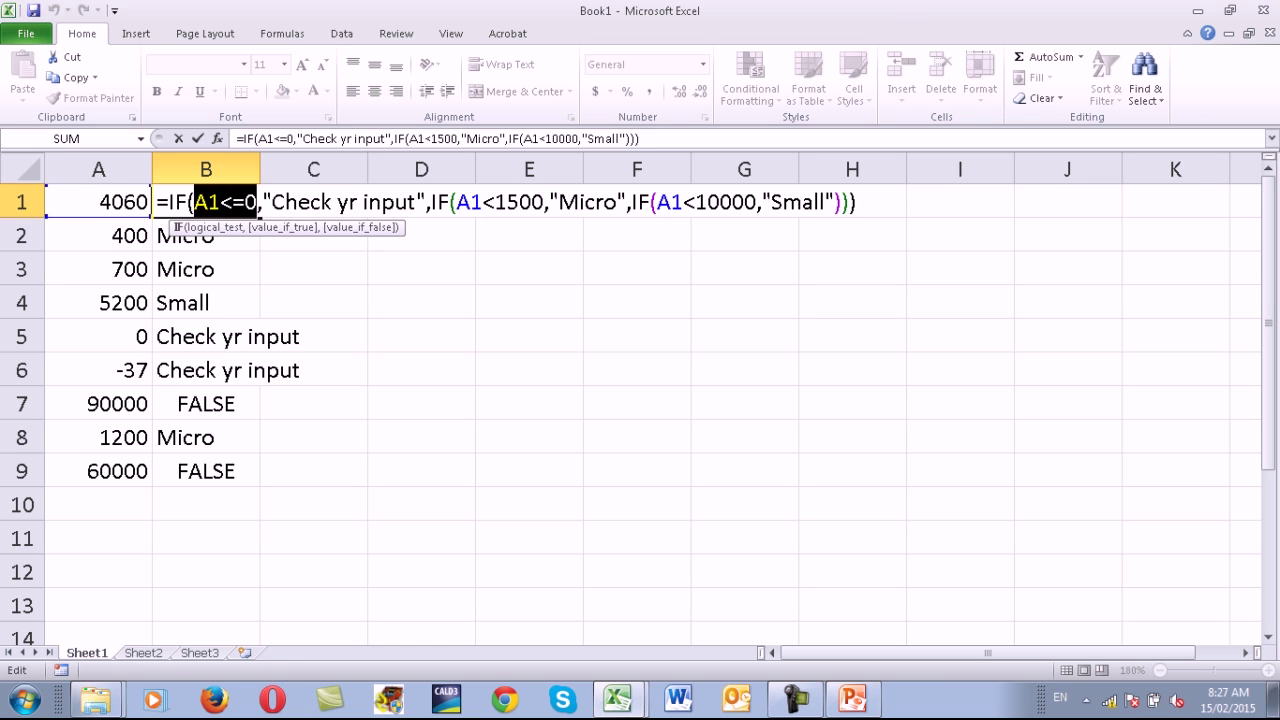
{"action": "key", "text": "Right"}
{"action": "key", "text": "Right"}
{"action": "key", "text": "shift+Right"}
{"action": "key", "text": "shift+Right"}
{"action": "key", "text": "shift+Right"}
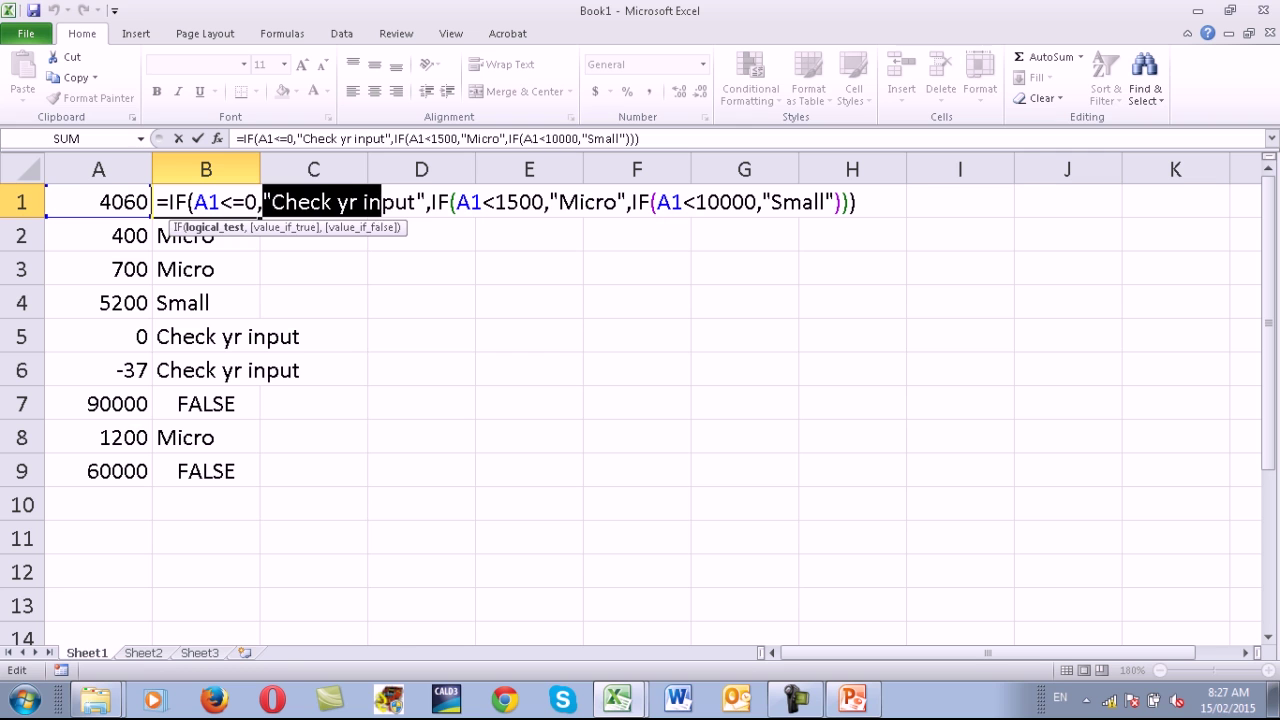
{"action": "key", "text": "shift+Right"}
{"action": "key", "text": "shift+Right"}
{"action": "key", "text": "shift+Right"}
{"action": "key", "text": "shift+Left"}
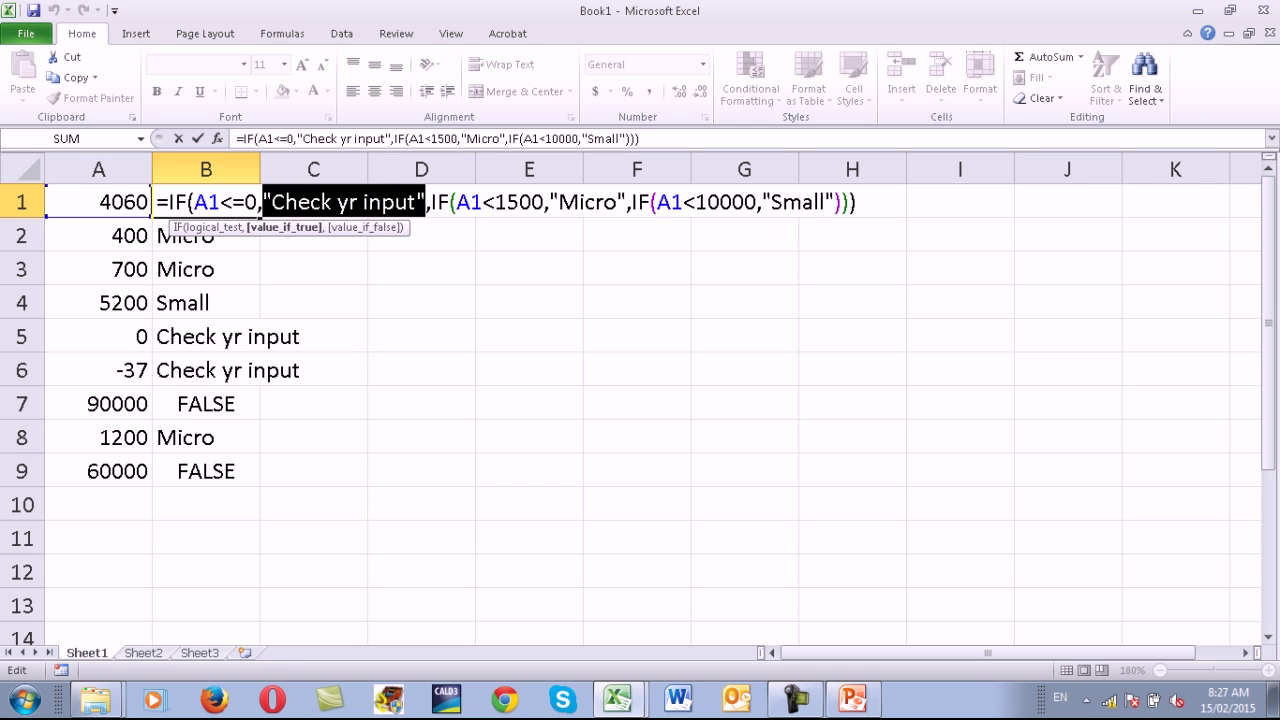
{"action": "key", "text": "Right"}
{"action": "key", "text": "Right"}
{"action": "key", "text": "shift+End"}
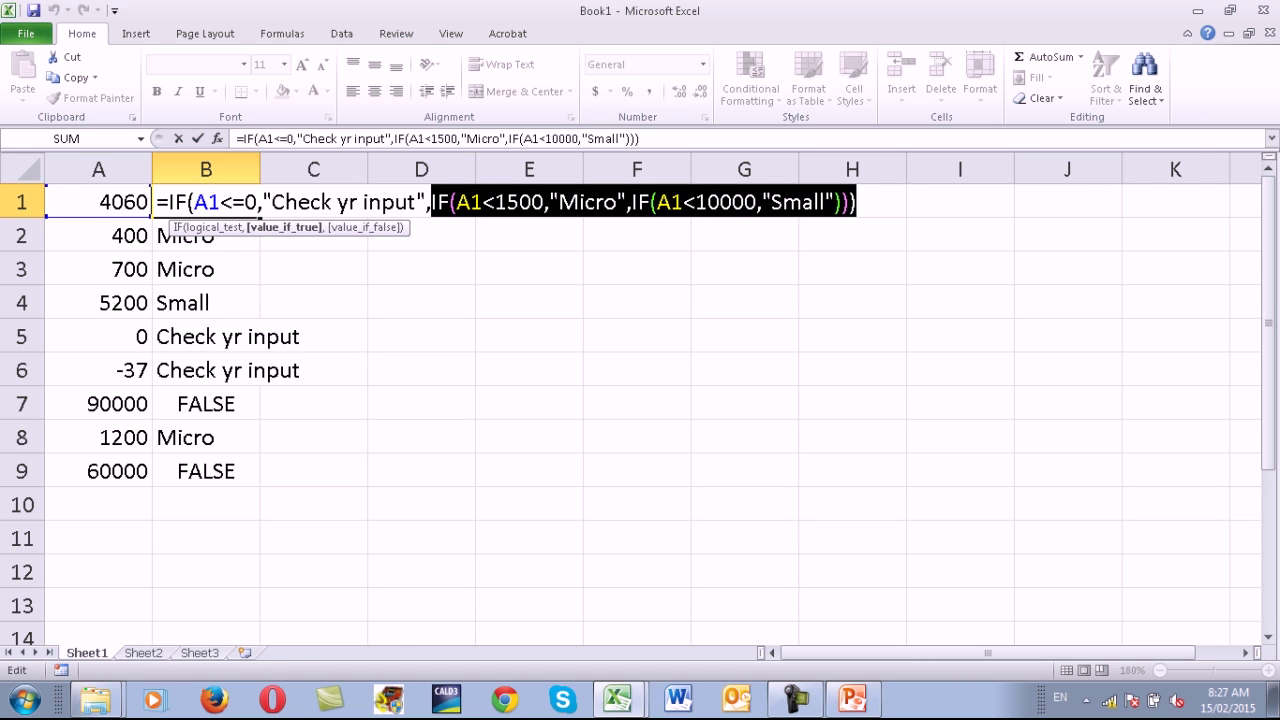
{"action": "key", "text": "shift+Left"}
{"action": "key", "text": "shift+Left"}
{"action": "key", "text": "shift+Left"}
{"action": "key", "text": "shift+Right"}
{"action": "key", "text": "shift+Right"}
{"action": "key", "text": "shift+Right"}
{"action": "key", "text": "ctrl+c"}
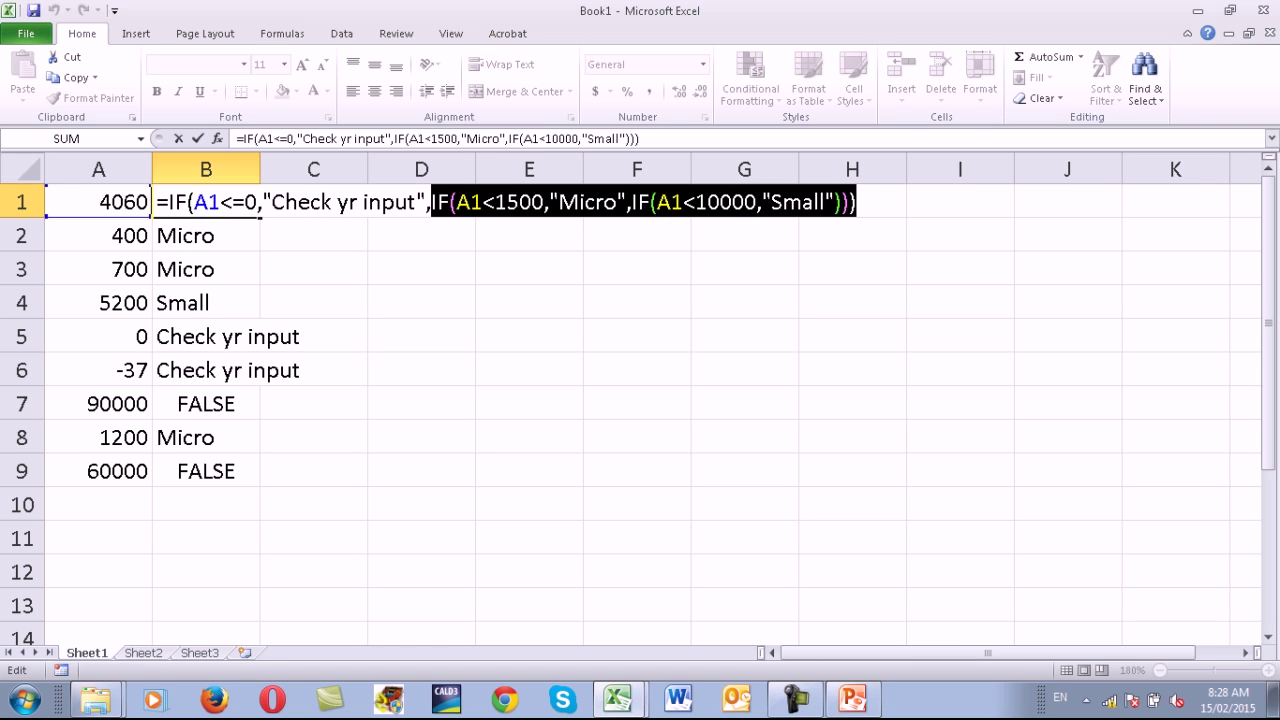
{"action": "key", "text": "End"}
{"action": "left_click", "coordinate": [431, 202]}
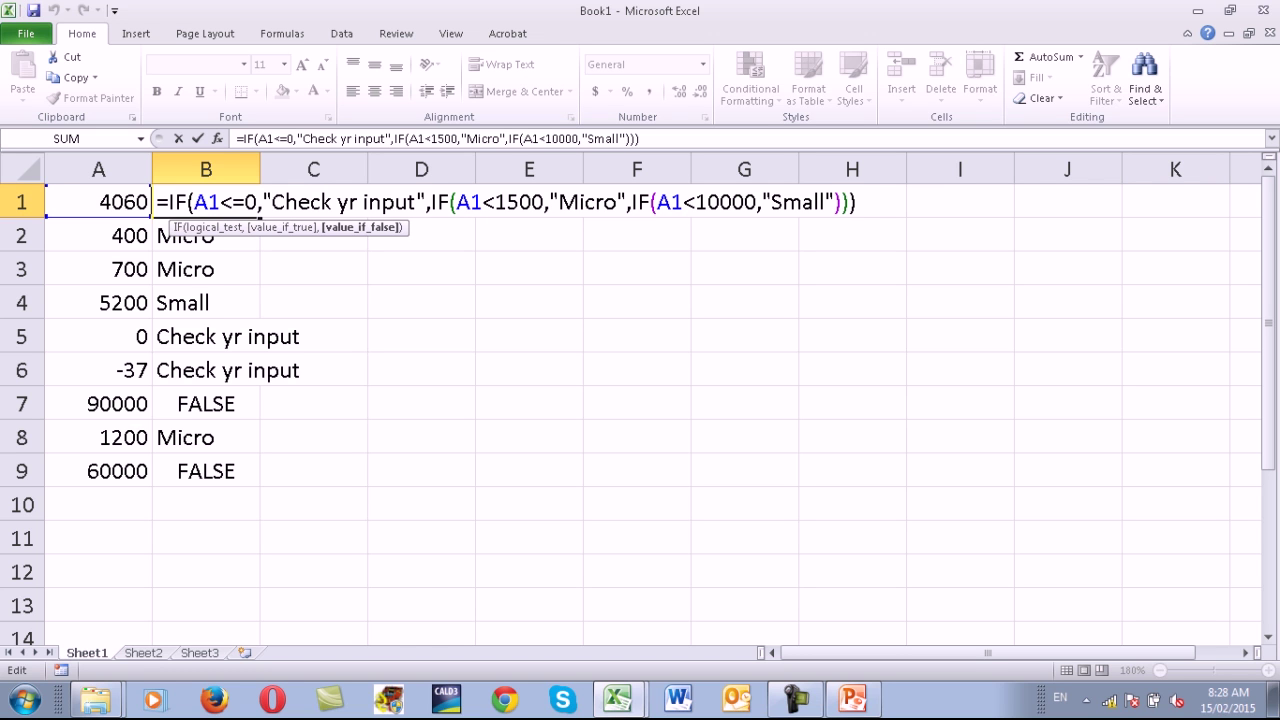
{"action": "left_click_drag", "start_coordinate": [456, 202], "coordinate": [558, 202]}
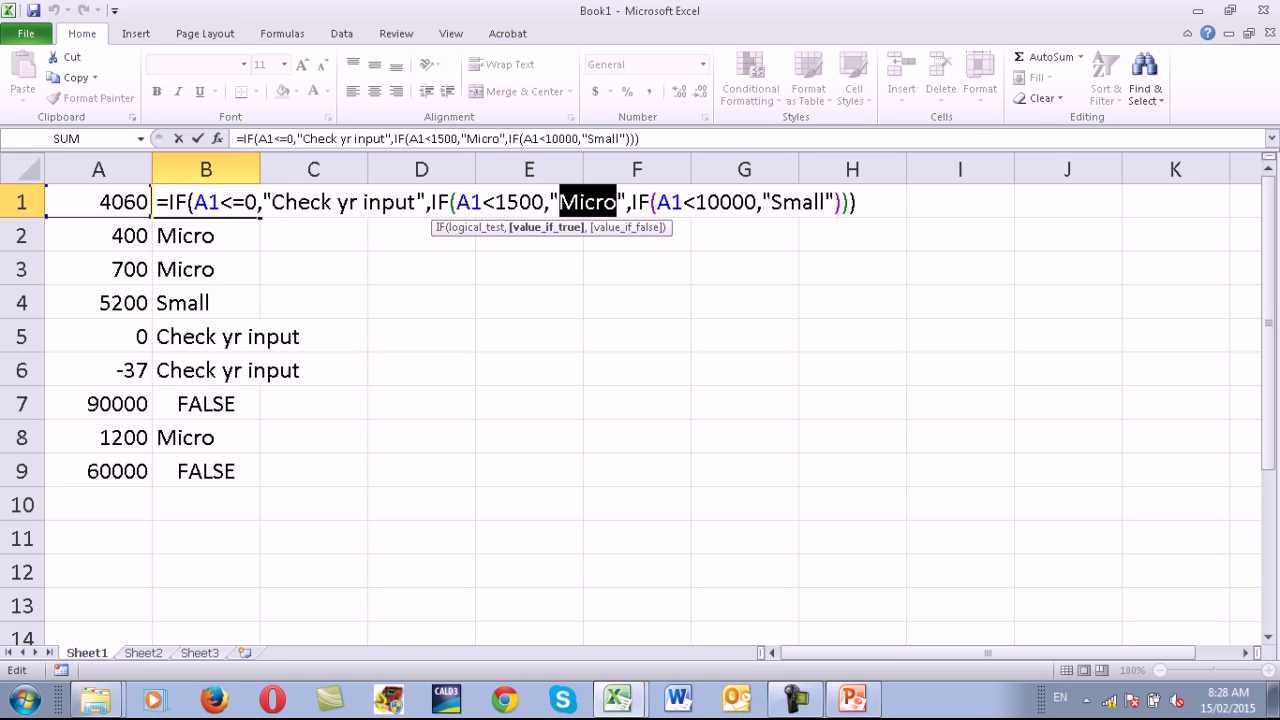
{"action": "left_click_drag", "start_coordinate": [627, 202], "coordinate": [820, 202]}
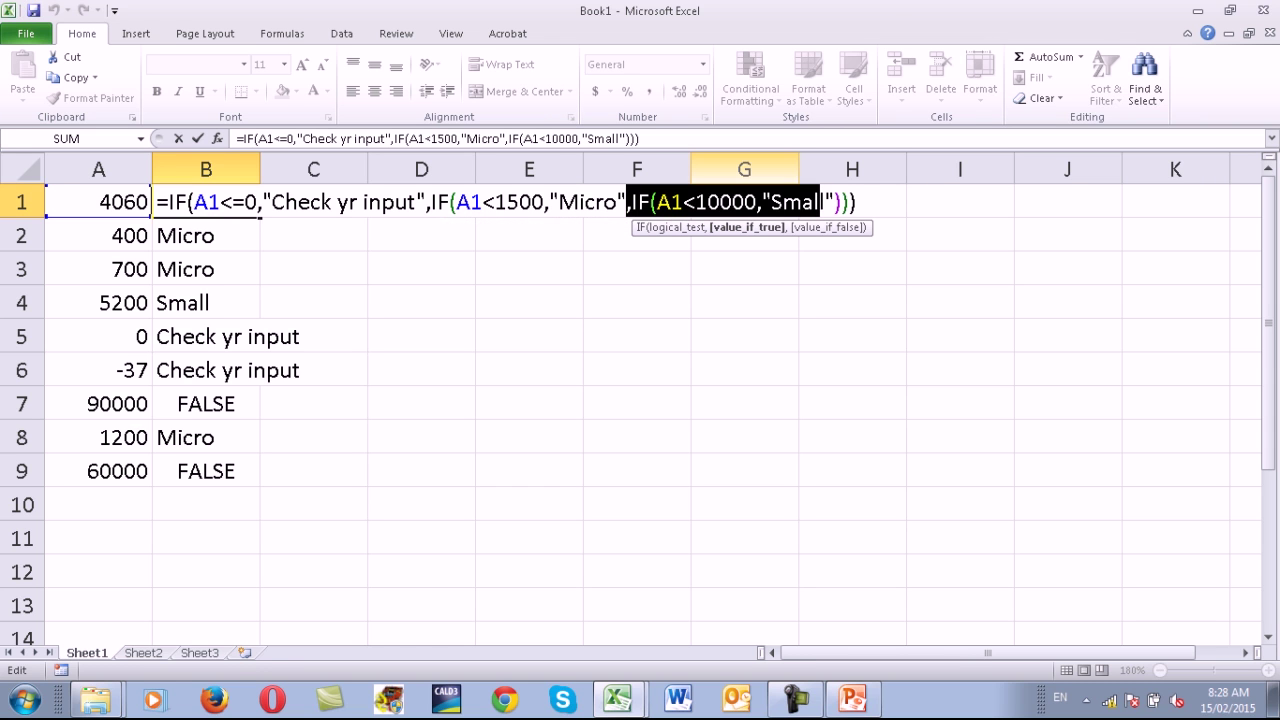
{"action": "left_click", "coordinate": [670, 202]}
{"action": "double_click", "coordinate": [640, 202]}
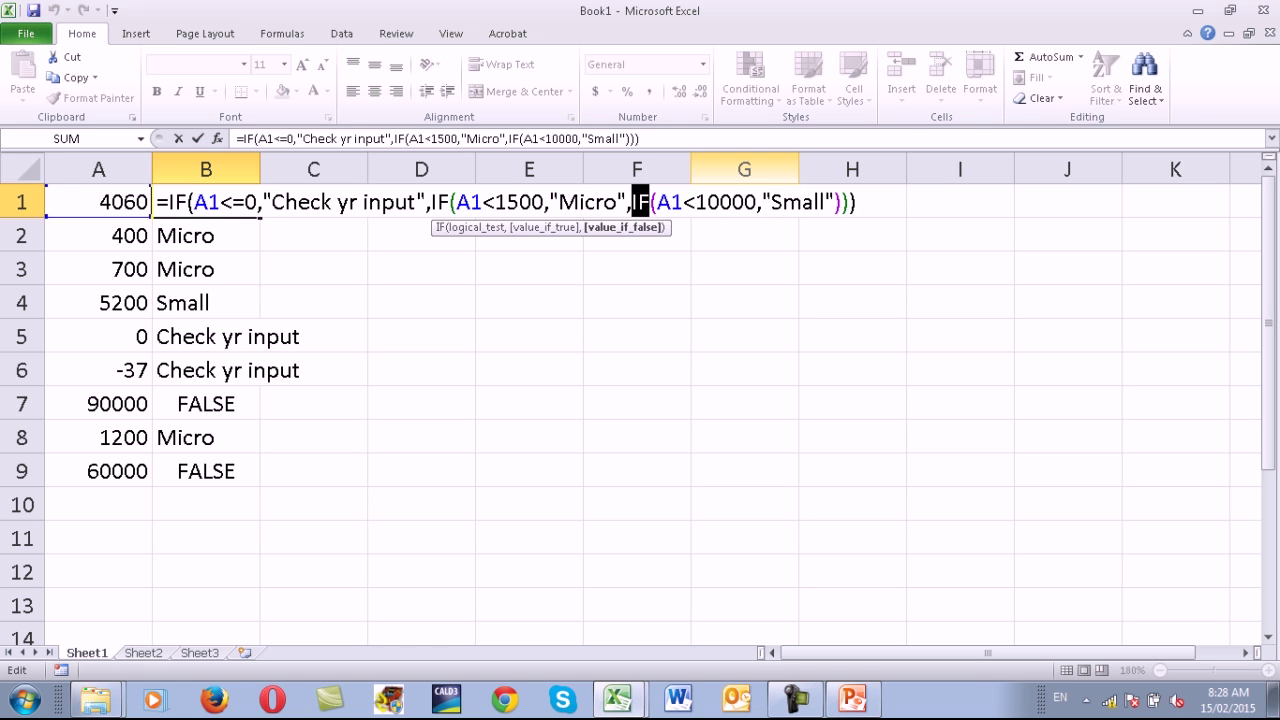
{"action": "left_click_drag", "start_coordinate": [656, 202], "coordinate": [758, 202]}
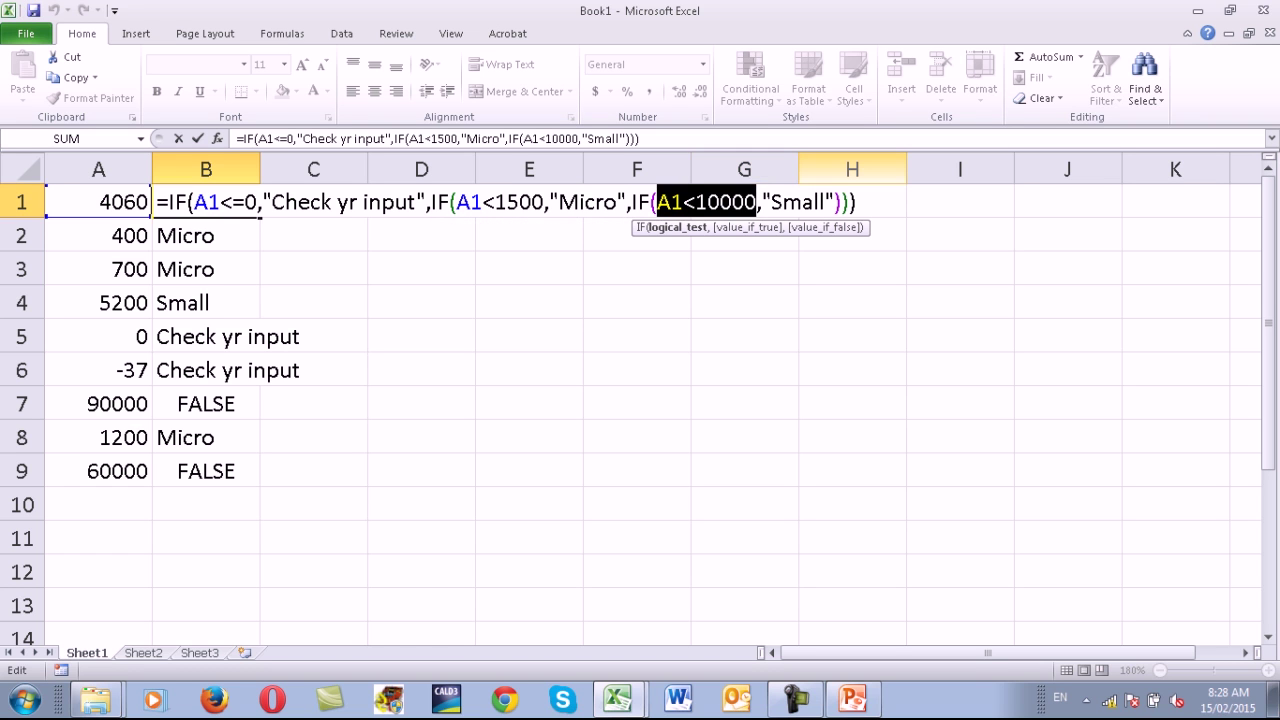
{"action": "left_click_drag", "start_coordinate": [761, 202], "coordinate": [834, 202]}
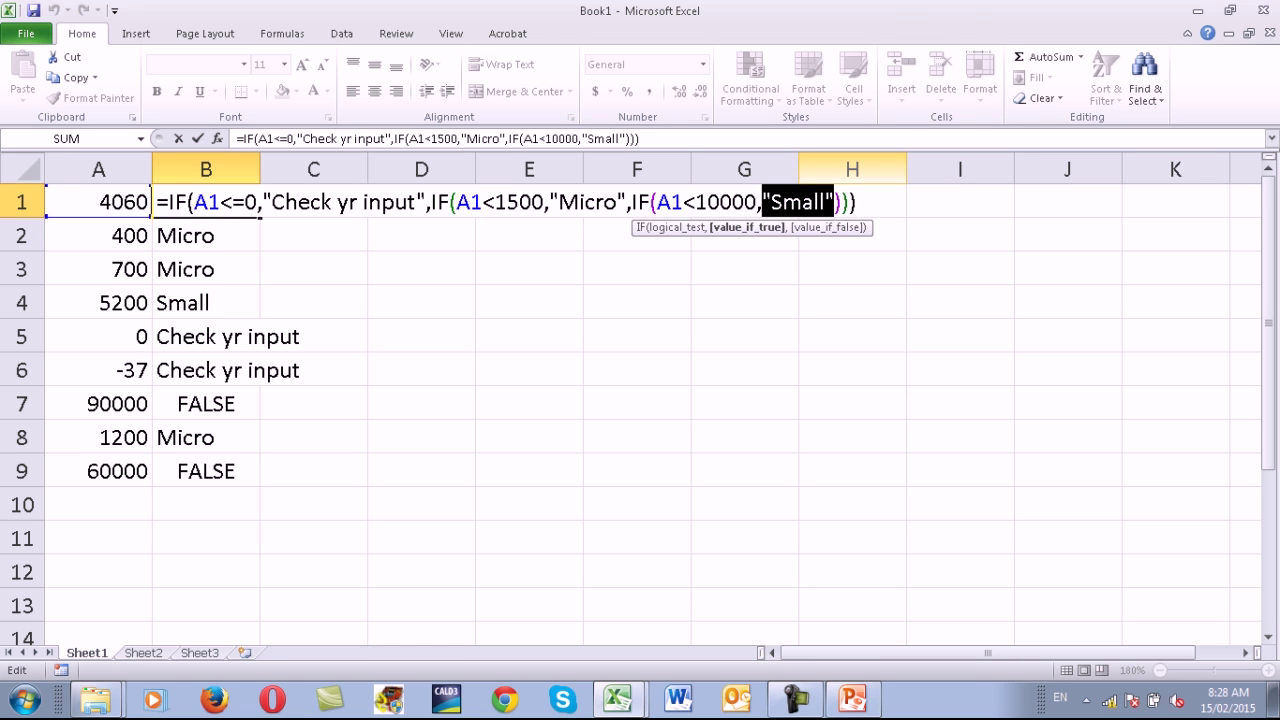
{"action": "key", "text": "Right"}
{"action": "key", "text": "Right"}
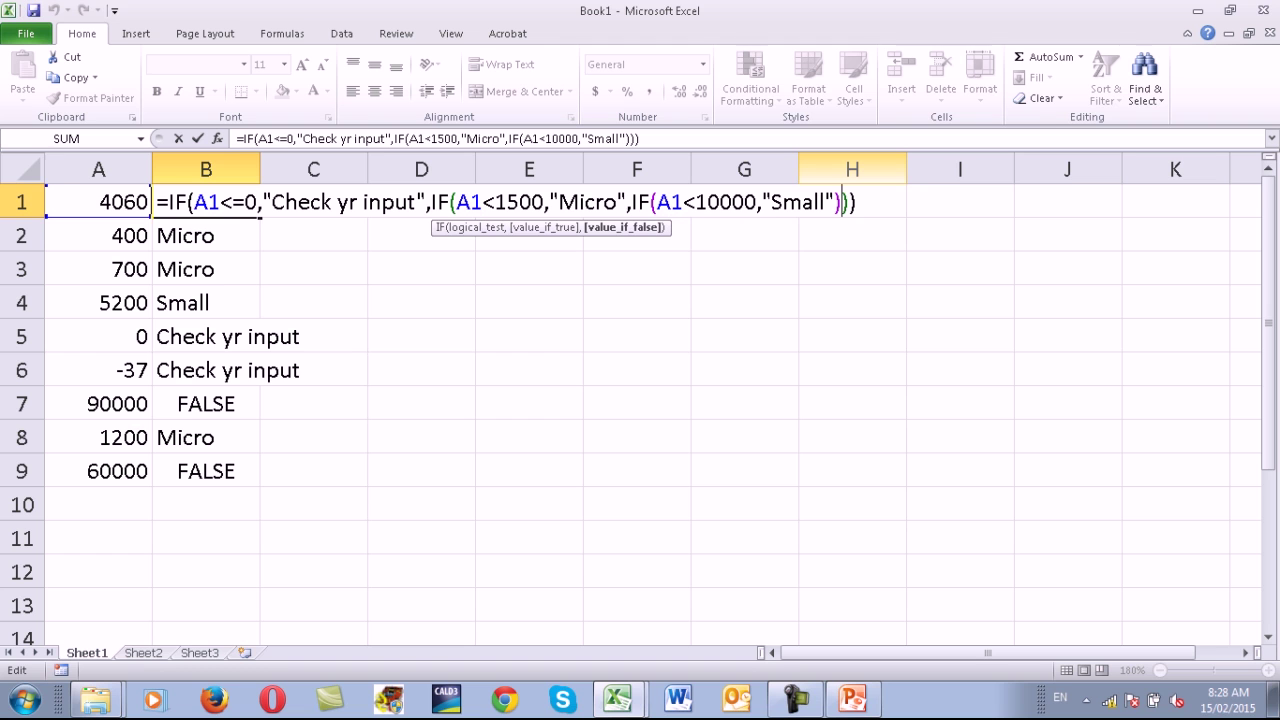
{"action": "key", "text": "Left"}
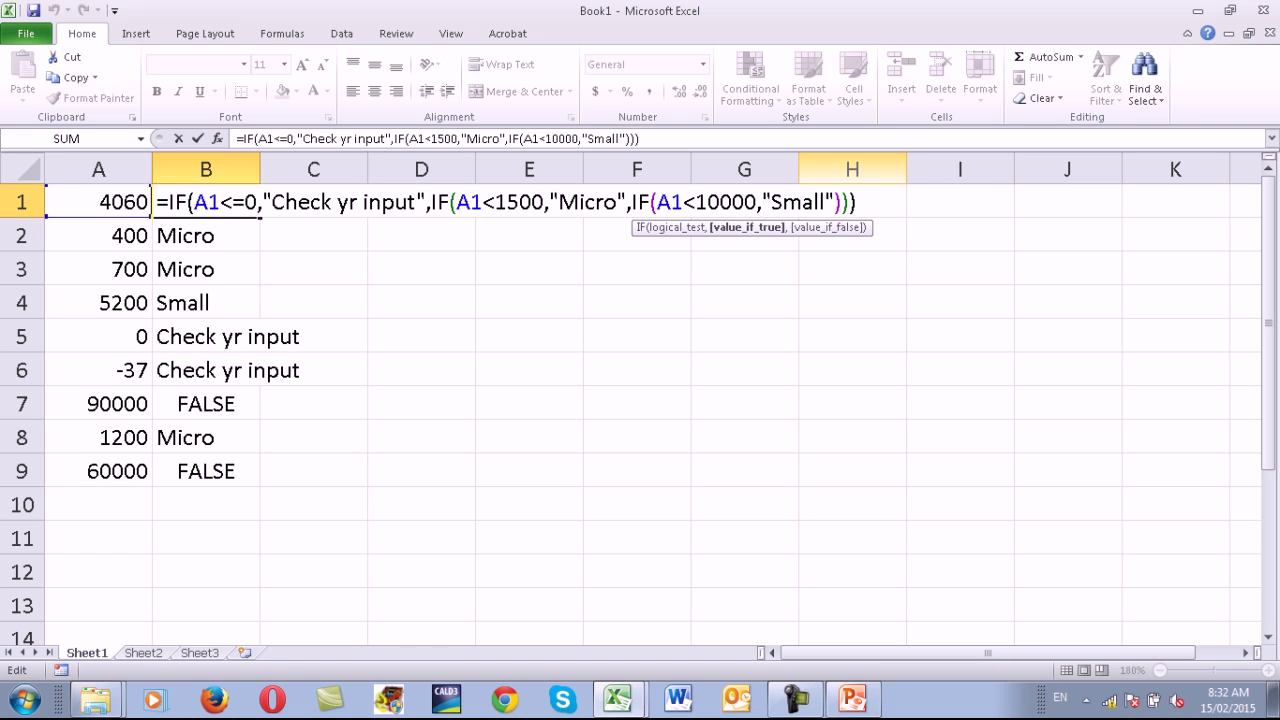
Commit the B1 nested IF formula and switch to the PowerPoint Practice 4 slide.
{"action": "key", "text": "ctrl+Return"}
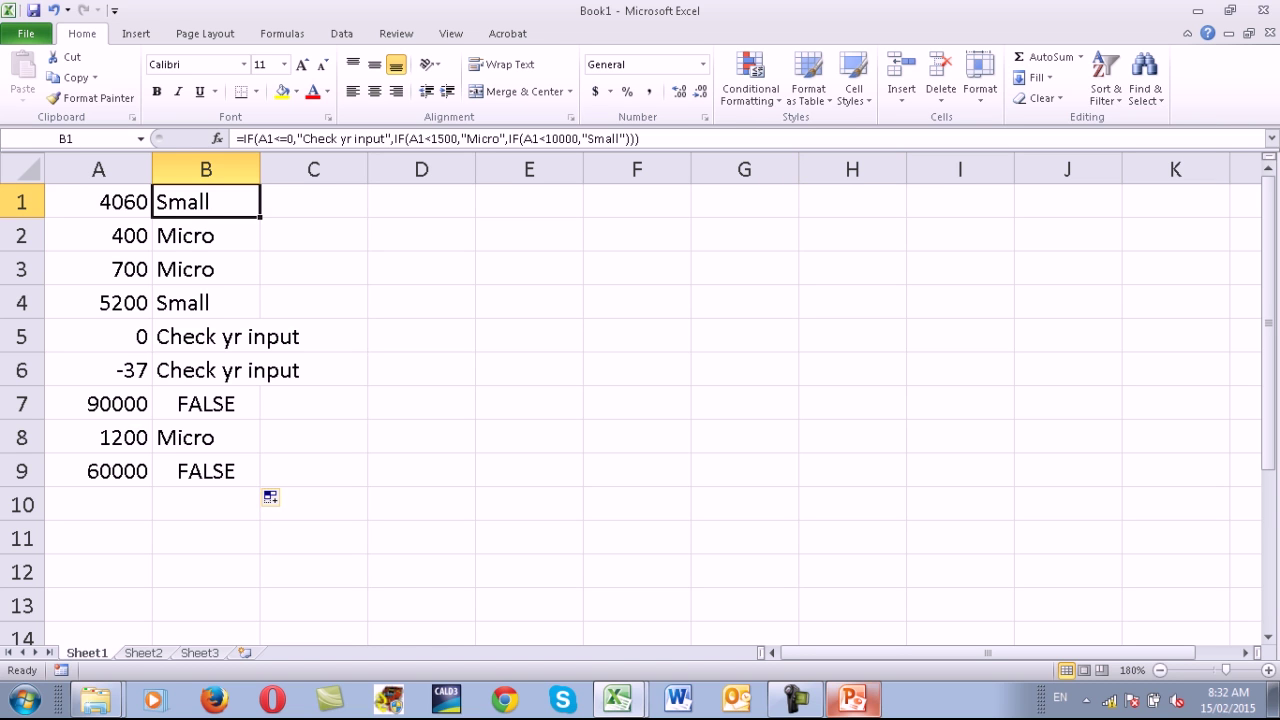
{"action": "left_click", "coordinate": [851, 699]}
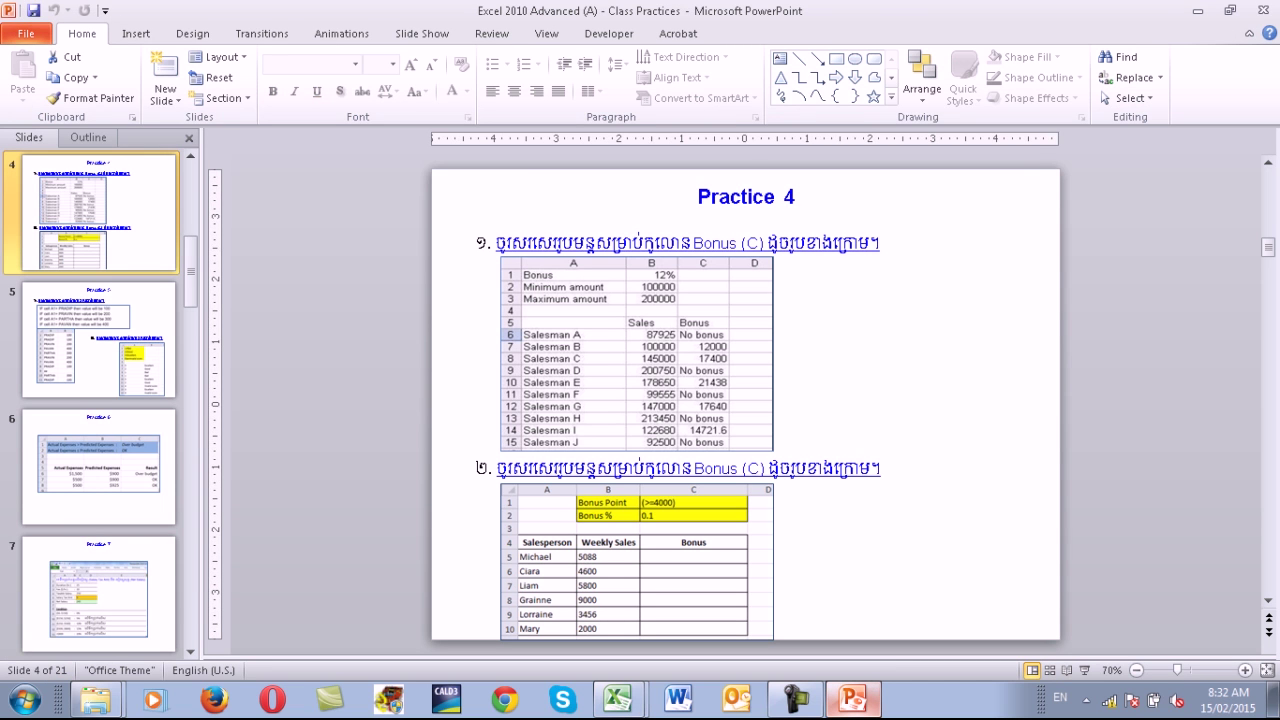
Open the recent presentation 'Excel 2010 Advanced (A) - For TRAINER'.
{"action": "left_click", "coordinate": [26, 33]}
{"action": "left_click", "coordinate": [38, 235]}
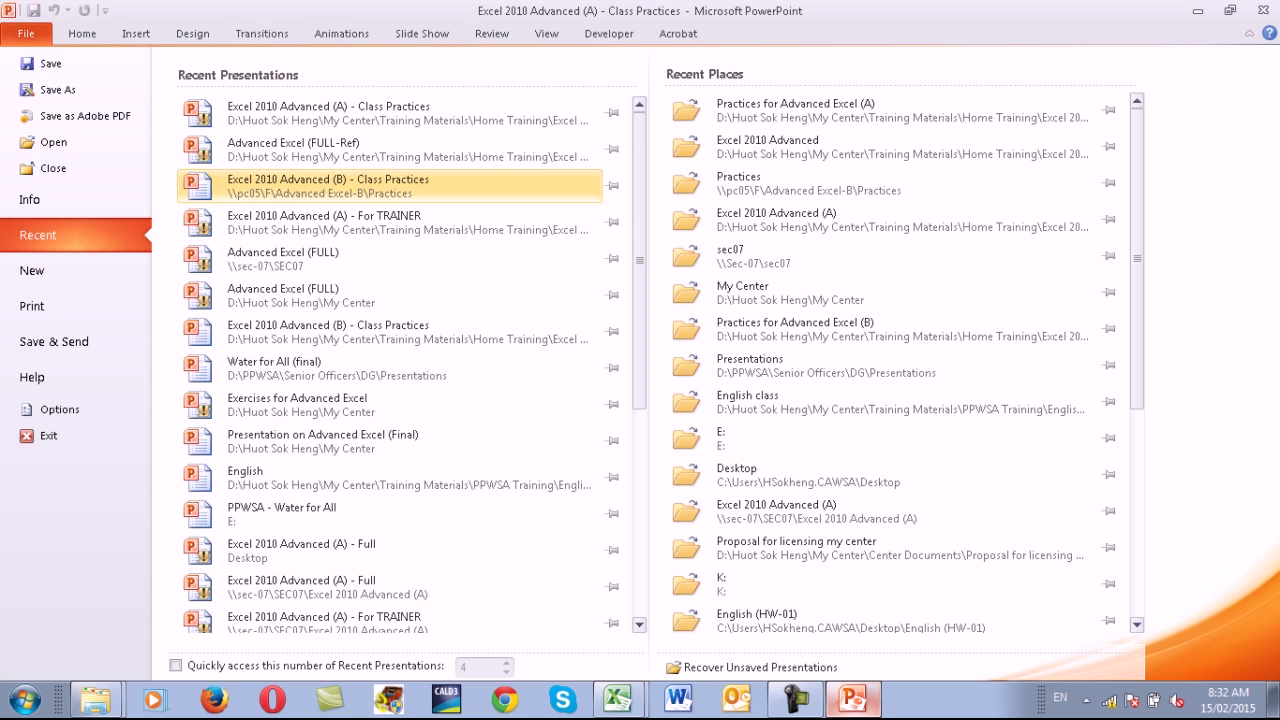
{"action": "left_click", "coordinate": [390, 222]}
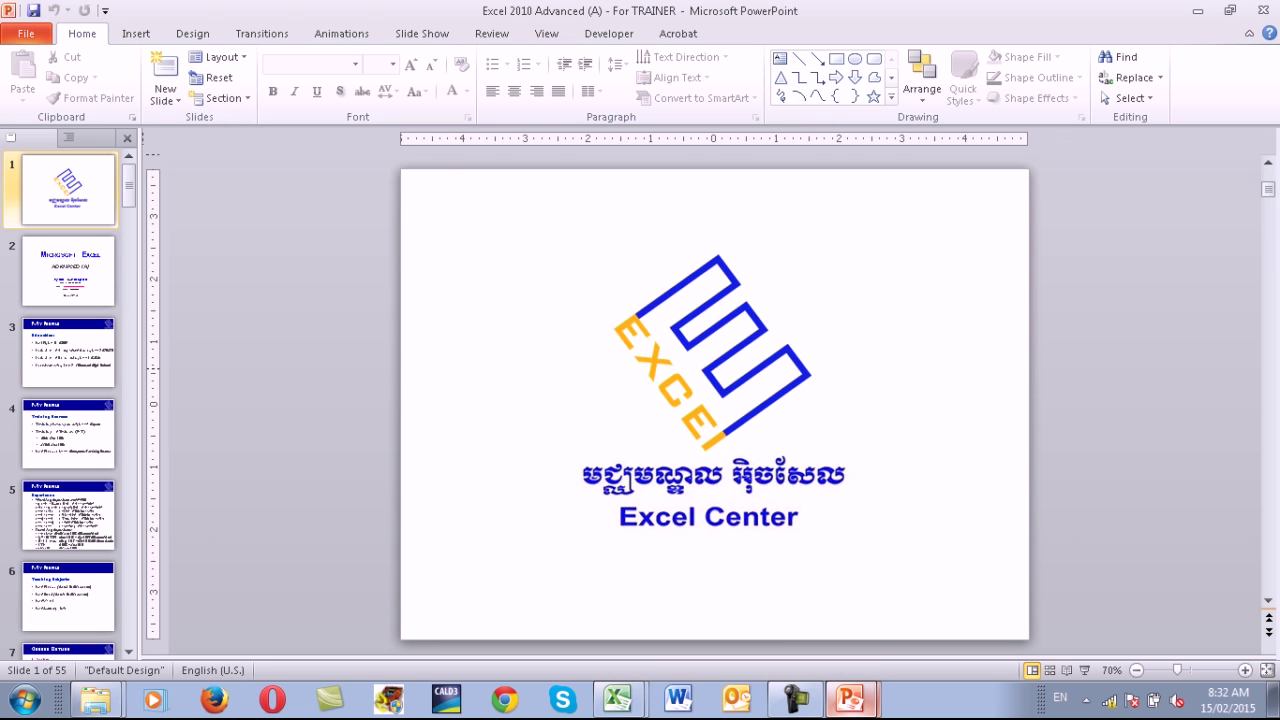
Present the Date worksheet functions slide as a slide show, then return to the Excel workbook.
{"action": "scroll", "coordinate": [714, 404], "scroll_direction": "down", "scroll_amount": 2}
{"action": "scroll", "coordinate": [714, 404], "scroll_direction": "down", "scroll_amount": 10}
{"action": "scroll", "coordinate": [714, 404], "scroll_direction": "down", "scroll_amount": 3}
{"action": "scroll", "coordinate": [714, 404], "scroll_direction": "down", "scroll_amount": 2}
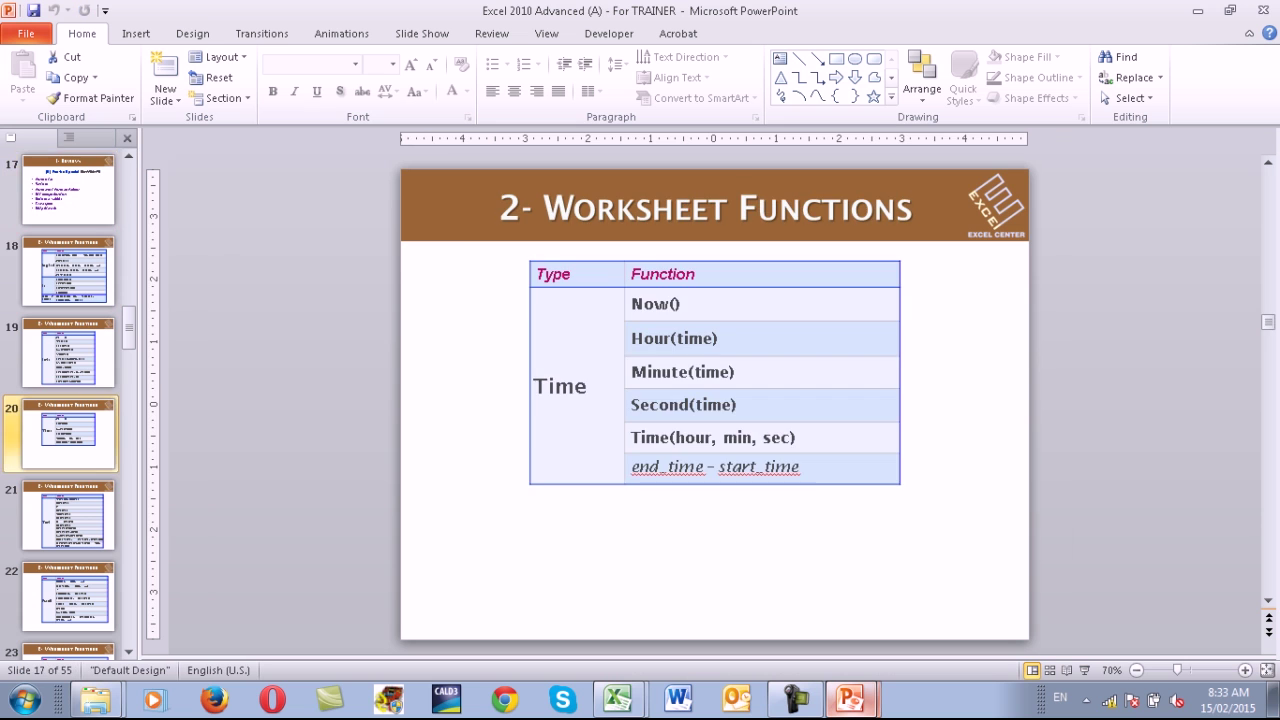
{"action": "scroll", "coordinate": [714, 404], "scroll_direction": "down", "scroll_amount": 2}
{"action": "scroll", "coordinate": [714, 404], "scroll_direction": "down", "scroll_amount": 2}
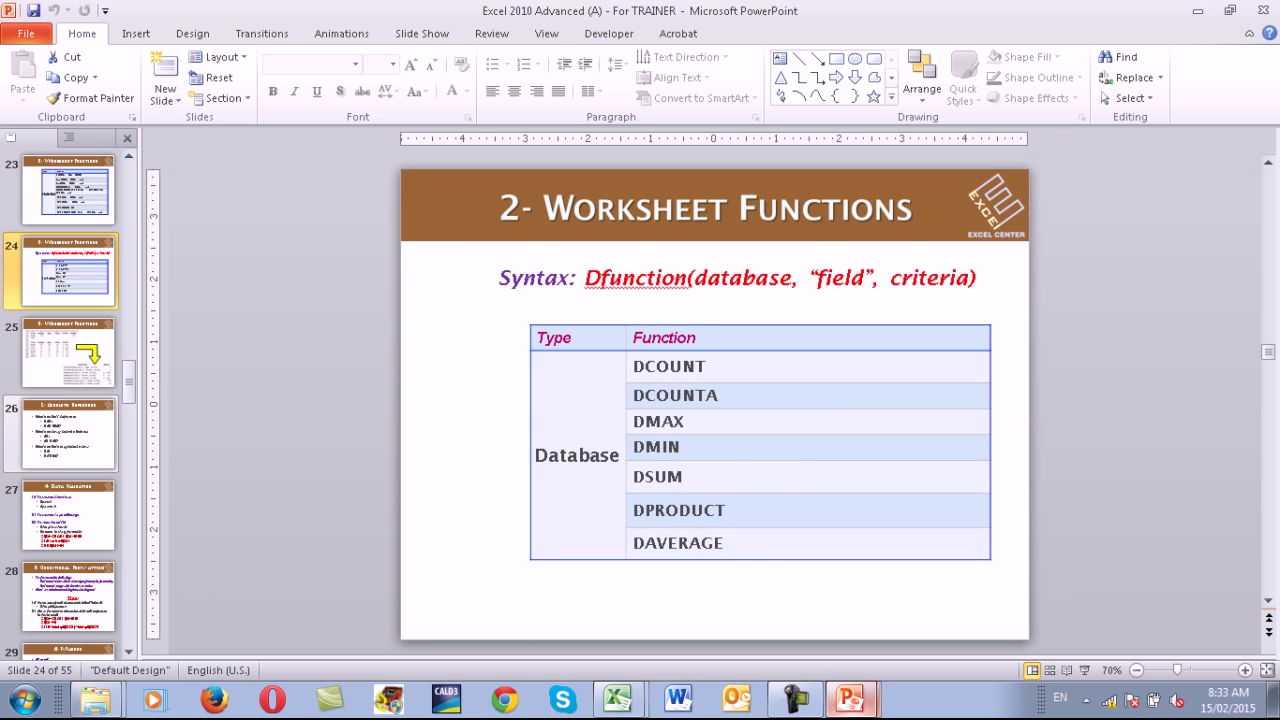
{"action": "scroll", "coordinate": [714, 404], "scroll_direction": "up", "scroll_amount": 1}
{"action": "scroll", "coordinate": [714, 404], "scroll_direction": "up", "scroll_amount": 1}
{"action": "scroll", "coordinate": [714, 404], "scroll_direction": "up", "scroll_amount": 1}
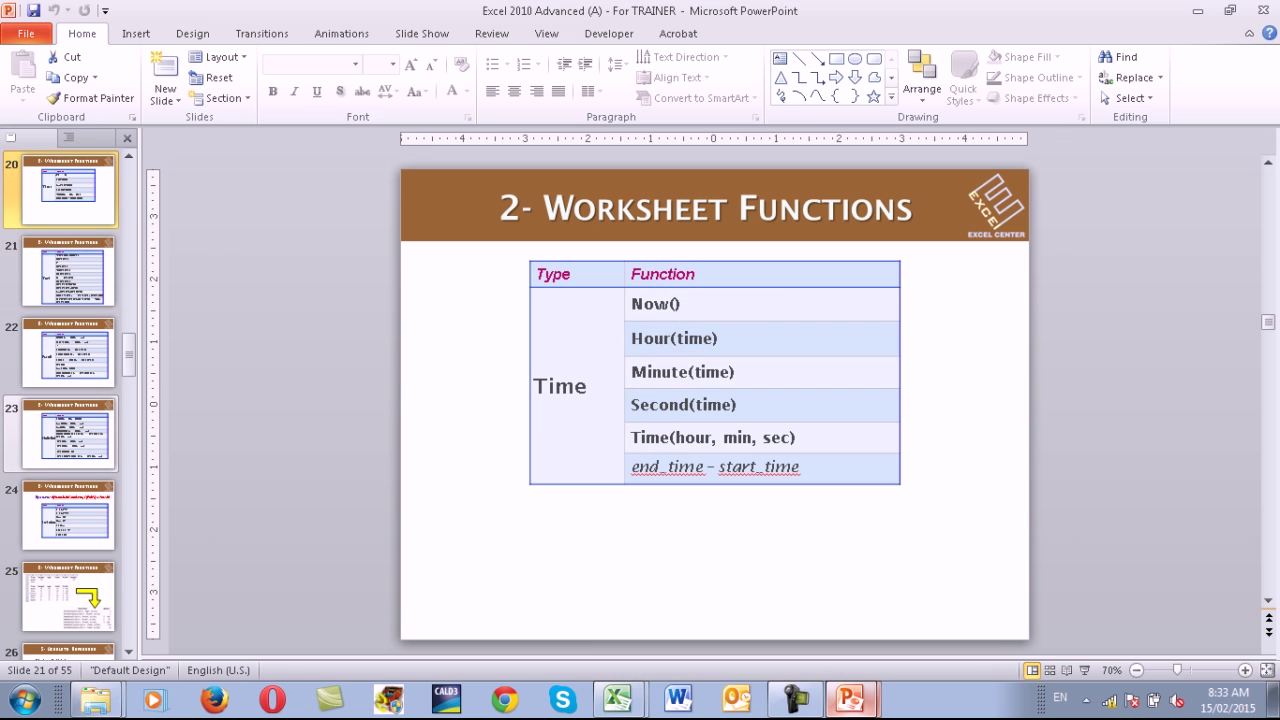
{"action": "scroll", "coordinate": [714, 404], "scroll_direction": "up", "scroll_amount": 1}
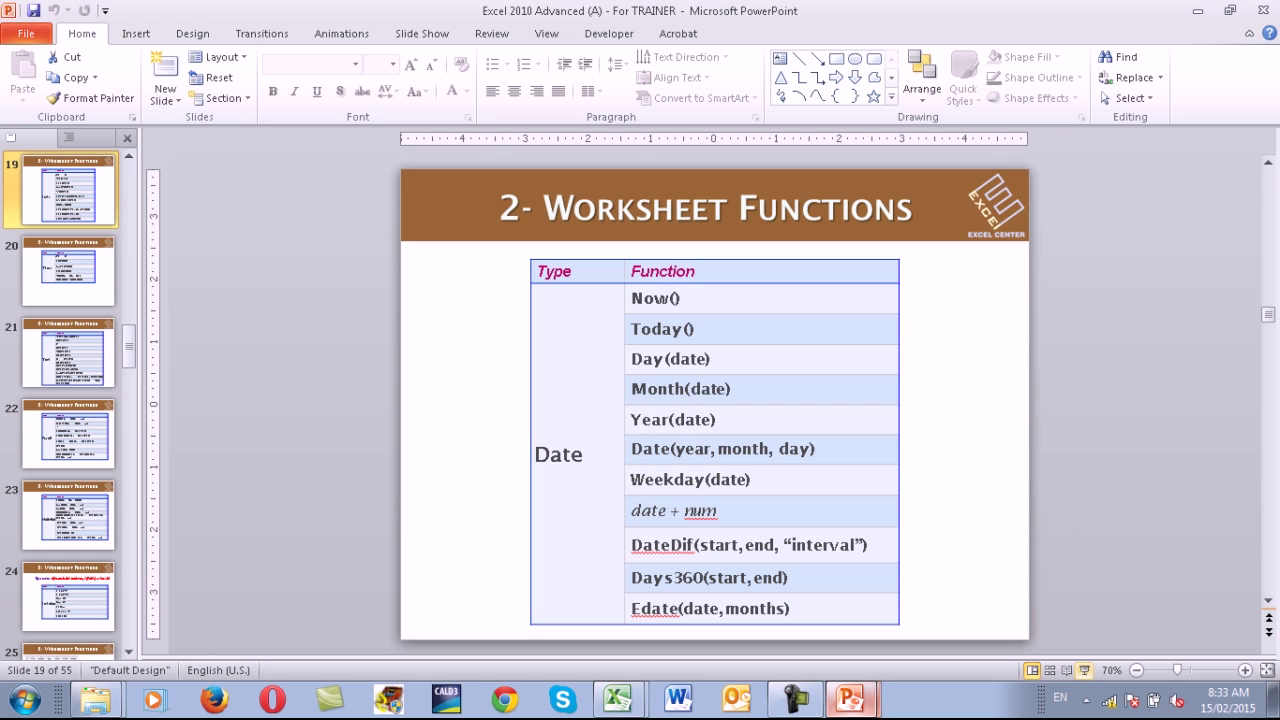
{"action": "left_click", "coordinate": [1084, 670]}
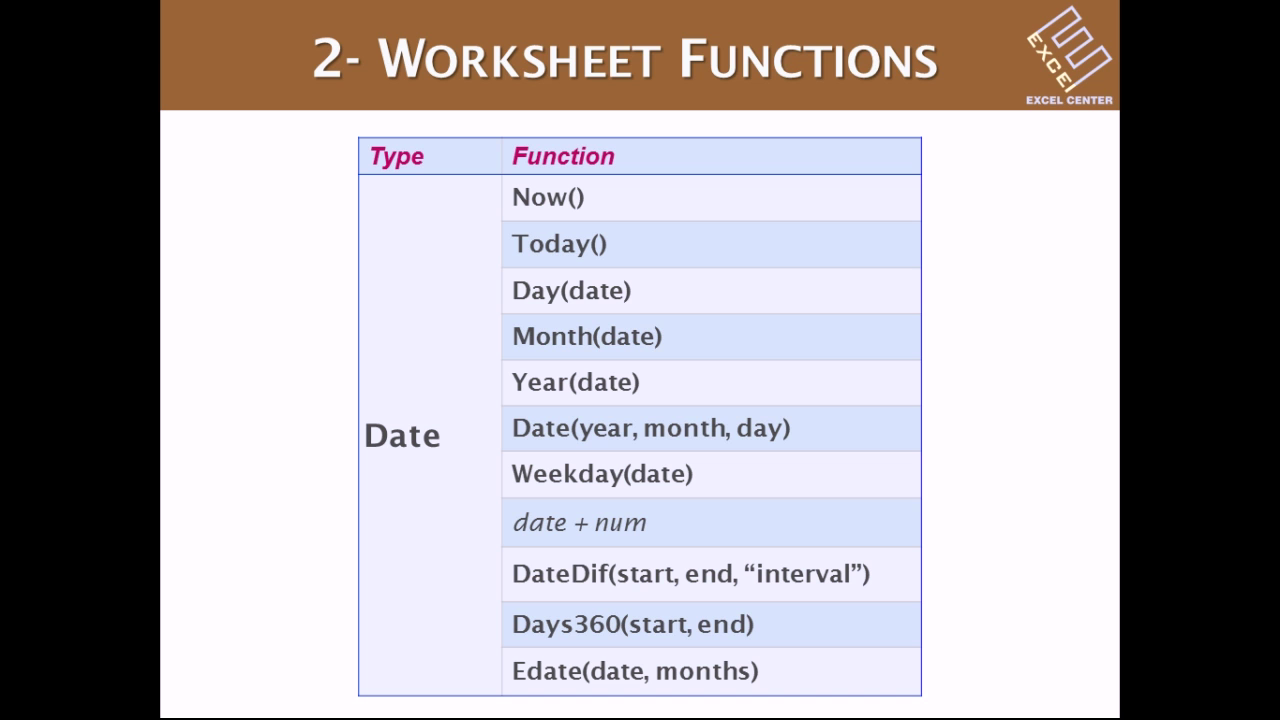
{"action": "key", "text": "Escape"}
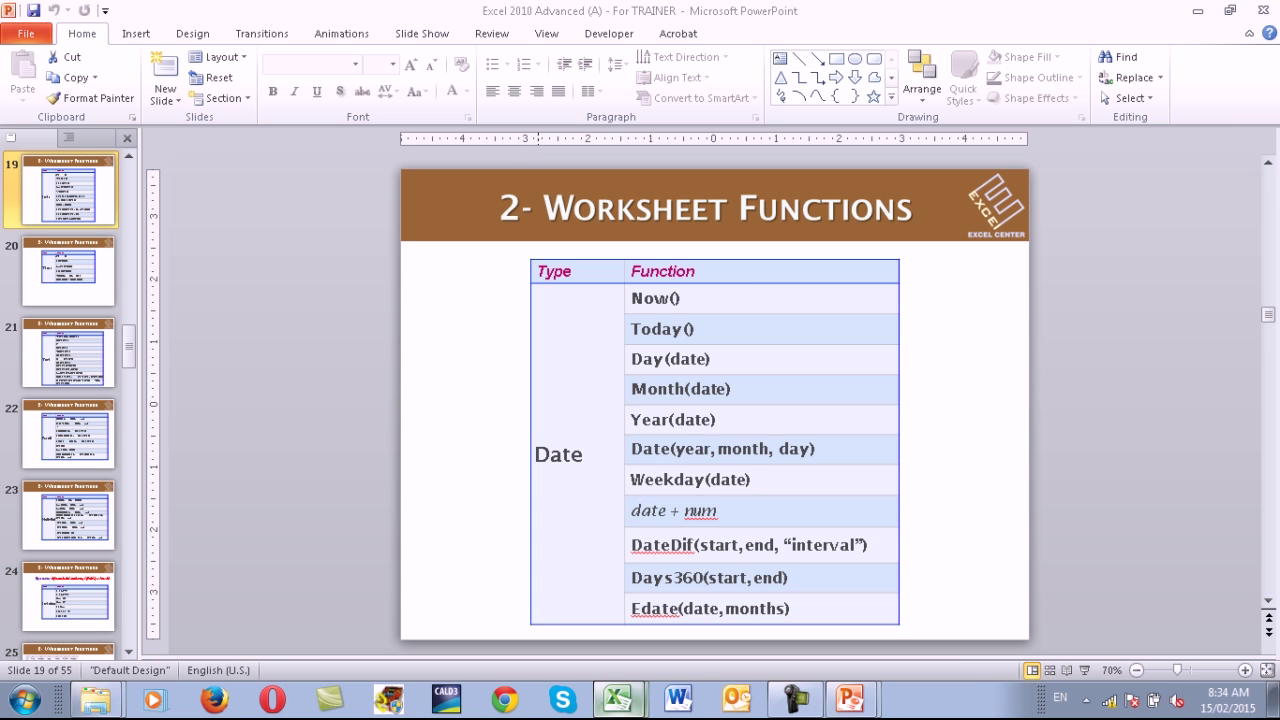
{"action": "key", "text": "alt+Tab"}
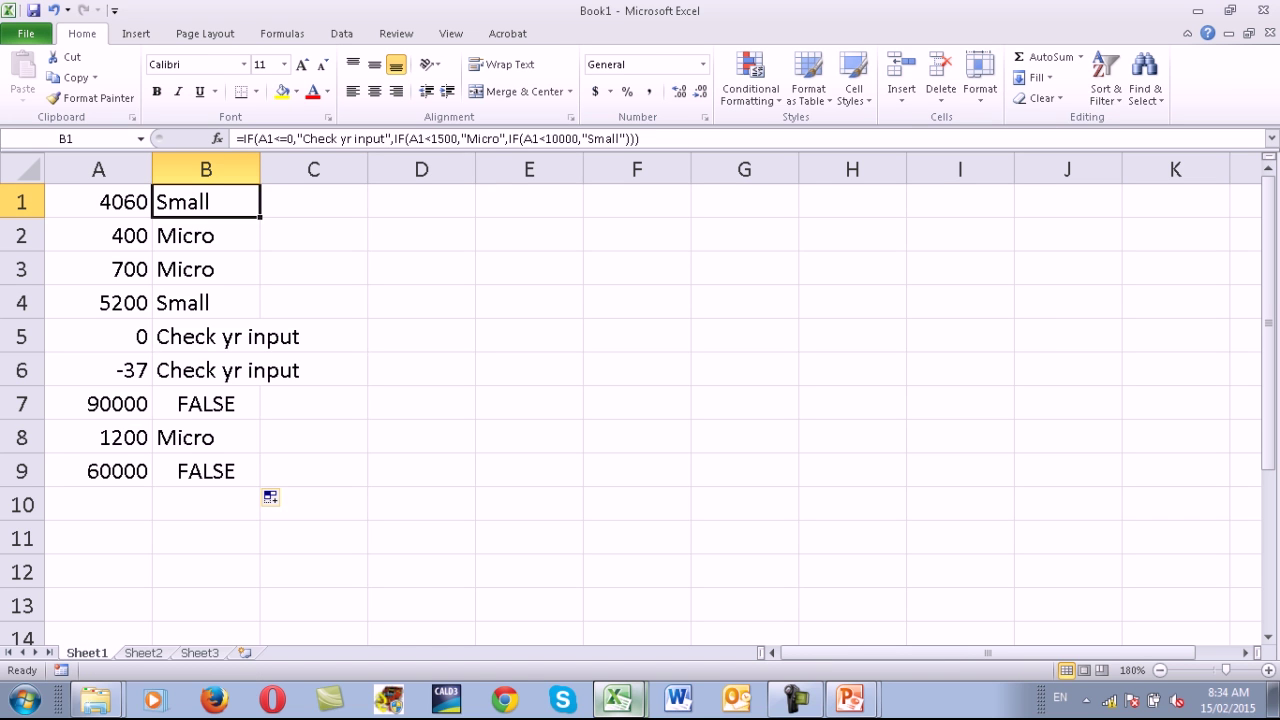
Select cell E1 for the next example and switch back to the presentation.
{"action": "left_click", "coordinate": [529, 201]}
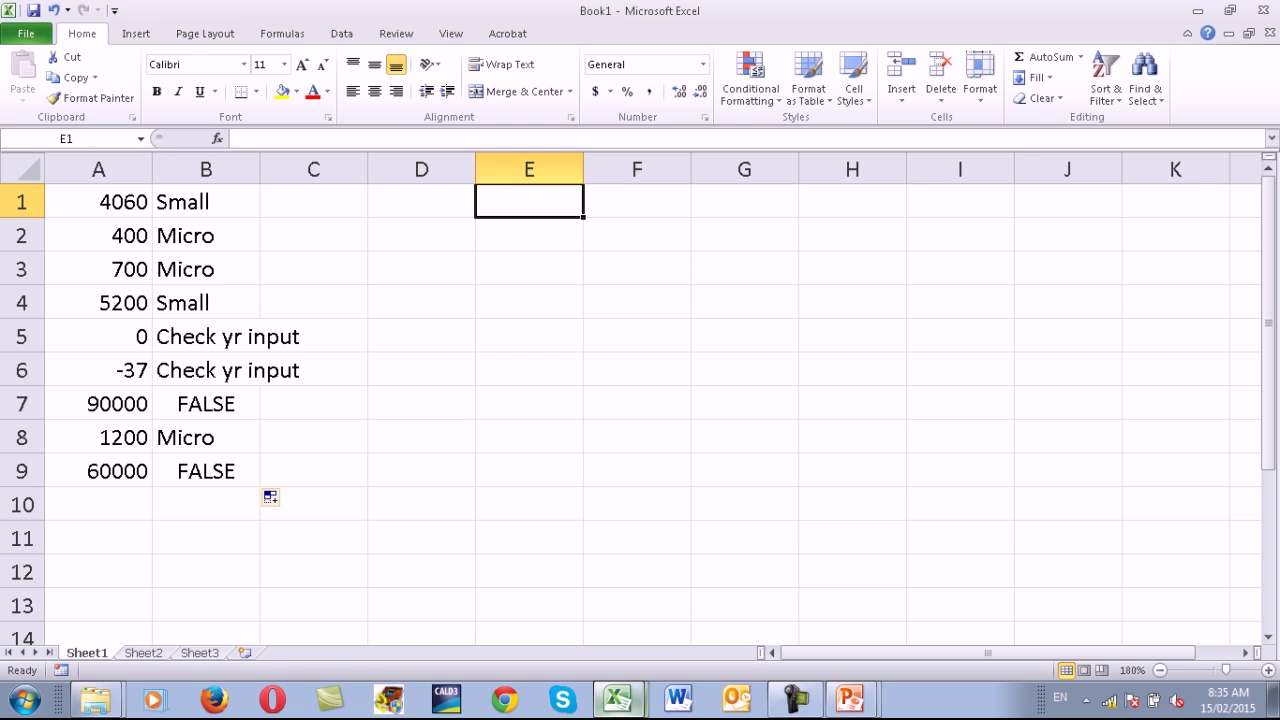
{"action": "key", "text": "alt+Tab"}
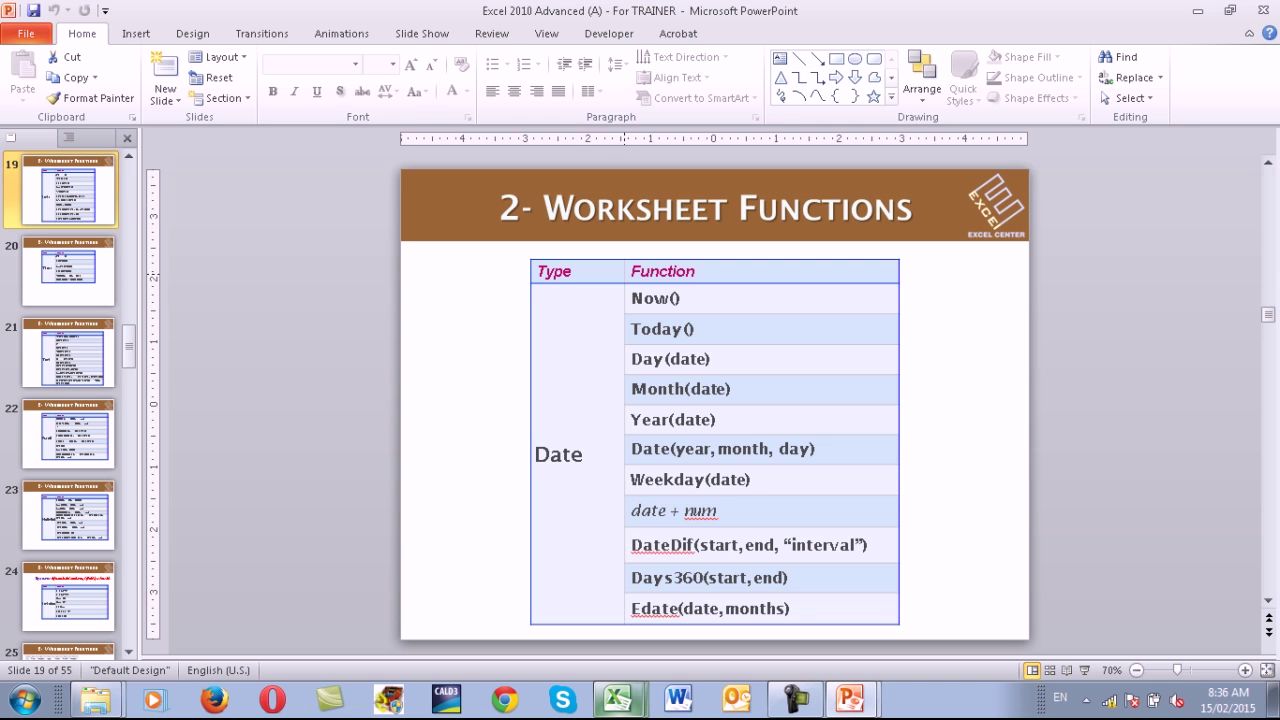
Go back from the Date worksheet functions slide to the Excel workbook.
{"action": "key", "text": "alt+Tab"}
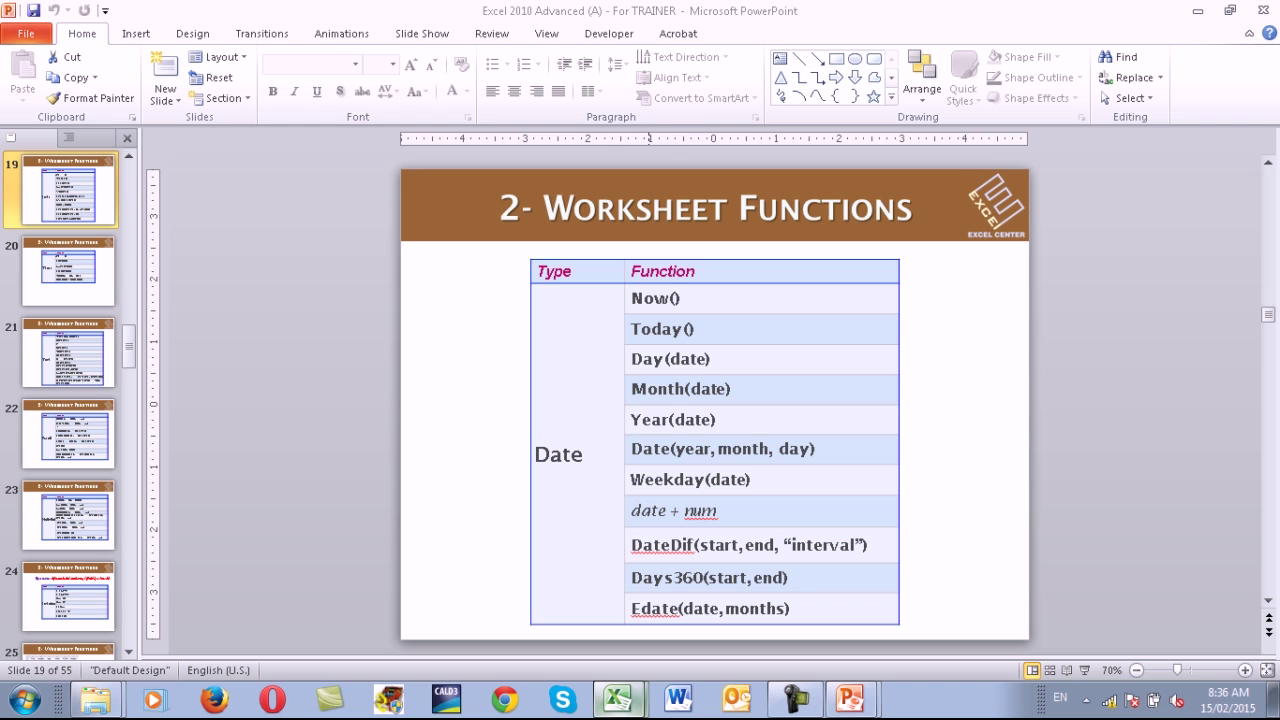
{"action": "key", "text": "alt+Tab"}
{"action": "type", "text": "="}
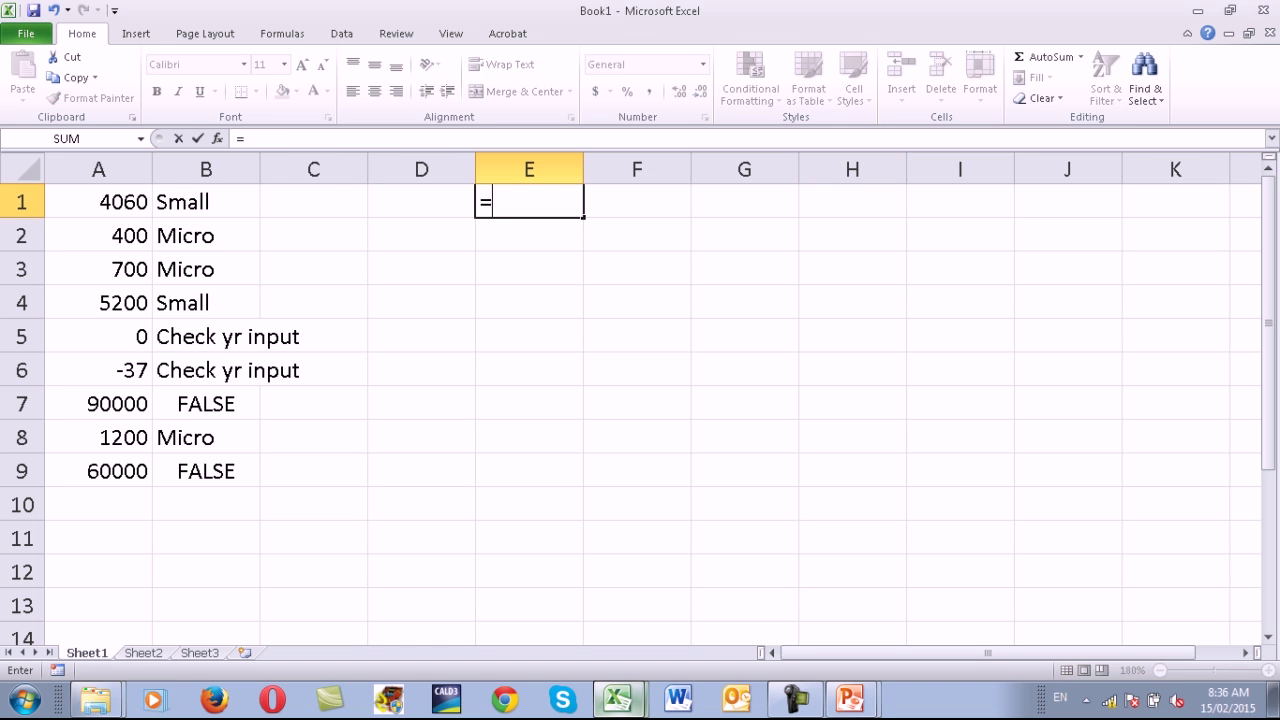
{"action": "type", "text": "day"}
{"action": "key", "text": "Down"}
{"action": "key", "text": "Tab"}
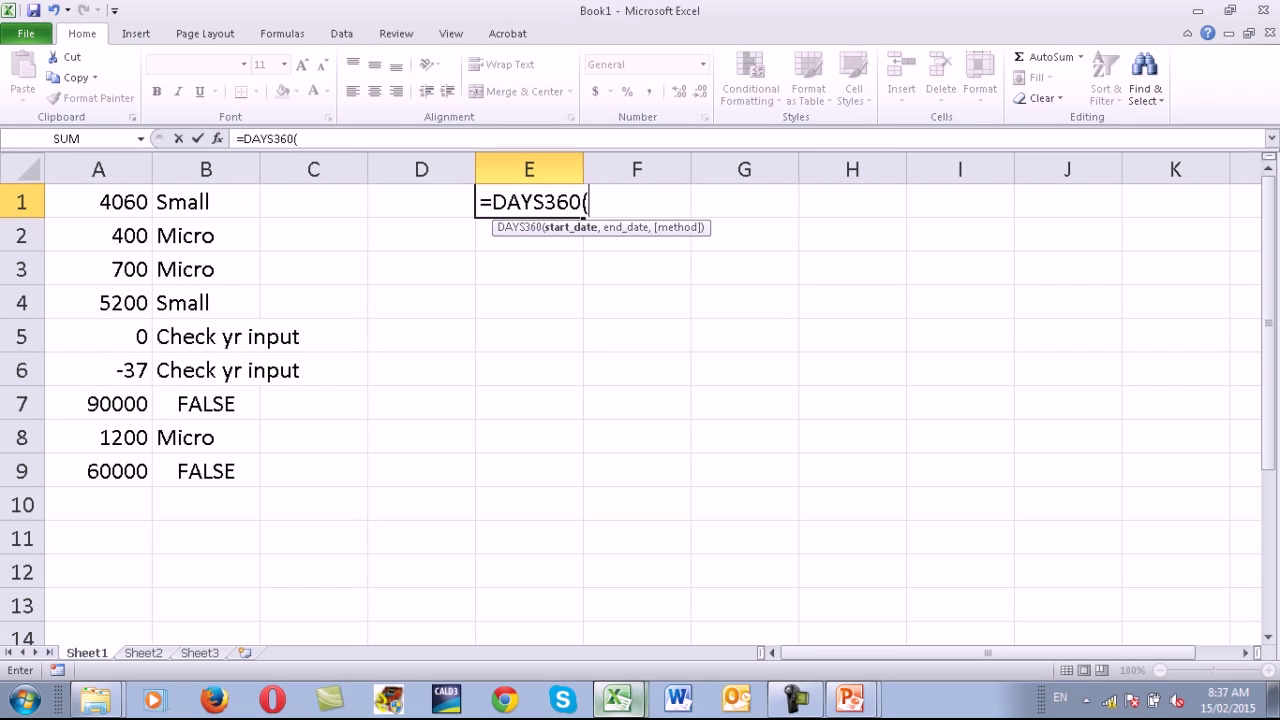
{"action": "key", "text": "Escape"}
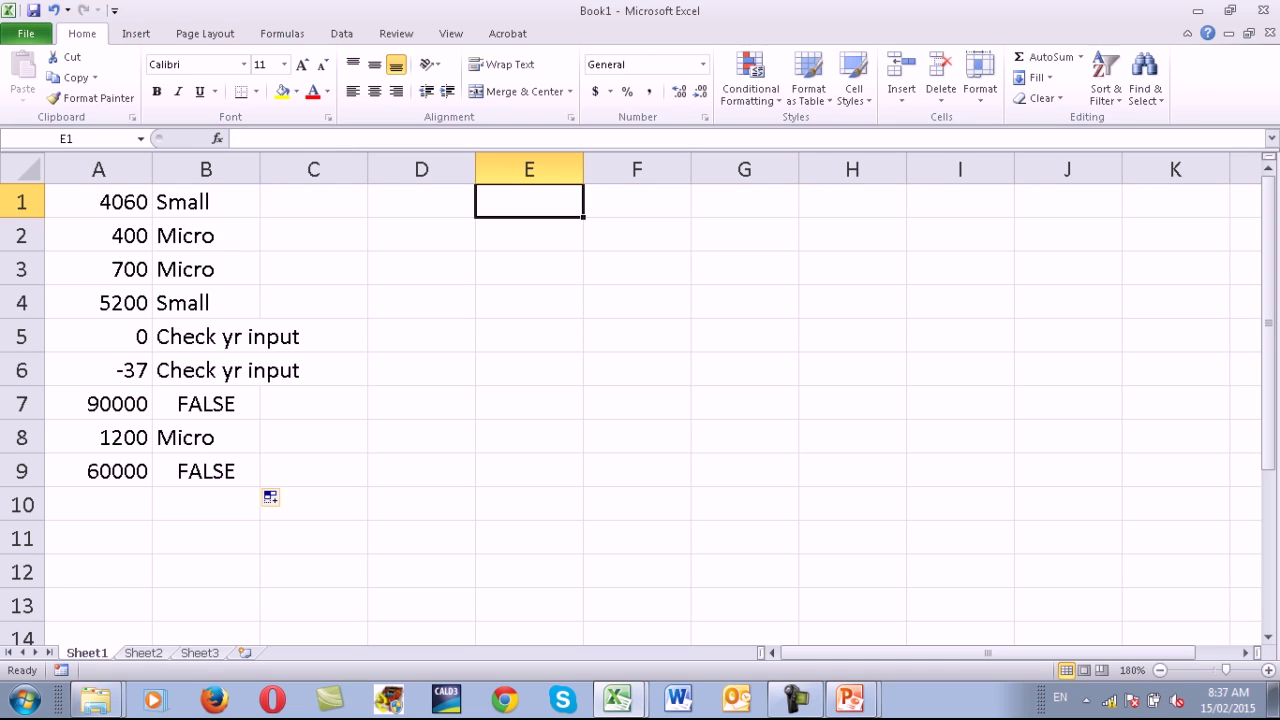
{"action": "type", "text": "1"}
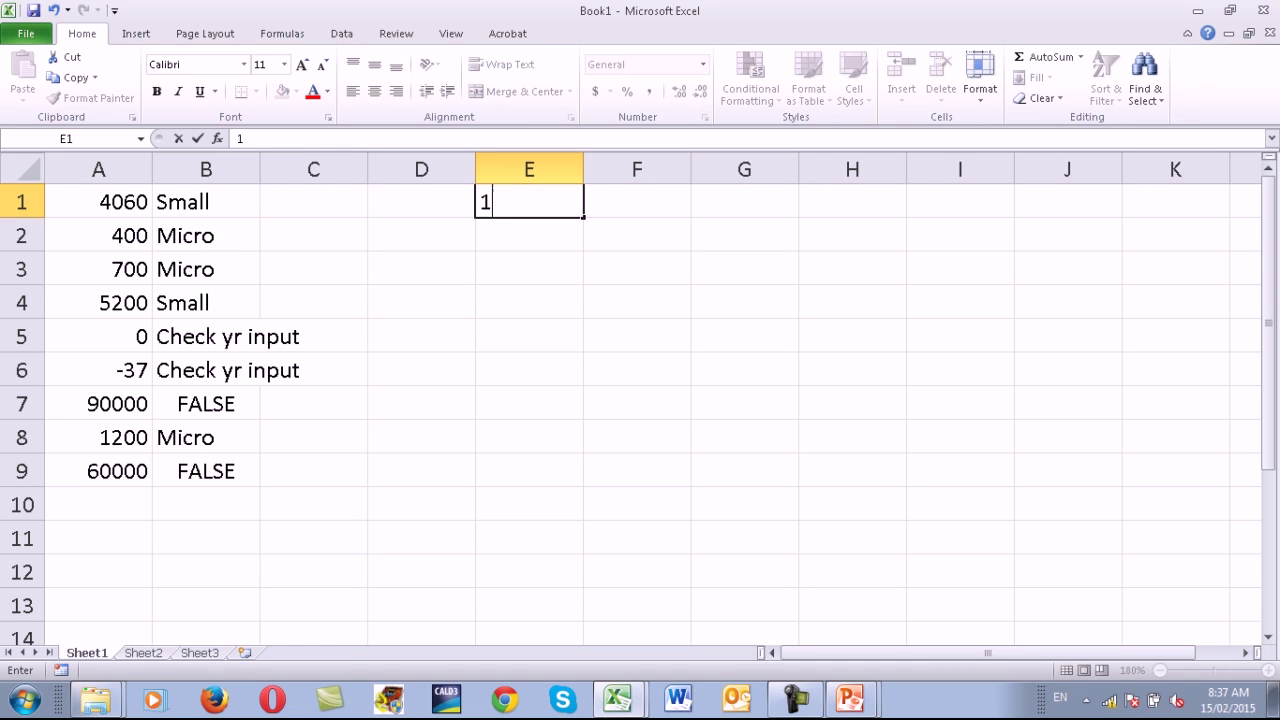
{"action": "type", "text": "/"}
{"action": "type", "text": "8/1"}
Enter the dates 1/8/13 in E1 and 1/08/2015 in E2.
{"action": "key", "text": "BackSpace"}
{"action": "type", "text": "13"}
{"action": "key", "text": "Return"}
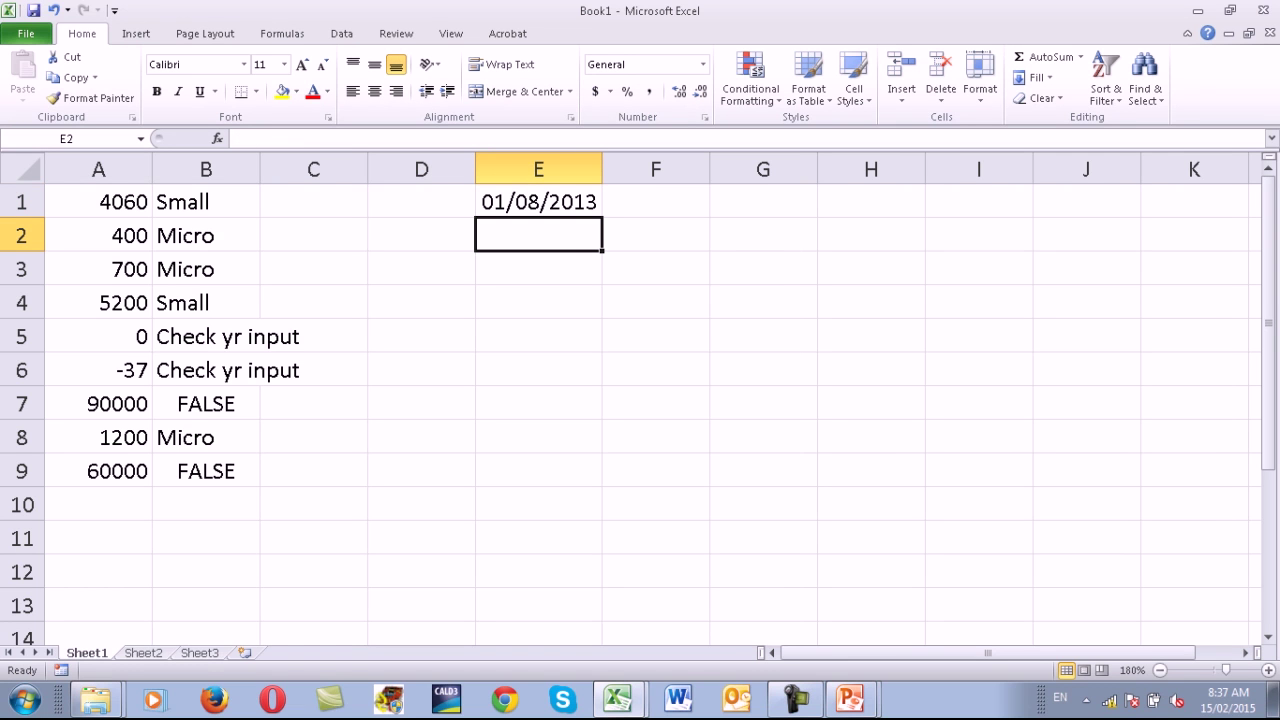
{"action": "type", "text": "1/08/20"}
{"action": "type", "text": "15"}
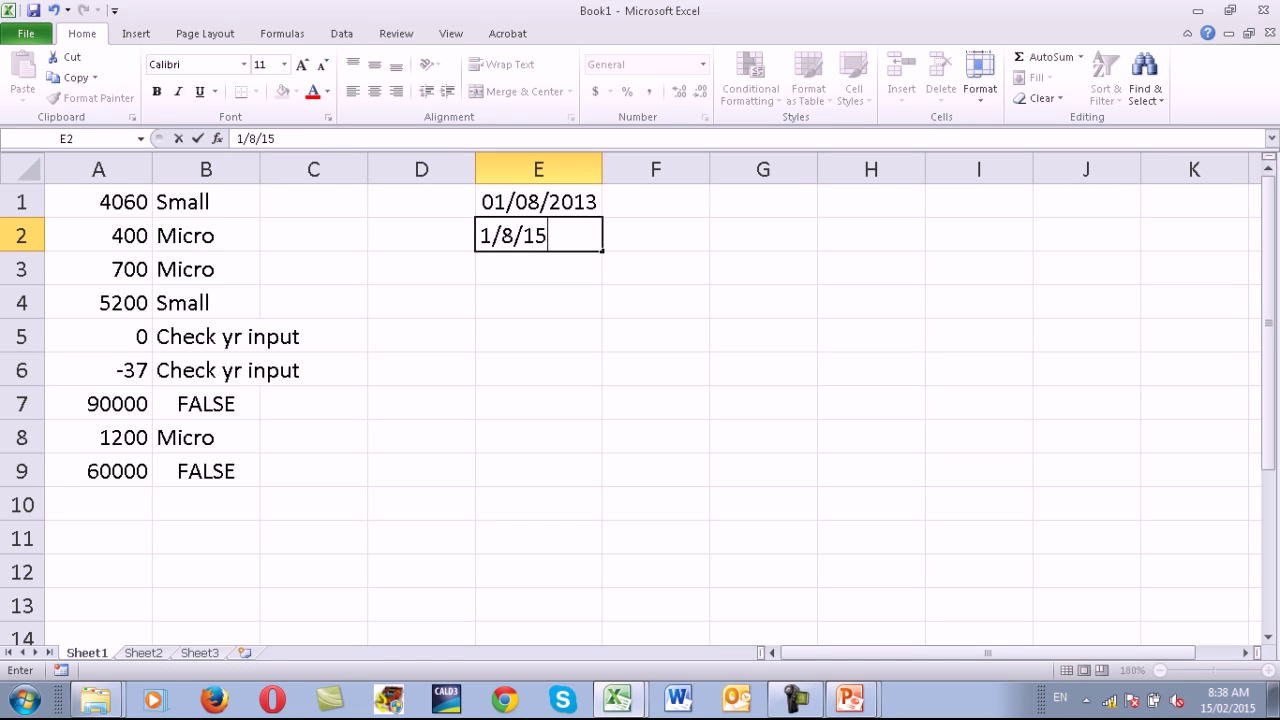
{"action": "key", "text": "Return"}
Enter =DAYS360(E1,E2) in E3, giving 720.
{"action": "type", "text": "=da"}
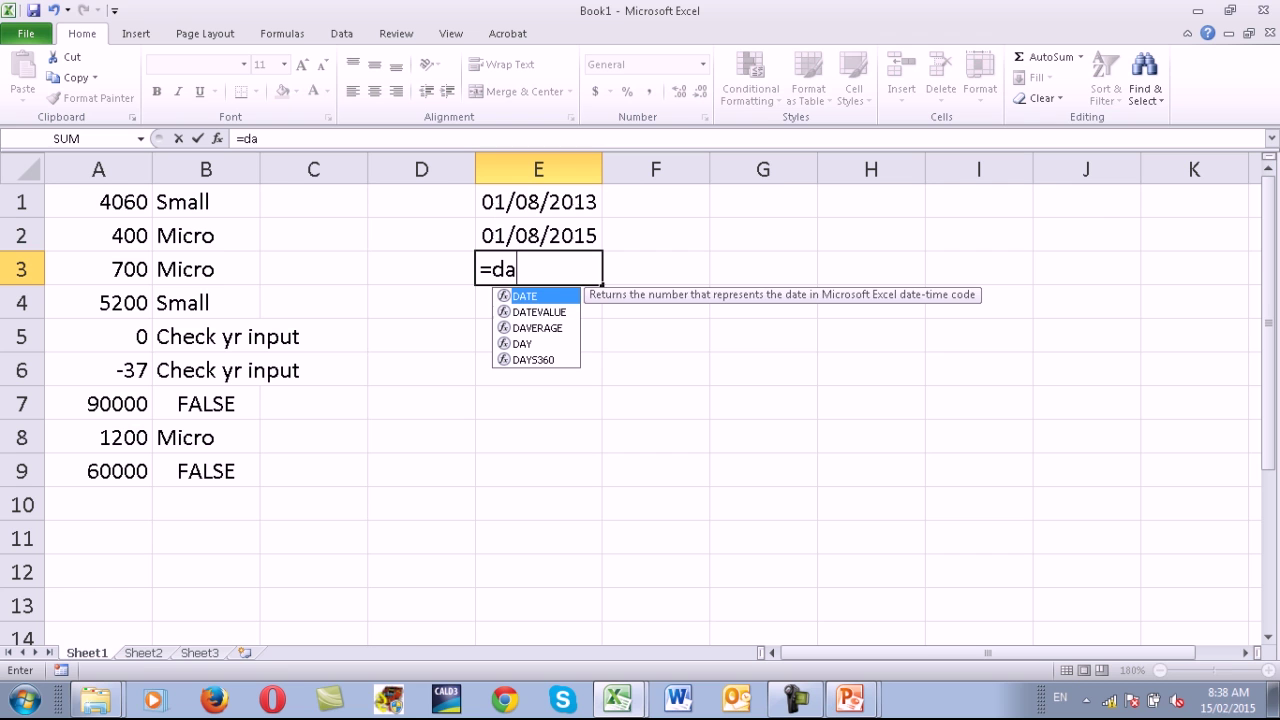
{"action": "key", "text": "Down"}
{"action": "key", "text": "Down"}
{"action": "key", "text": "Down"}
{"action": "key", "text": "Down"}
{"action": "key", "text": "Tab"}
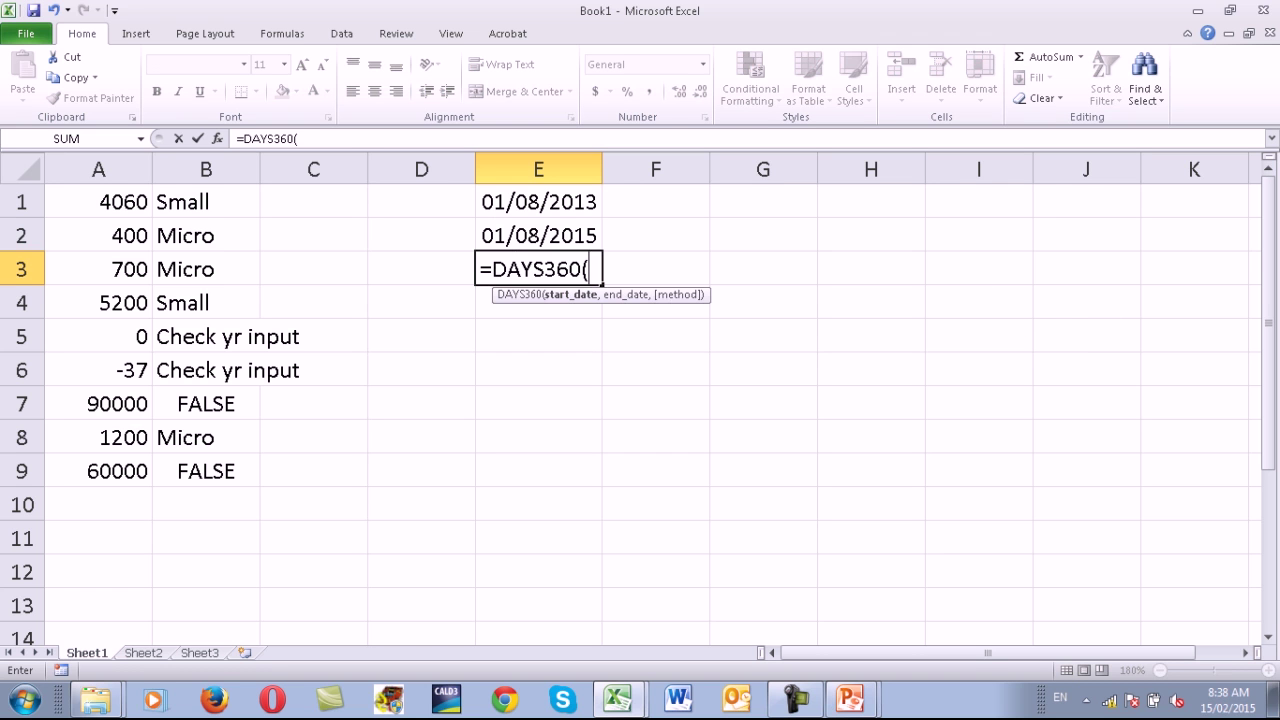
{"action": "left_click", "coordinate": [538, 202]}
{"action": "type", "text": ","}
{"action": "left_click", "coordinate": [538, 236]}
{"action": "key", "text": "Return"}
{"action": "key", "text": "Up"}
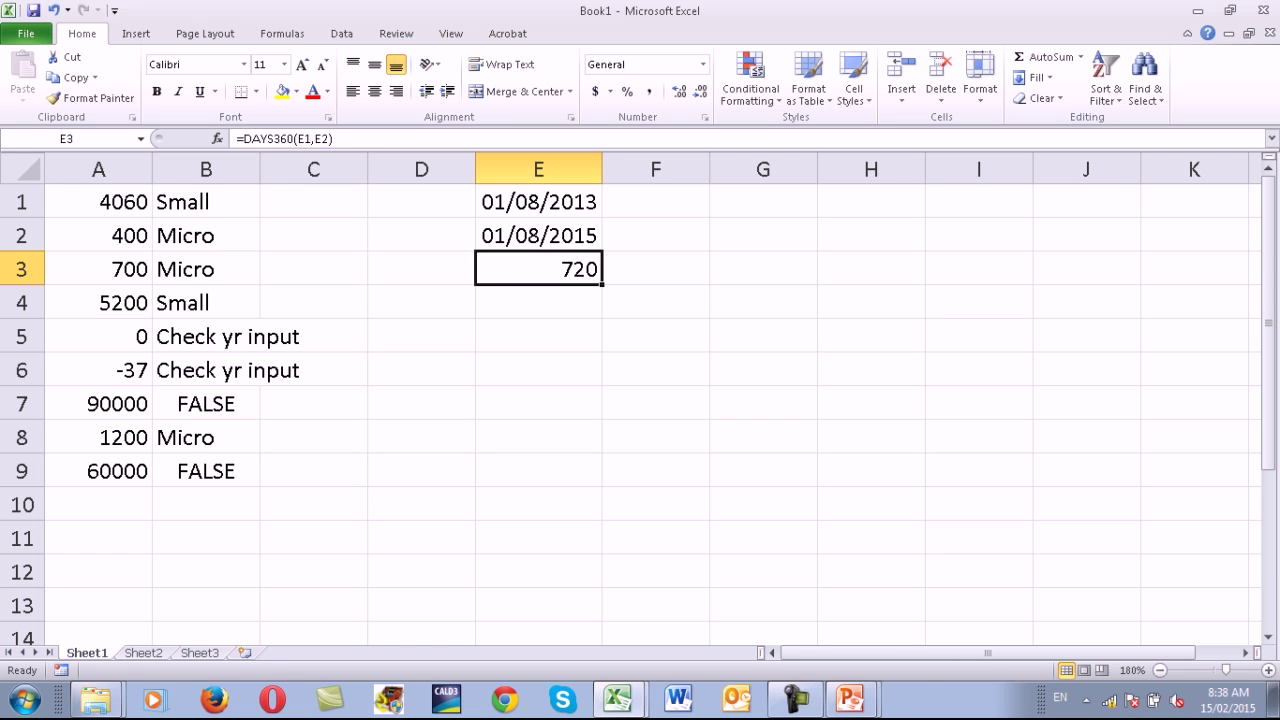
After glancing at the slides, change the E1 start date to 08/08/2013.
{"action": "left_click", "coordinate": [849, 699]}
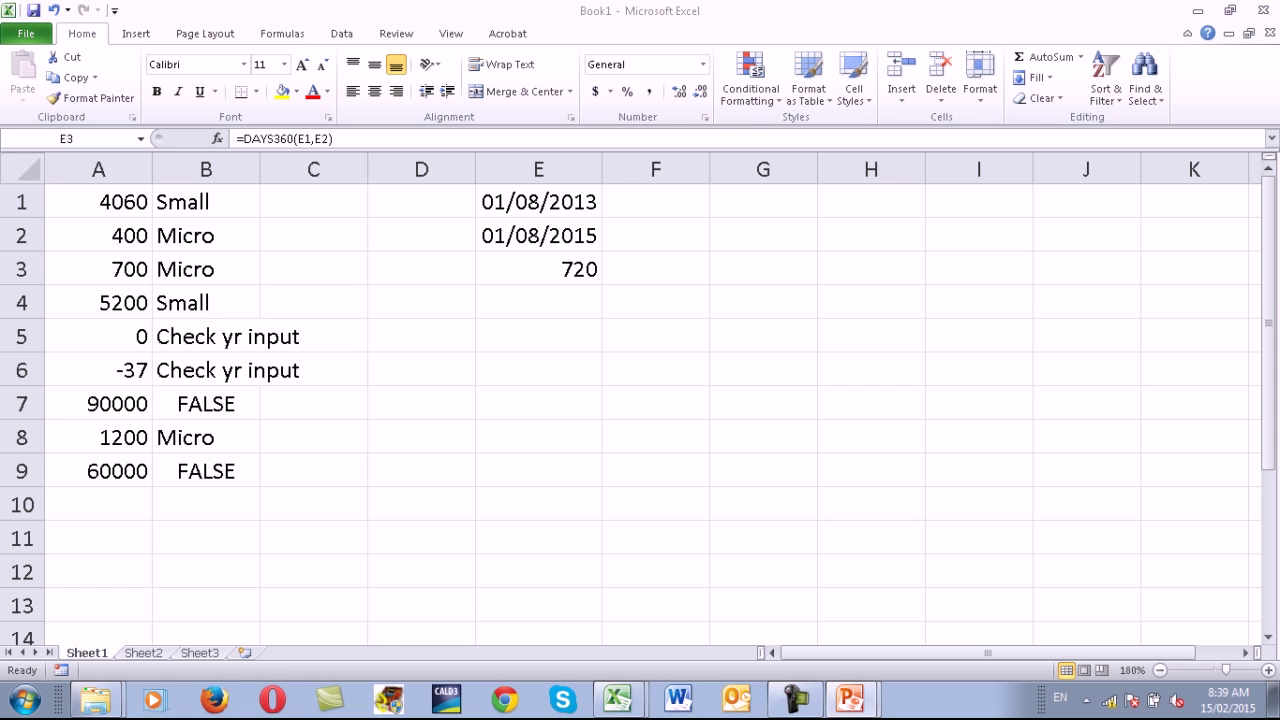
{"action": "key", "text": "alt+Tab"}
{"action": "left_click", "coordinate": [538, 201]}
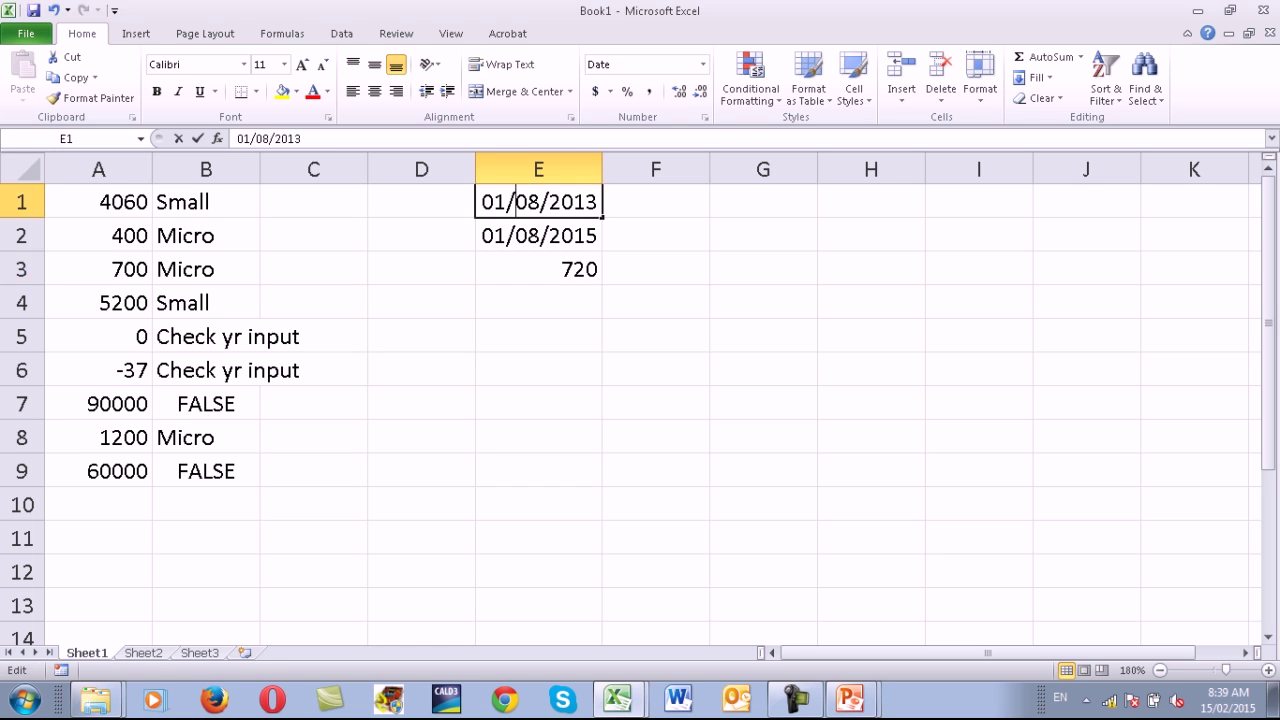
{"action": "double_click", "coordinate": [507, 201]}
{"action": "key", "text": "BackSpace"}
{"action": "type", "text": "8"}
{"action": "key", "text": "Return"}
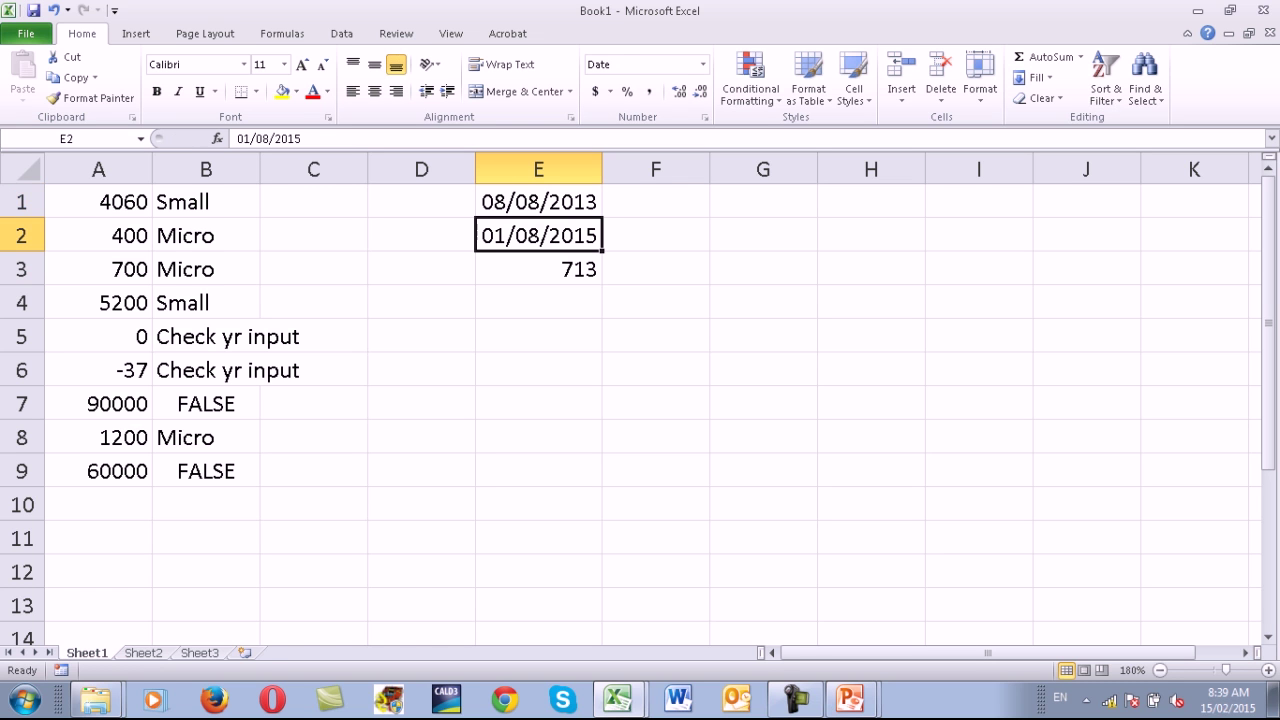
Check E3's recalculated DAYS360 result of 713, then return to the date functions slide.
{"action": "left_click", "coordinate": [538, 269]}
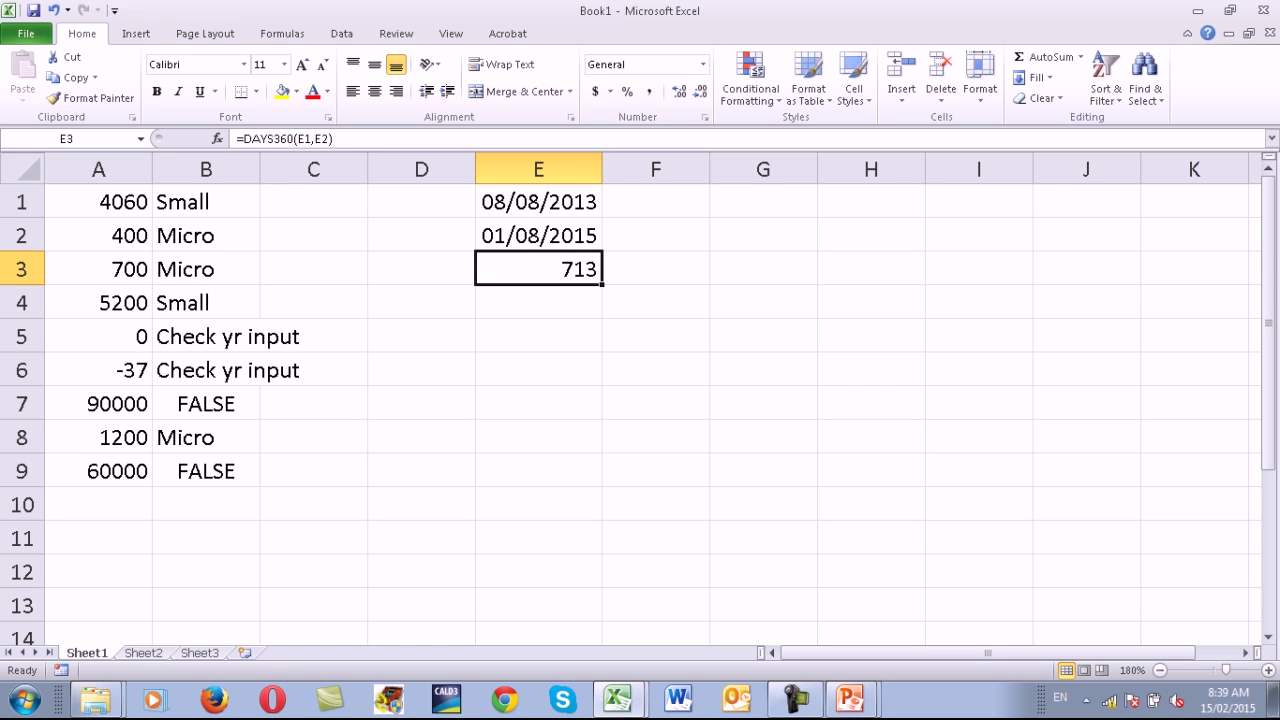
{"action": "left_click", "coordinate": [655, 202]}
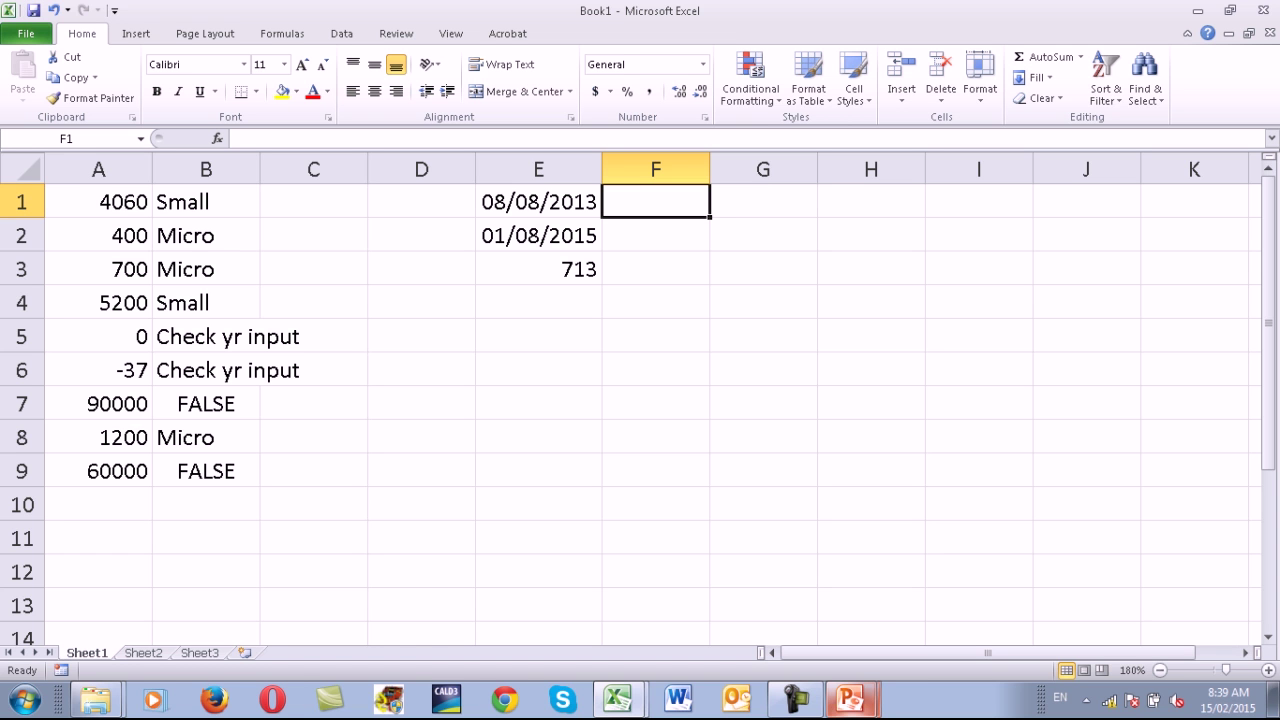
{"action": "left_click", "coordinate": [849, 699]}
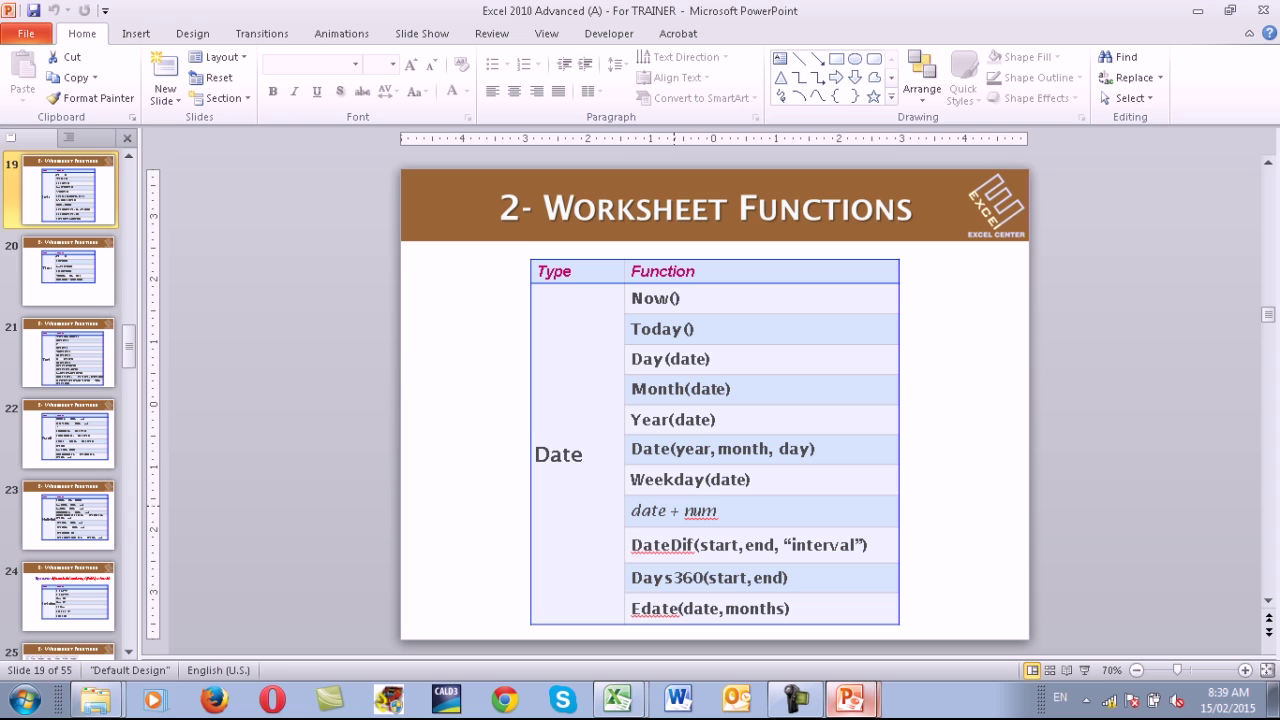
Review the Edate row of the slide 19 date functions table, then return to Excel.
{"action": "left_click", "coordinate": [630, 479]}
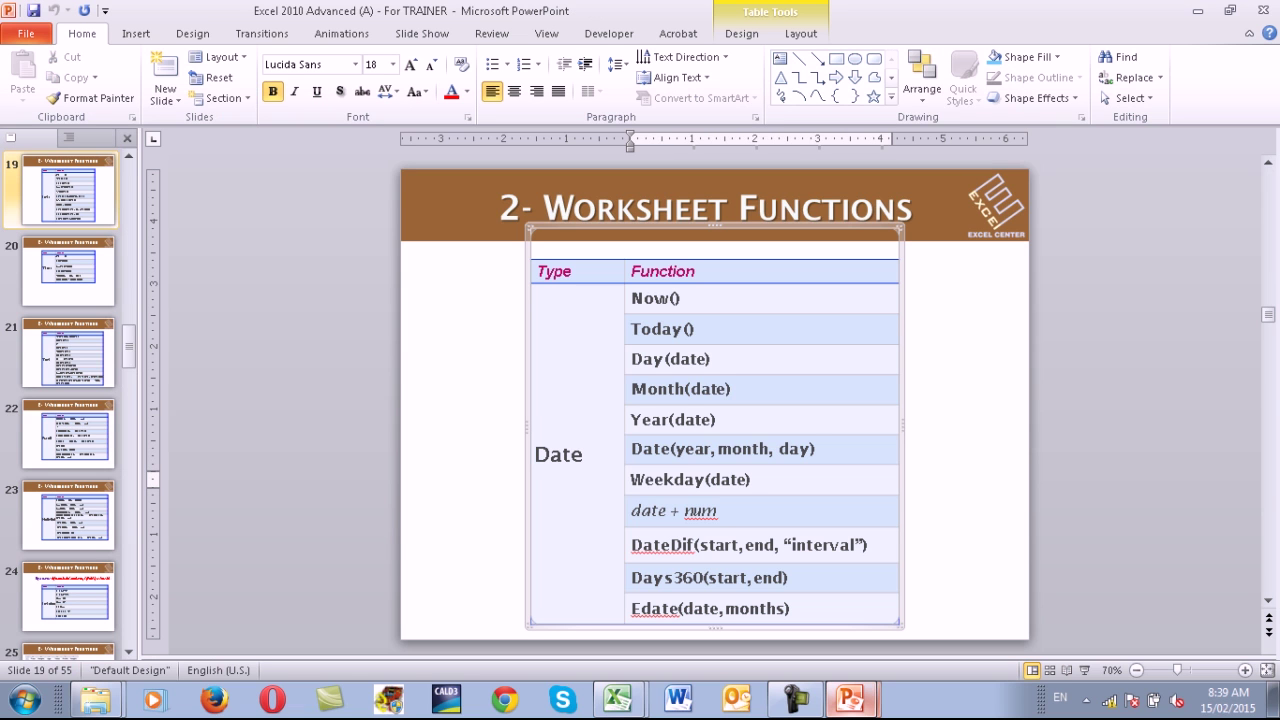
{"action": "left_click", "coordinate": [652, 608]}
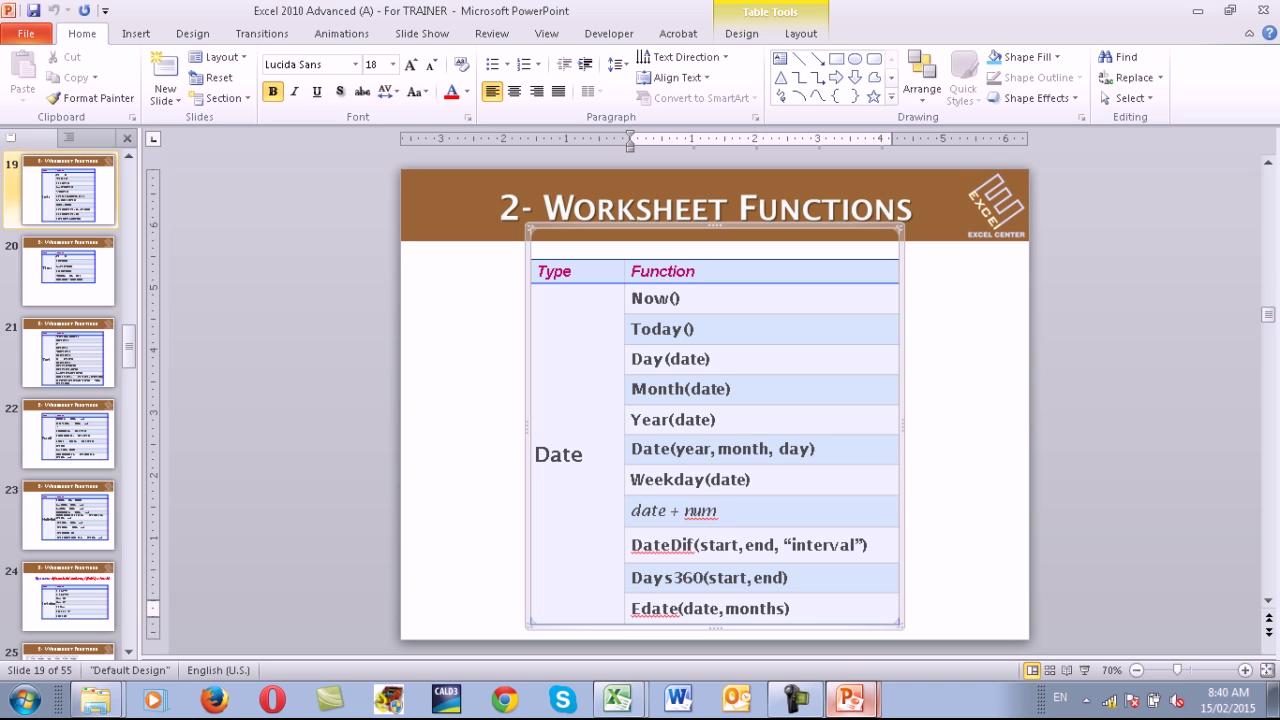
{"action": "key", "text": "alt+Tab"}
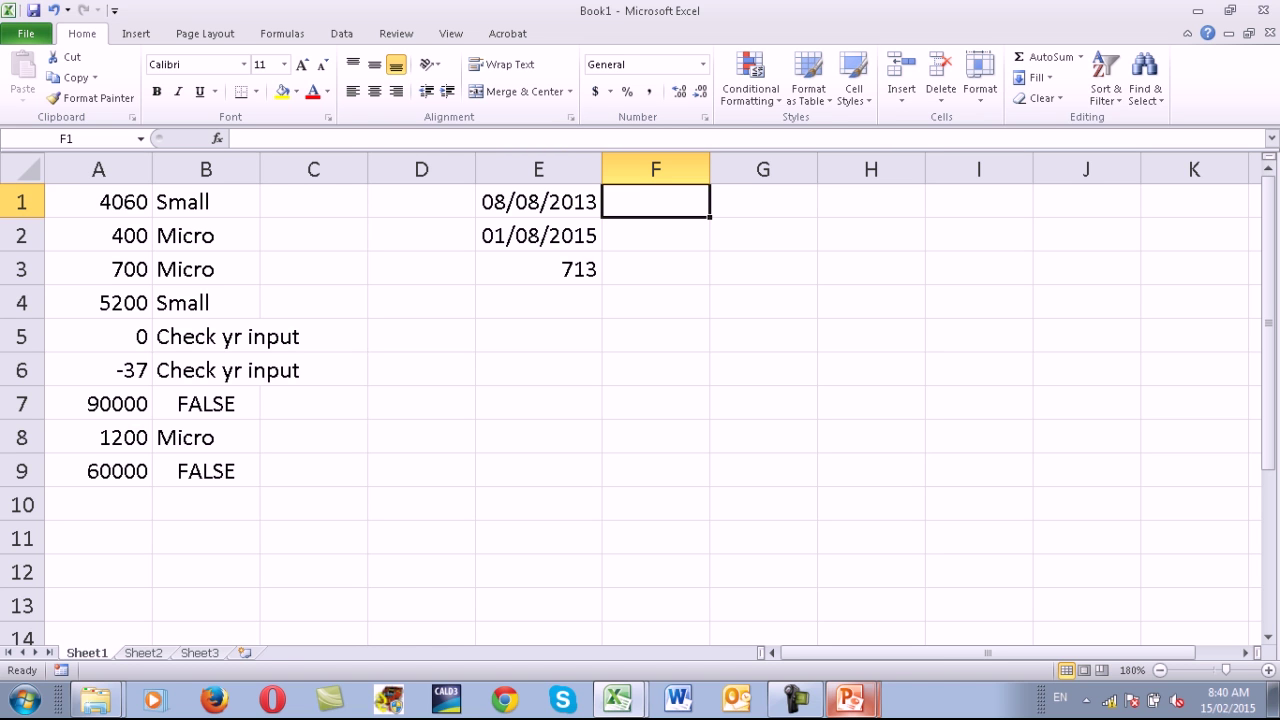
Begin the formula =EDATE(E1,3 in F1, using E1 as the start date.
{"action": "type", "text": "="}
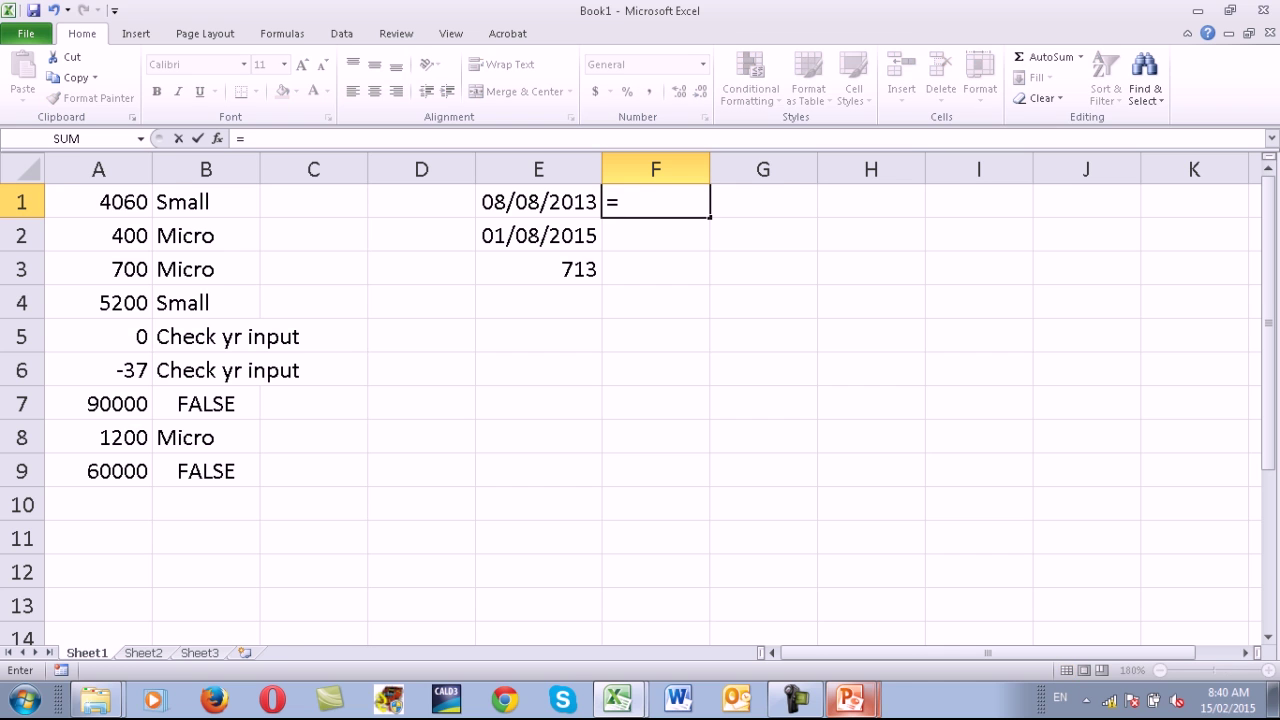
{"action": "type", "text": "edate"}
{"action": "key", "text": "Tab"}
{"action": "left_click", "coordinate": [538, 202]}
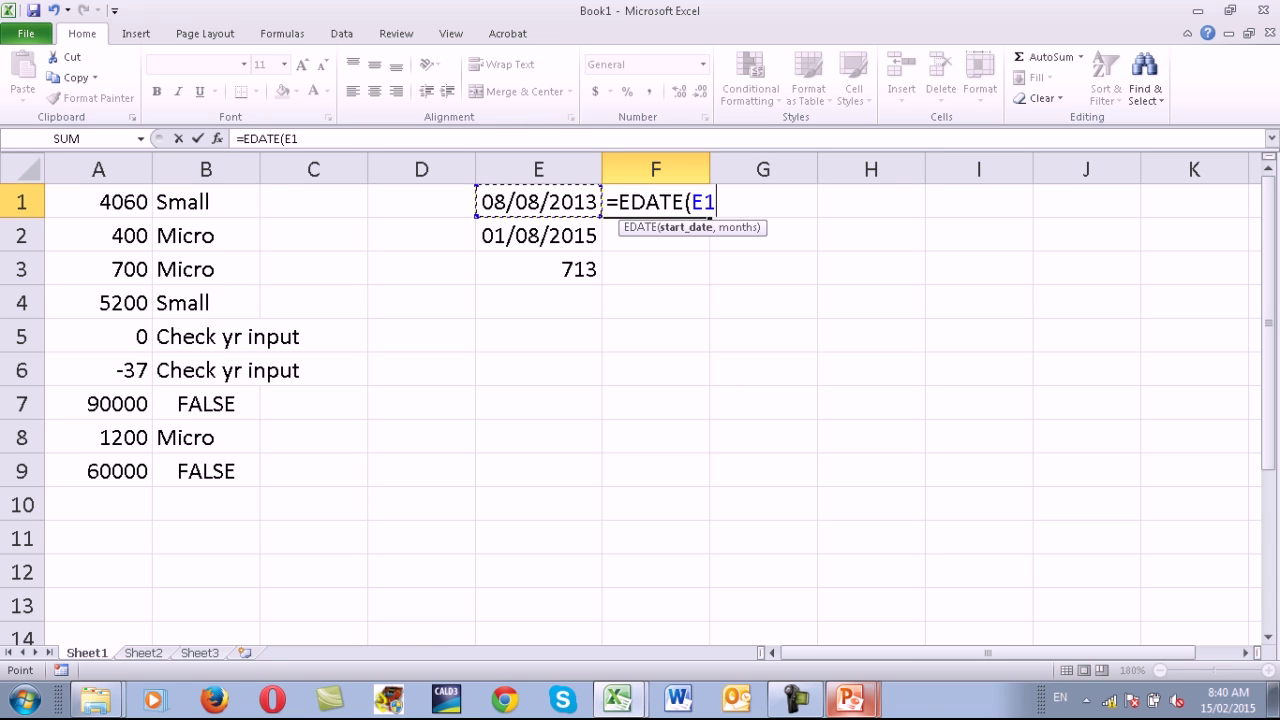
{"action": "type", "text": ","}
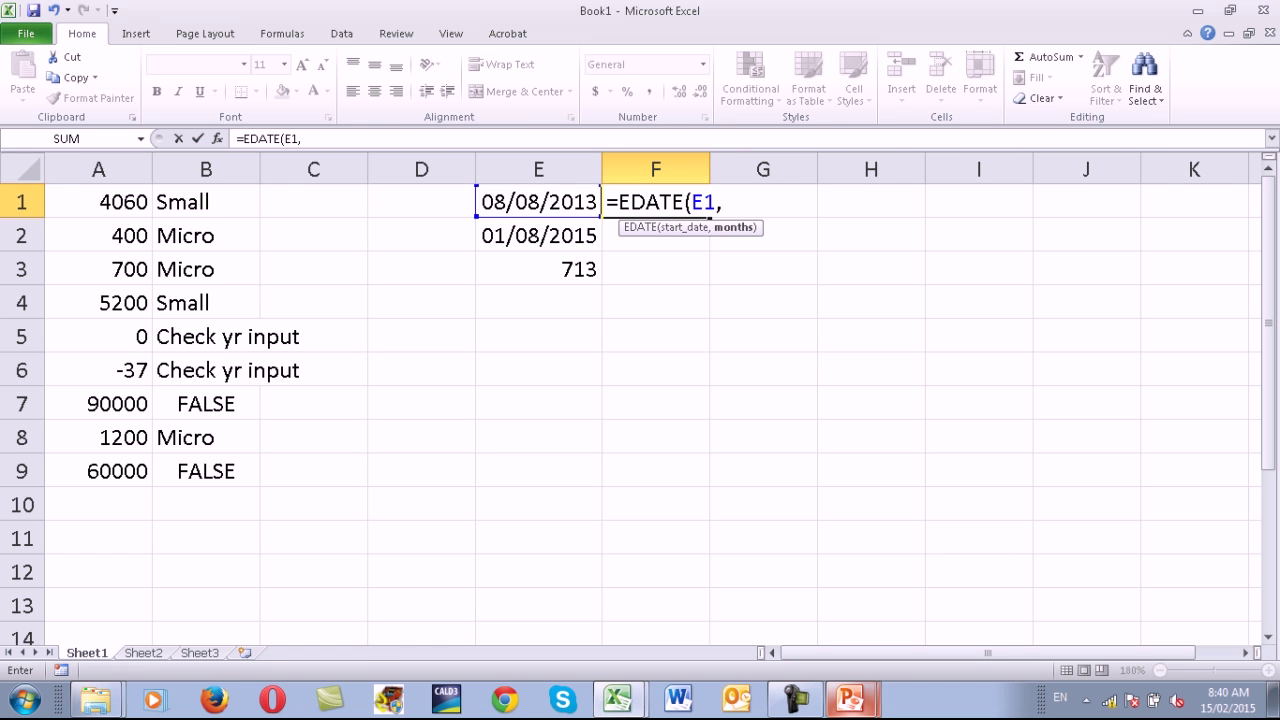
{"action": "type", "text": "3"}
Change the months argument of F1's EDATE formula from 3 to -15.
{"action": "key", "text": "BackSpace"}
{"action": "type", "text": "-15"}
Enter F1's =EDATE(E1,-15) formula and copy E1's date formatting onto F1.
{"action": "key", "text": "Return"}
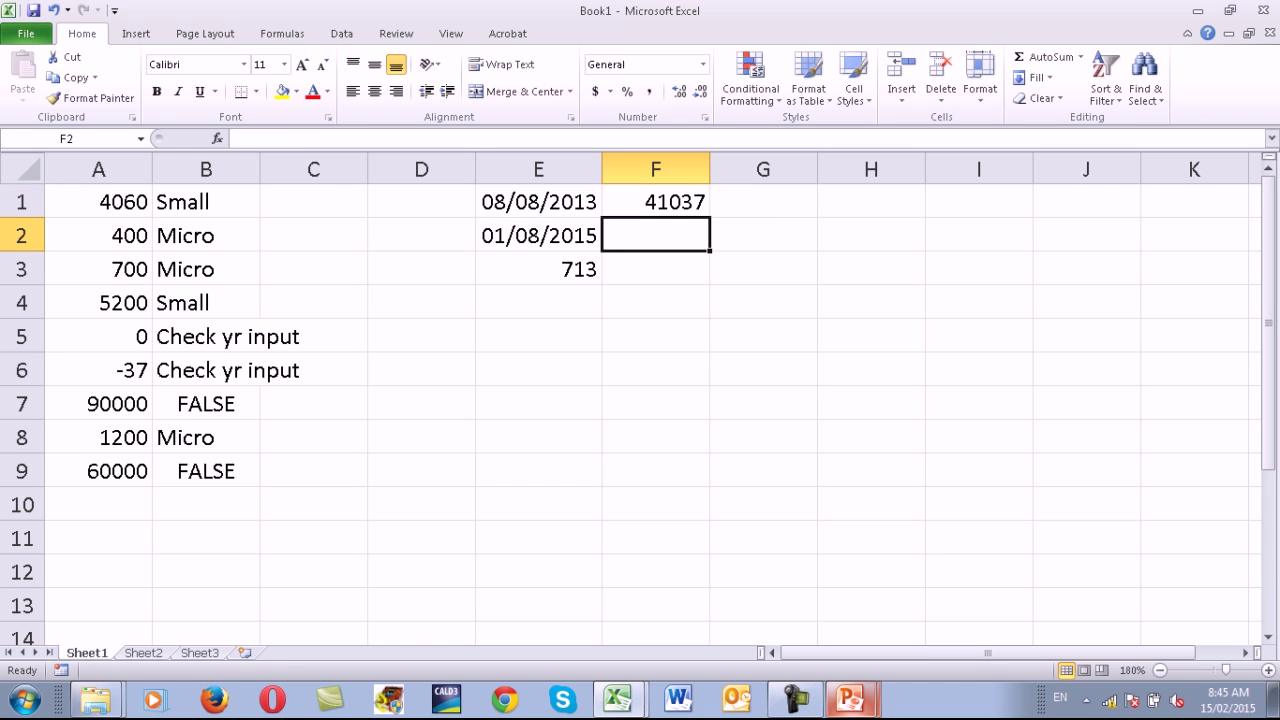
{"action": "left_click", "coordinate": [538, 202]}
{"action": "left_click", "coordinate": [92, 98]}
{"action": "left_click", "coordinate": [655, 235]}
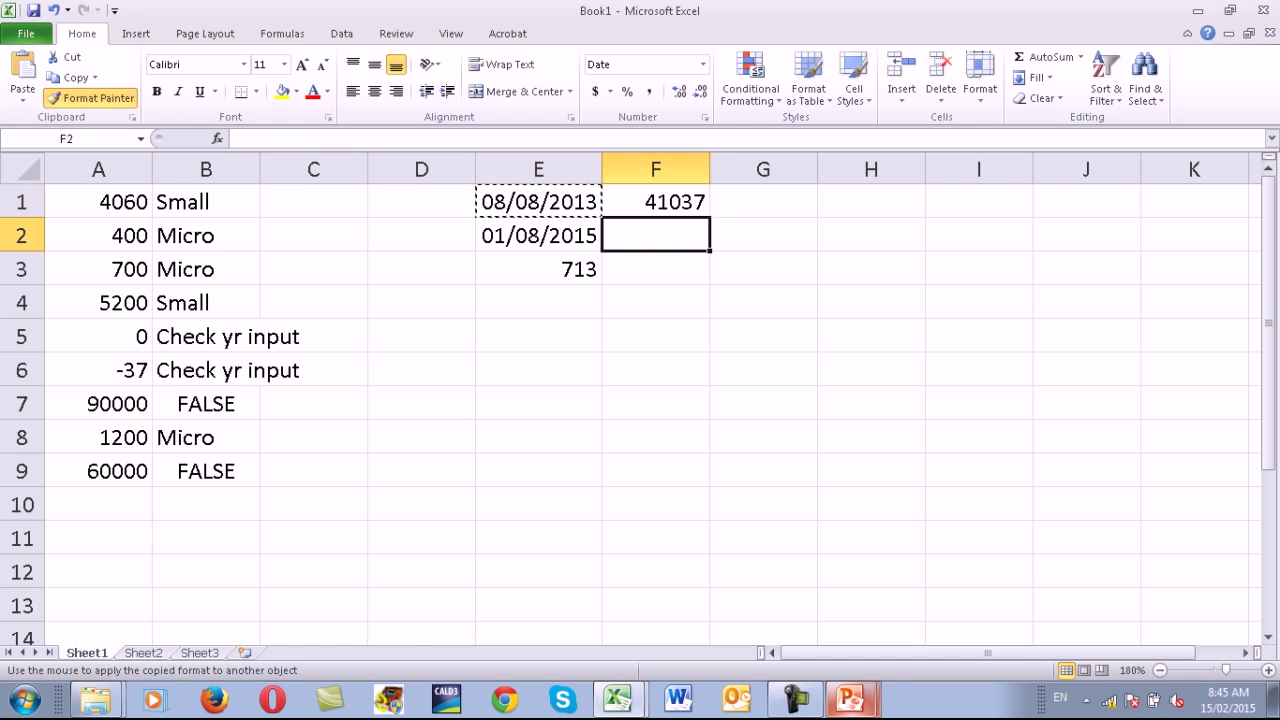
{"action": "left_click_drag", "start_coordinate": [655, 235], "coordinate": [655, 202]}
Autofit column F to show the full date, then reopen F1's EDATE formula for editing.
{"action": "double_click", "coordinate": [710, 169]}
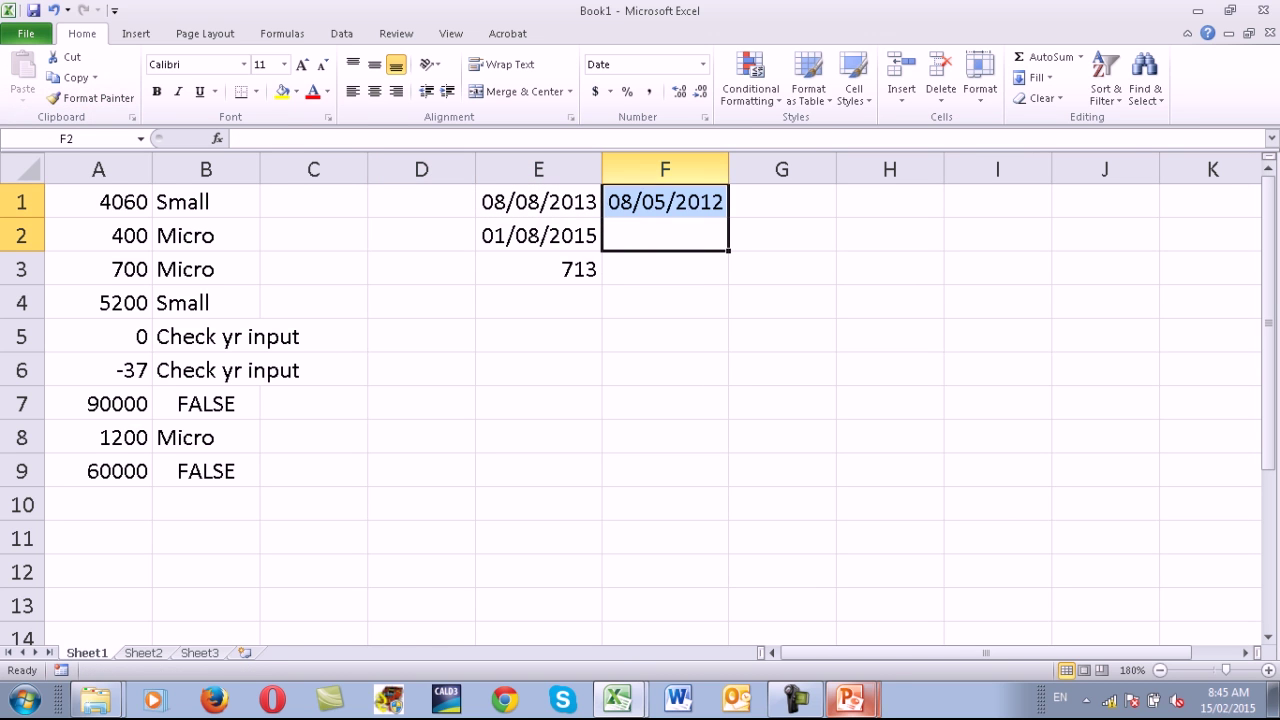
{"action": "left_click", "coordinate": [665, 235]}
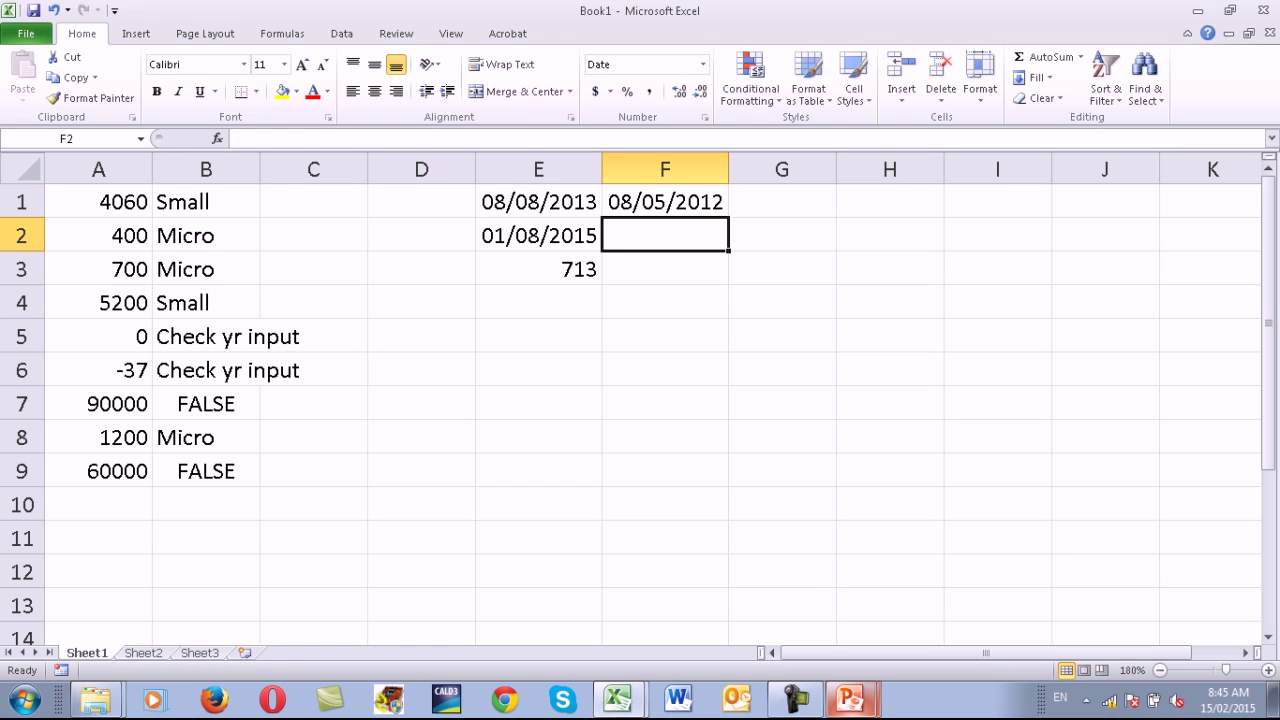
{"action": "left_click", "coordinate": [665, 202]}
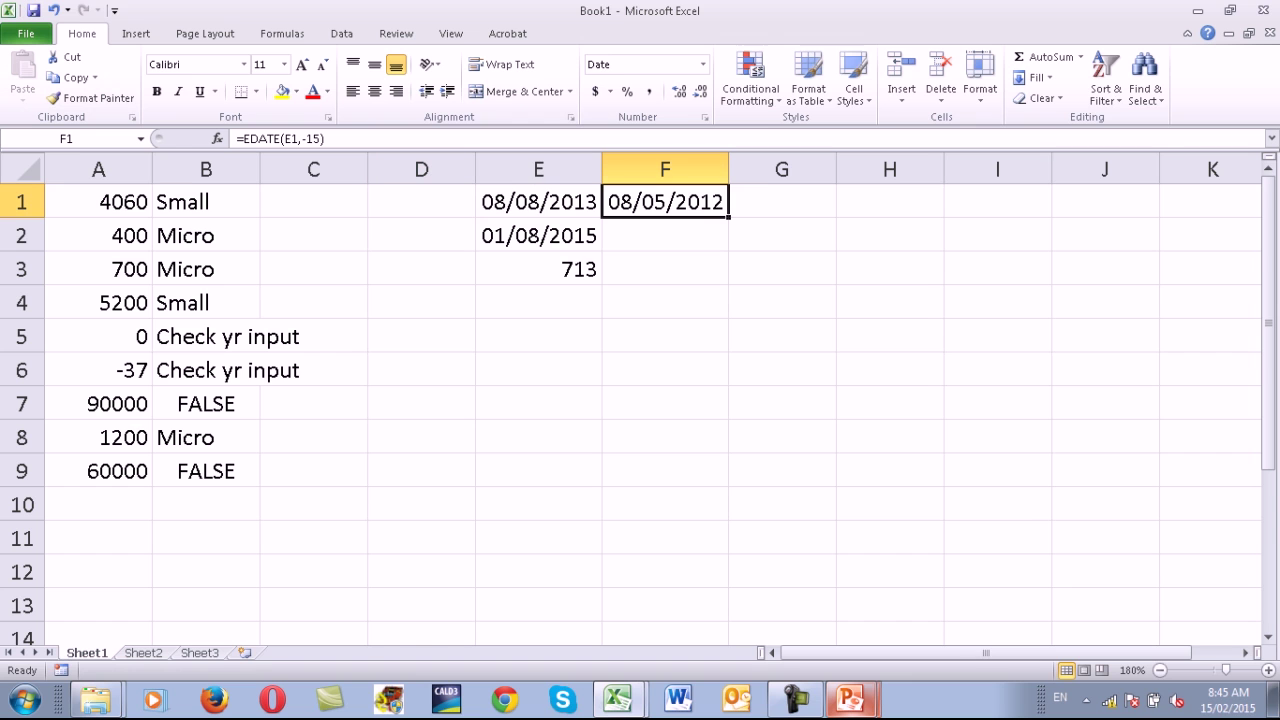
{"action": "key", "text": "F2"}
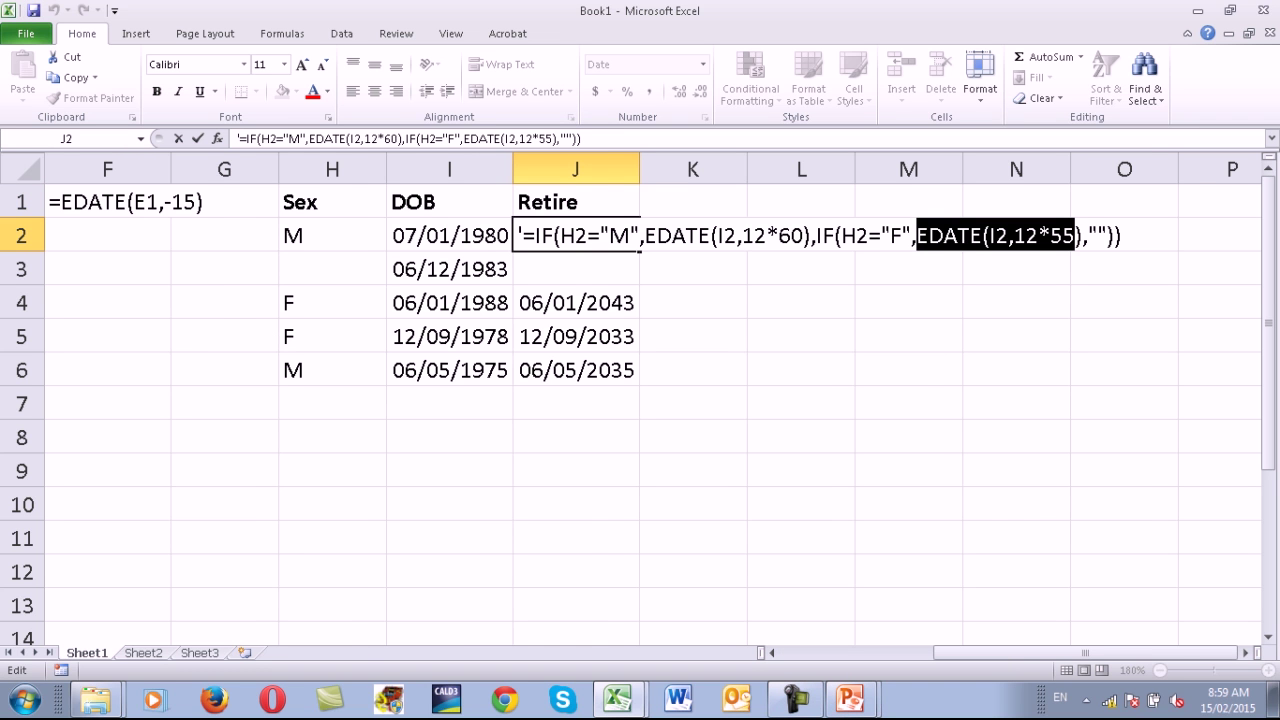
{"action": "left_click", "coordinate": [522, 235]}
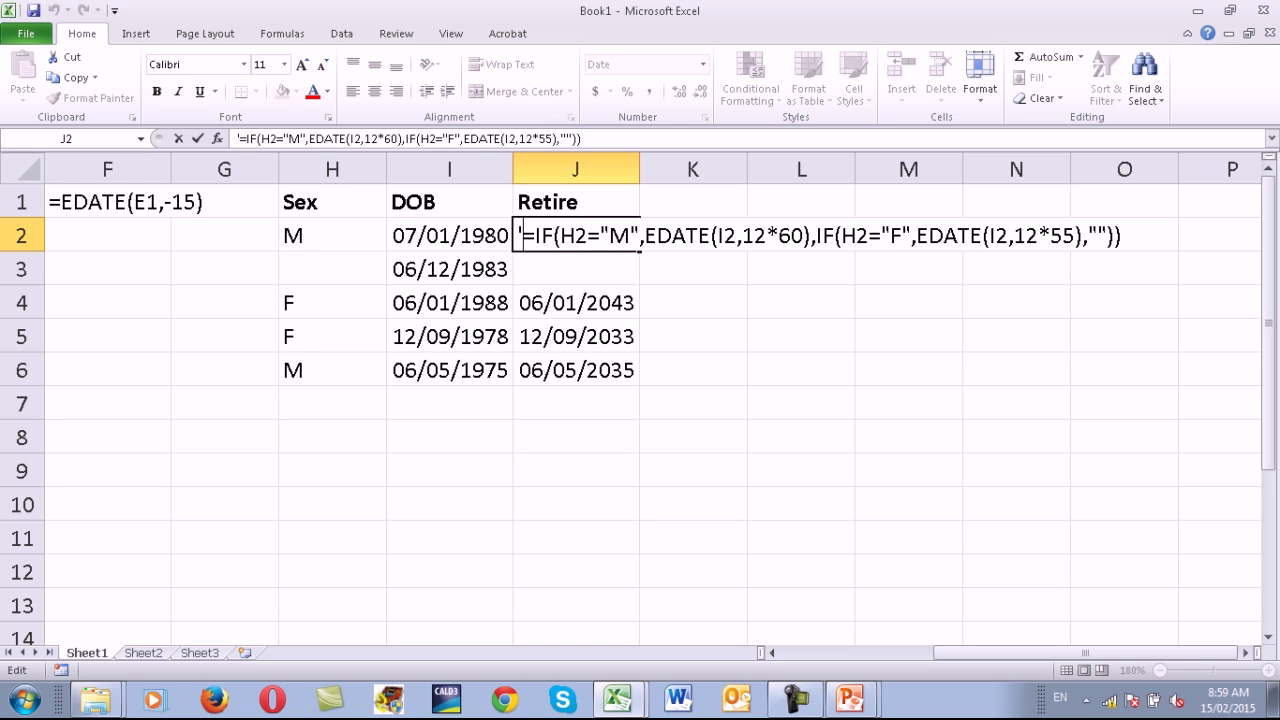
{"action": "key", "text": "Right"}
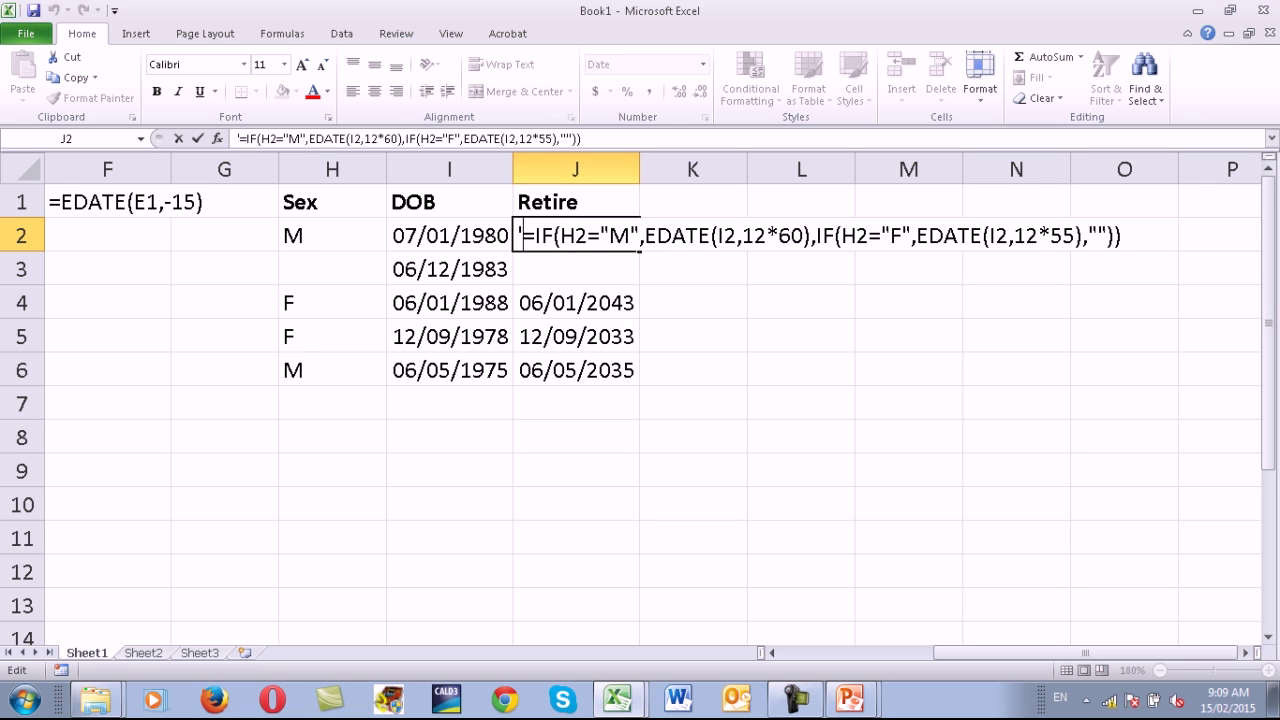
Trim J2's text formula down to =EDATE(I2,12*60) so it shows 07/01/2040.
{"action": "key", "text": "End"}
{"action": "key", "text": "ctrl+Return"}
{"action": "key", "text": "F2"}
{"action": "key", "text": "Home"}
{"action": "key", "text": "shift+Right"}
{"action": "key", "text": "shift+Right"}
{"action": "key", "text": "shift+Right"}
{"action": "key", "text": "shift+Left"}
{"action": "key", "text": "shift+Left"}
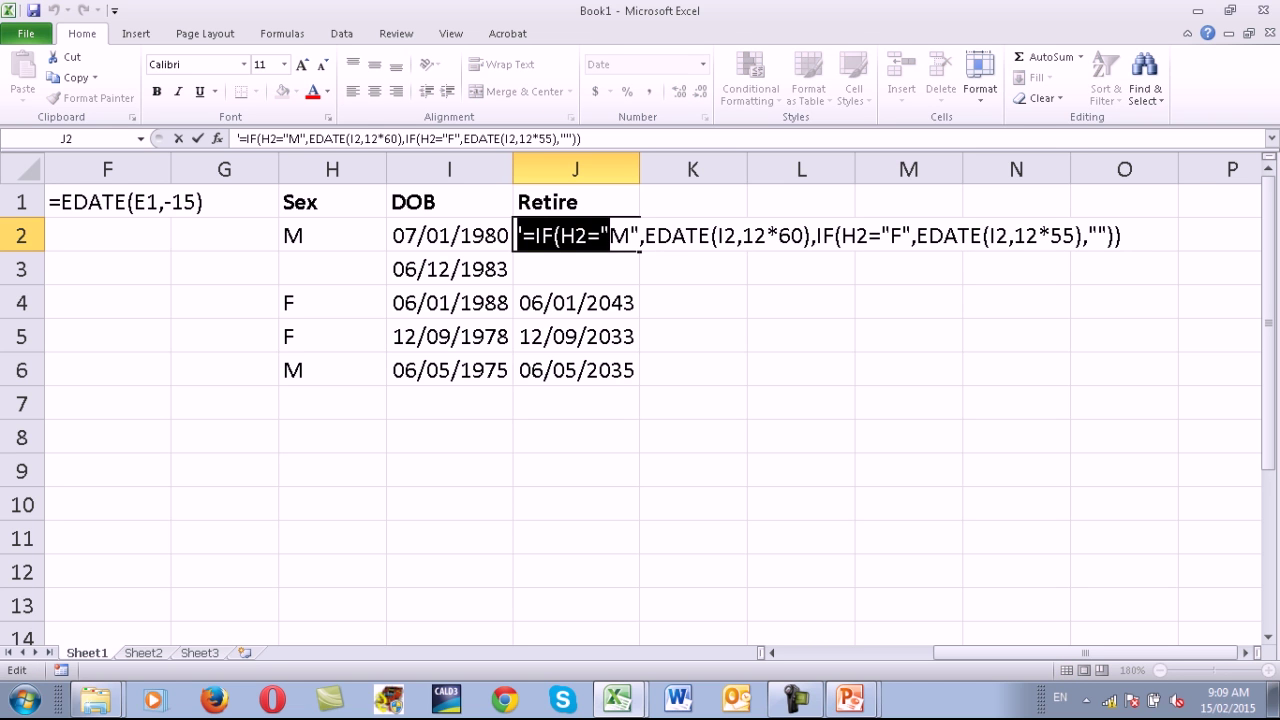
{"action": "key", "text": "shift+Left"}
{"action": "key", "text": "shift+Left"}
{"action": "key", "text": "shift+Right"}
{"action": "key", "text": "shift+Right"}
{"action": "key", "text": "shift+Right"}
{"action": "key", "text": "shift+Right"}
{"action": "key", "text": "shift+Right"}
{"action": "type", "text": "="}
{"action": "key", "text": "Right"}
{"action": "key", "text": "Right"}
{"action": "key", "text": "Right"}
{"action": "key", "text": "Right"}
{"action": "key", "text": "Right"}
{"action": "key", "text": "Right"}
{"action": "key", "text": "Right"}
{"action": "key", "text": "shift+Right"}
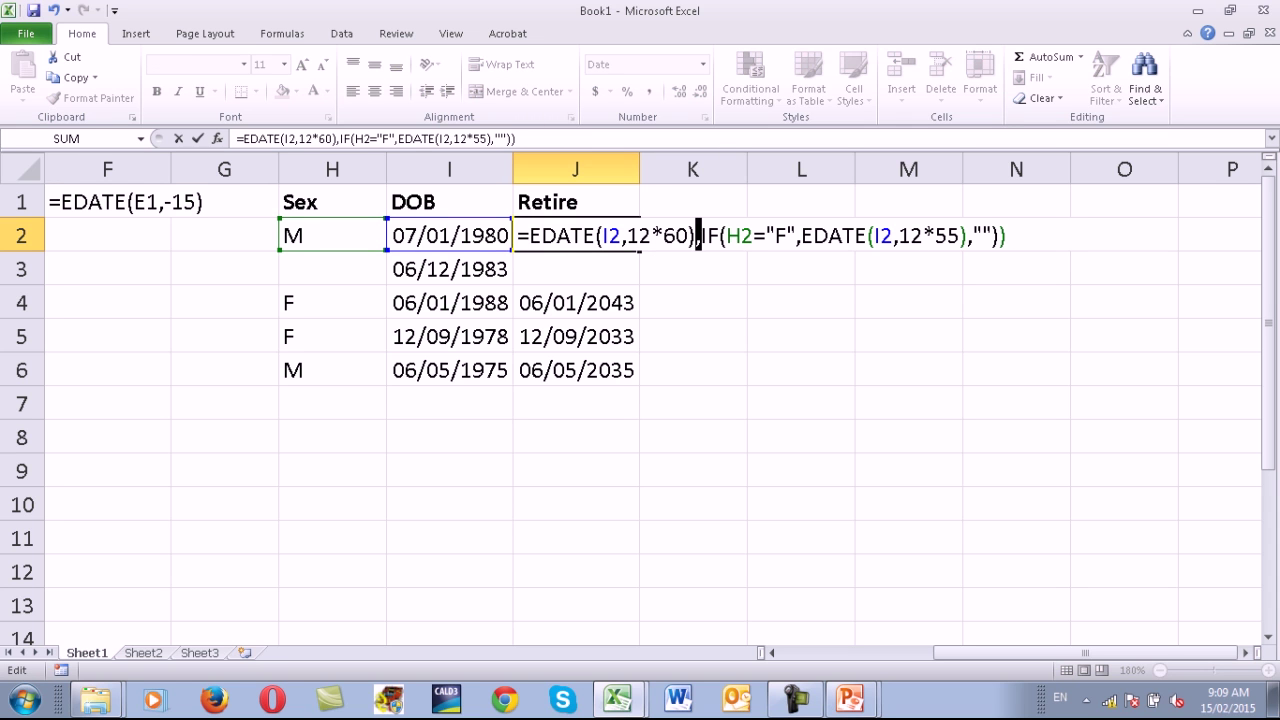
{"action": "key", "text": "shift+Right"}
{"action": "key", "text": "shift+Right"}
{"action": "key", "text": "shift+Right"}
{"action": "key", "text": "shift+Right"}
{"action": "key", "text": "shift+Right"}
{"action": "key", "text": "shift+Right"}
{"action": "key", "text": "shift+Right"}
{"action": "key", "text": "shift+Right"}
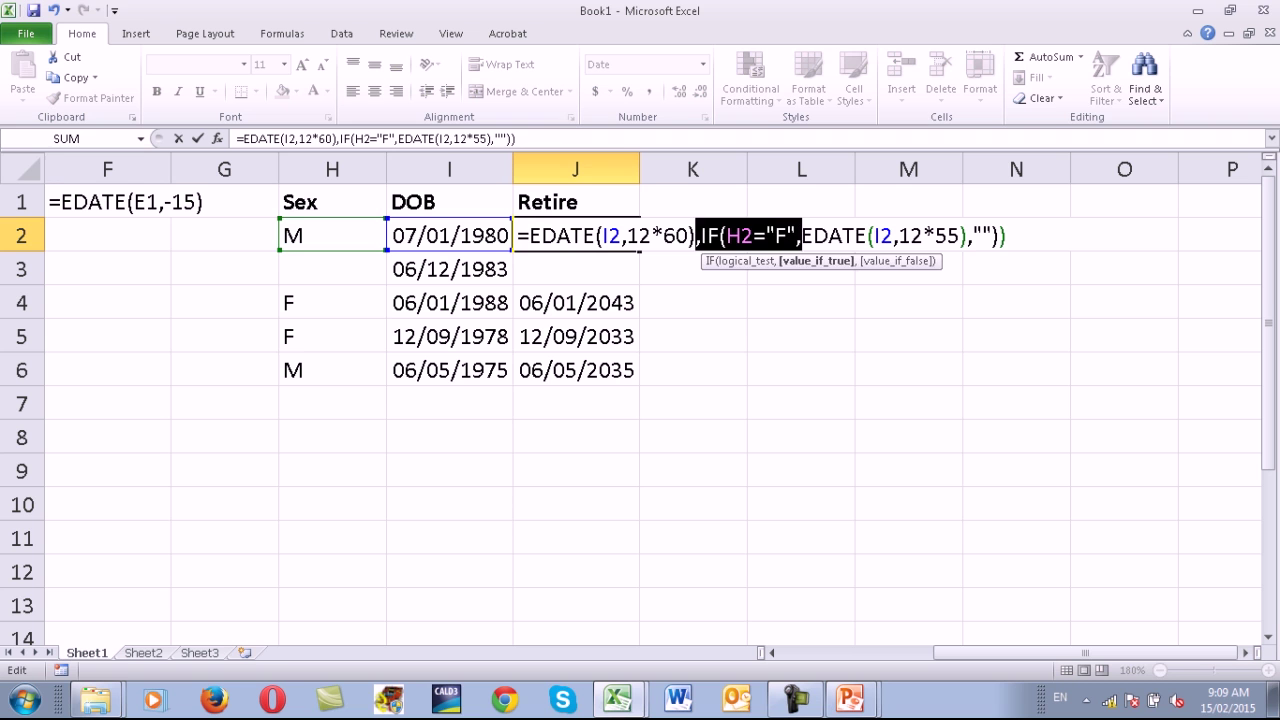
{"action": "key", "text": "Delete"}
{"action": "key", "text": "shift+Right"}
{"action": "key", "text": "shift+Right"}
{"action": "key", "text": "shift+Right"}
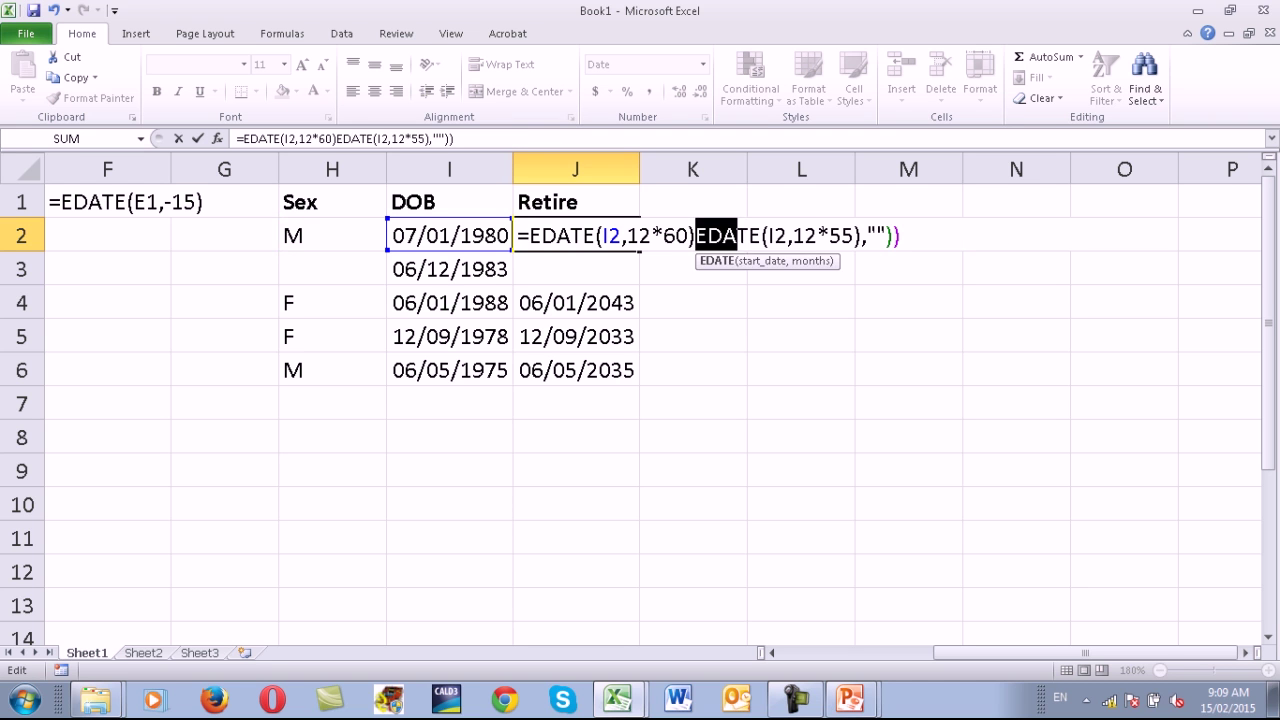
{"action": "key", "text": "shift+Right"}
{"action": "key", "text": "shift+Right"}
{"action": "key", "text": "shift+Right"}
{"action": "key", "text": "ctrl+c"}
{"action": "key", "text": "Delete"}
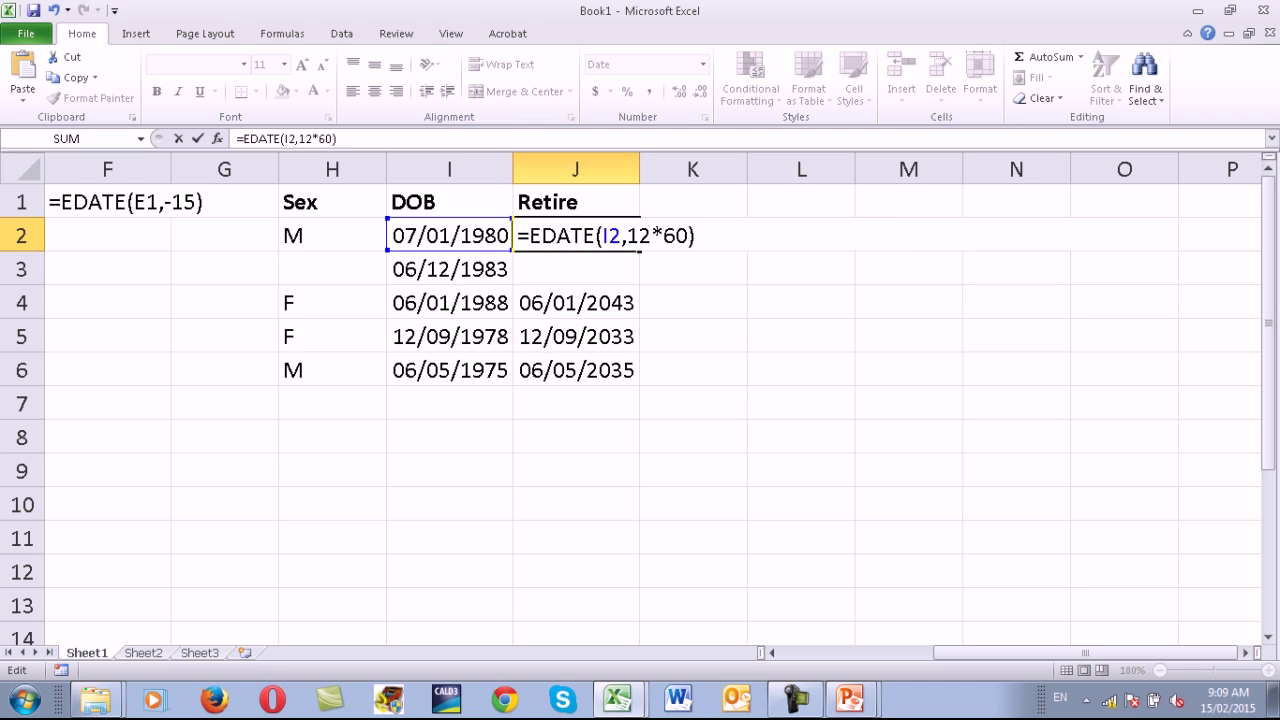
{"action": "key", "text": "Return"}
{"action": "key", "text": "Up"}
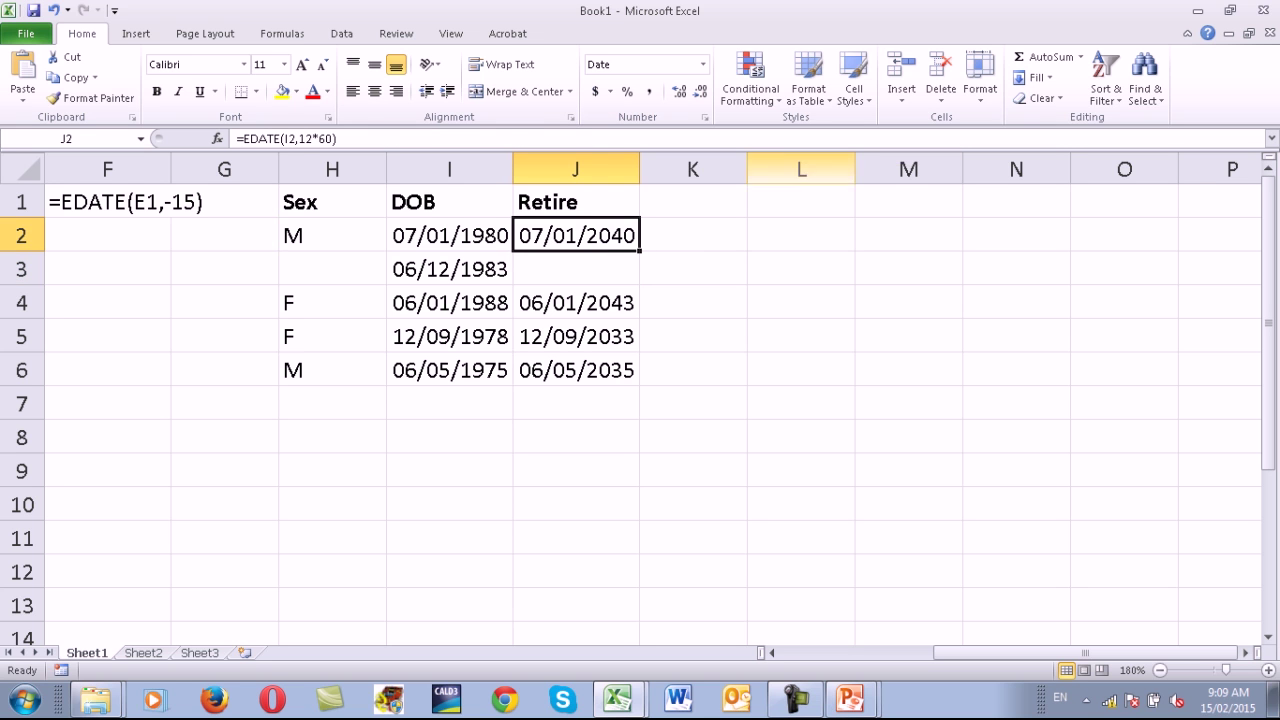
Replace J4's formula with =EDATE(I2,12*55), giving 07/01/2035.
{"action": "left_click", "coordinate": [576, 302]}
{"action": "key", "text": "F2"}
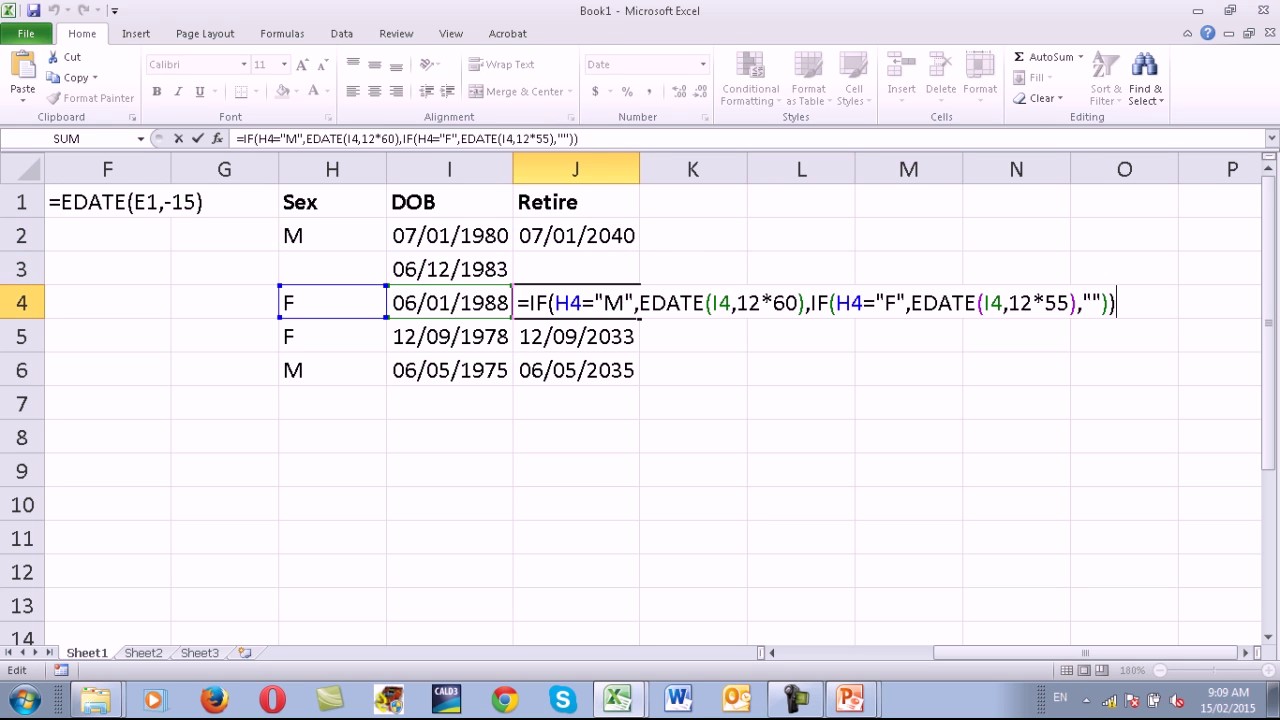
{"action": "key", "text": "shift+Home"}
{"action": "key", "text": "ctrl+v"}
{"action": "key", "text": "BackSpace"}
{"action": "key", "text": "BackSpace"}
{"action": "key", "text": "BackSpace"}
{"action": "key", "text": "BackSpace"}
{"action": "key", "text": "BackSpace"}
{"action": "key", "text": "Home"}
{"action": "type", "text": "="}
{"action": "key", "text": "Return"}
{"action": "key", "text": "Up"}
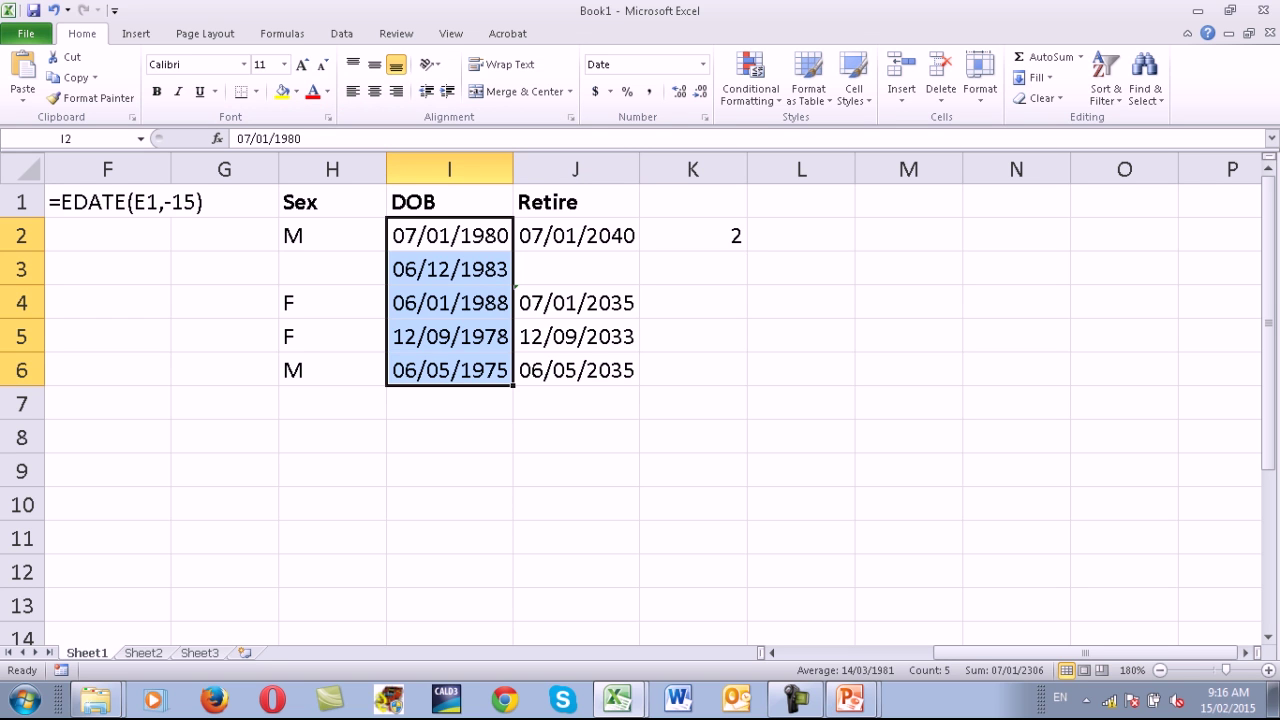
Enter =WEEKDAY(I2) in K2, returning 2 for the first DOB.
{"action": "left_click", "coordinate": [693, 235]}
{"action": "key", "text": "F2"}
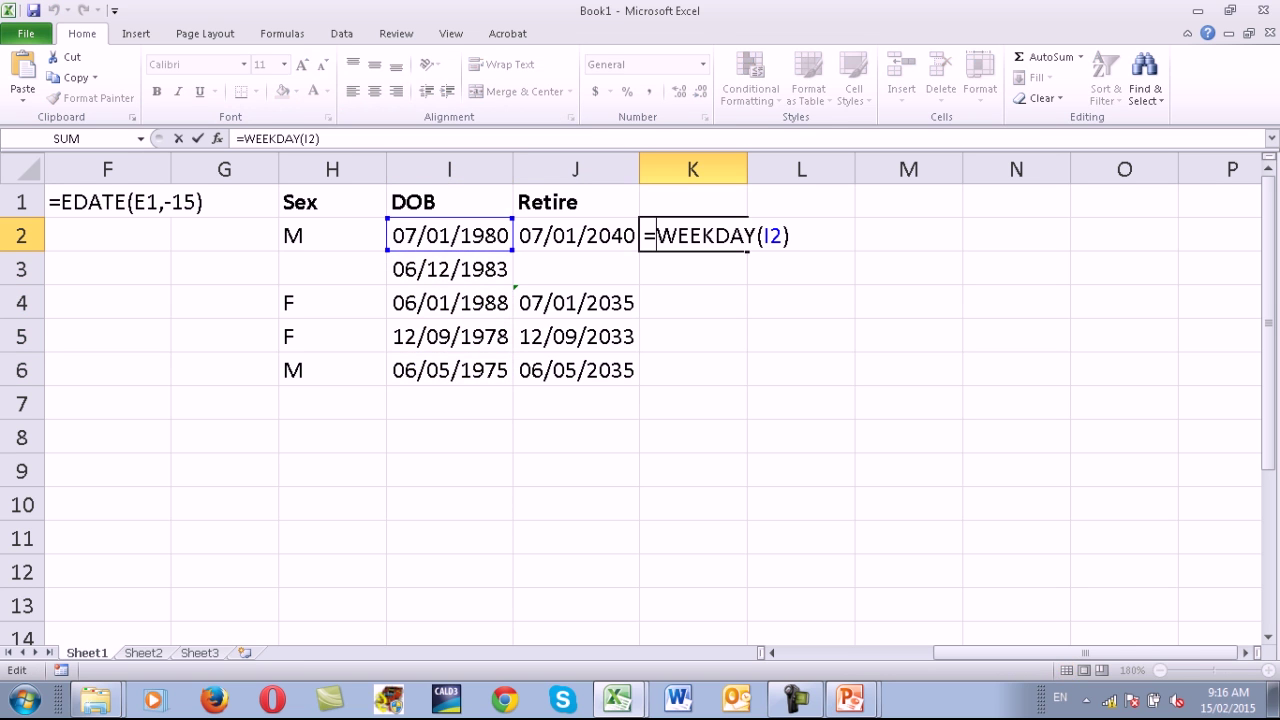
{"action": "key", "text": "Return"}
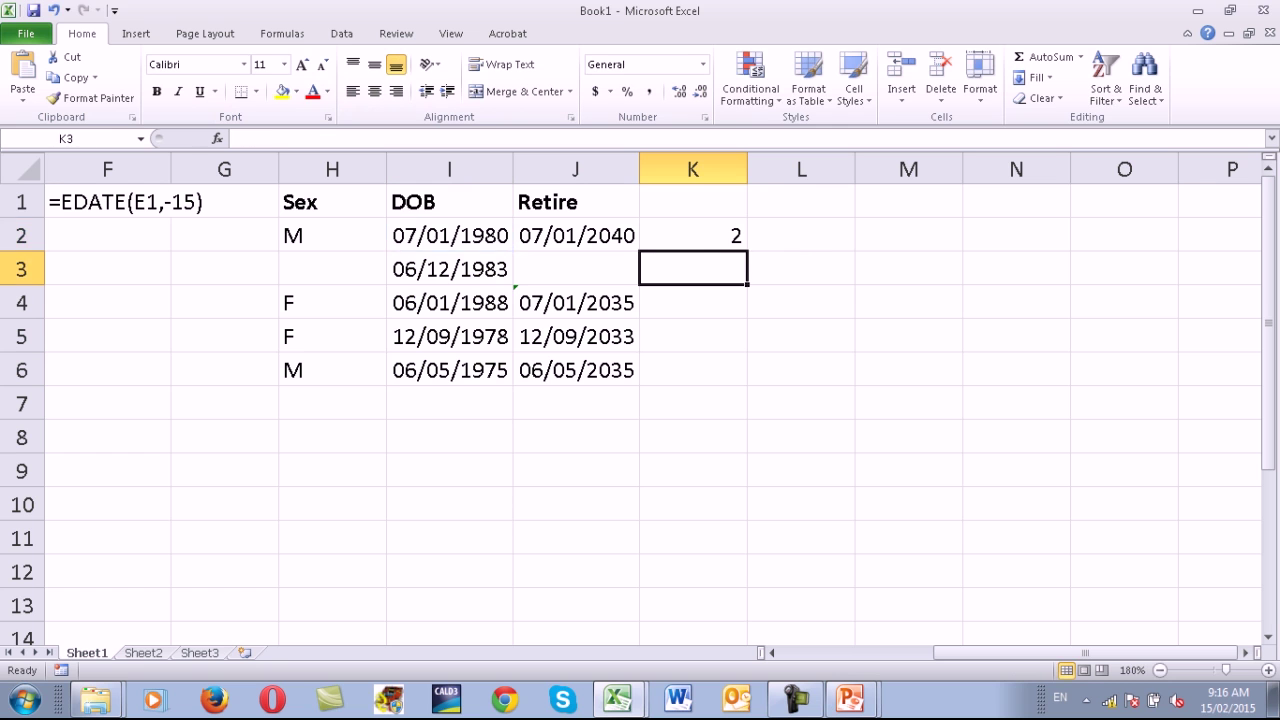
{"action": "left_click", "coordinate": [693, 235]}
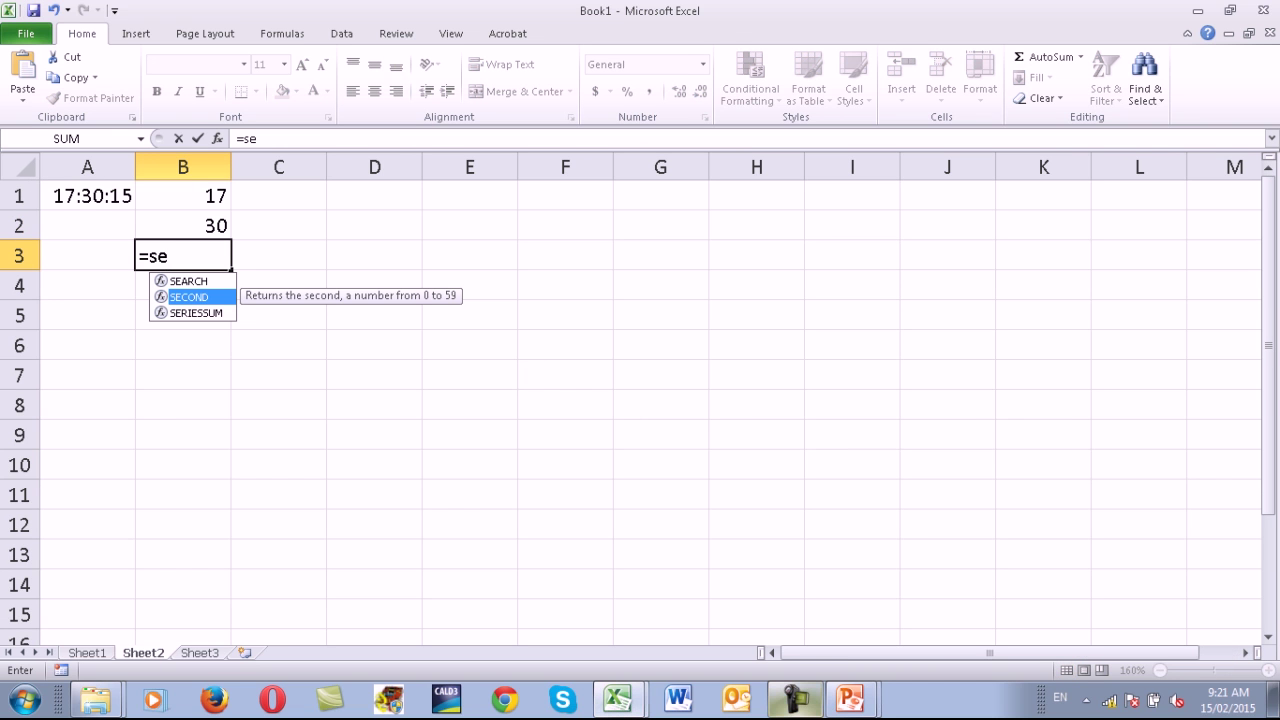
Complete the =SECOND formula in B3 using the time in A1.
{"action": "key", "text": "Tab"}
{"action": "key", "text": "Up"}
{"action": "key", "text": "Up"}
{"action": "key", "text": "Return"}
{"action": "key", "text": "Up"}
{"action": "key", "text": "Up"}
Prefix the HOUR, MINUTE and SECOND formulas in B1:B3 with an apostrophe to show them as text.
{"action": "key", "text": "Up"}
{"action": "key", "text": "F2"}
{"action": "key", "text": "Return"}
{"action": "key", "text": "Up"}
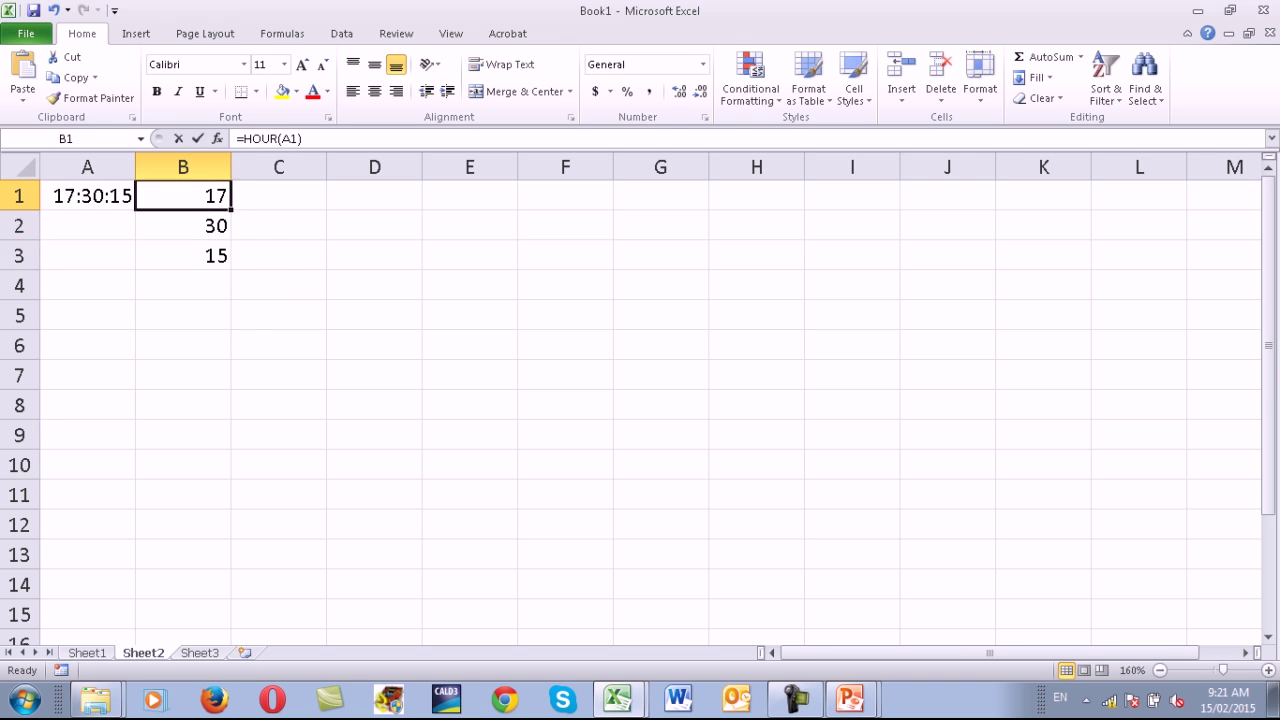
{"action": "key", "text": "F2"}
{"action": "key", "text": "Left"}
{"action": "key", "text": "Left"}
{"action": "key", "text": "Left"}
{"action": "key", "text": "Left"}
{"action": "key", "text": "Left"}
{"action": "key", "text": "Left"}
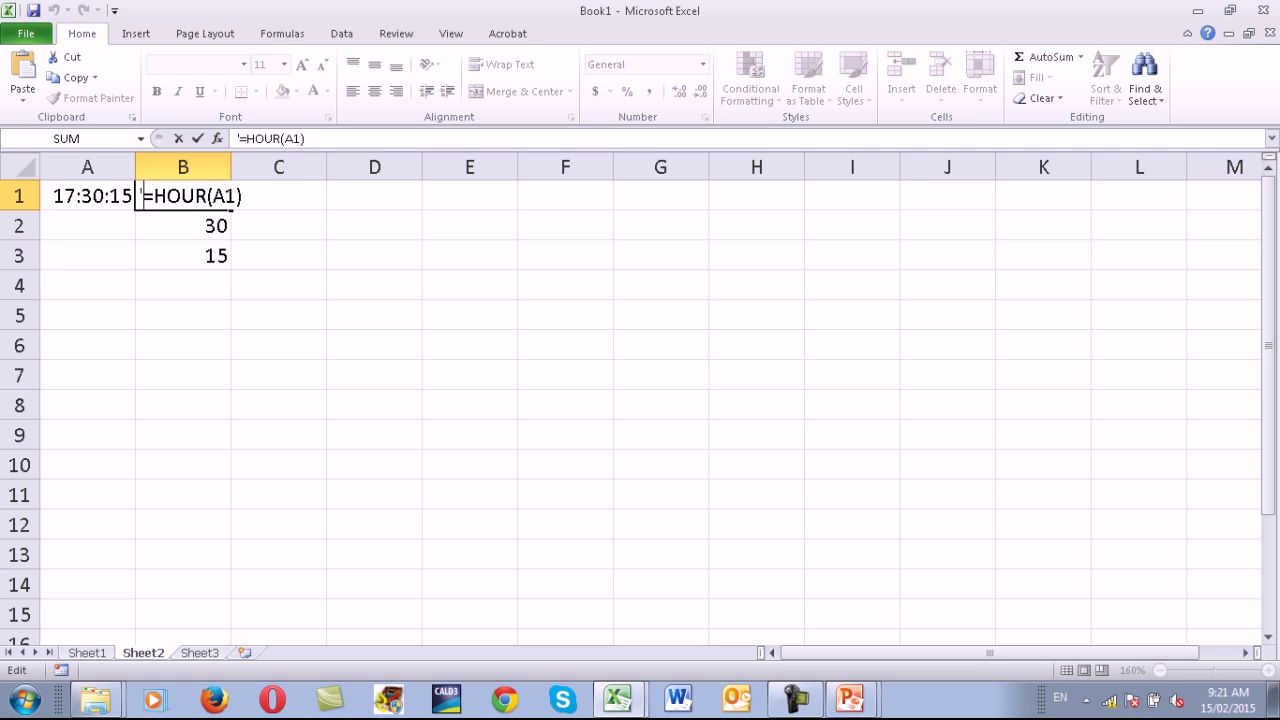
{"action": "type", "text": "'"}
{"action": "key", "text": "Return"}
{"action": "key", "text": "F2"}
{"action": "key", "text": "Left"}
{"action": "key", "text": "Left"}
{"action": "key", "text": "Left"}
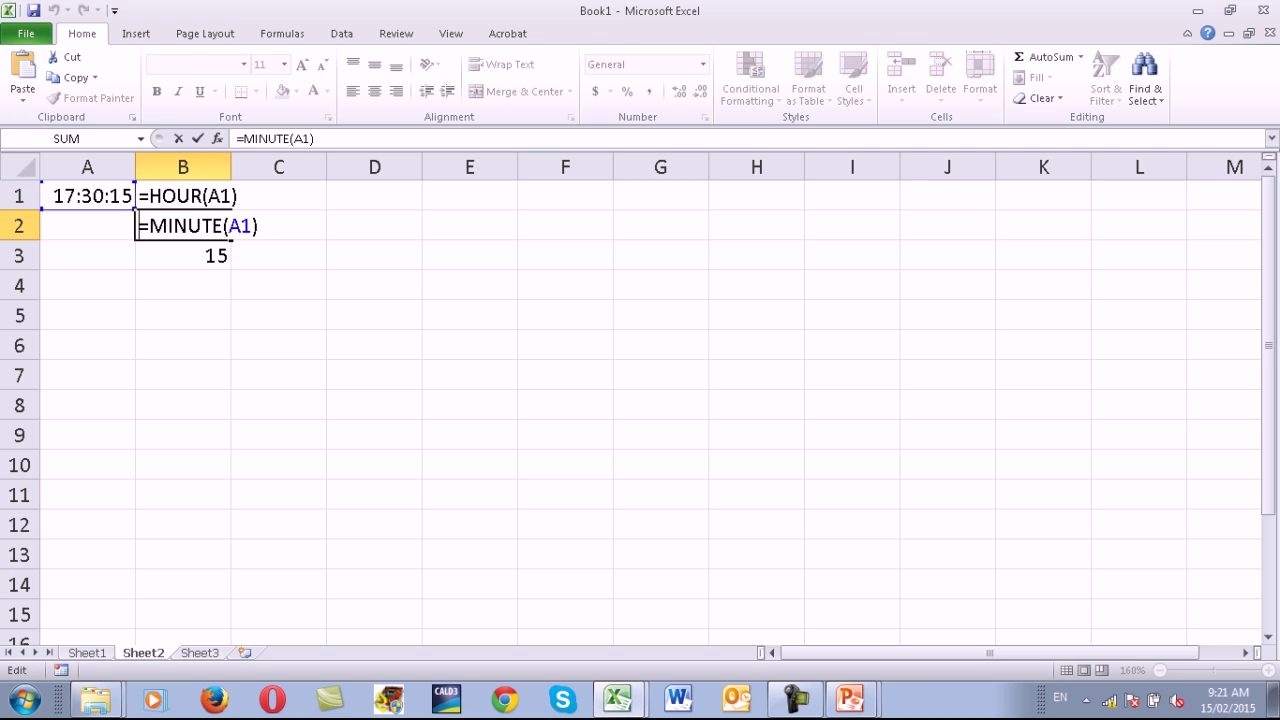
{"action": "key", "text": "Left"}
{"action": "key", "text": "Left"}
{"action": "type", "text": "'"}
{"action": "key", "text": "Return"}
{"action": "key", "text": "F2"}
{"action": "key", "text": "Left"}
{"action": "key", "text": "Left"}
{"action": "key", "text": "Left"}
{"action": "key", "text": "Left"}
{"action": "key", "text": "Left"}
{"action": "key", "text": "Left"}
{"action": "type", "text": "'"}
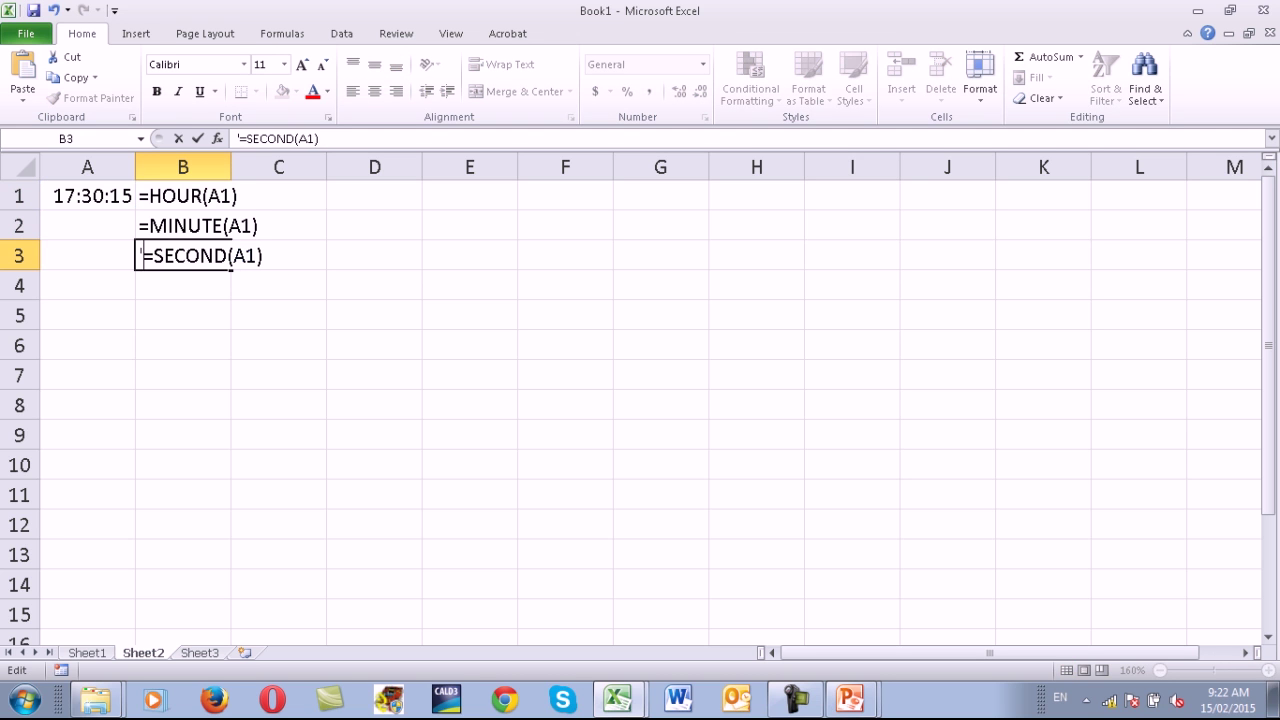
{"action": "key", "text": "Return"}
Widen column B to fit the formula text.
{"action": "left_click", "coordinate": [163, 256]}
{"action": "left_click", "coordinate": [233, 196]}
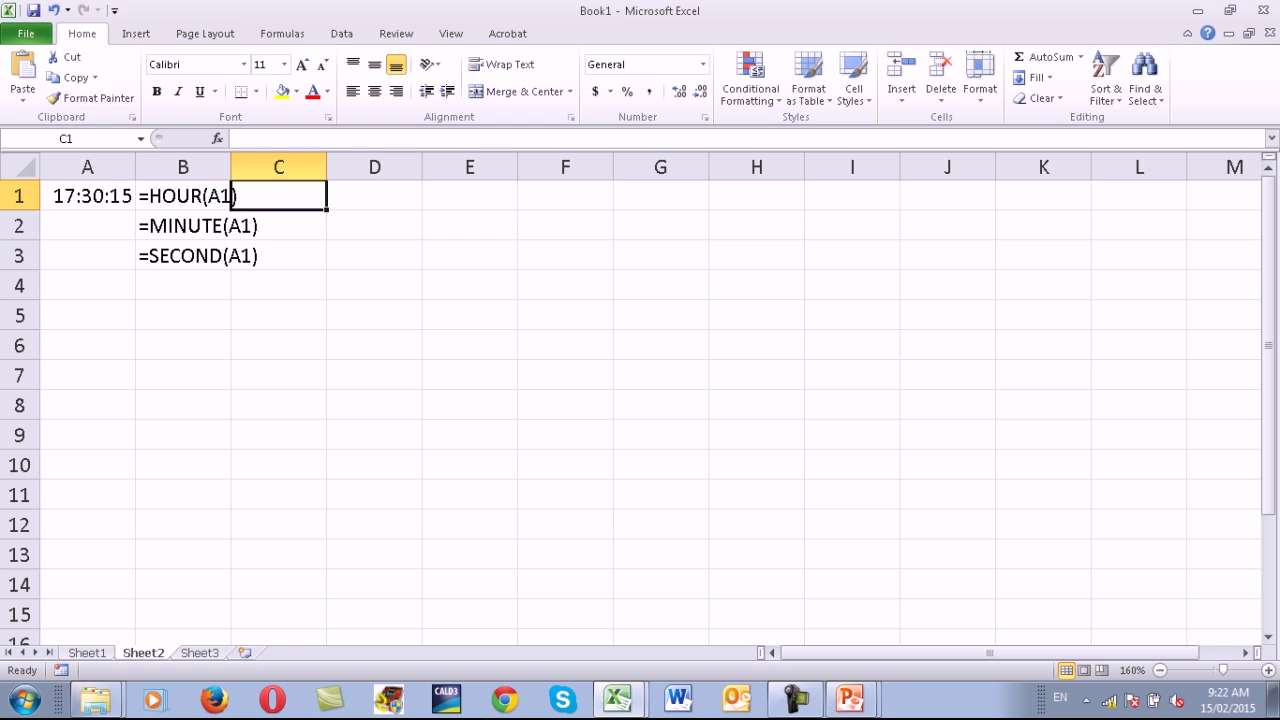
{"action": "left_click_drag", "start_coordinate": [231, 167], "coordinate": [273, 167]}
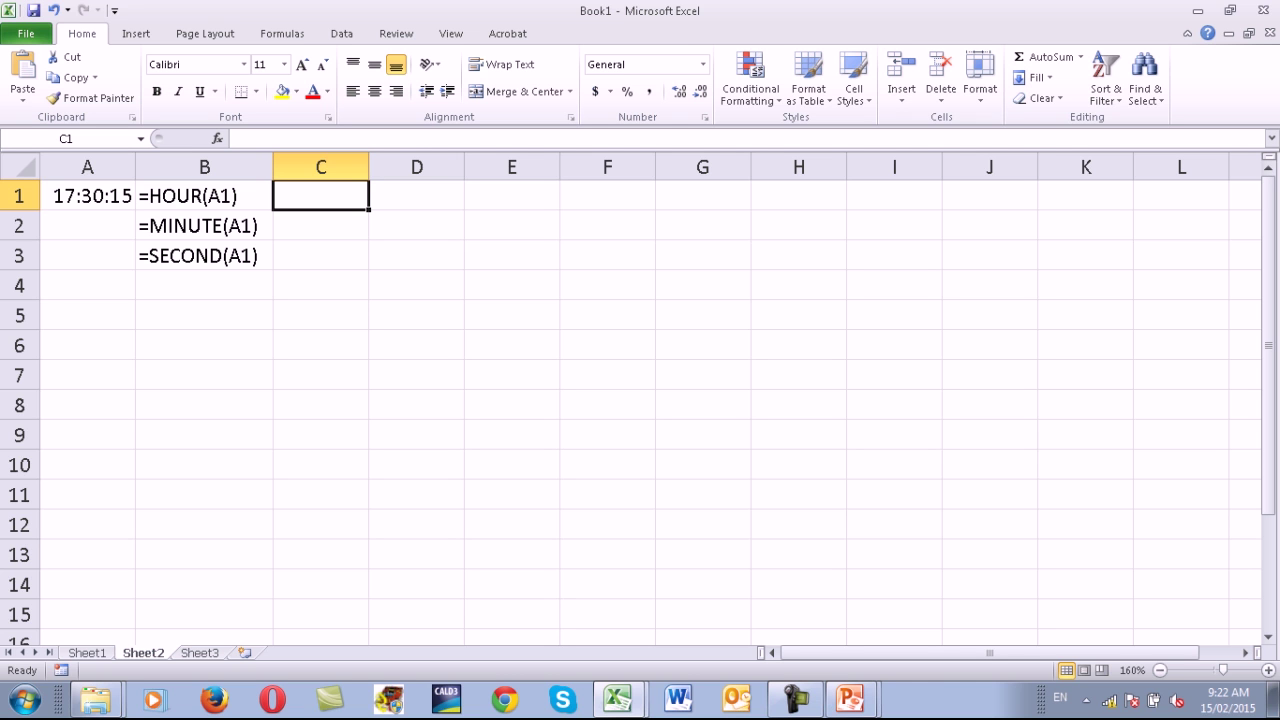
Enter 17, 30 and 15 in C1:C3.
{"action": "type", "text": "17"}
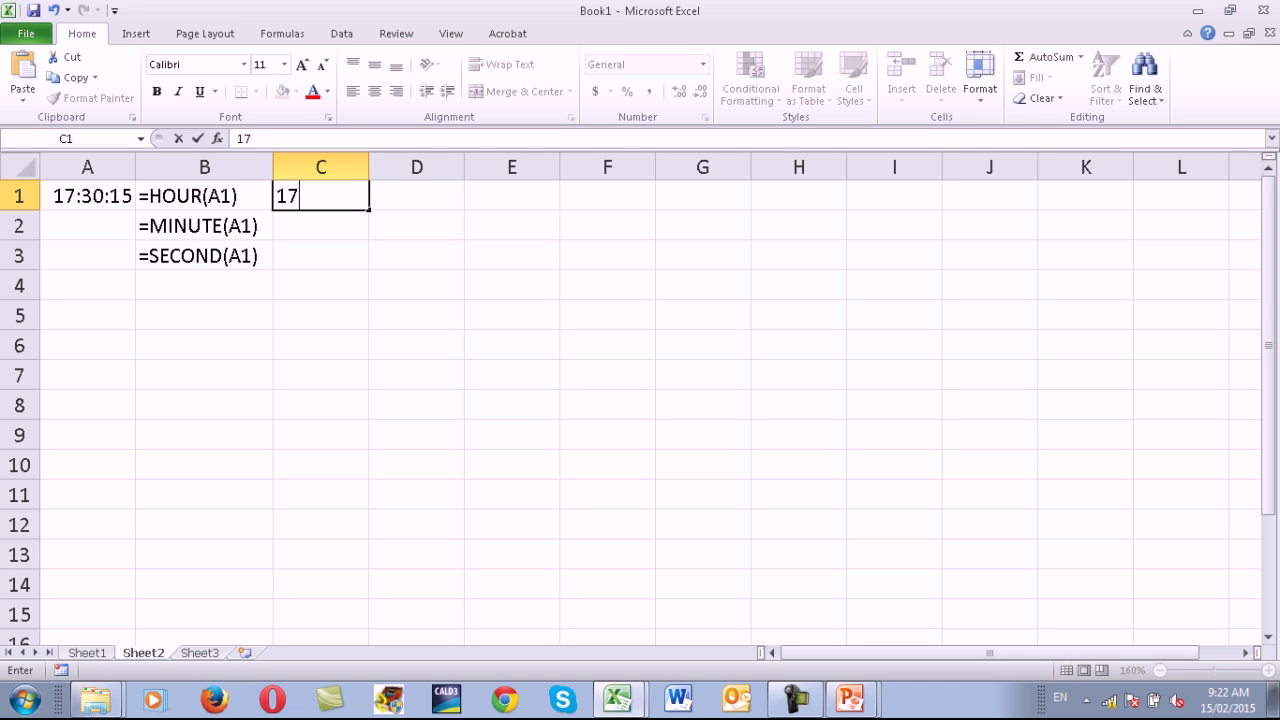
{"action": "key", "text": "Return"}
{"action": "type", "text": "30"}
{"action": "key", "text": "Return"}
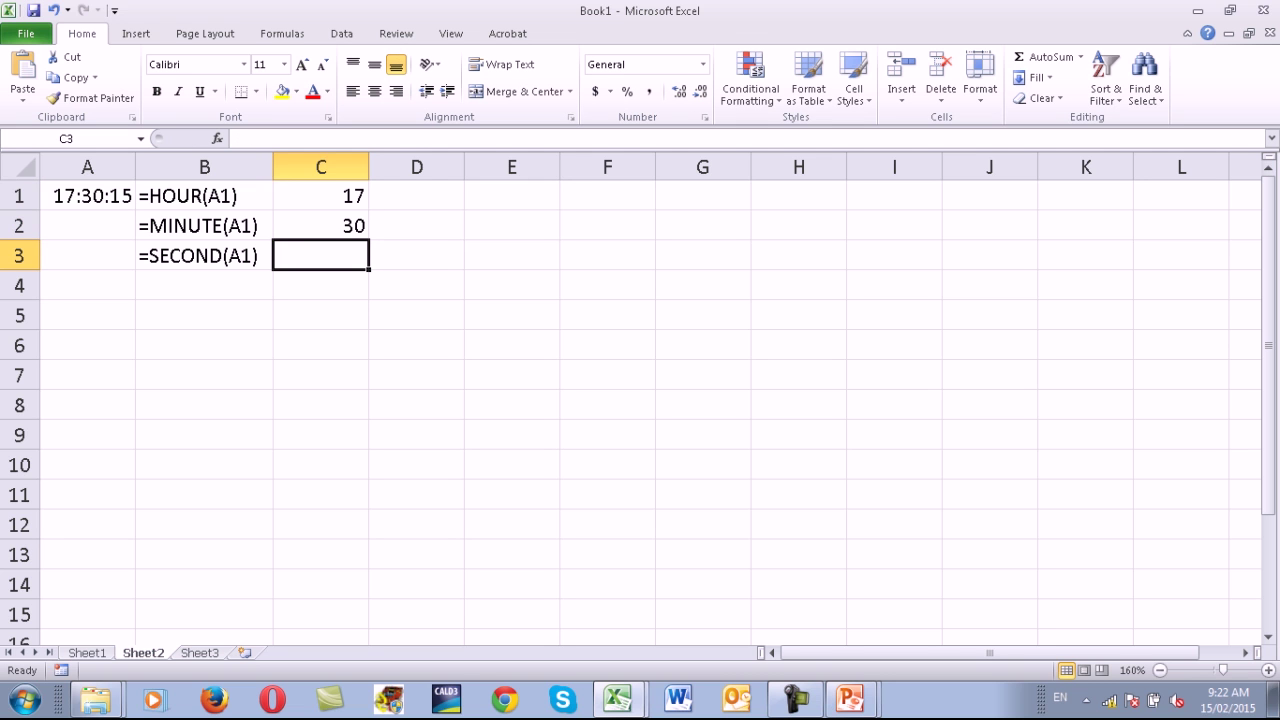
{"action": "type", "text": "15"}
{"action": "key", "text": "Up"}
{"action": "key", "text": "Up"}
Build =TIME(C1,C2,C3) in D1 to rebuild the time 17:30:15.
{"action": "key", "text": "Right"}
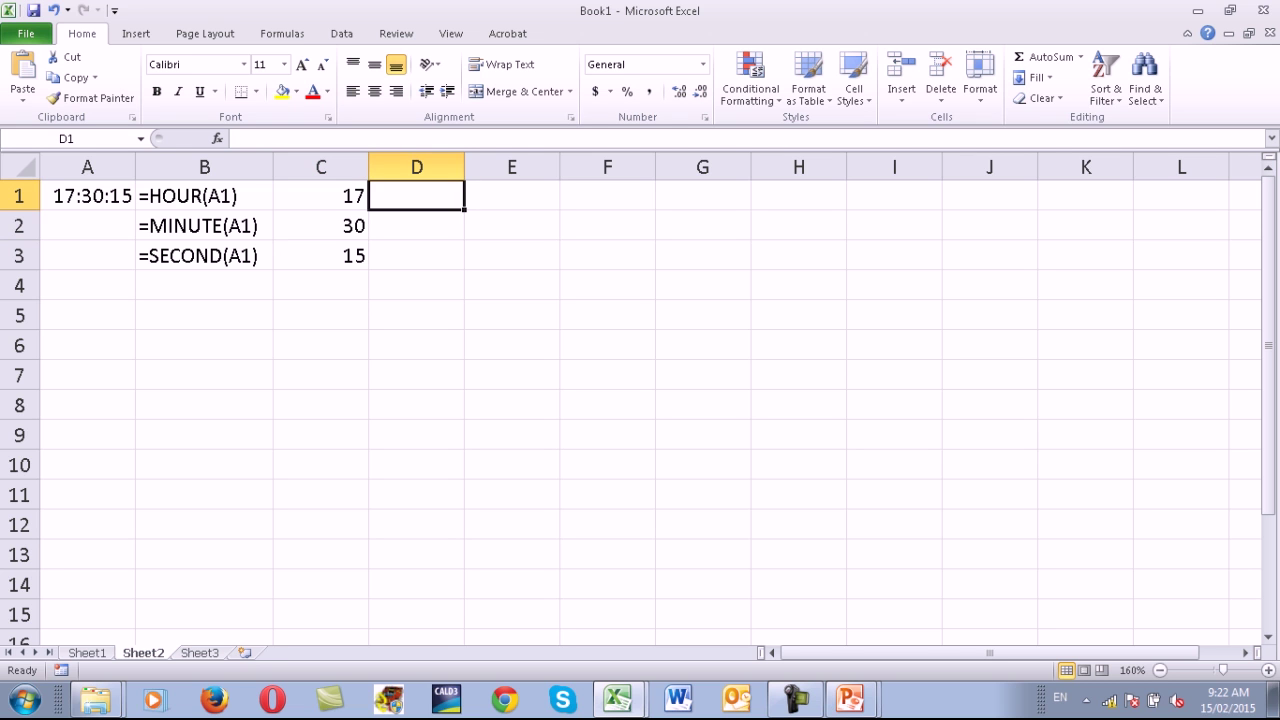
{"action": "type", "text": "="}
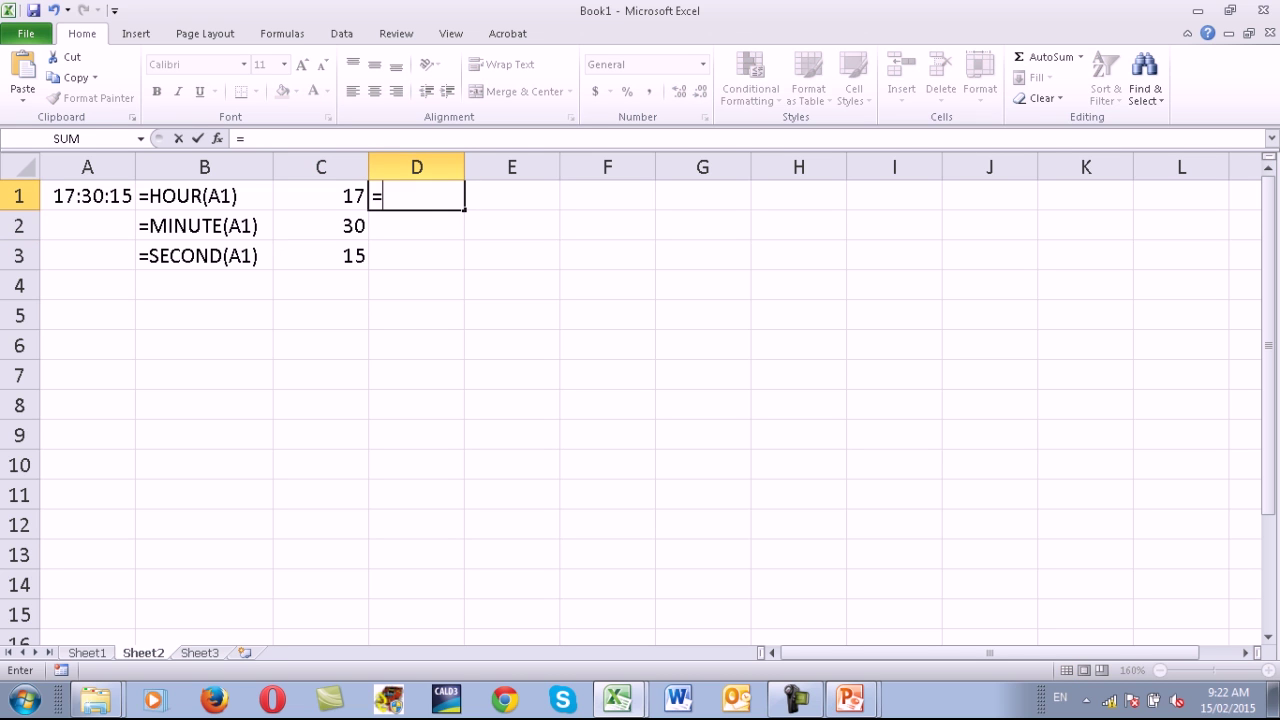
{"action": "type", "text": "tim"}
{"action": "key", "text": "Tab"}
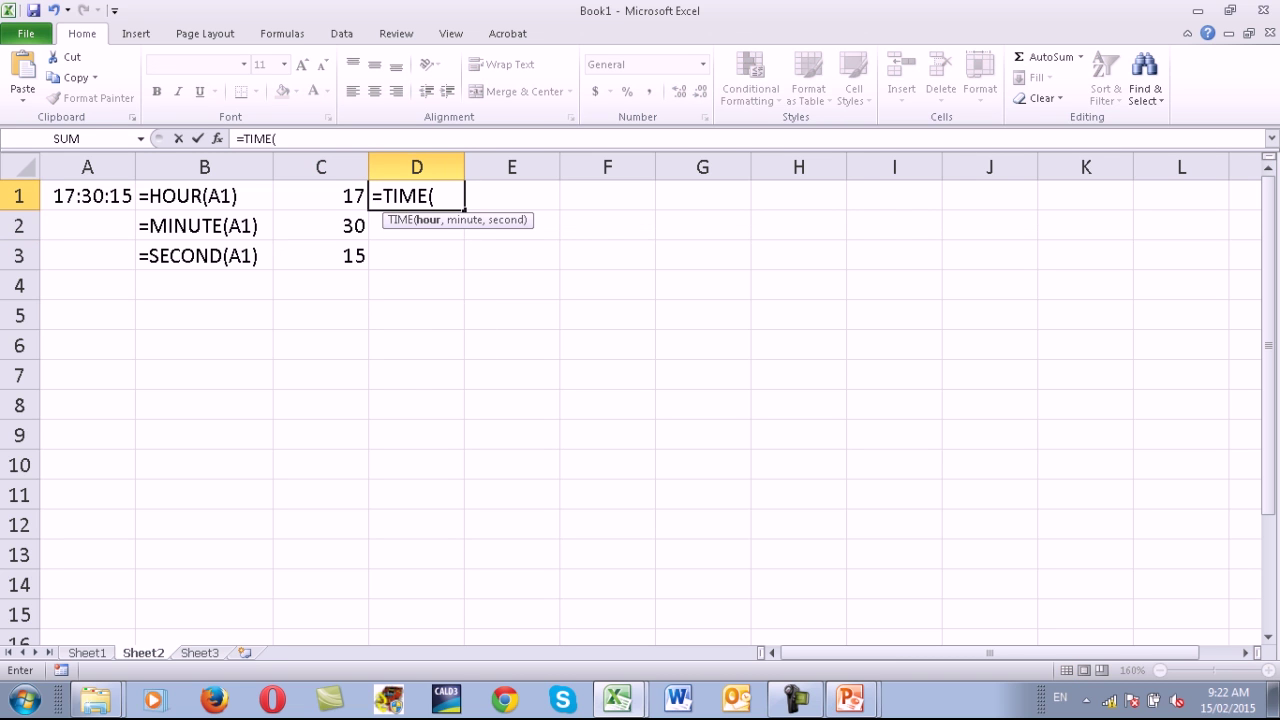
{"action": "key", "text": "Left"}
{"action": "type", "text": ","}
{"action": "key", "text": "Left"}
{"action": "key", "text": "Left"}
{"action": "key", "text": "Down"}
{"action": "key", "text": "Right"}
{"action": "type", "text": ","}
{"action": "key", "text": "Left"}
{"action": "key", "text": "Down"}
{"action": "key", "text": "Down"}
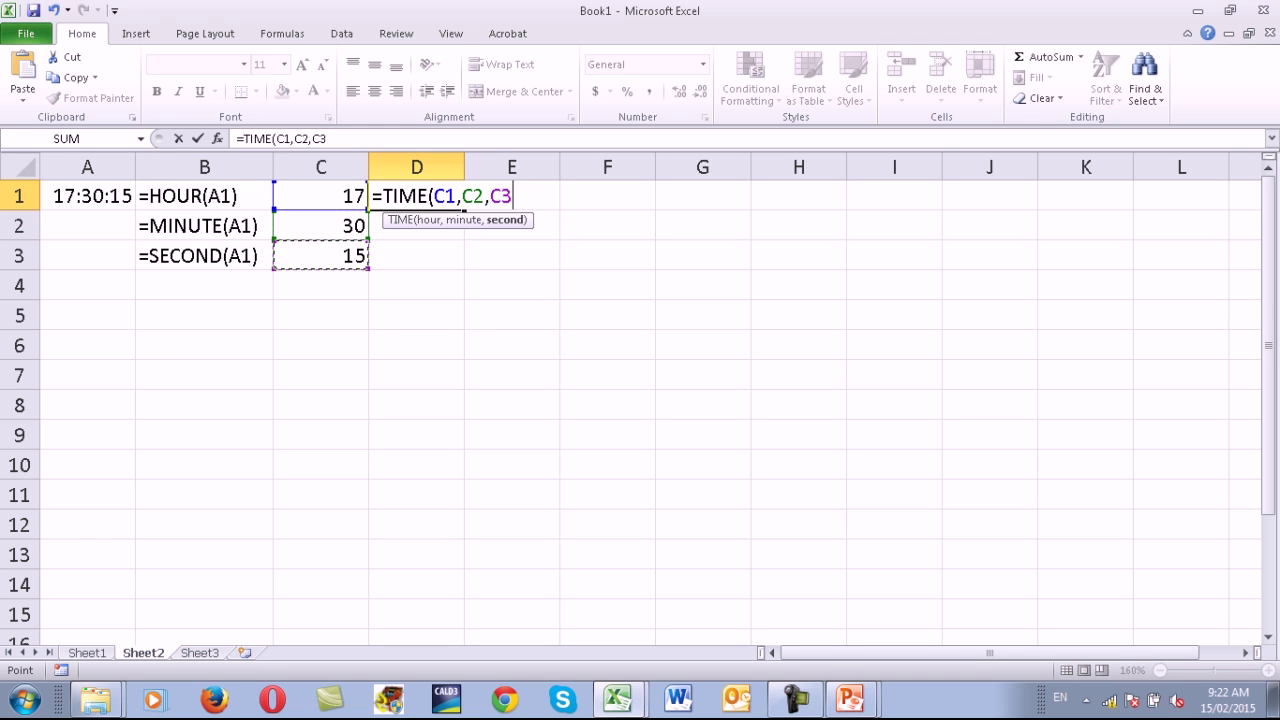
{"action": "key", "text": "Return"}
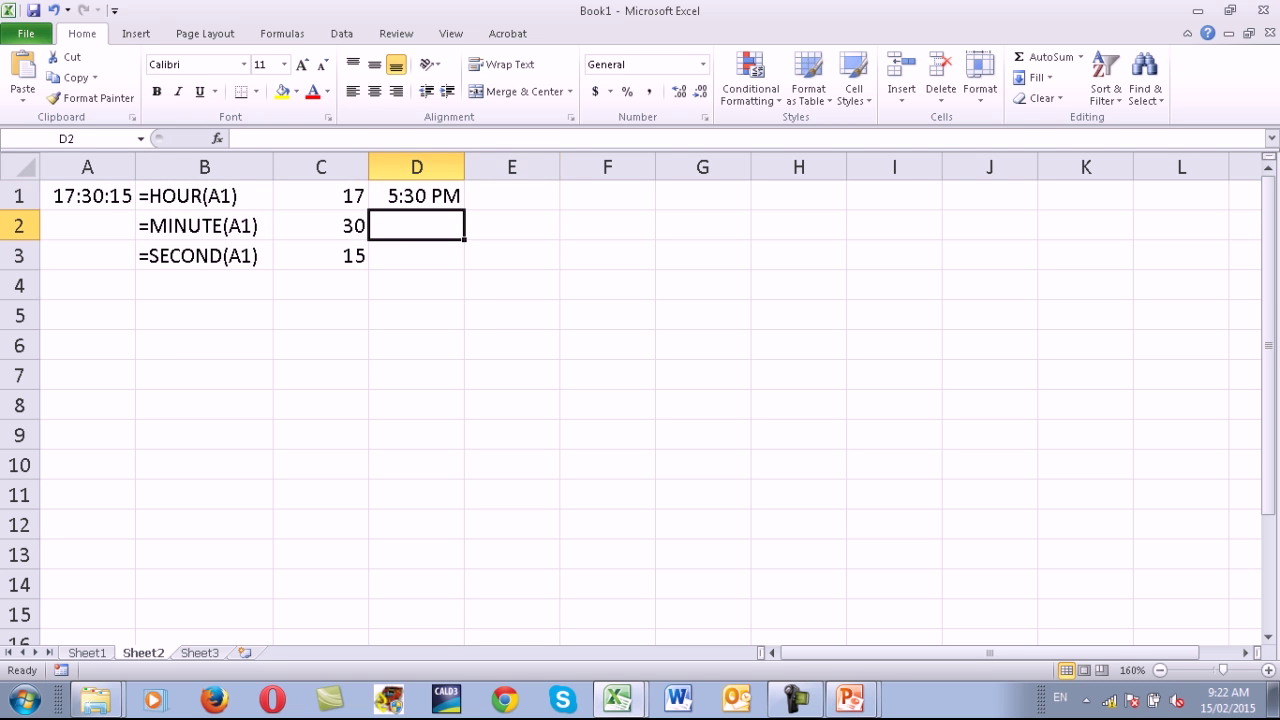
Copy A1's time format to D1, widen column D, then bring up the PowerPoint presentation.
{"action": "left_click", "coordinate": [87, 196]}
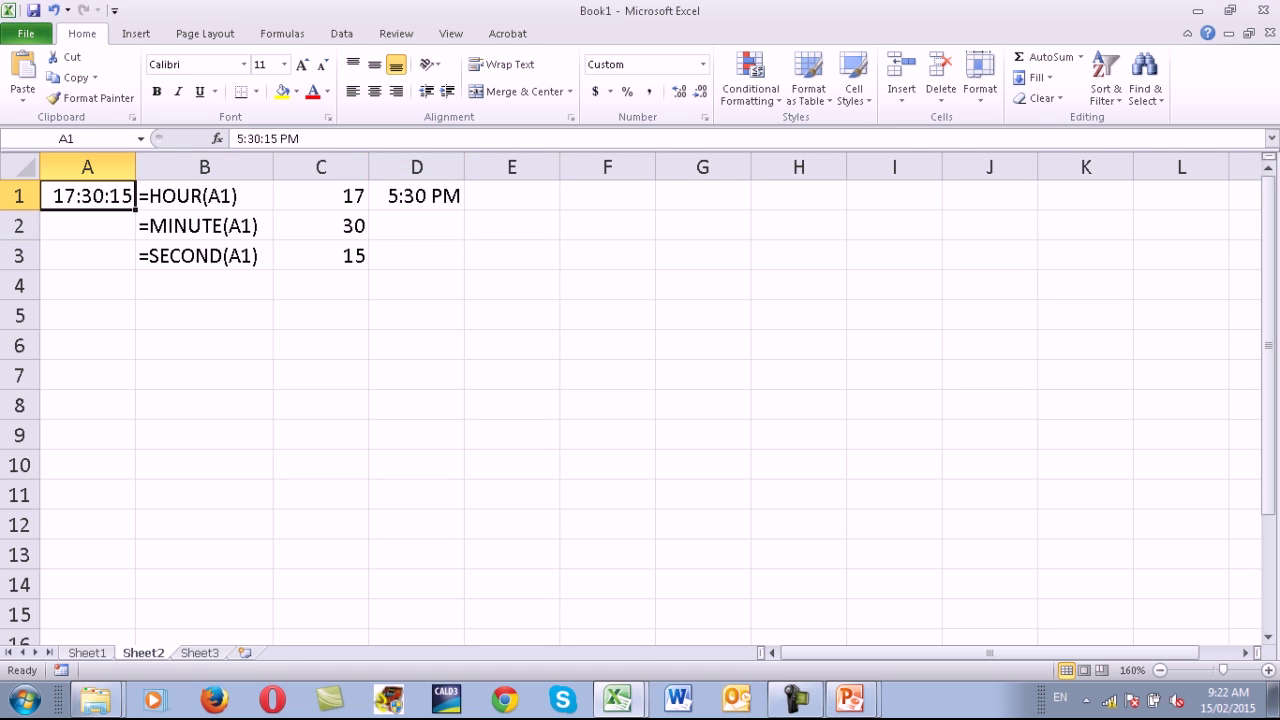
{"action": "left_click", "coordinate": [92, 98]}
{"action": "left_click", "coordinate": [416, 196]}
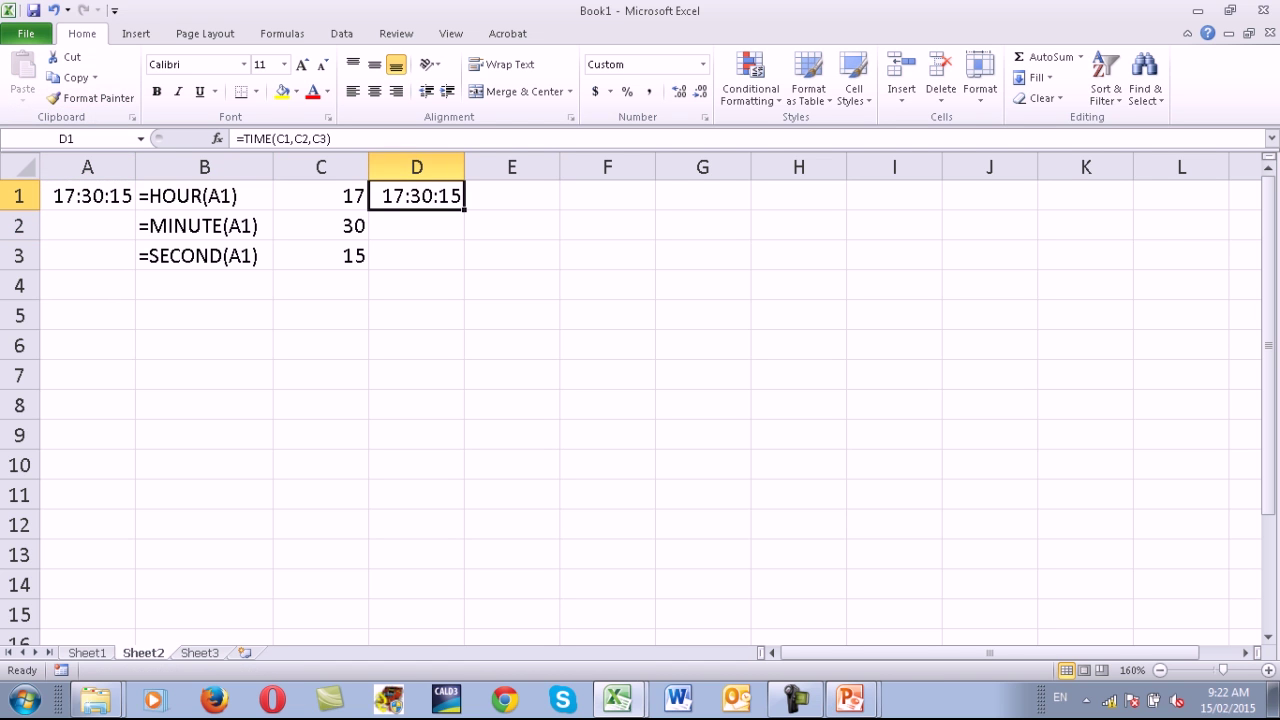
{"action": "left_click_drag", "start_coordinate": [464, 167], "coordinate": [498, 167]}
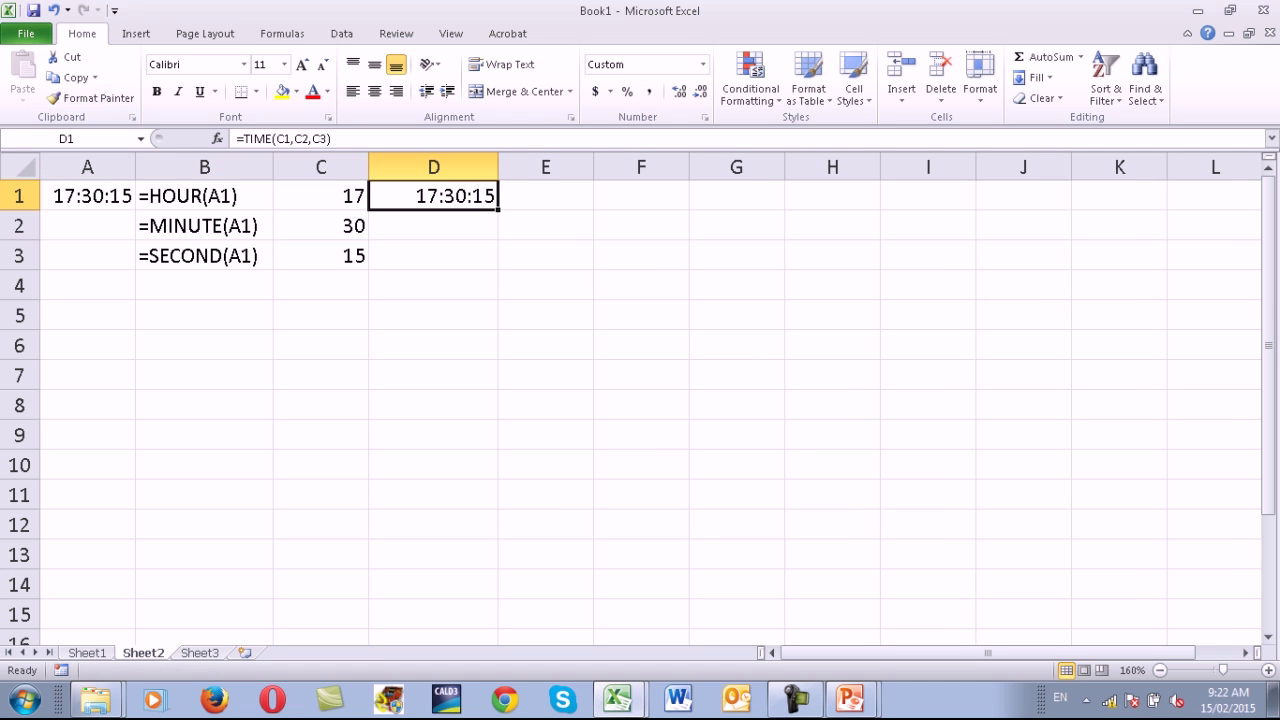
{"action": "left_click", "coordinate": [850, 700]}
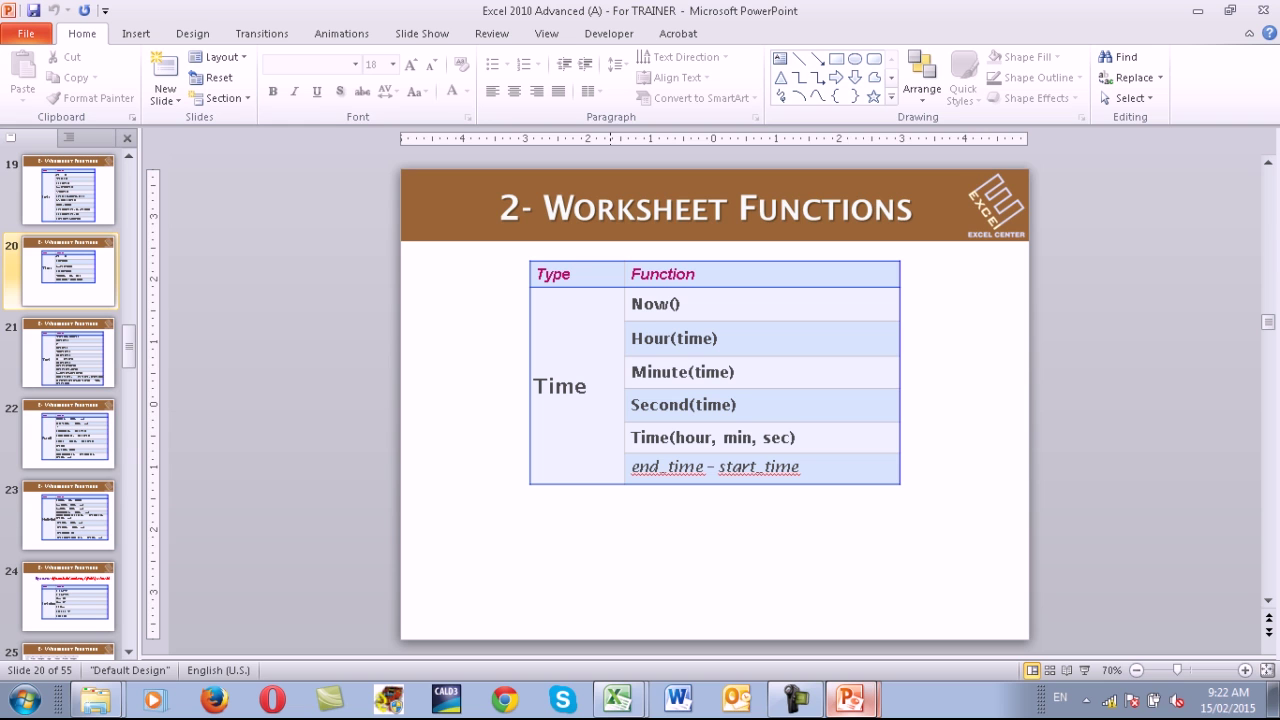
Show the Time functions slide full screen, end the show, and return to Excel.
{"action": "left_click", "coordinate": [1085, 670]}
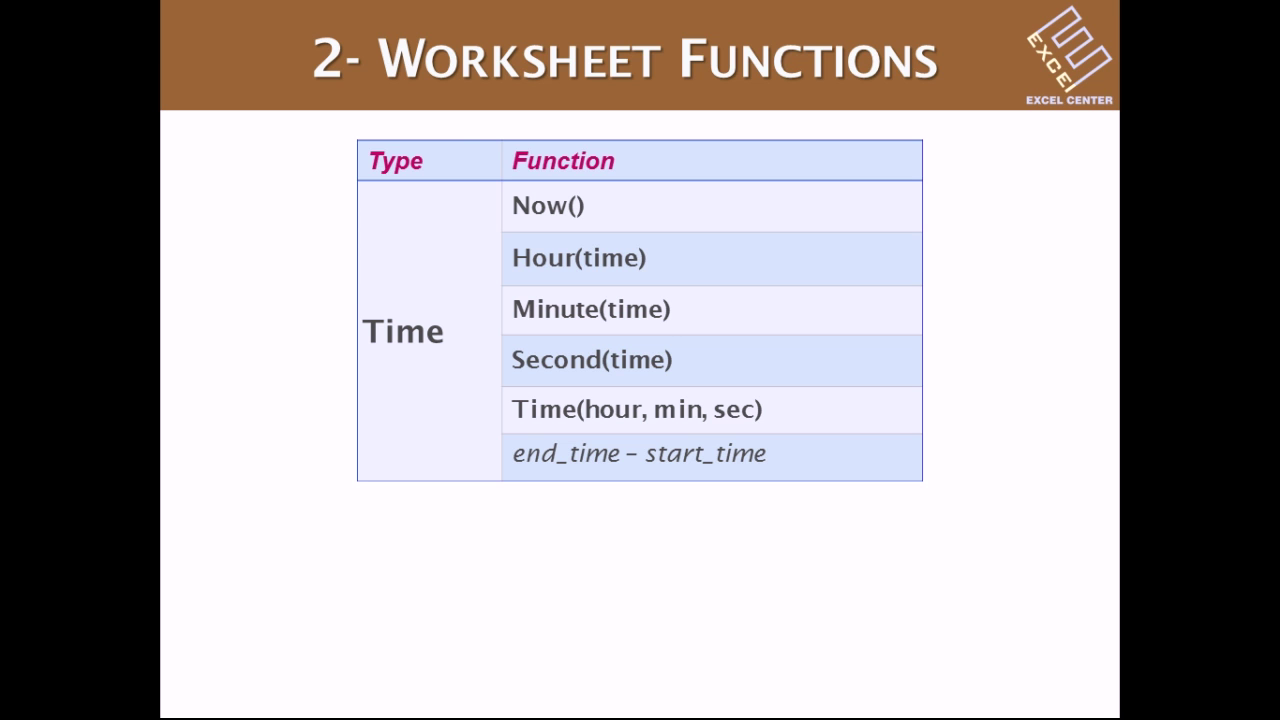
{"action": "key", "text": "Escape"}
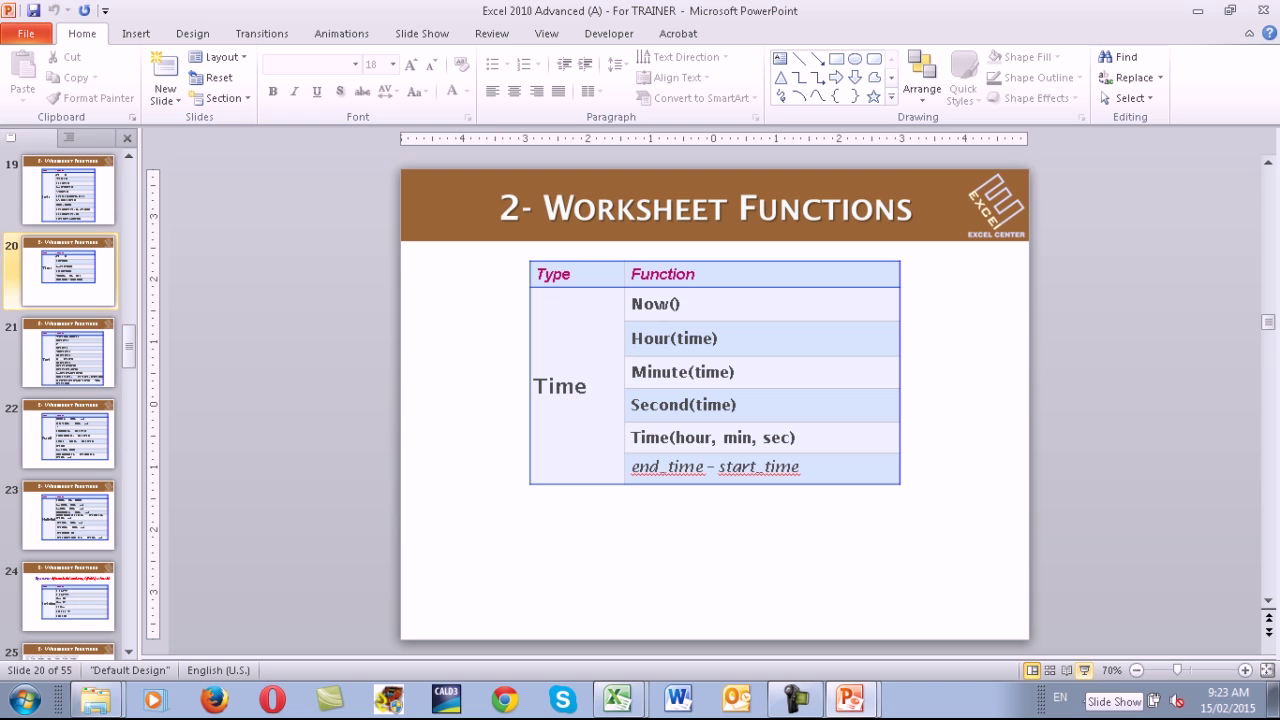
{"action": "left_click", "coordinate": [617, 698]}
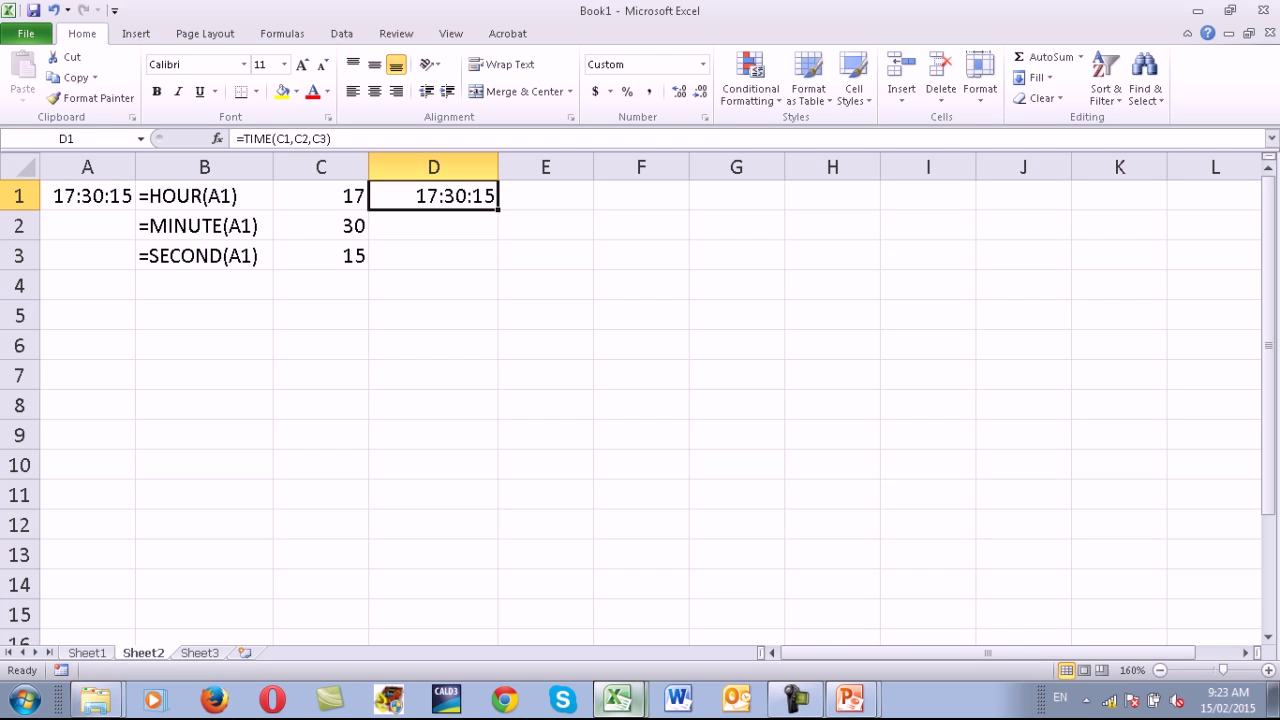
Enter the time pairs 7:30–18:15 and 6:45–17:00 in F1:G2.
{"action": "left_click", "coordinate": [641, 196]}
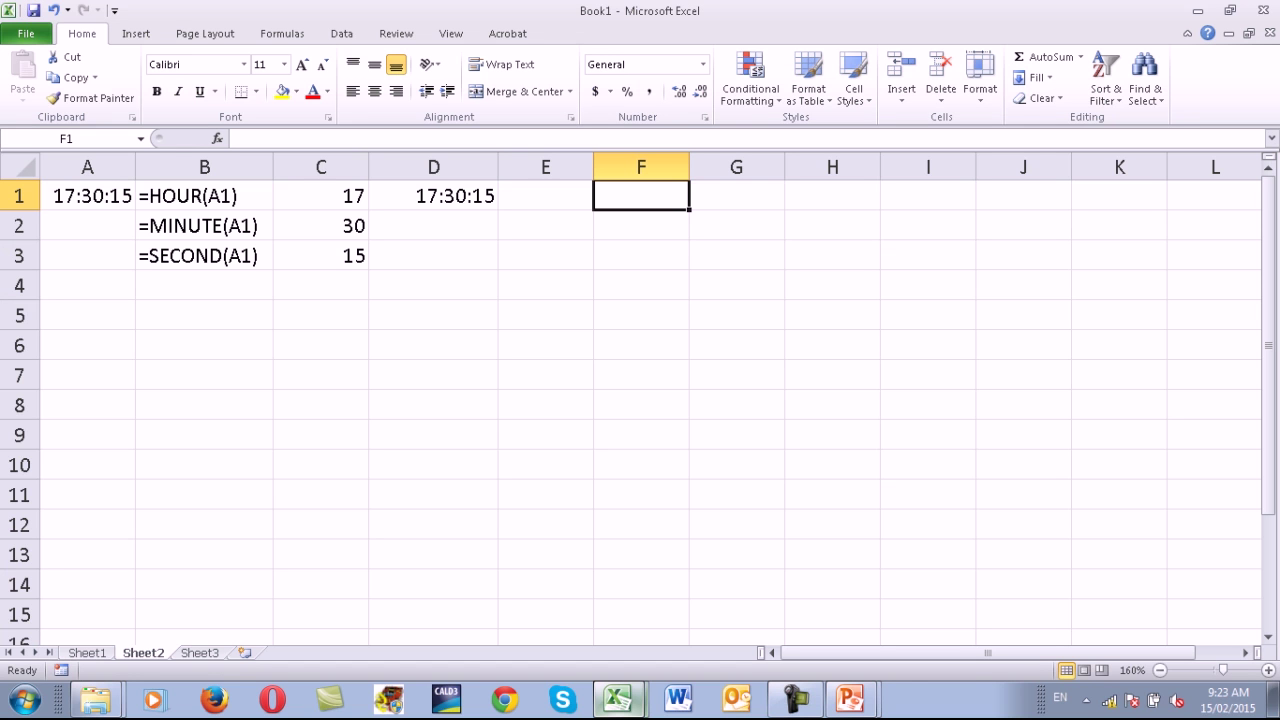
{"action": "type", "text": "7:30"}
{"action": "key", "text": "Tab"}
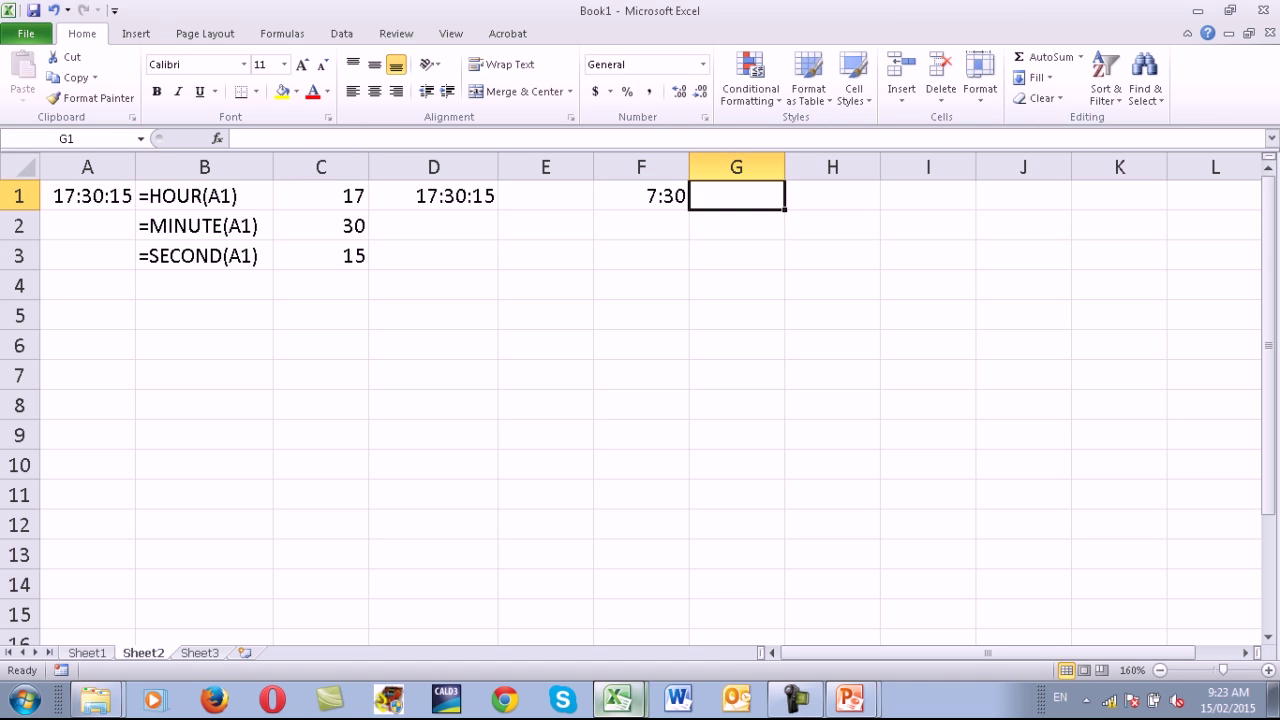
{"action": "type", "text": "18:"}
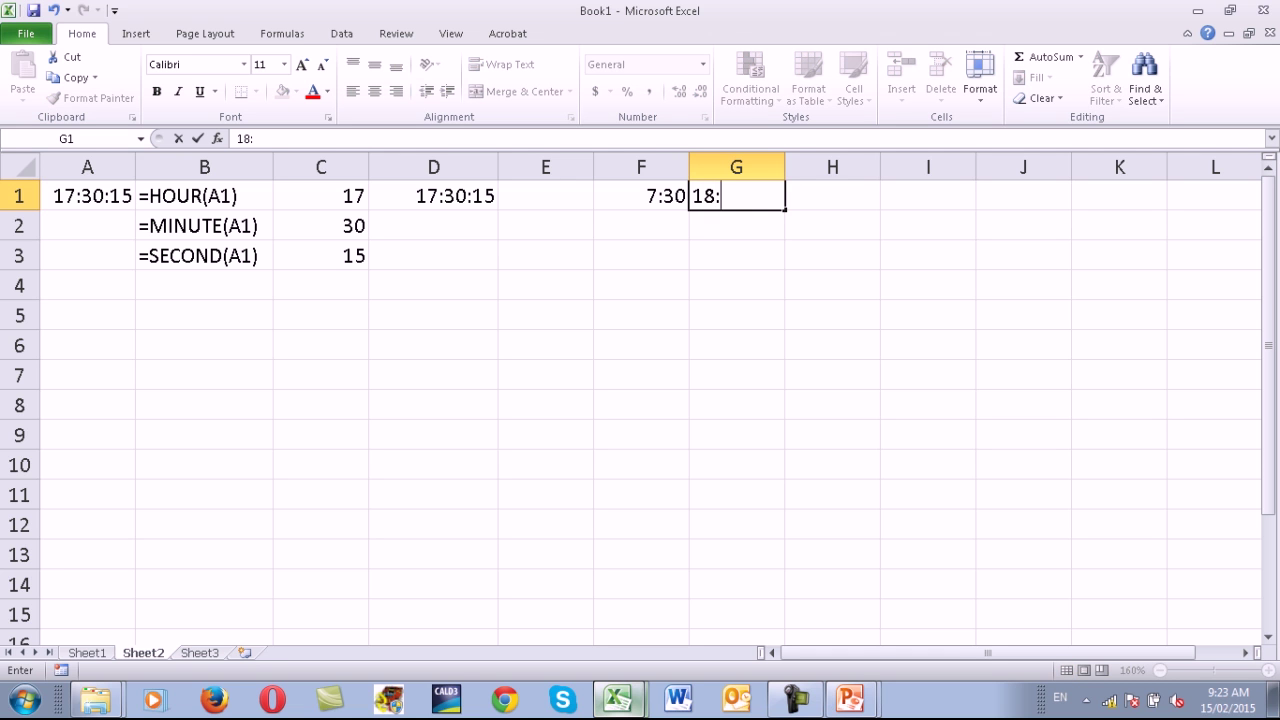
{"action": "type", "text": "15"}
{"action": "key", "text": "Return"}
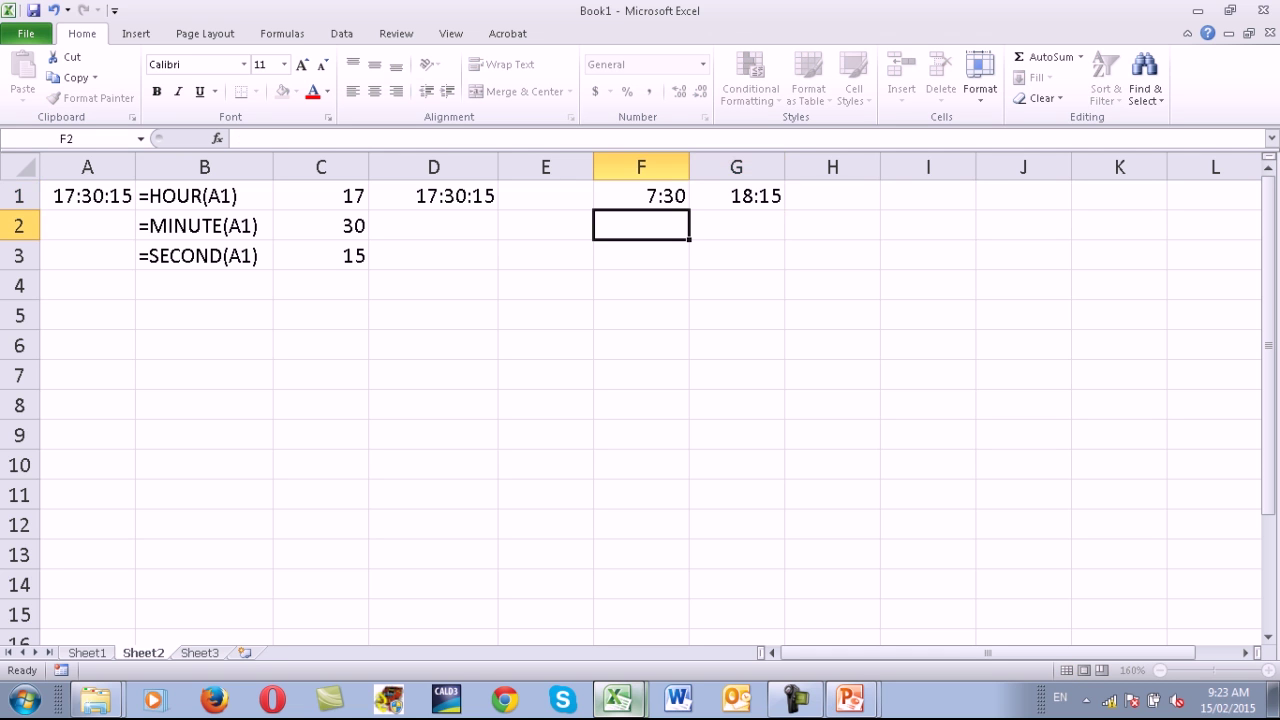
{"action": "type", "text": "6:"}
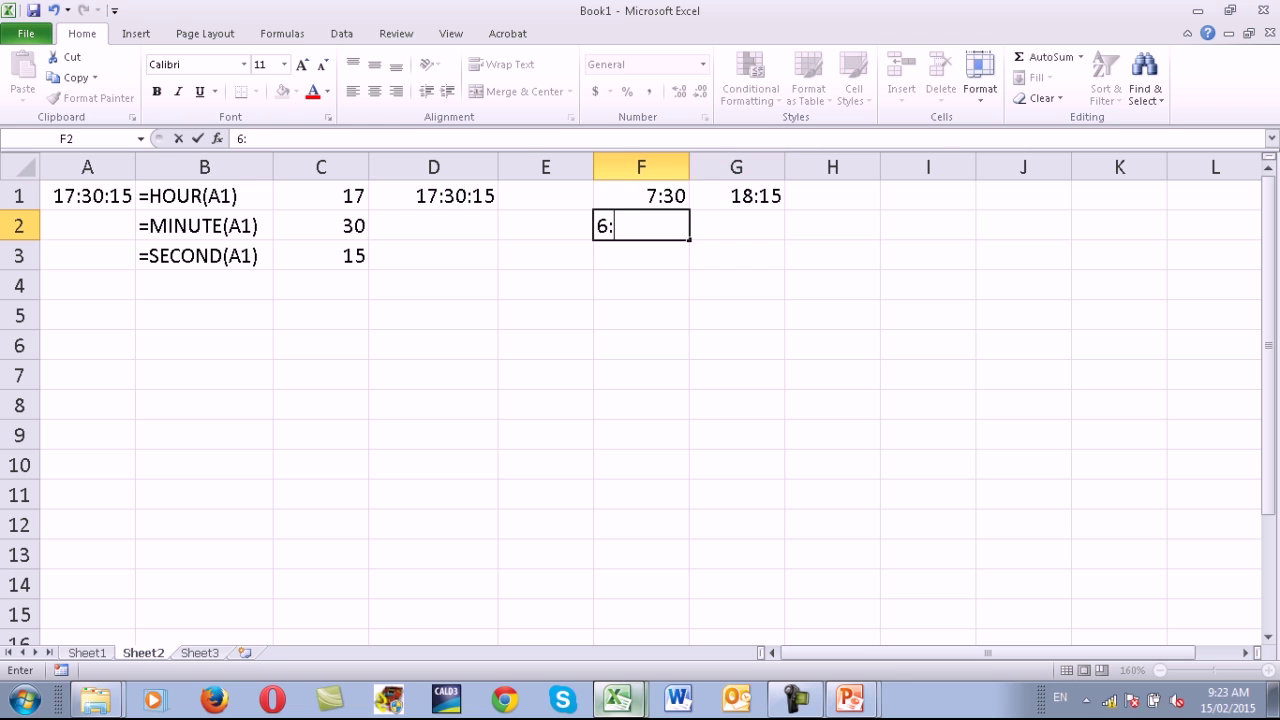
{"action": "type", "text": "45"}
{"action": "key", "text": "Tab"}
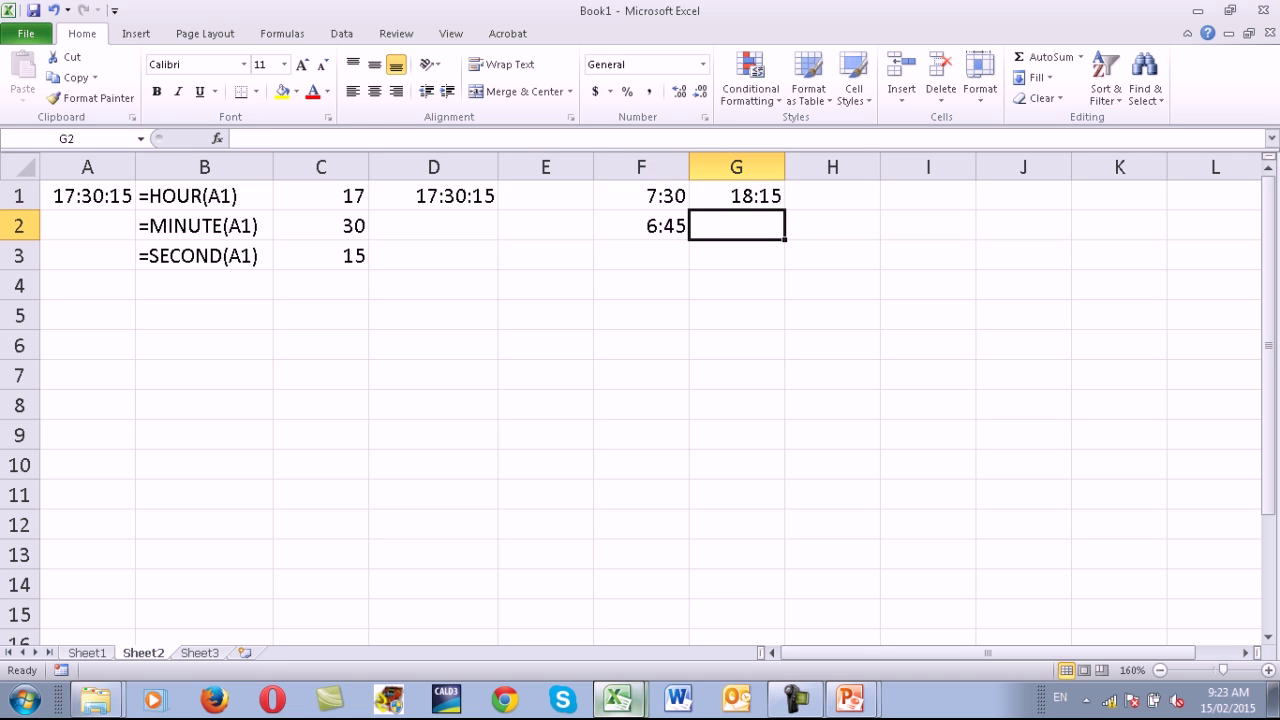
{"action": "type", "text": "17:0"}
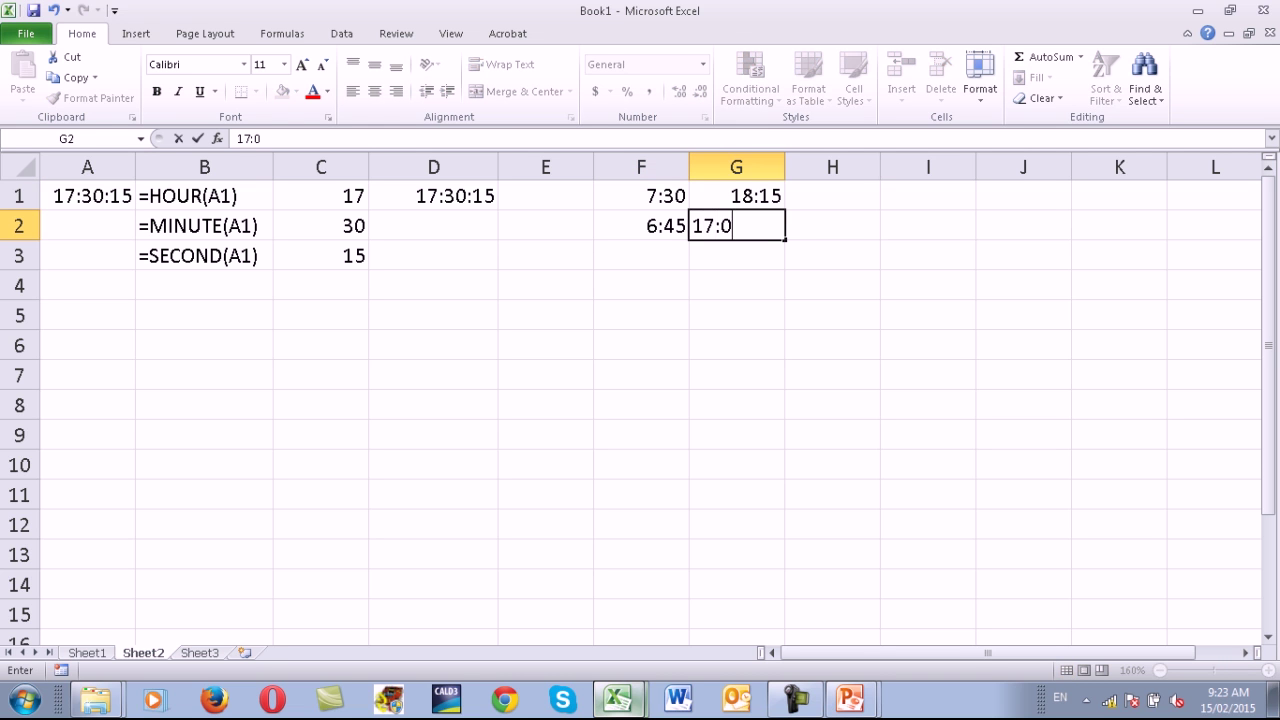
{"action": "type", "text": "0"}
{"action": "key", "text": "Return"}
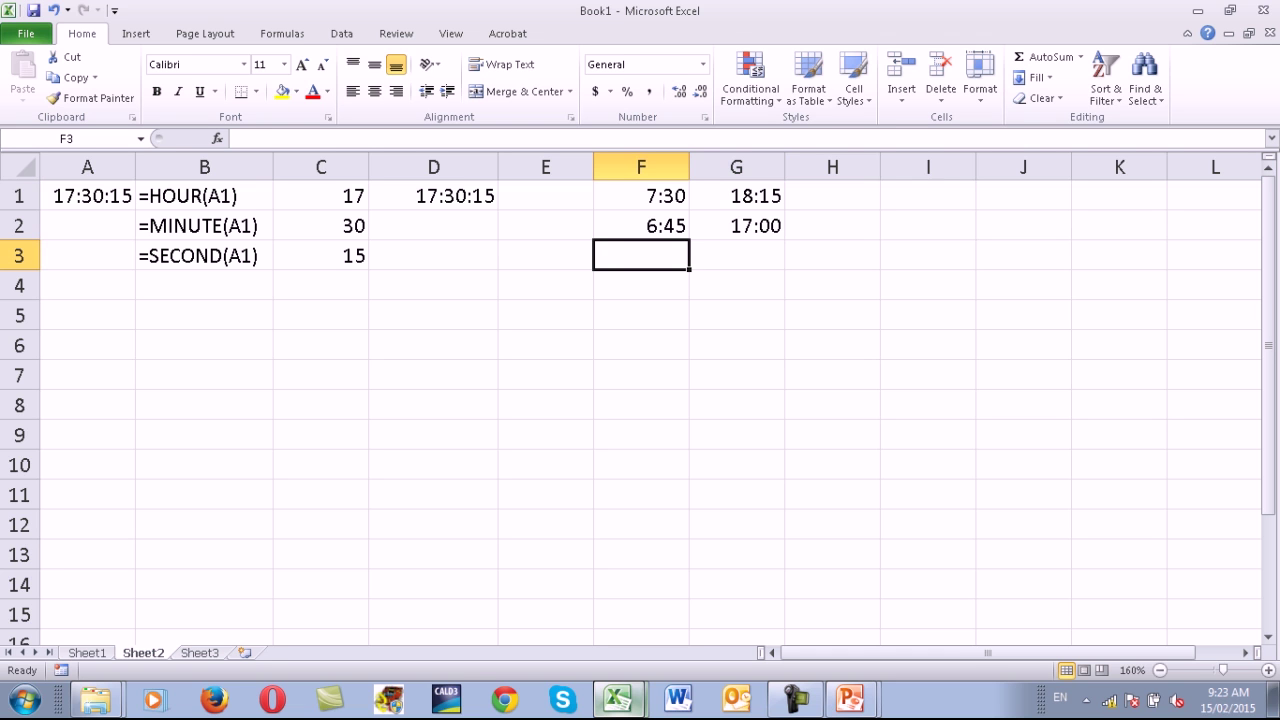
Enter the time pairs 4:30–15:30 and 7:00–19:30 in F3:G4.
{"action": "type", "text": "4:3"}
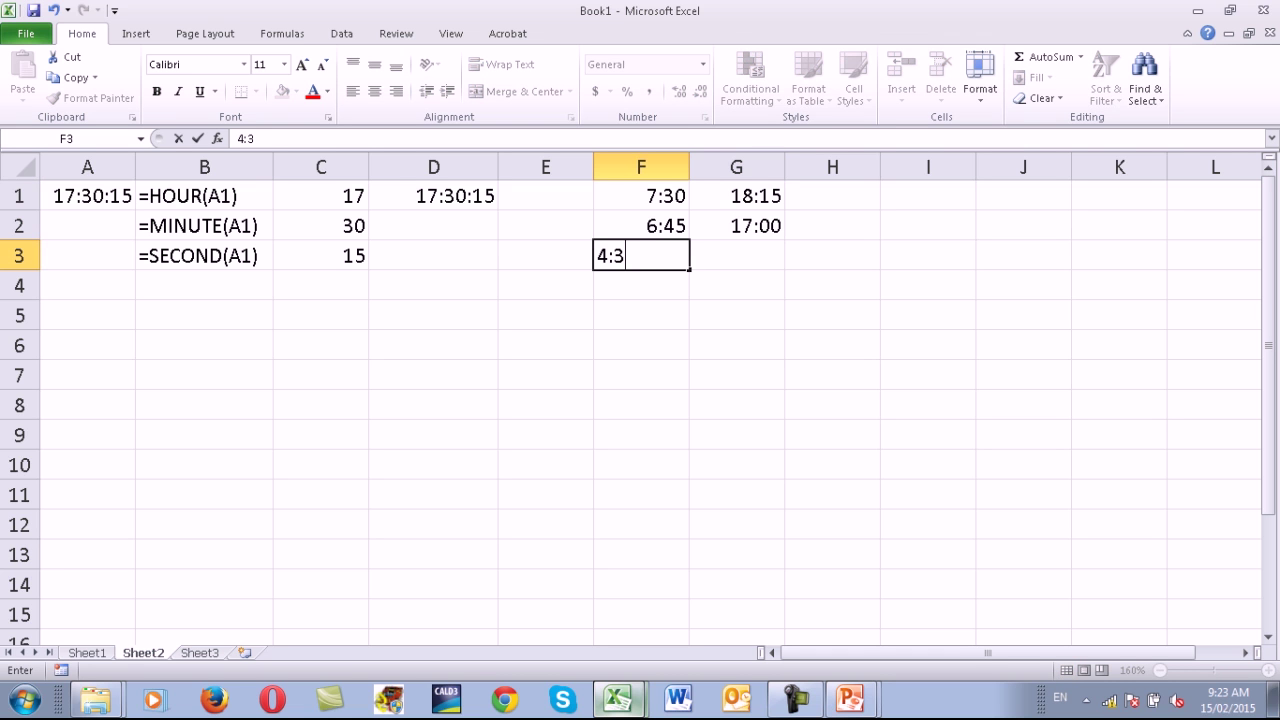
{"action": "type", "text": "0"}
{"action": "key", "text": "Tab"}
{"action": "type", "text": "7"}
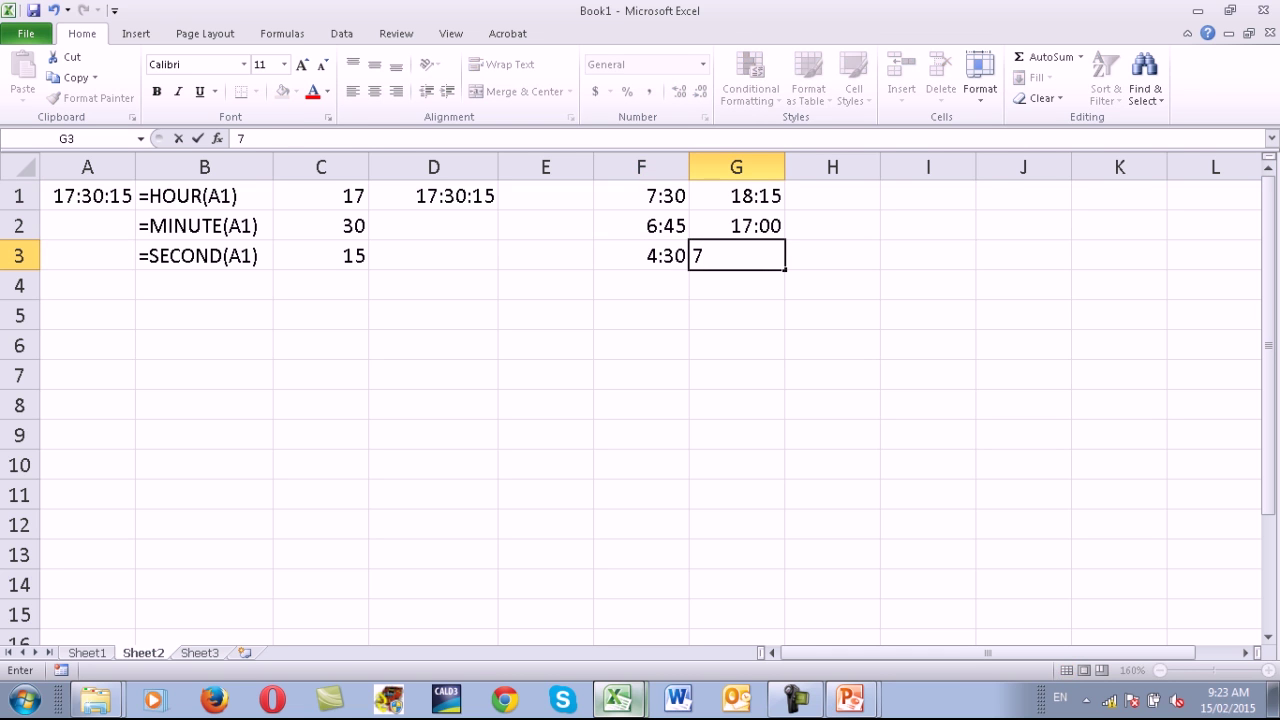
{"action": "key", "text": "BackSpace"}
{"action": "type", "text": "15:30"}
{"action": "key", "text": "Return"}
{"action": "type", "text": "7:0"}
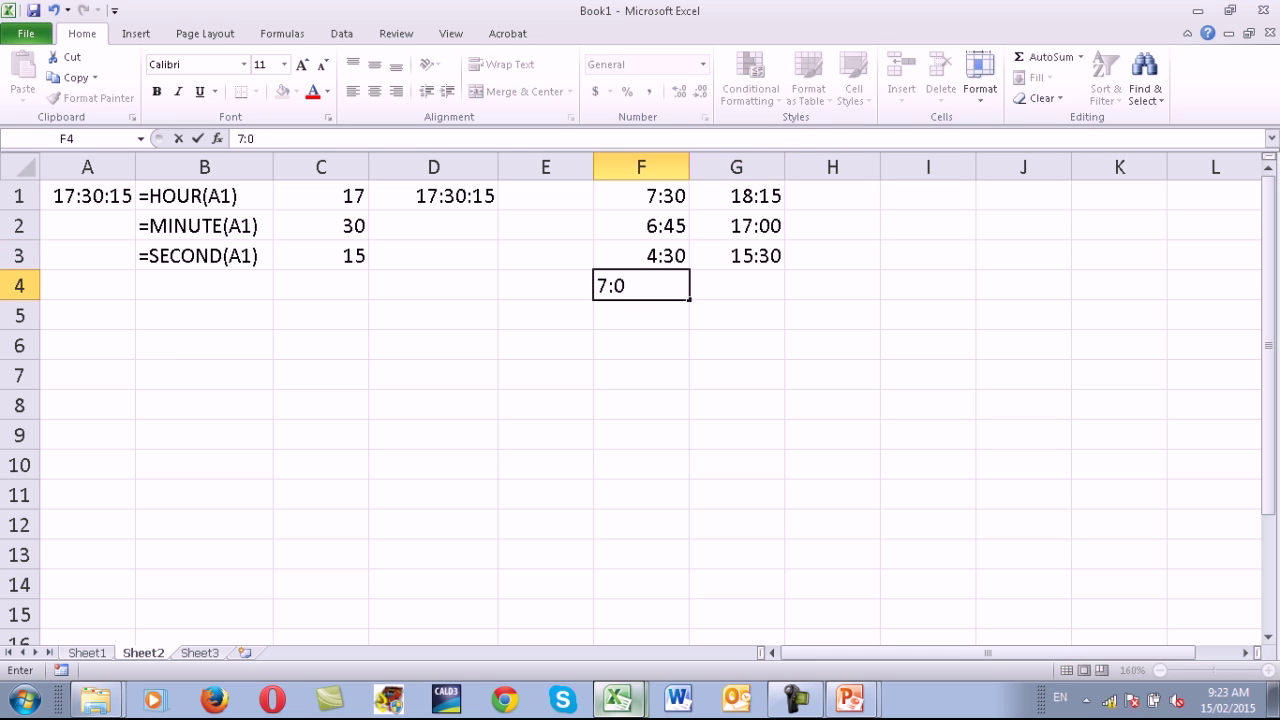
{"action": "type", "text": "0"}
{"action": "key", "text": "Tab"}
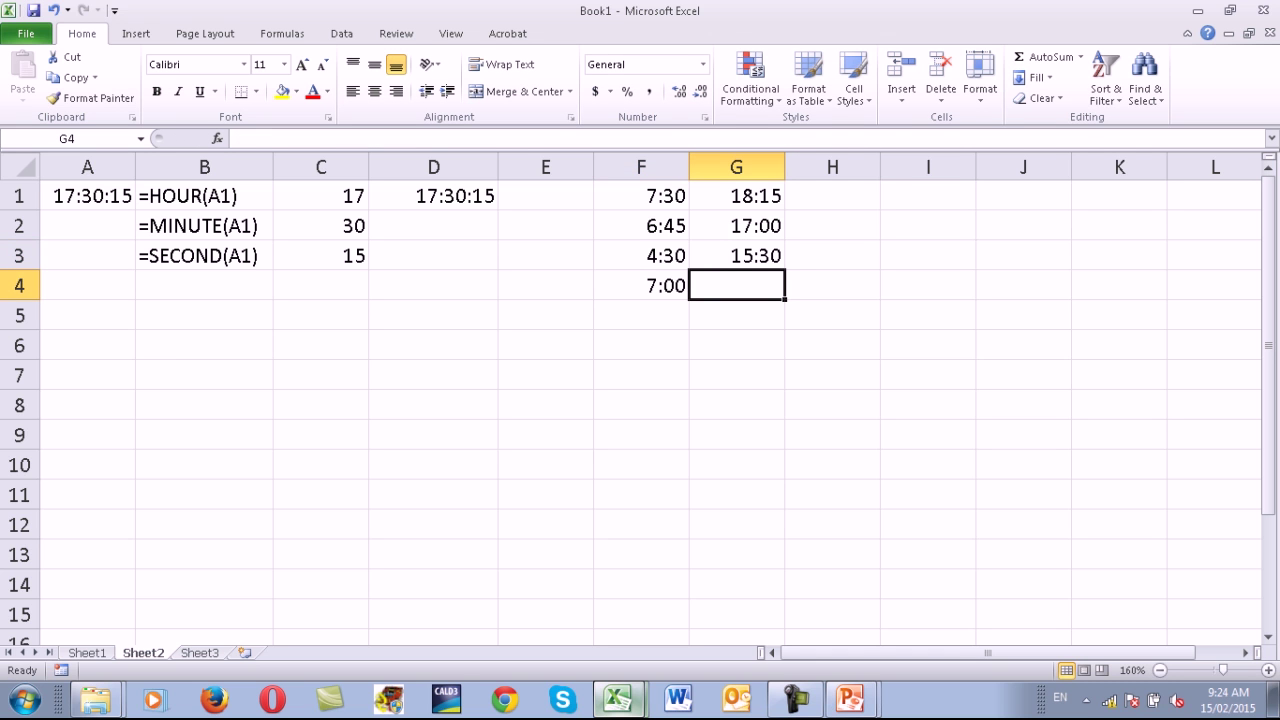
{"action": "type", "text": "19:30"}
{"action": "key", "text": "Return"}
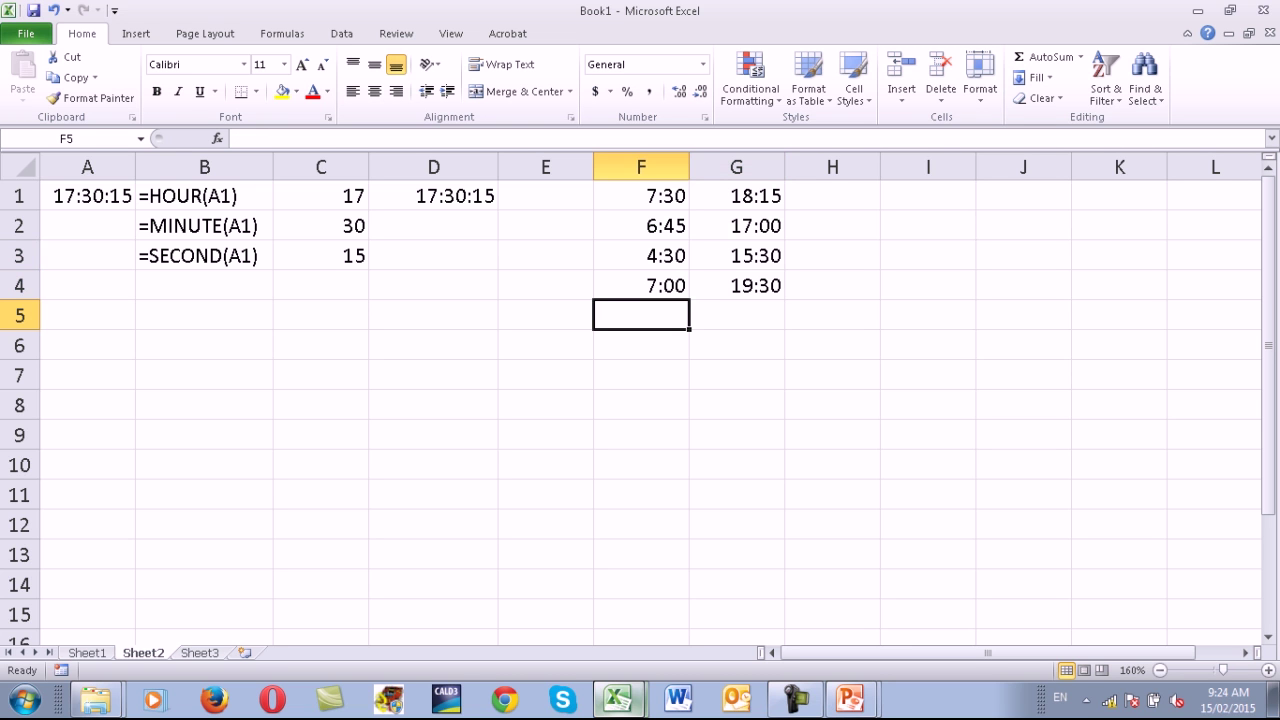
{"action": "key", "text": "Up"}
{"action": "key", "text": "Up"}
{"action": "key", "text": "Up"}
{"action": "key", "text": "Up"}
{"action": "key", "text": "Right"}
{"action": "key", "text": "Right"}
Compute H1 as =G1-F1 (10:45) and fill the duration formula down to H4.
{"action": "type", "text": "="}
{"action": "key", "text": "Left"}
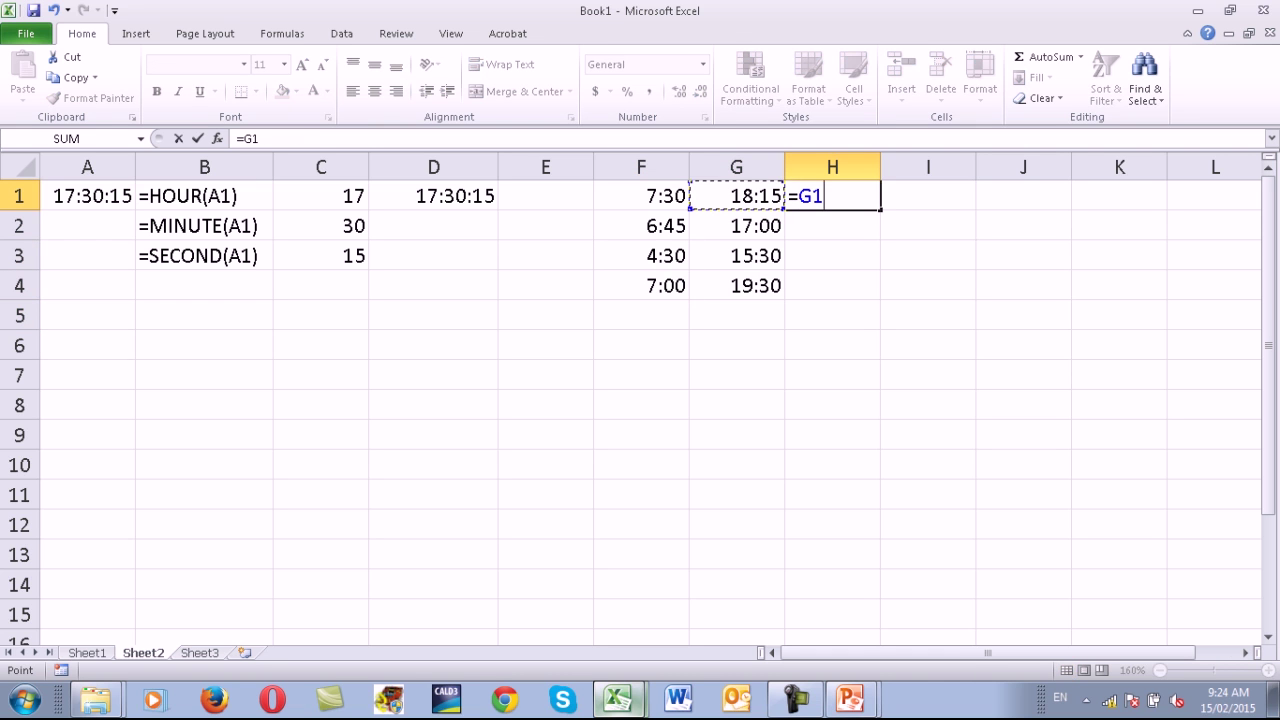
{"action": "type", "text": "-"}
{"action": "key", "text": "Left"}
{"action": "key", "text": "Left"}
{"action": "key", "text": "Return"}
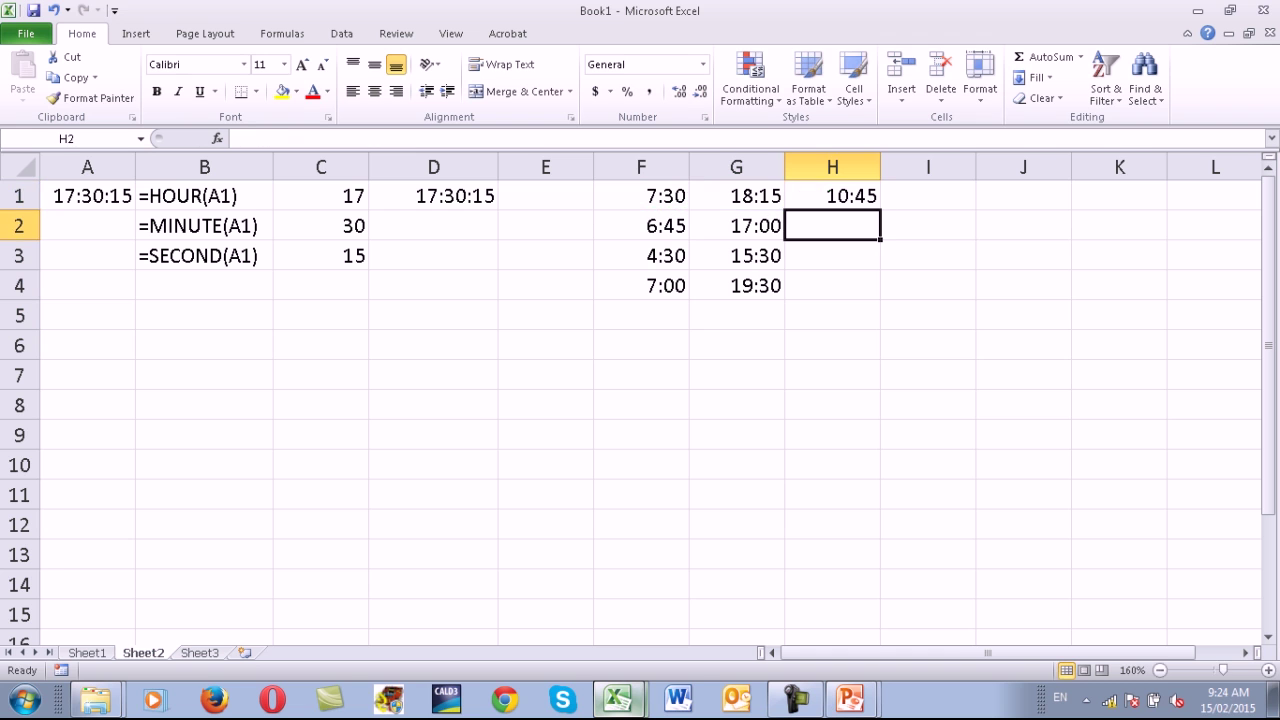
{"action": "key", "text": "Up"}
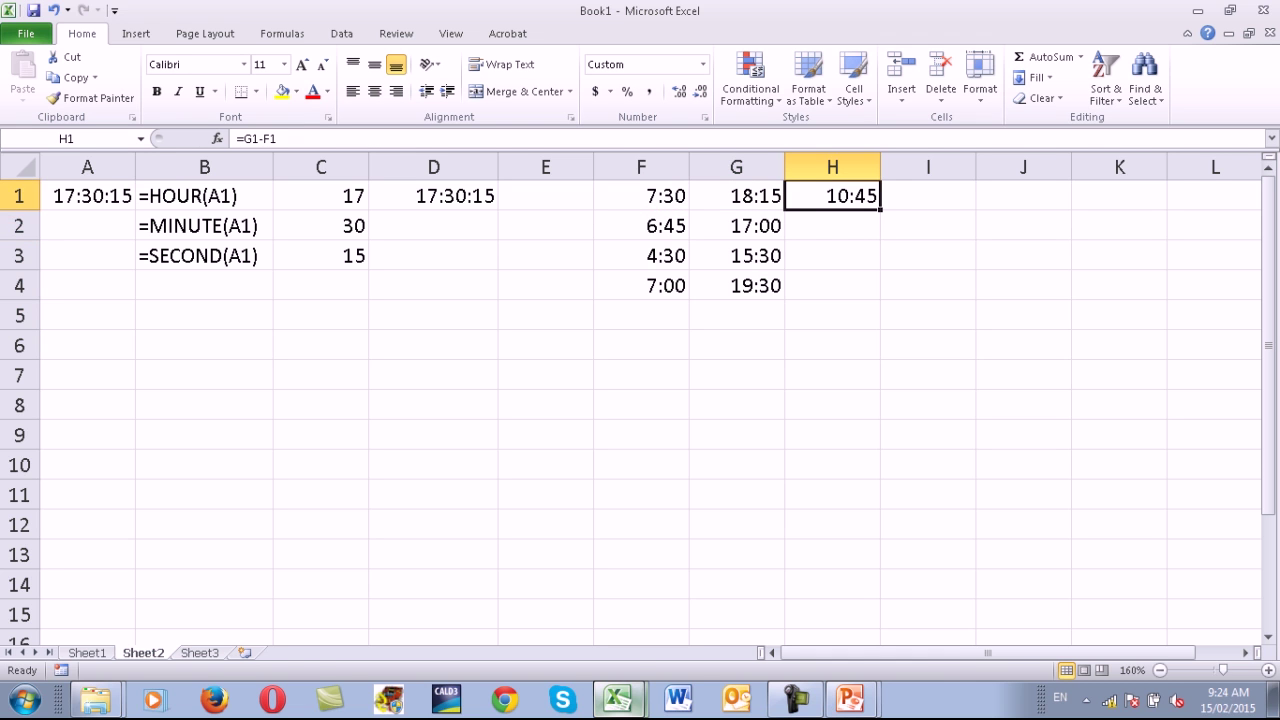
{"action": "left_click_drag", "start_coordinate": [880, 209], "coordinate": [860, 290]}
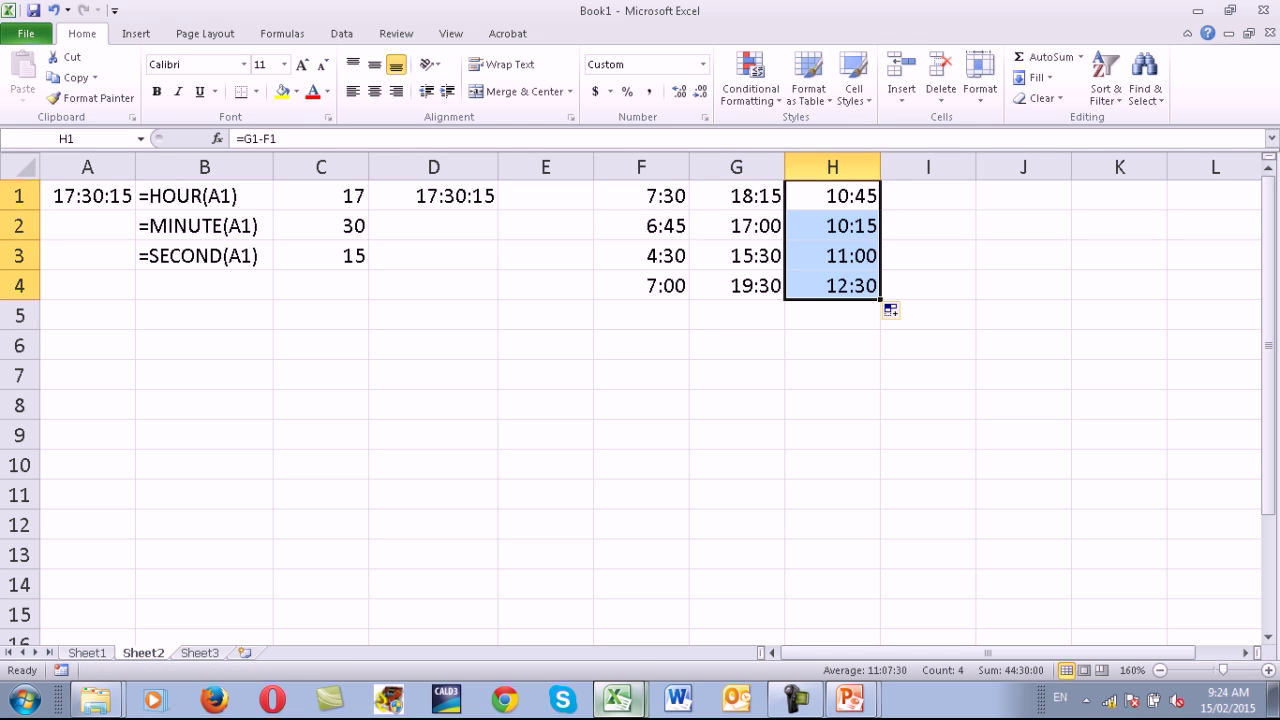
{"action": "left_click", "coordinate": [832, 315]}
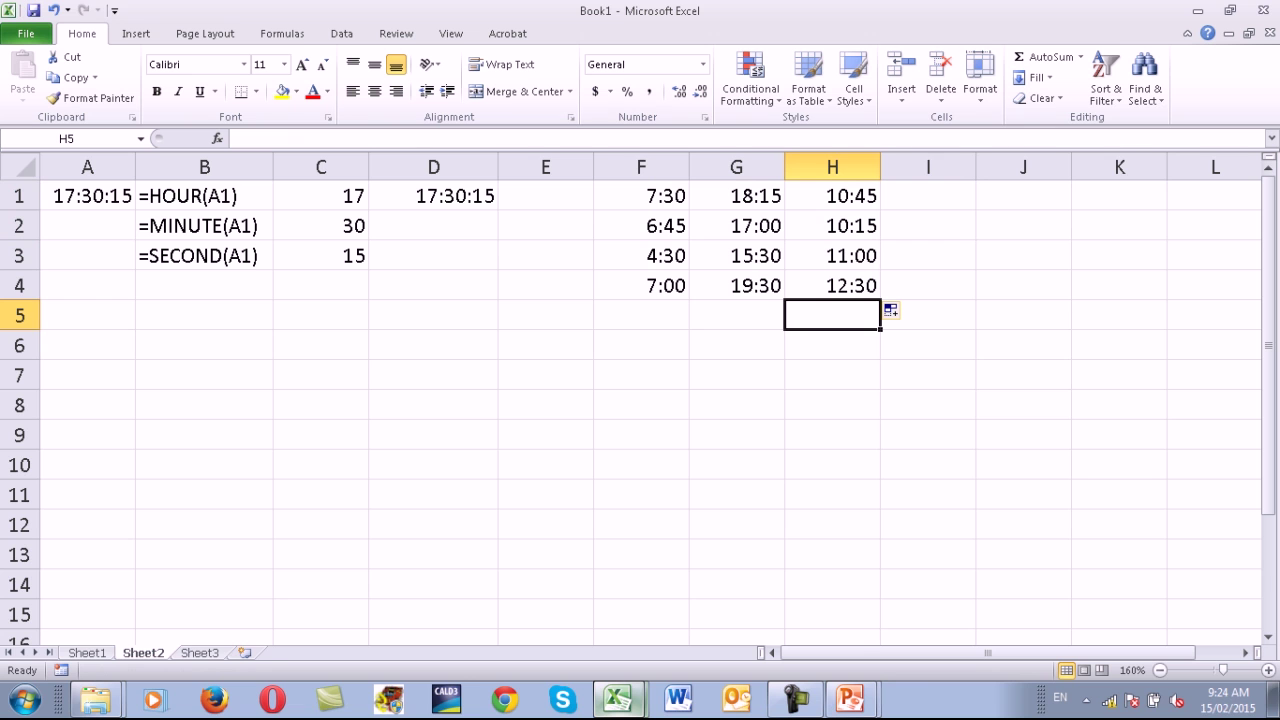
Add a fifth time pair, 5:30–16:15, in F5:G5.
{"action": "left_click", "coordinate": [641, 315]}
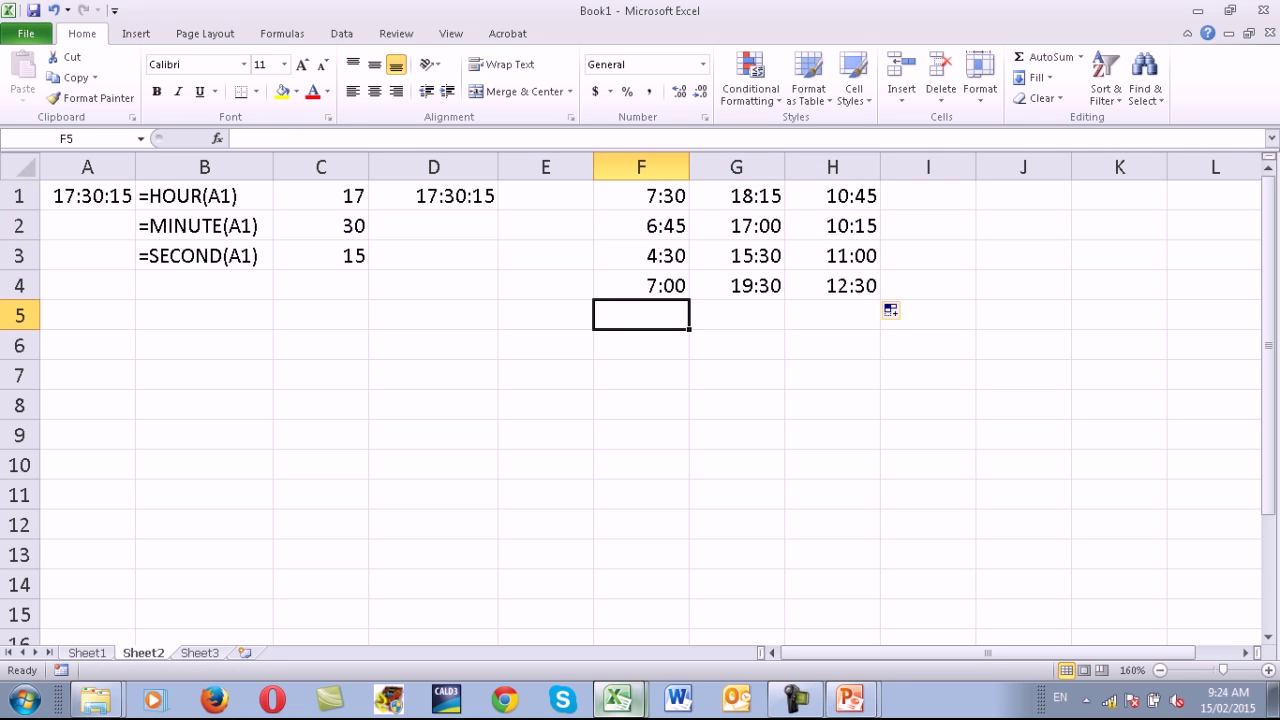
{"action": "type", "text": "5:3"}
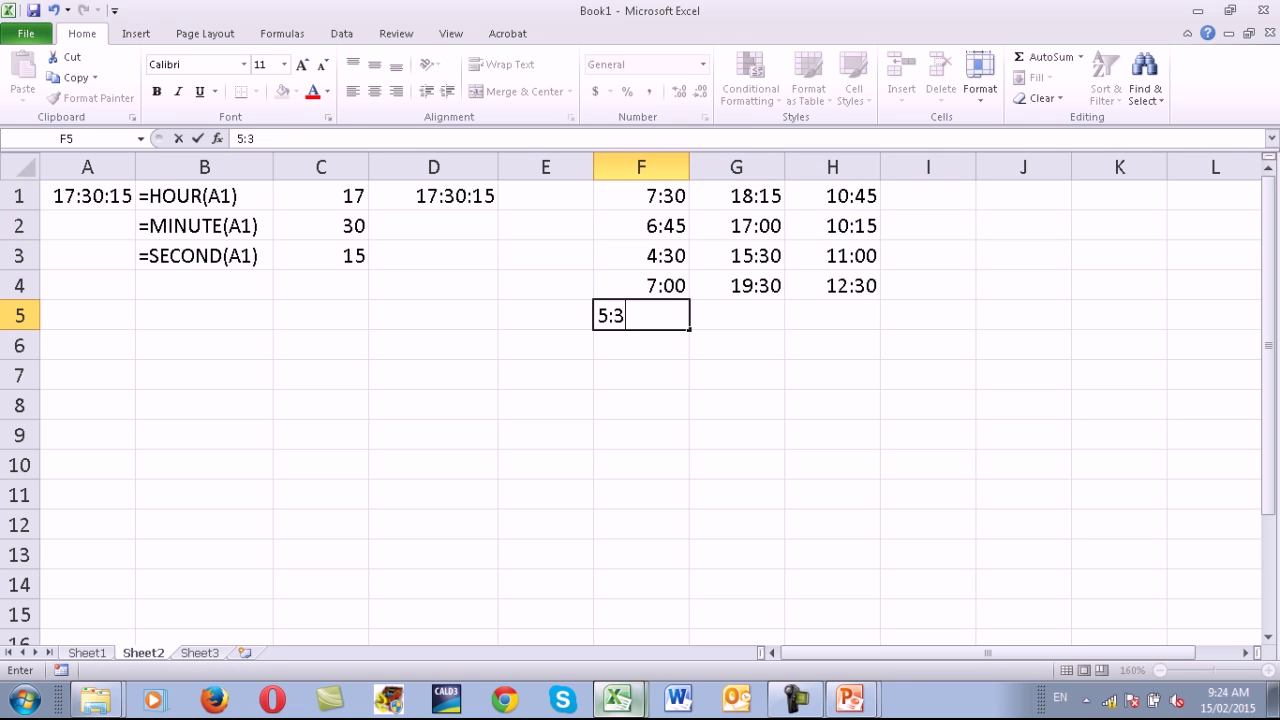
{"action": "type", "text": "0"}
{"action": "key", "text": "Tab"}
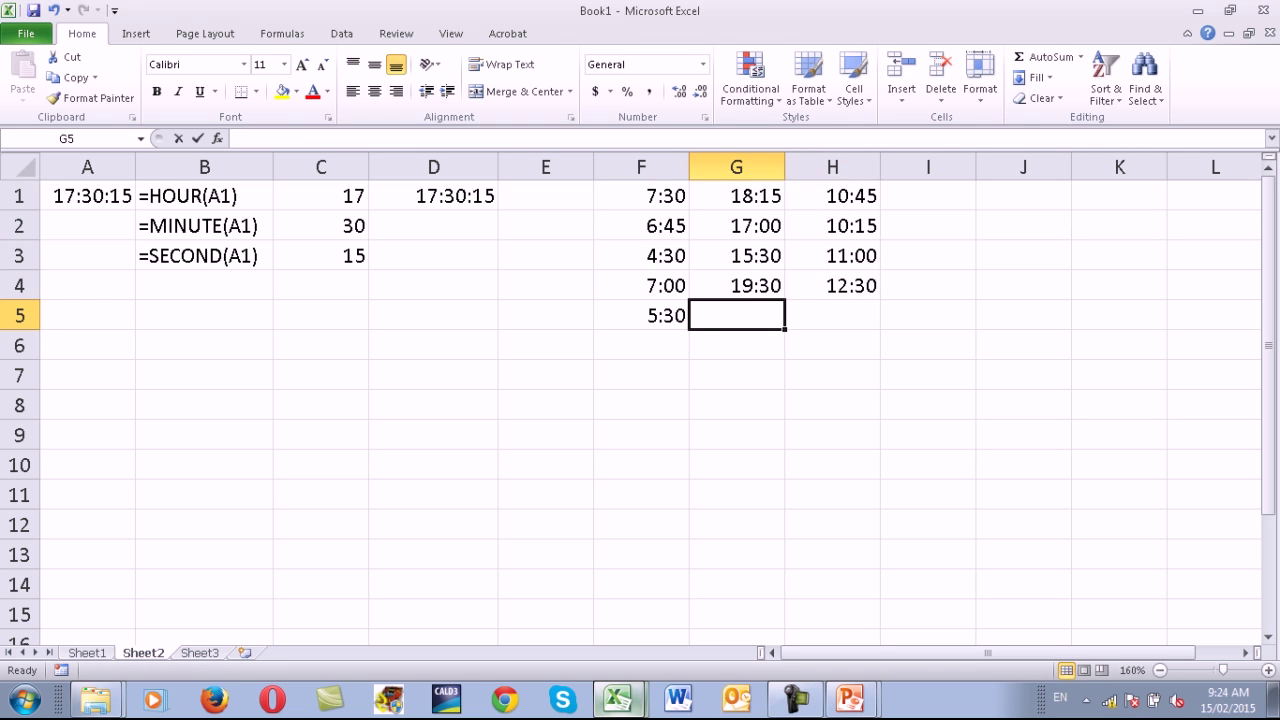
{"action": "type", "text": "16:"}
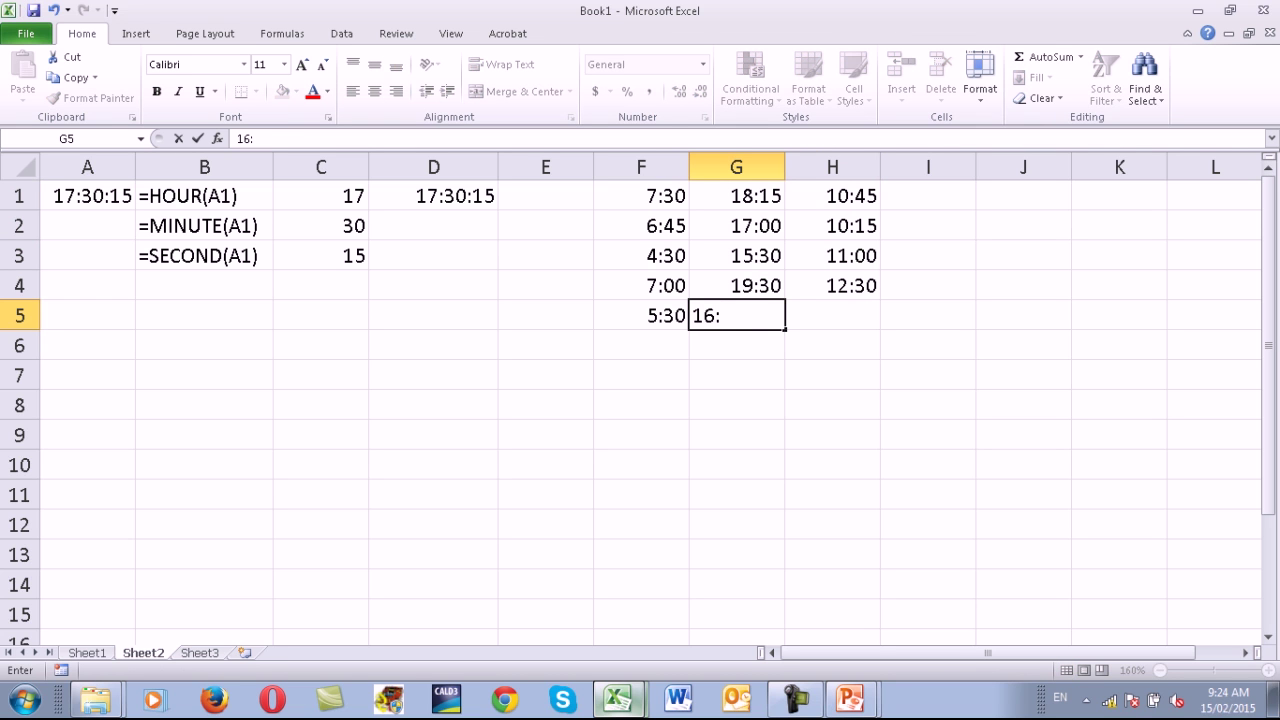
{"action": "type", "text": "16"}
{"action": "key", "text": "BackSpace"}
{"action": "type", "text": "5"}
{"action": "key", "text": "Return"}
Select H1:H6, covering the hour values and the empty total cell.
{"action": "left_click", "coordinate": [832, 315]}
{"action": "left_click", "coordinate": [832, 345]}
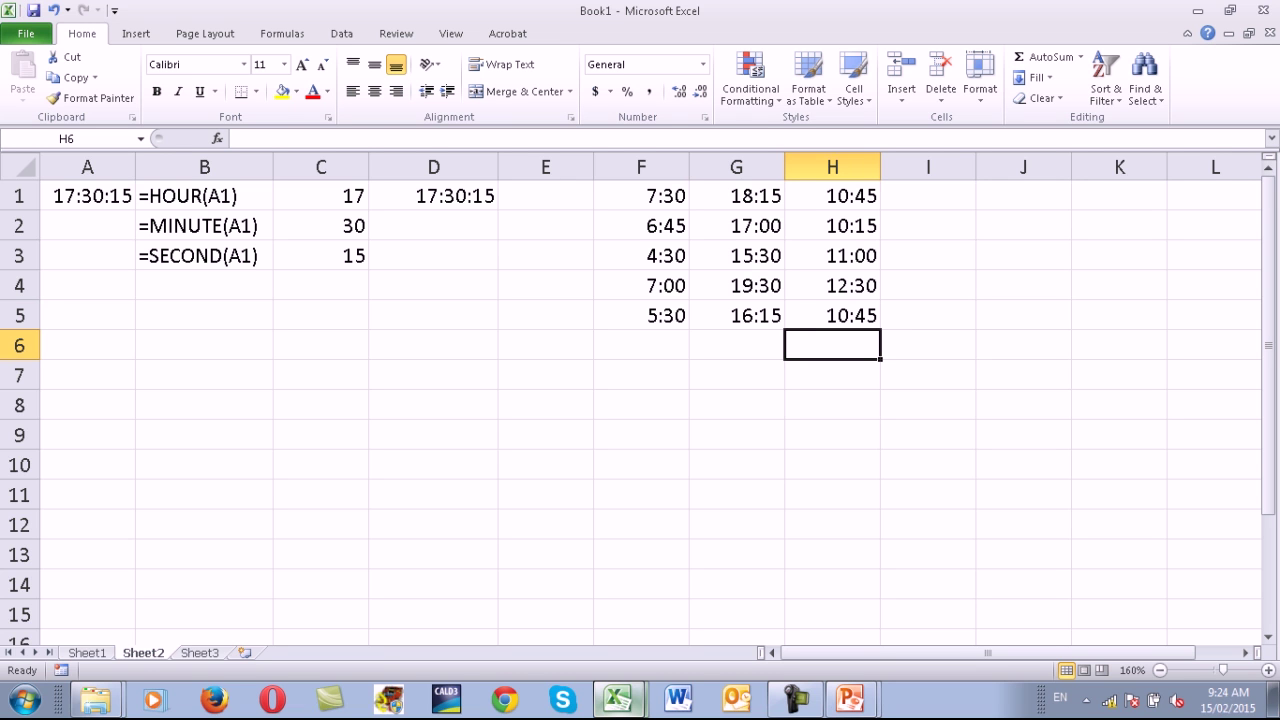
{"action": "key", "text": "shift+Up"}
{"action": "key", "text": "ctrl+shift+Up"}
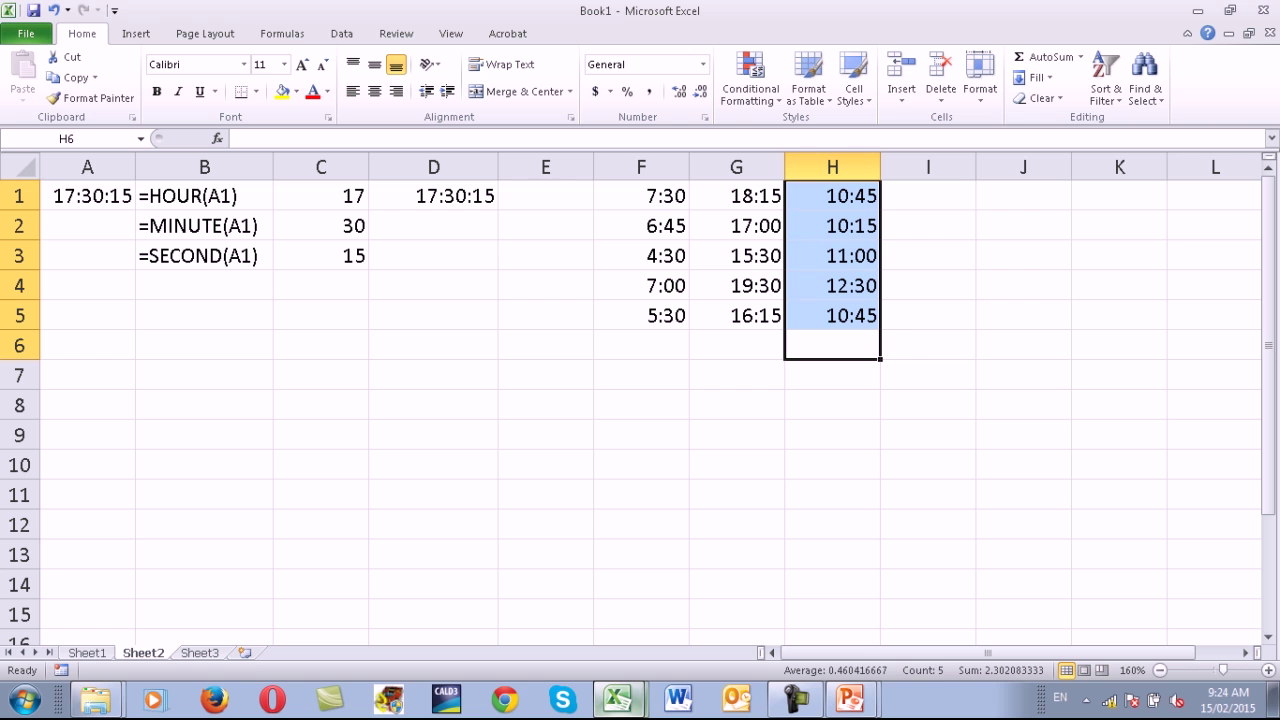
AutoSum H1:H5 into H6, which displays 7:15.
{"action": "left_click", "coordinate": [832, 375]}
{"action": "left_click", "coordinate": [832, 345]}
{"action": "type", "text": "="}
{"action": "key", "text": "Escape"}
{"action": "key", "text": "alt+equal"}
{"action": "key", "text": "Return"}
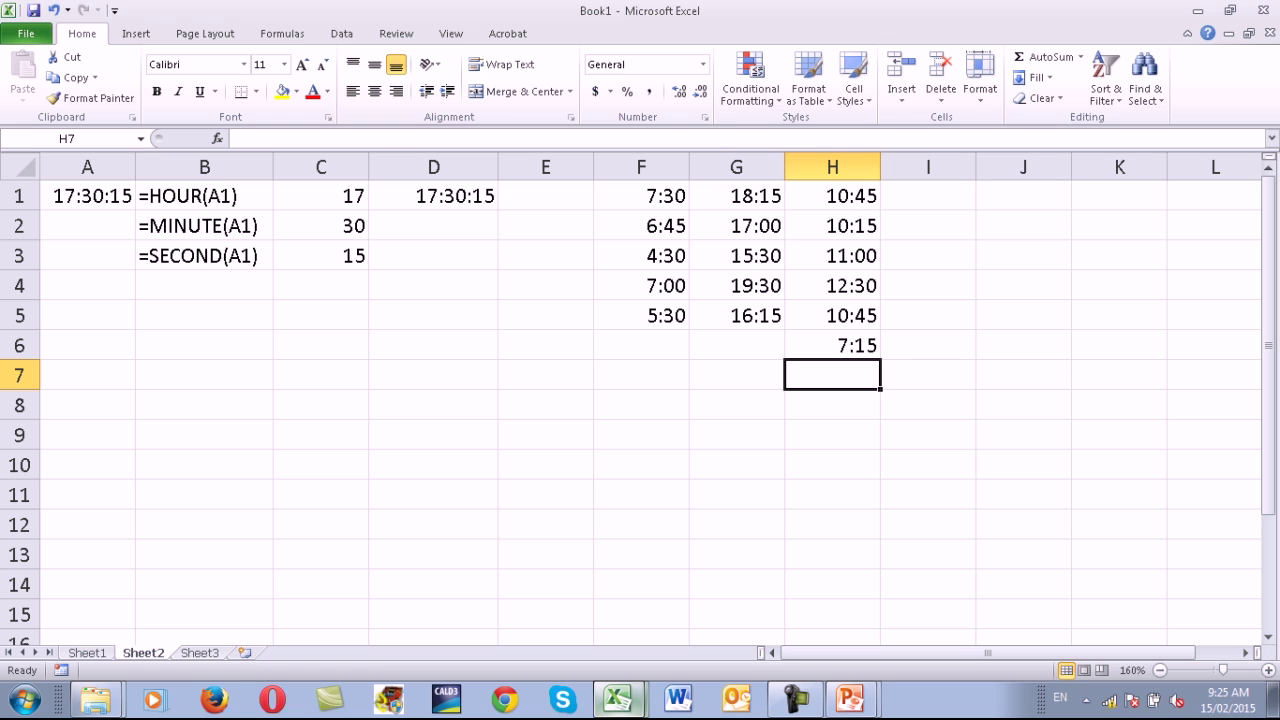
Check the =G-F duration formulas from H4 up to H1.
{"action": "key", "text": "Up"}
{"action": "key", "text": "Up"}
{"action": "key", "text": "Up"}
{"action": "key", "text": "Up"}
{"action": "key", "text": "Up"}
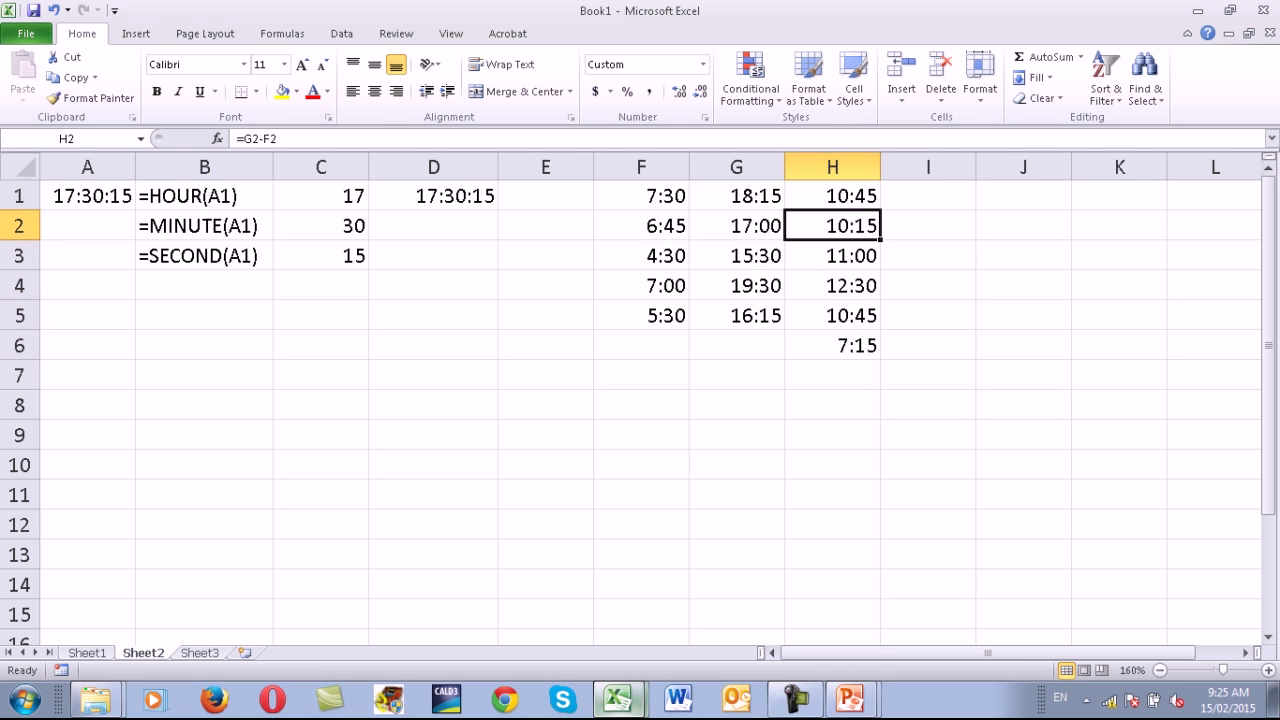
{"action": "key", "text": "Down"}
{"action": "key", "text": "Down"}
{"action": "key", "text": "Down"}
{"action": "key", "text": "Up"}
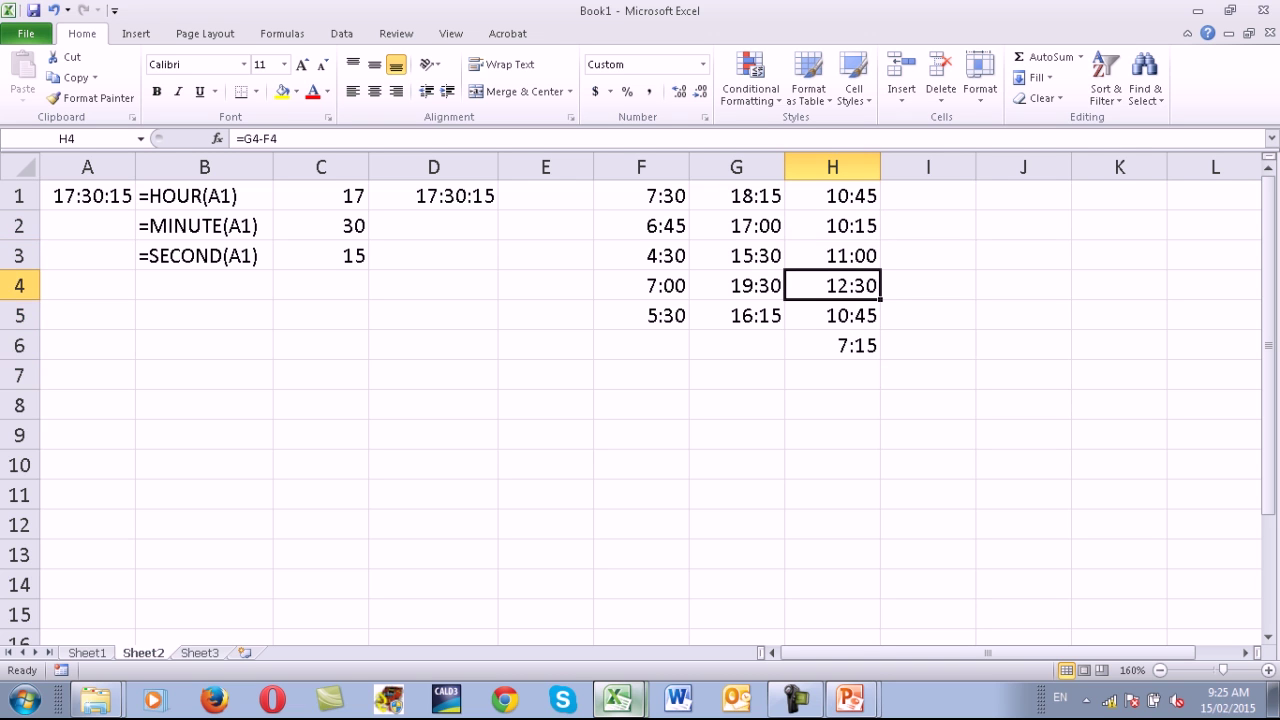
{"action": "key", "text": "Up"}
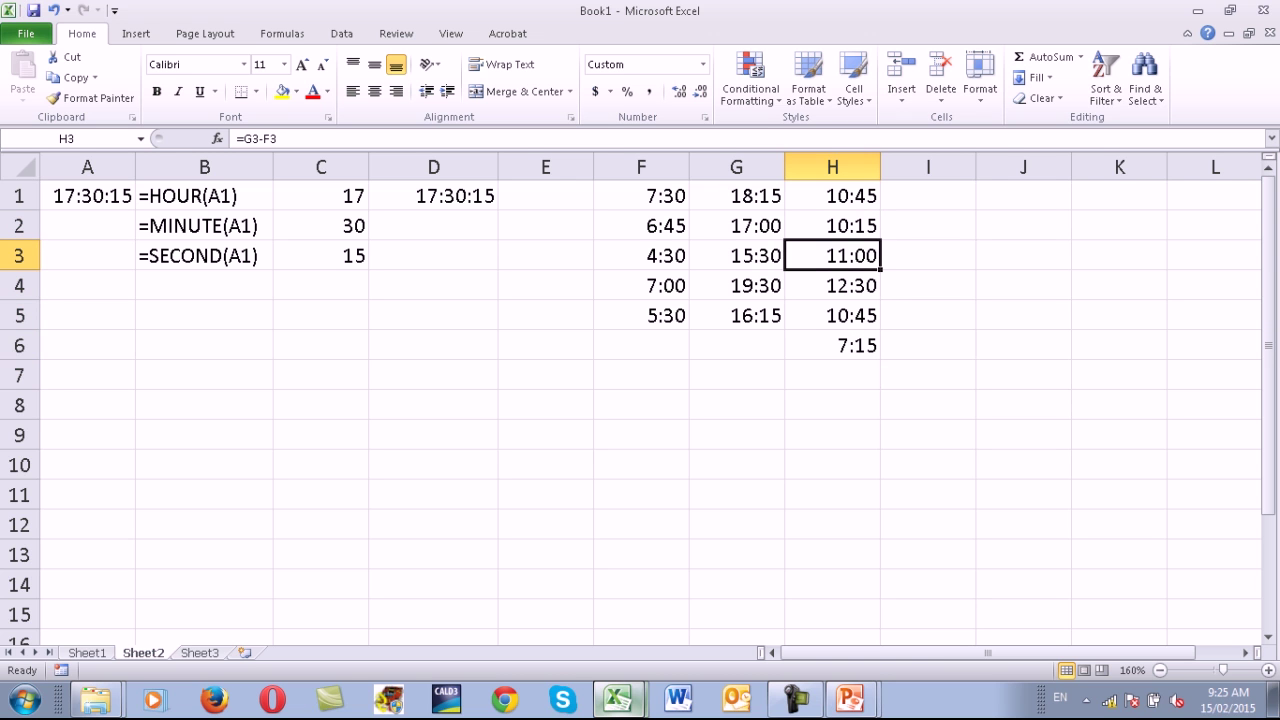
{"action": "key", "text": "Up"}
{"action": "key", "text": "Up"}
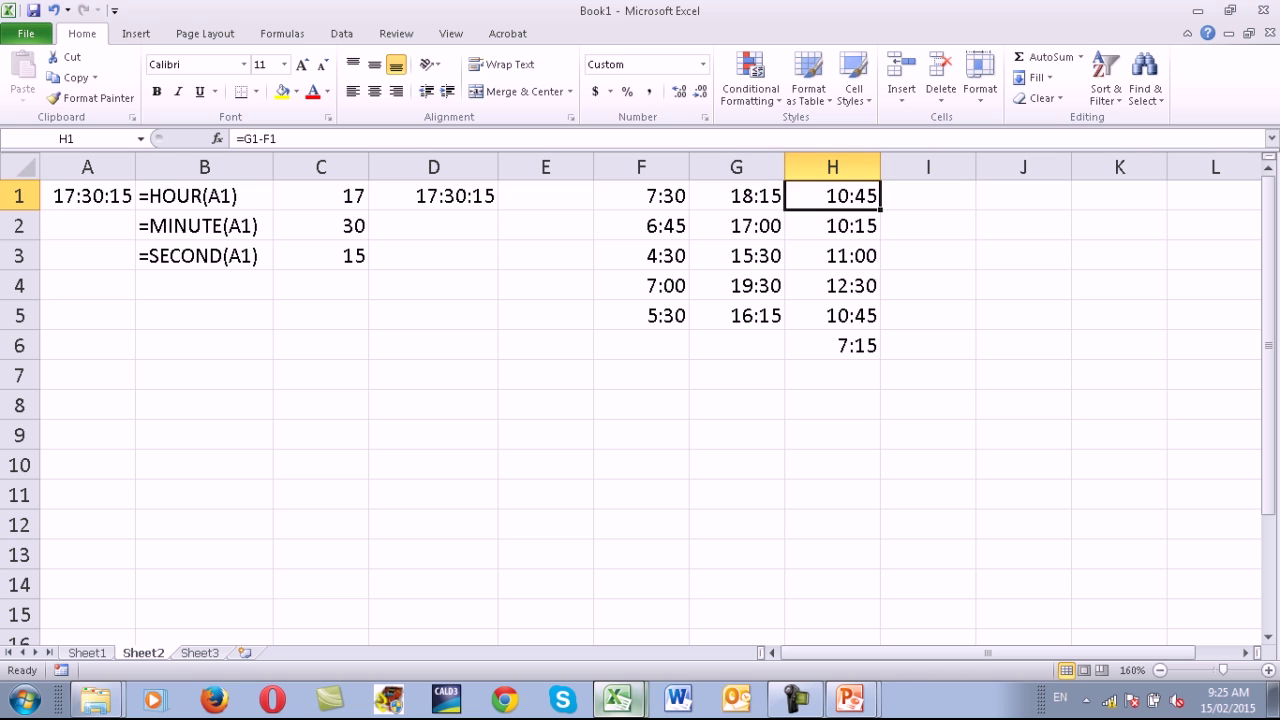
{"action": "type", "text": "5"}
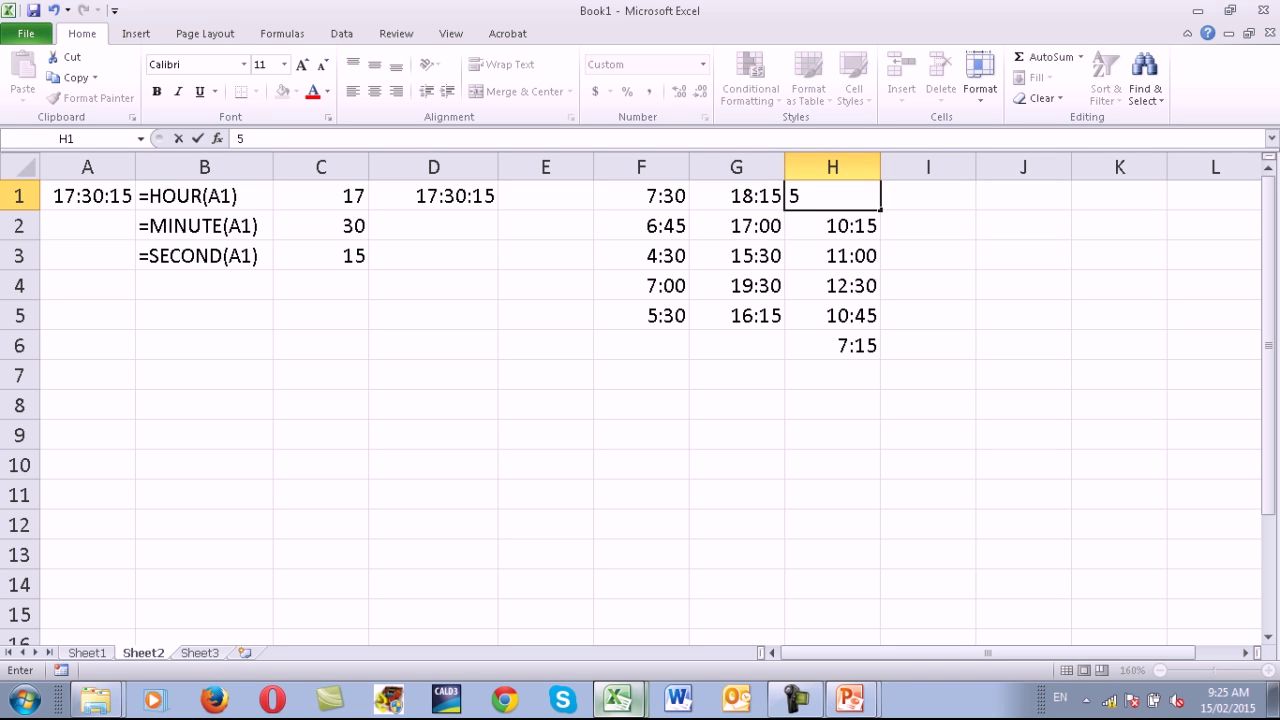
{"action": "key", "text": "Escape"}
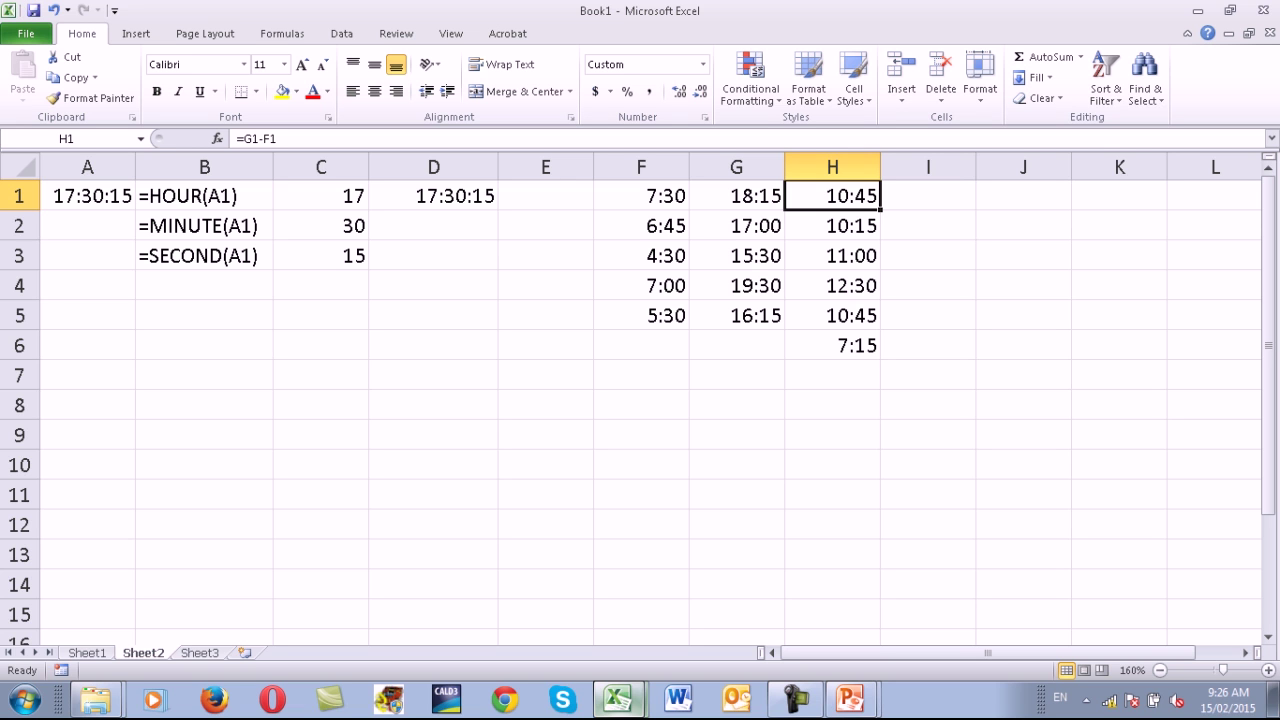
Give H6 the custom [h]:mm number format so the total reads 55:15.
{"action": "key", "text": "Down"}
{"action": "key", "text": "Down"}
{"action": "key", "text": "Down"}
{"action": "key", "text": "Down"}
{"action": "key", "text": "Down"}
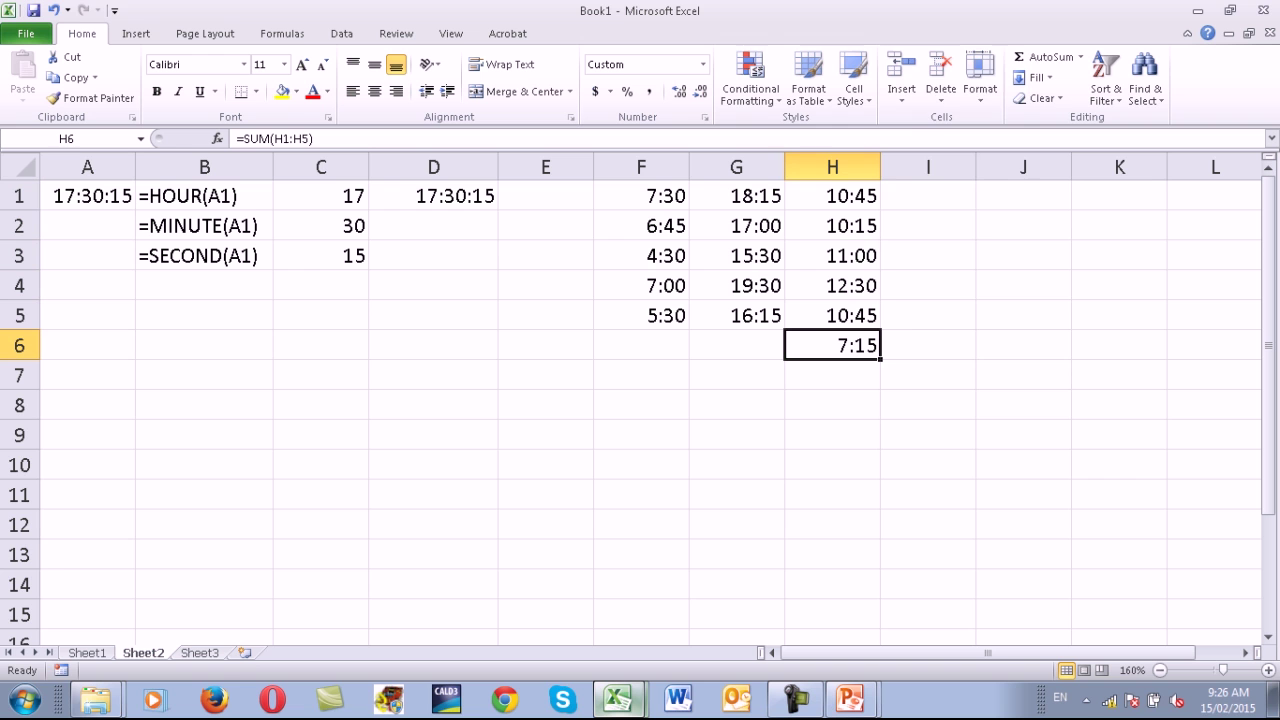
{"action": "key", "text": "shift+F10"}
{"action": "key", "text": "f"}
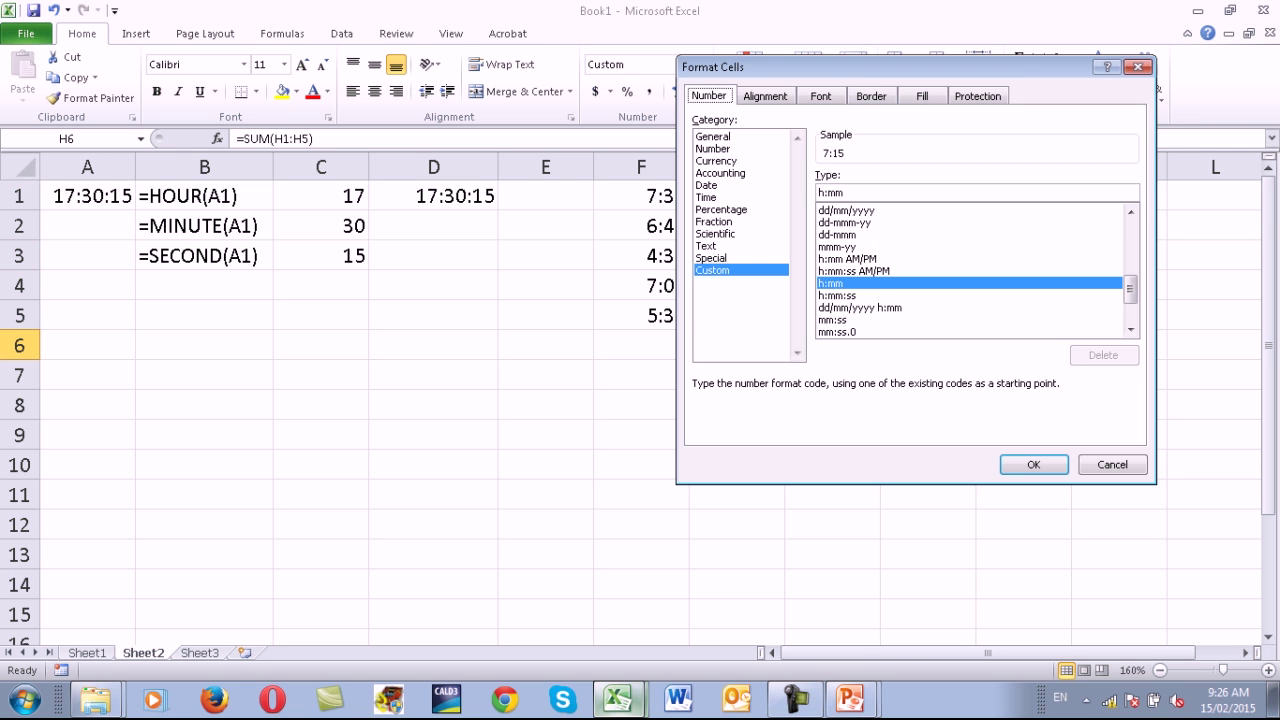
{"action": "key", "text": "Tab"}
{"action": "type", "text": "[h"}
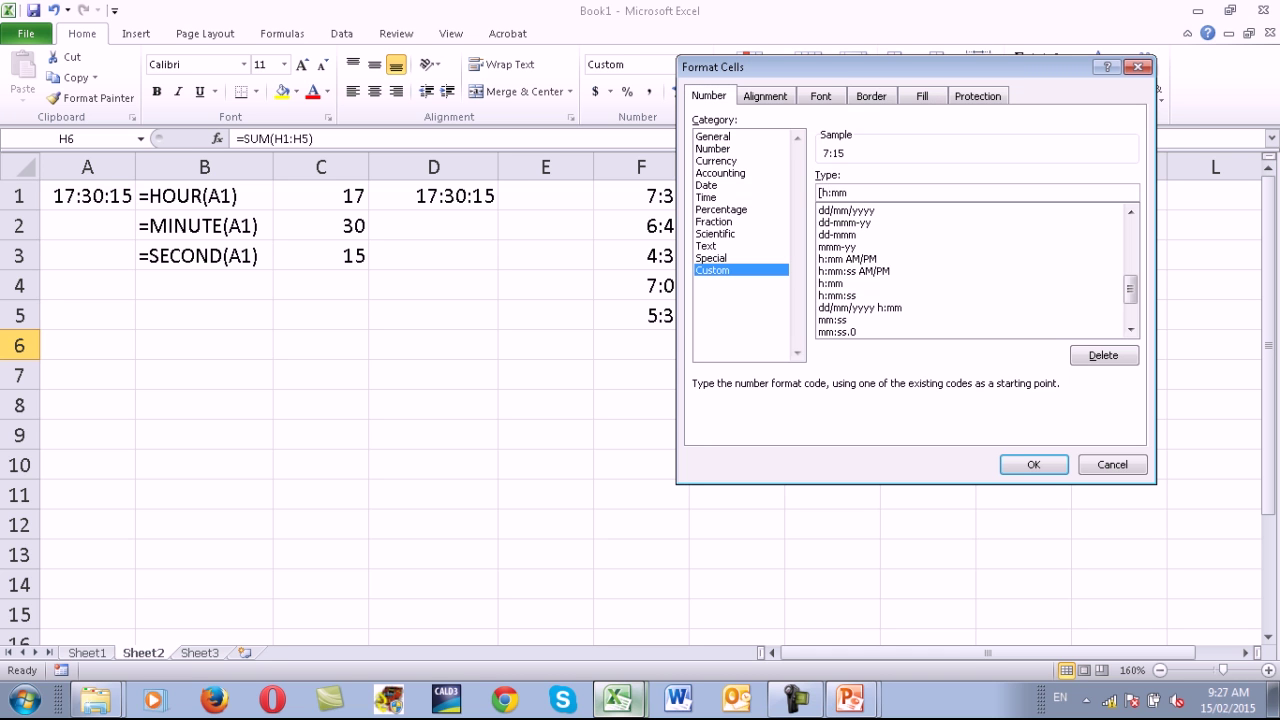
{"action": "type", "text": "]"}
{"action": "key", "text": "Return"}
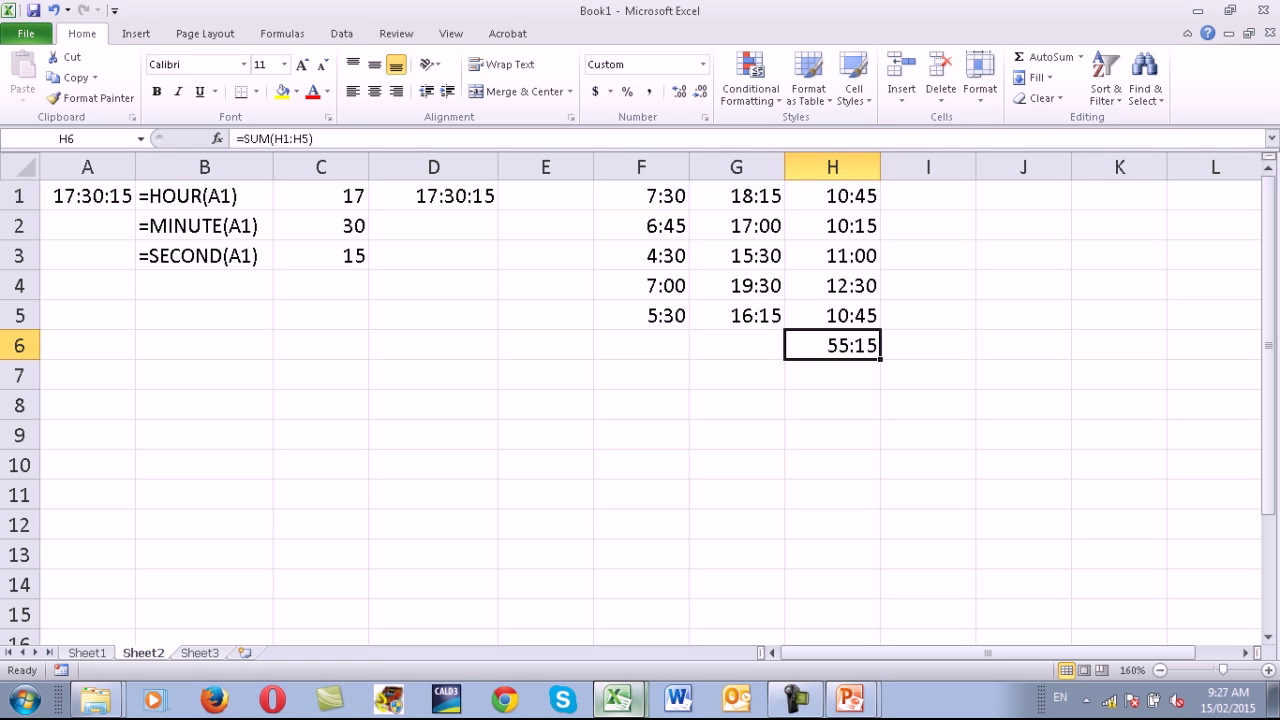
{"action": "key", "text": "shift+F10"}
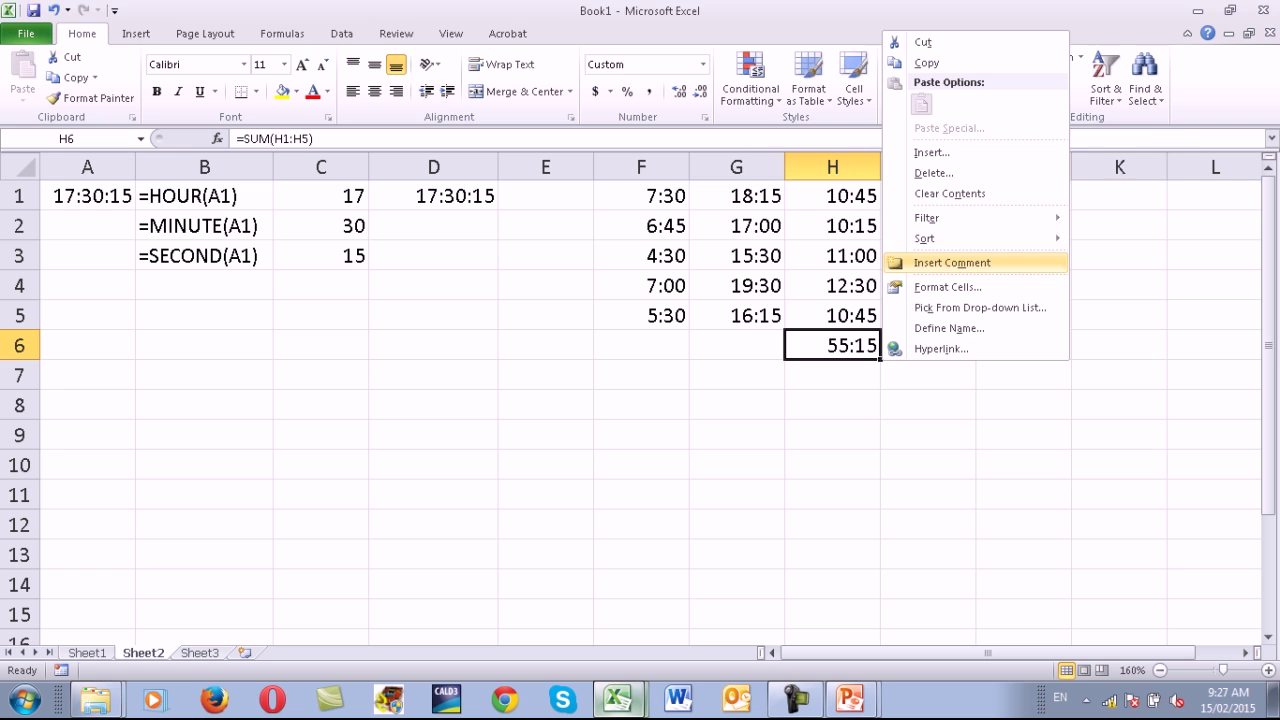
{"action": "key", "text": "Return"}
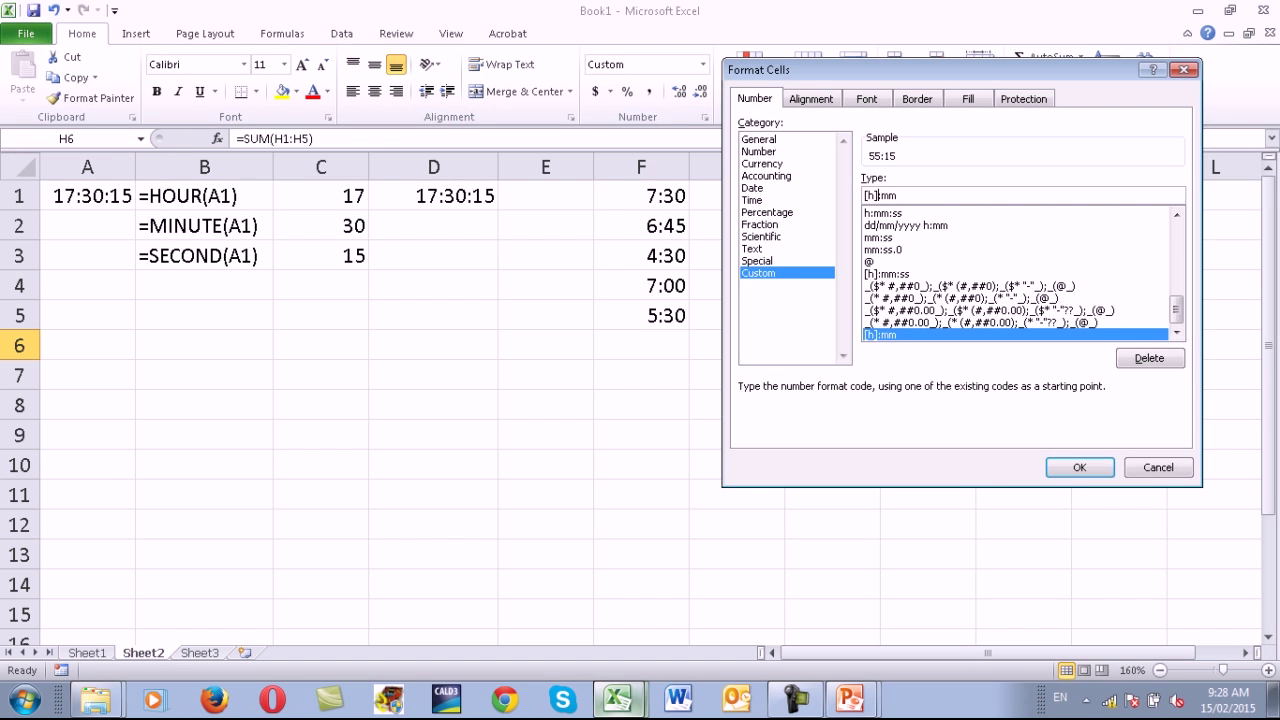
{"action": "key", "text": "Return"}
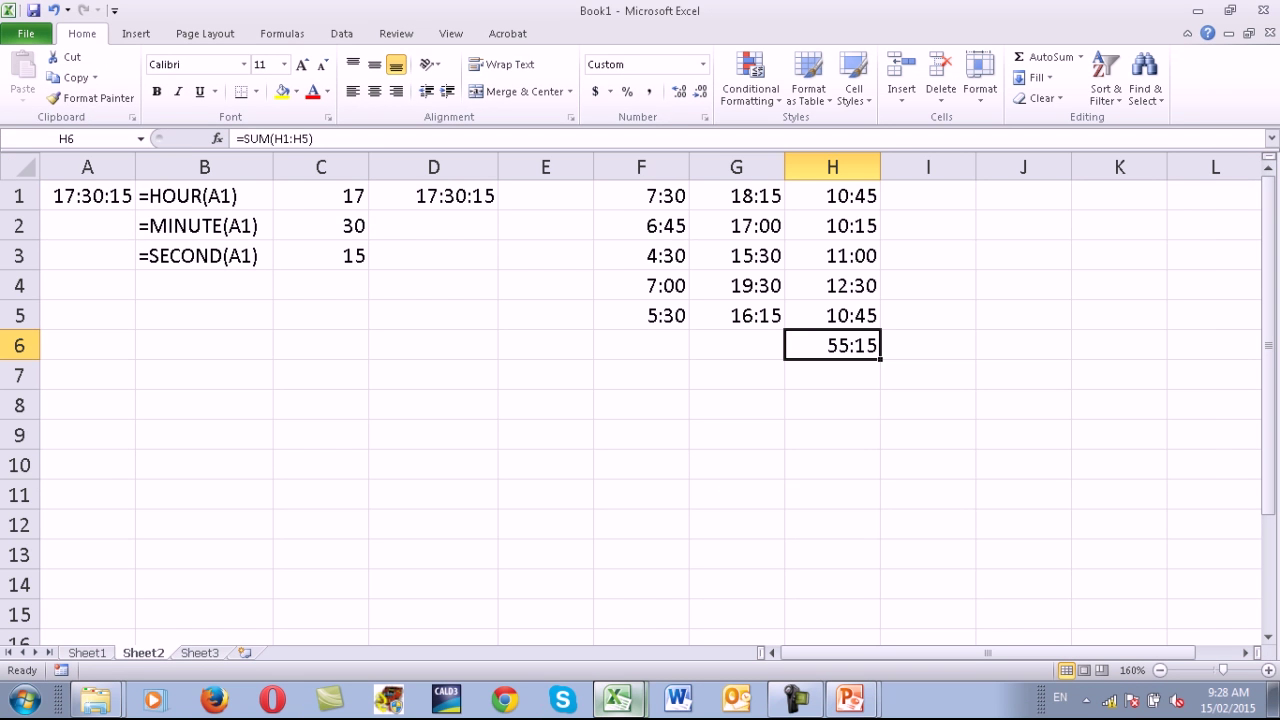
{"action": "key", "text": "Return"}
Enter =H6*10 in H7 and give it Accounting format, showing $ 23.02.
{"action": "type", "text": "=H6*10"}
{"action": "key", "text": "Return"}
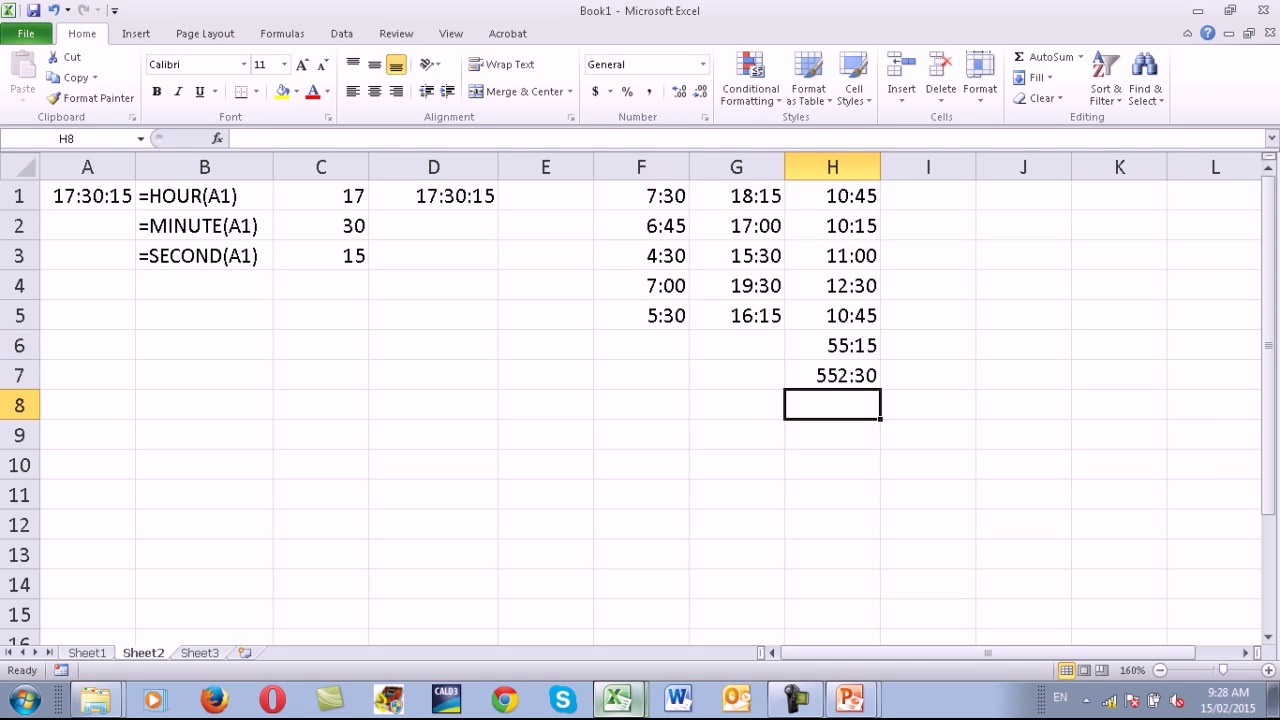
{"action": "key", "text": "Up"}
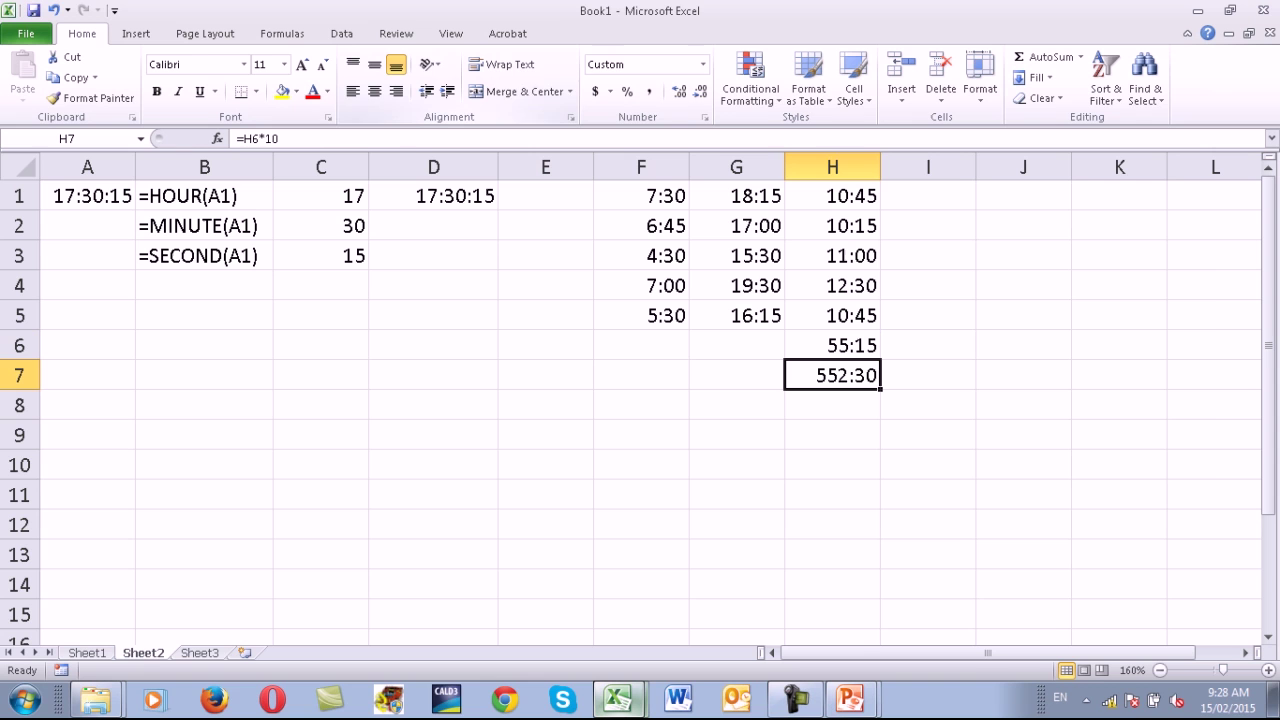
{"action": "left_click", "coordinate": [648, 91]}
{"action": "left_click", "coordinate": [699, 91]}
{"action": "left_click", "coordinate": [699, 91]}
{"action": "left_click", "coordinate": [641, 285]}
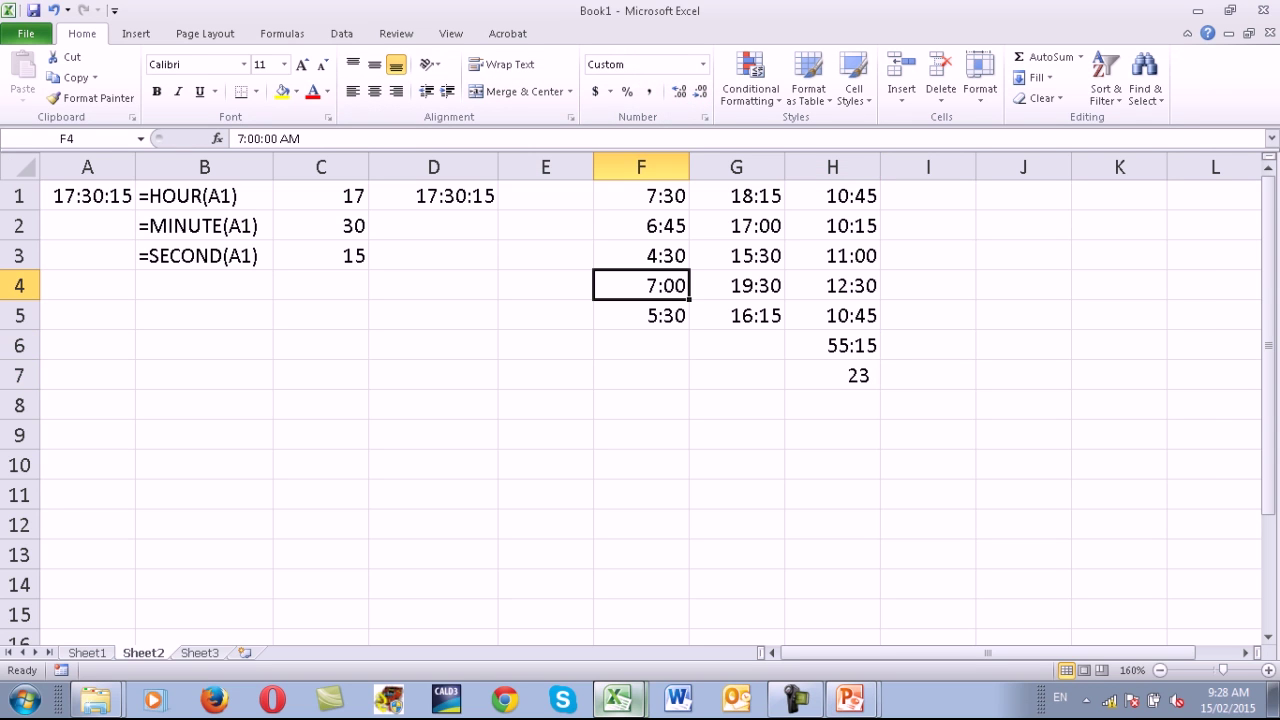
{"action": "left_click", "coordinate": [832, 375]}
{"action": "key", "text": "ctrl+z"}
{"action": "key", "text": "ctrl+z"}
{"action": "left_click", "coordinate": [596, 91]}
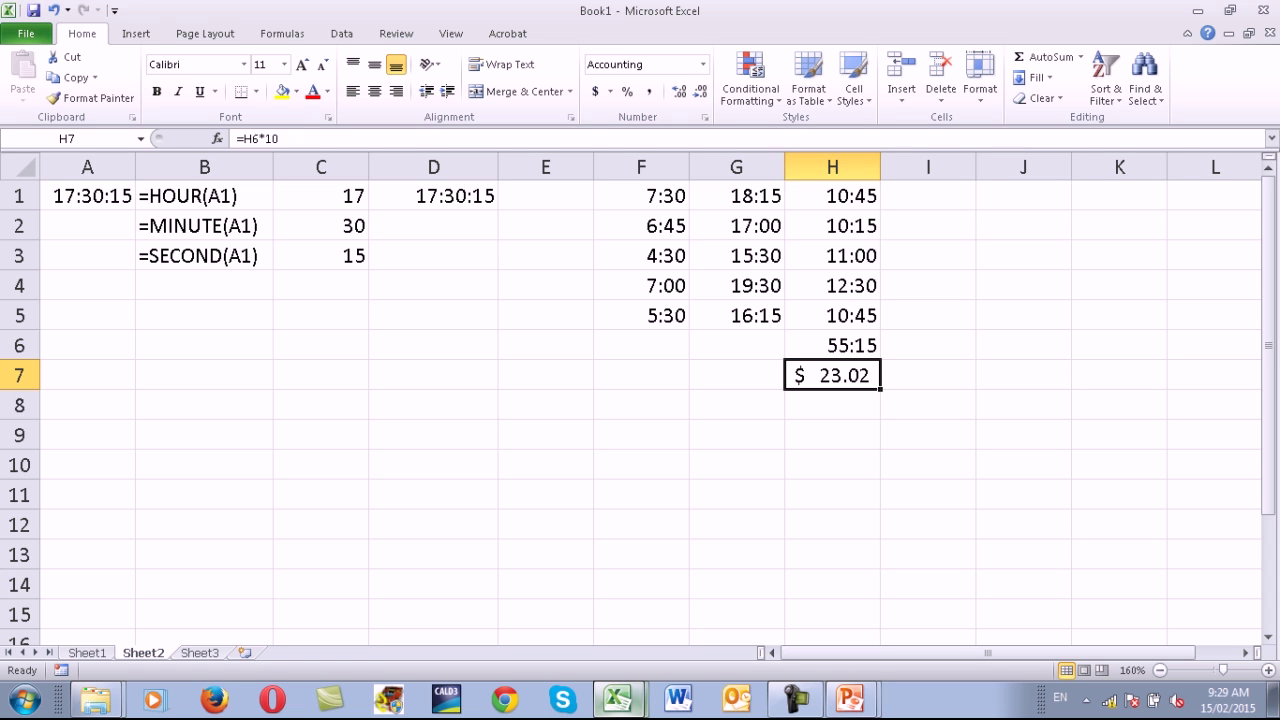
Enter 700 in cell D8.
{"action": "left_click", "coordinate": [641, 375]}
{"action": "left_click", "coordinate": [545, 405]}
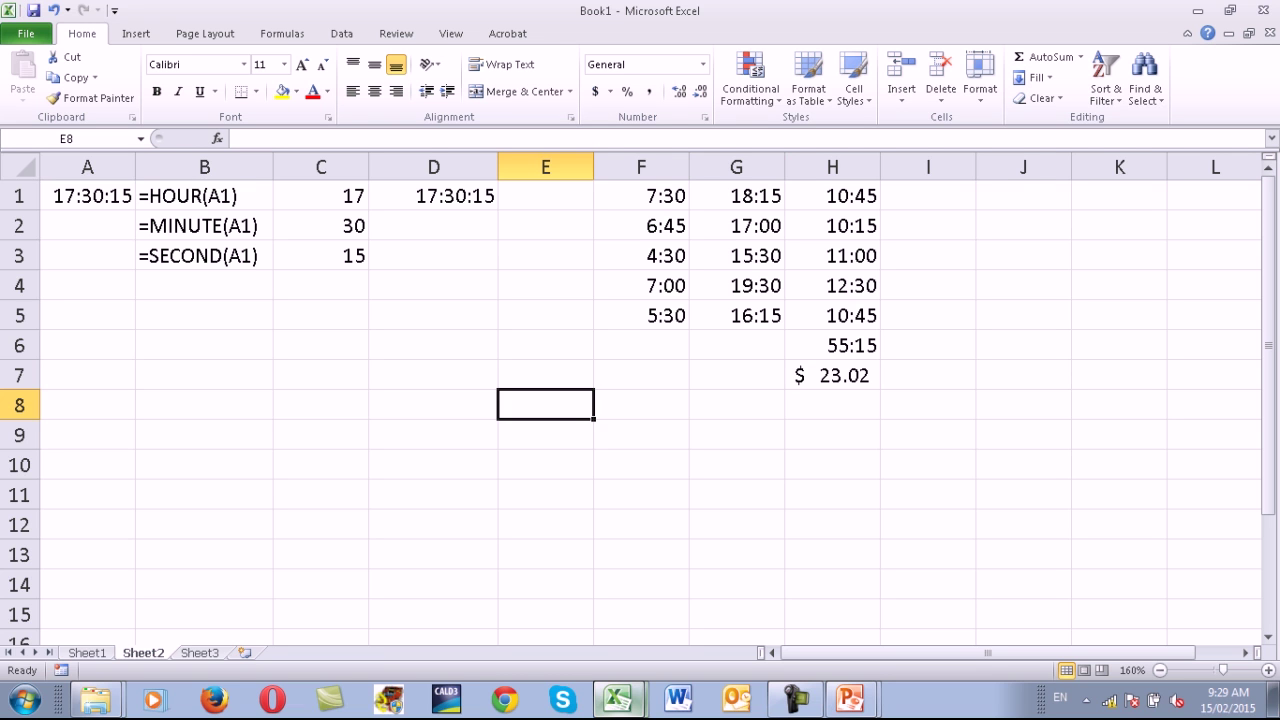
{"action": "left_click", "coordinate": [433, 405]}
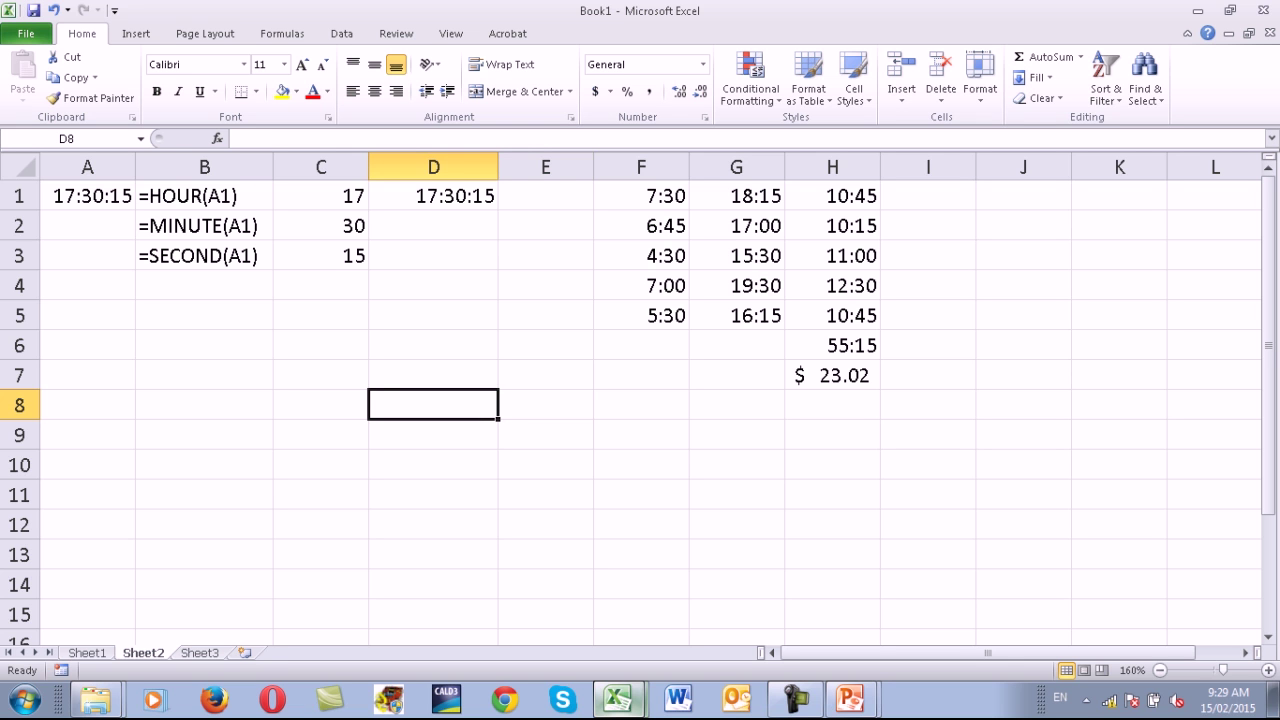
{"action": "type", "text": "700"}
{"action": "key", "text": "Return"}
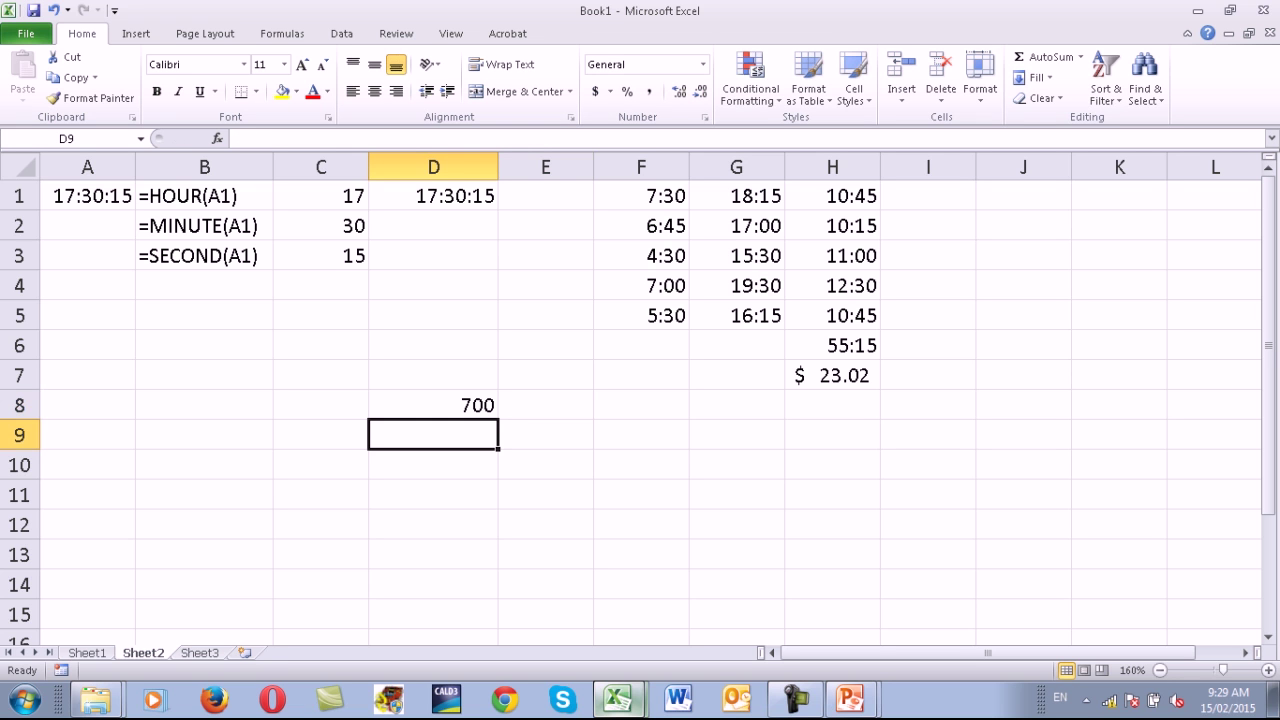
Enter 25 in cell D9.
{"action": "type", "text": "="}
{"action": "key", "text": "Escape"}
{"action": "type", "text": "25"}
{"action": "key", "text": "Return"}
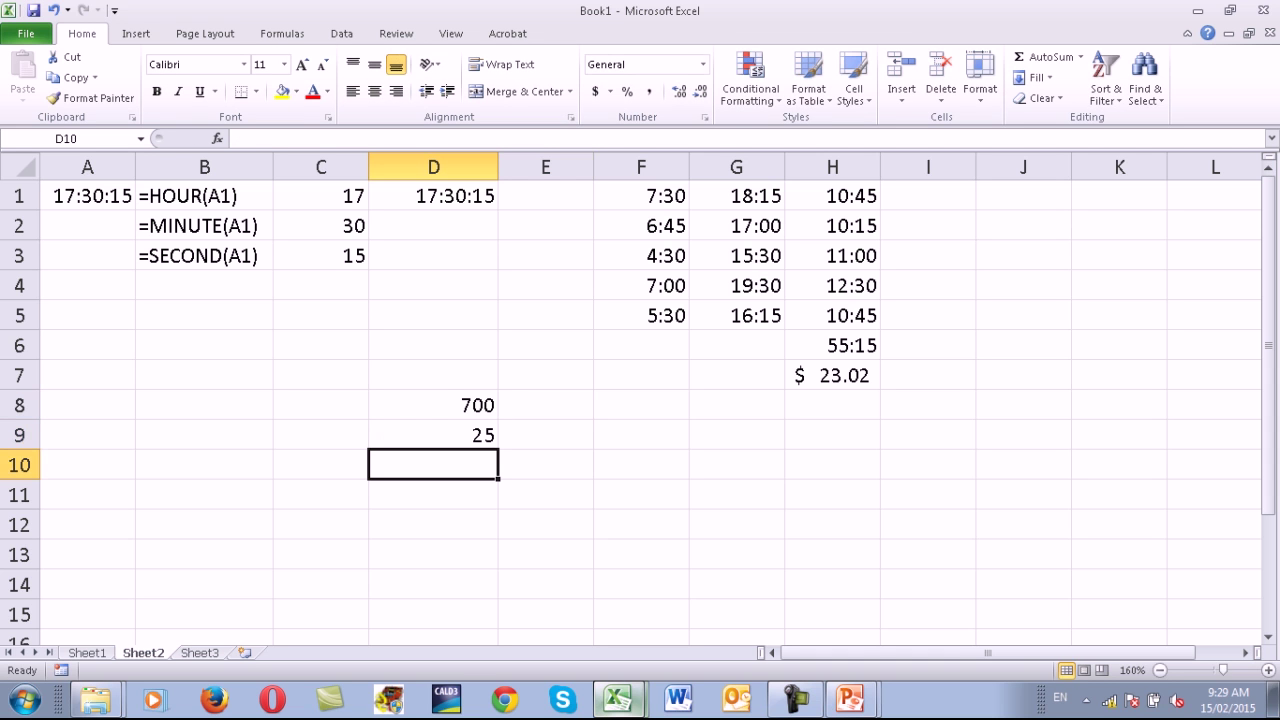
Enter =D8/D9 in D10 with arrow-key references, giving 28.
{"action": "type", "text": "="}
{"action": "key", "text": "Up"}
{"action": "key", "text": "Up"}
{"action": "type", "text": "/"}
{"action": "key", "text": "Up"}
{"action": "key", "text": "Return"}
{"action": "key", "text": "Up"}
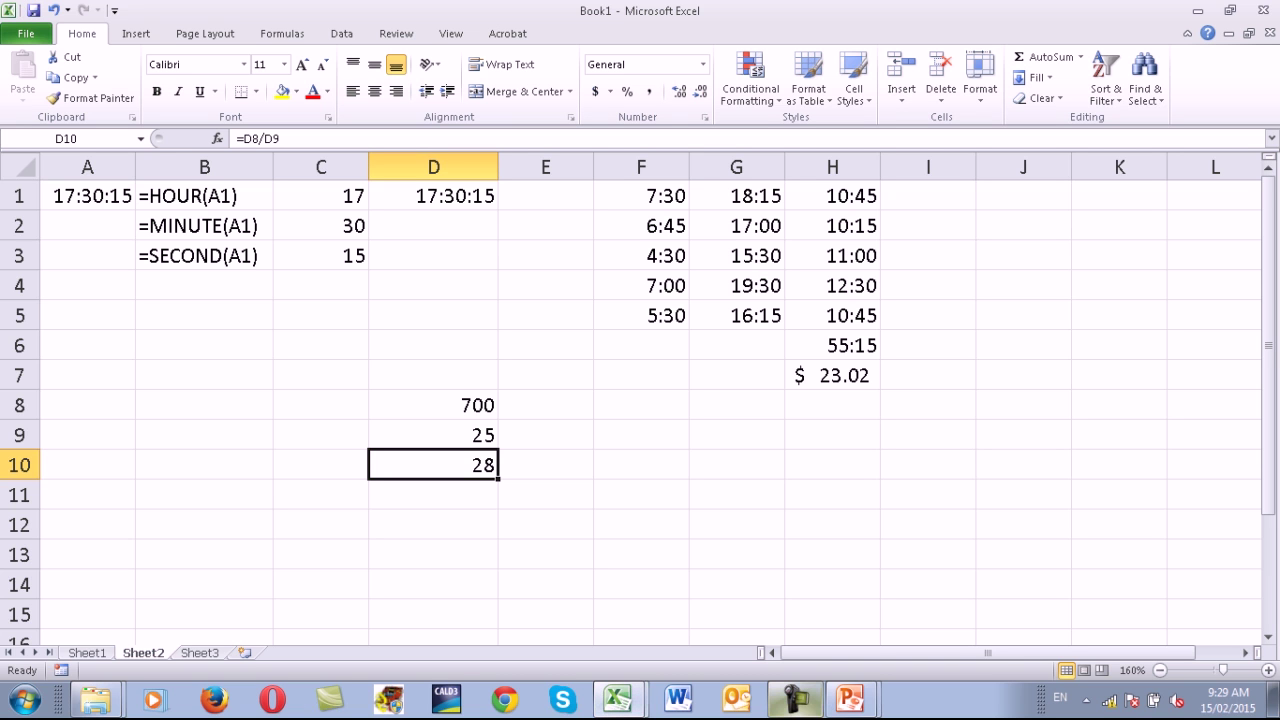
{"action": "right_click", "coordinate": [499, 480]}
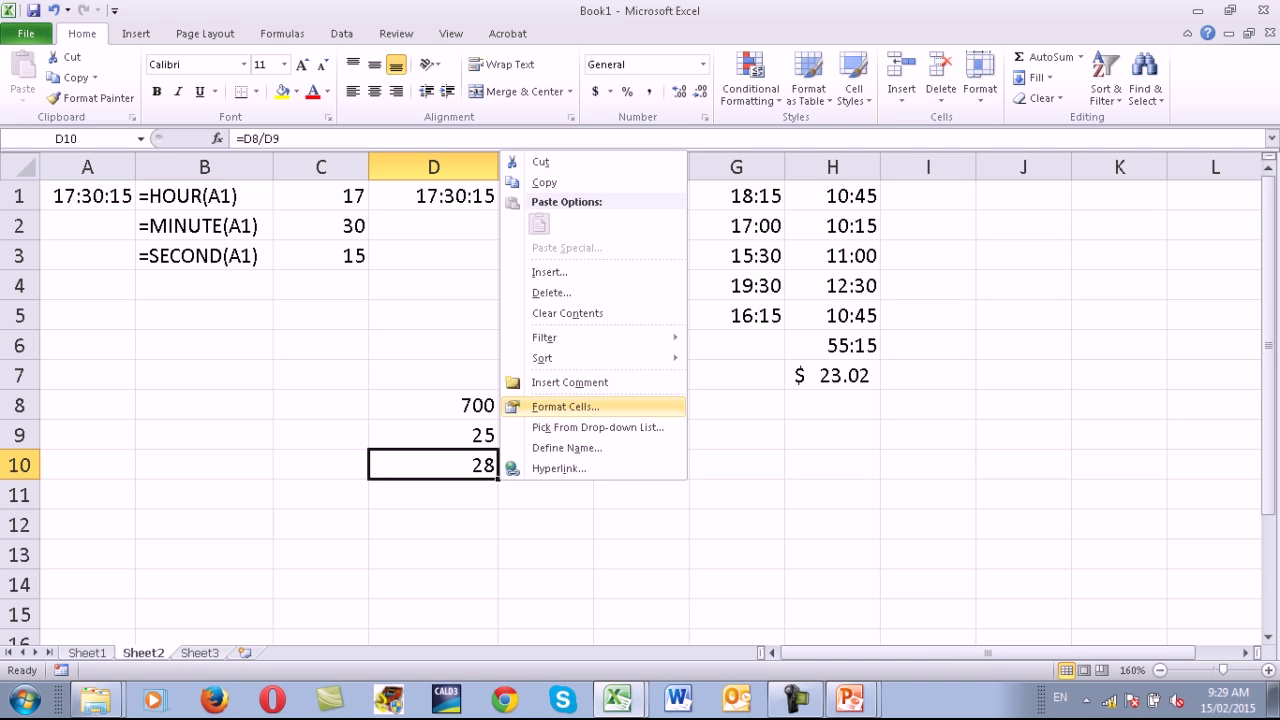
Replace General with the custom format [h]:mm on D10 so it shows 672:00.
{"action": "left_click", "coordinate": [565, 406]}
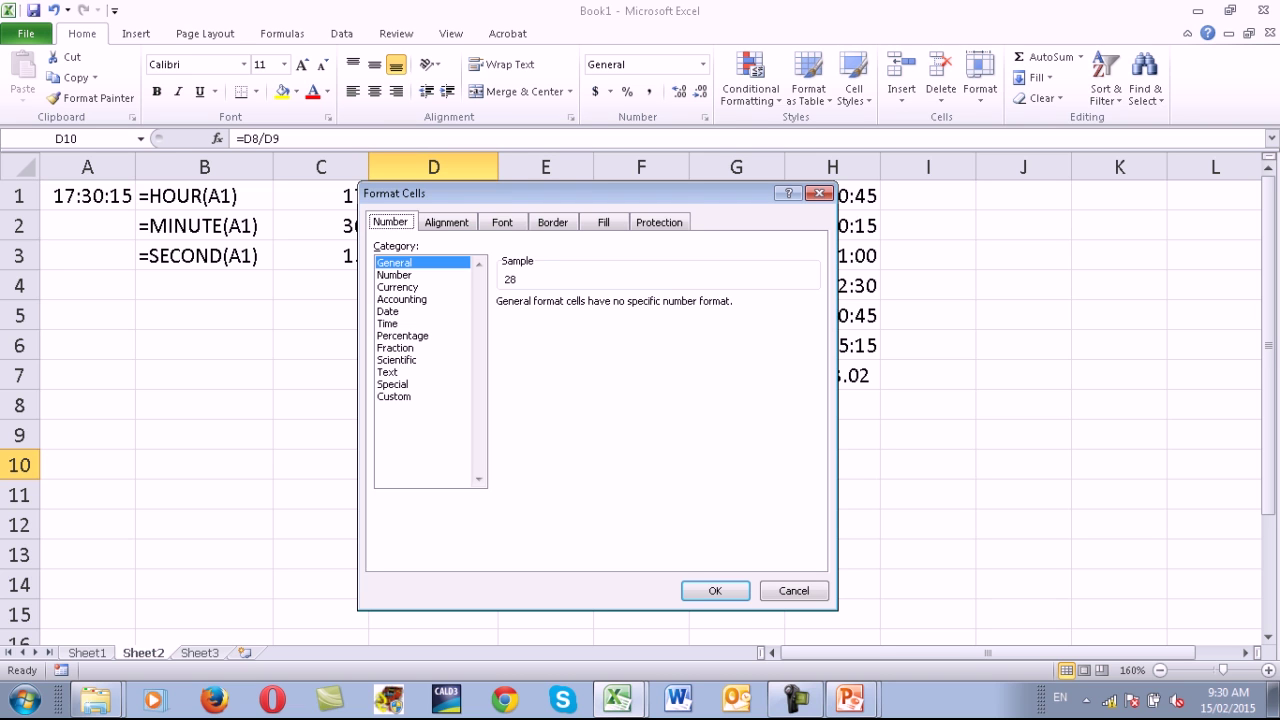
{"action": "left_click", "coordinate": [393, 396]}
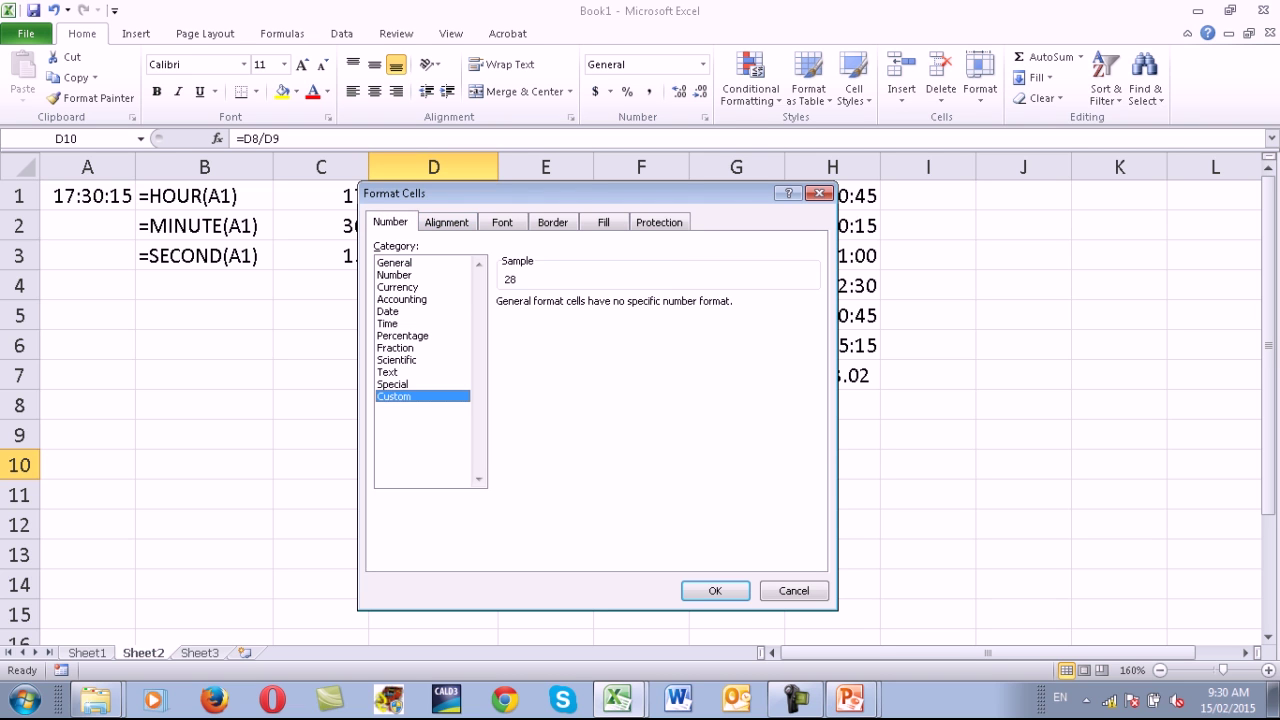
{"action": "double_click", "coordinate": [517, 318]}
{"action": "type", "text": "h"}
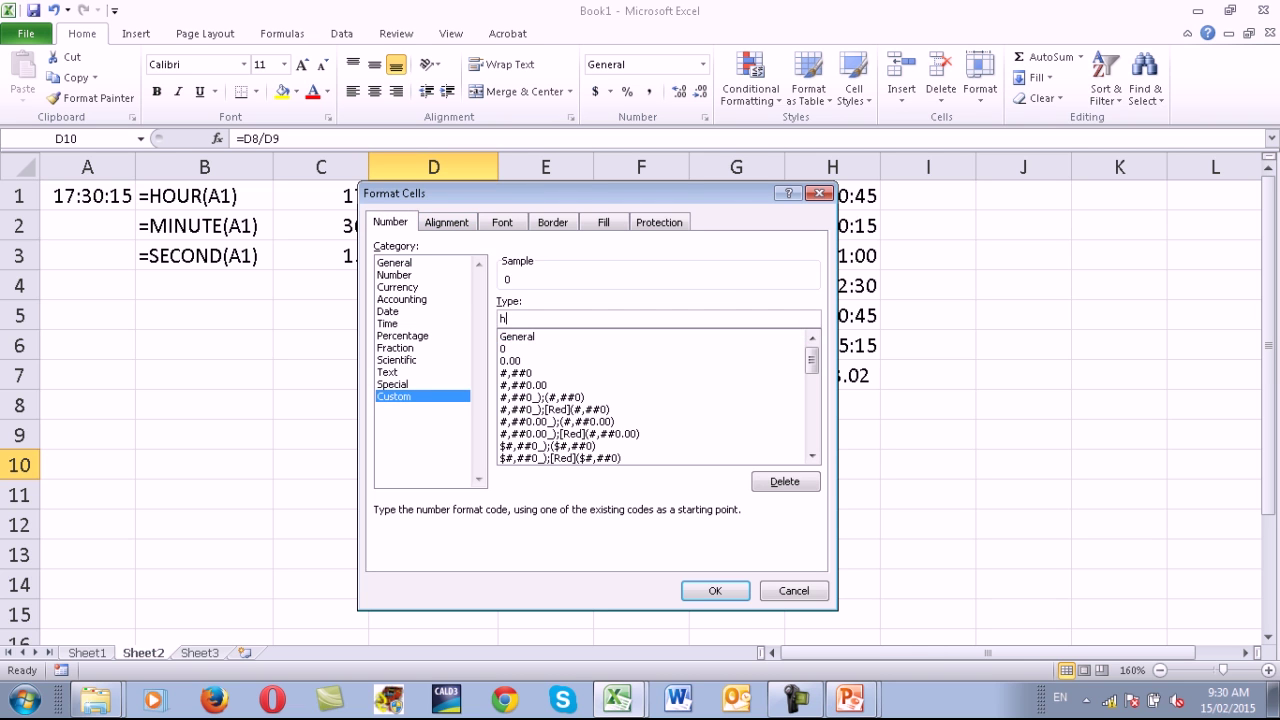
{"action": "key", "text": "BackSpace"}
{"action": "type", "text": "[h]:mm"}
{"action": "key", "text": "Return"}
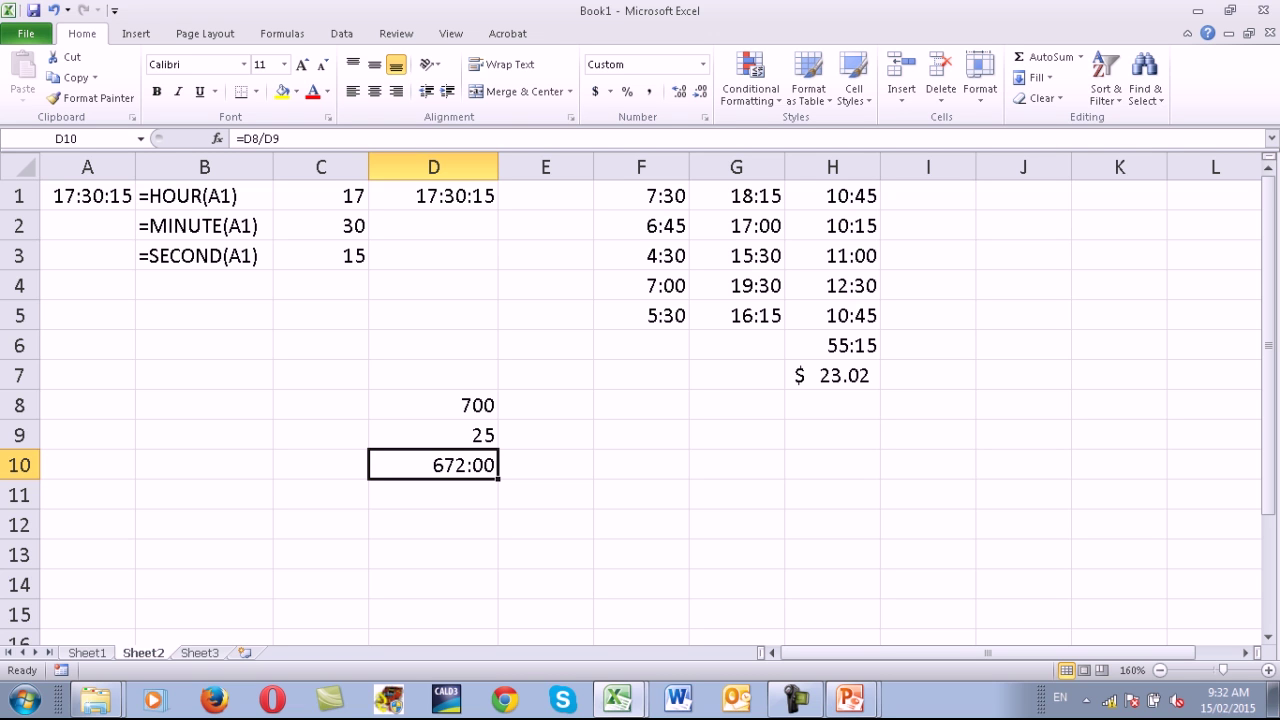
{"action": "key", "text": "Up"}
{"action": "key", "text": "Up"}
{"action": "key", "text": "Up"}
{"action": "key", "text": "Up"}
{"action": "key", "text": "Right"}
{"action": "key", "text": "Right"}
{"action": "key", "text": "Right"}
{"action": "key", "text": "Right"}
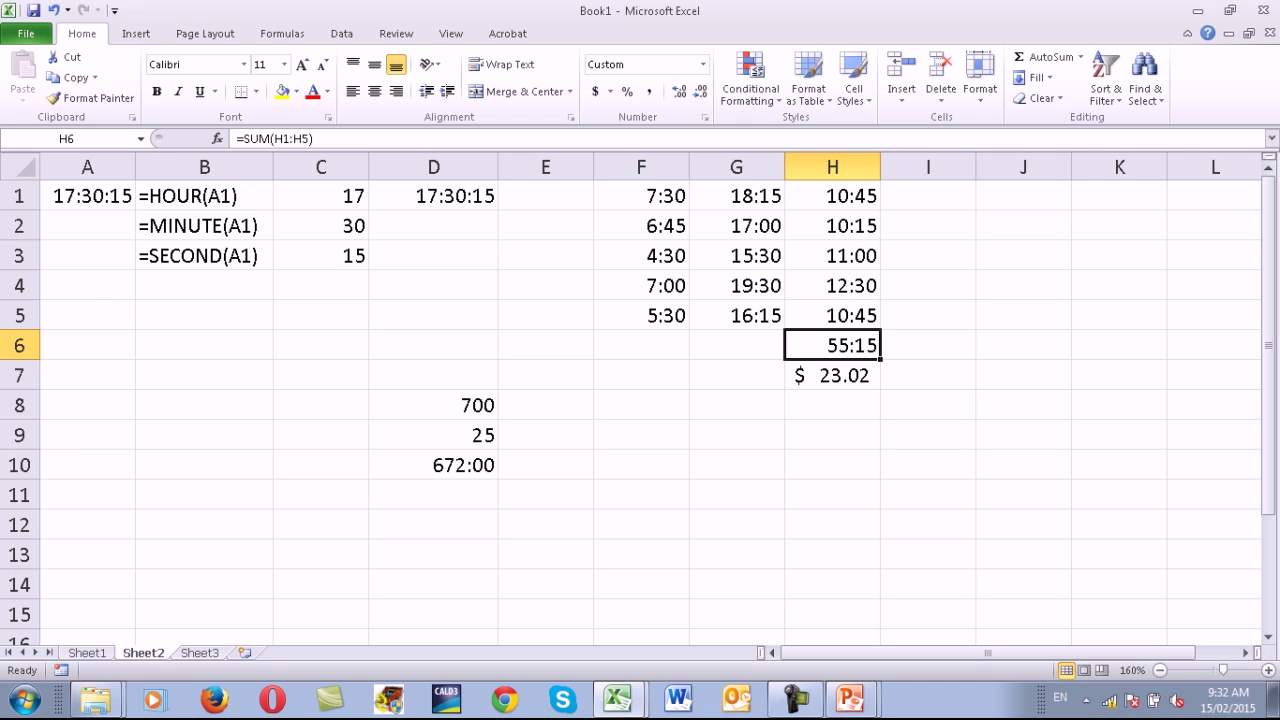
{"action": "key", "text": "Right"}
Enter =H6*24*10 in I6 and apply Accounting format, showing $ 552.50.
{"action": "type", "text": "=H6"}
{"action": "type", "text": "*1"}
{"action": "key", "text": "BackSpace"}
{"action": "type", "text": "24*10"}
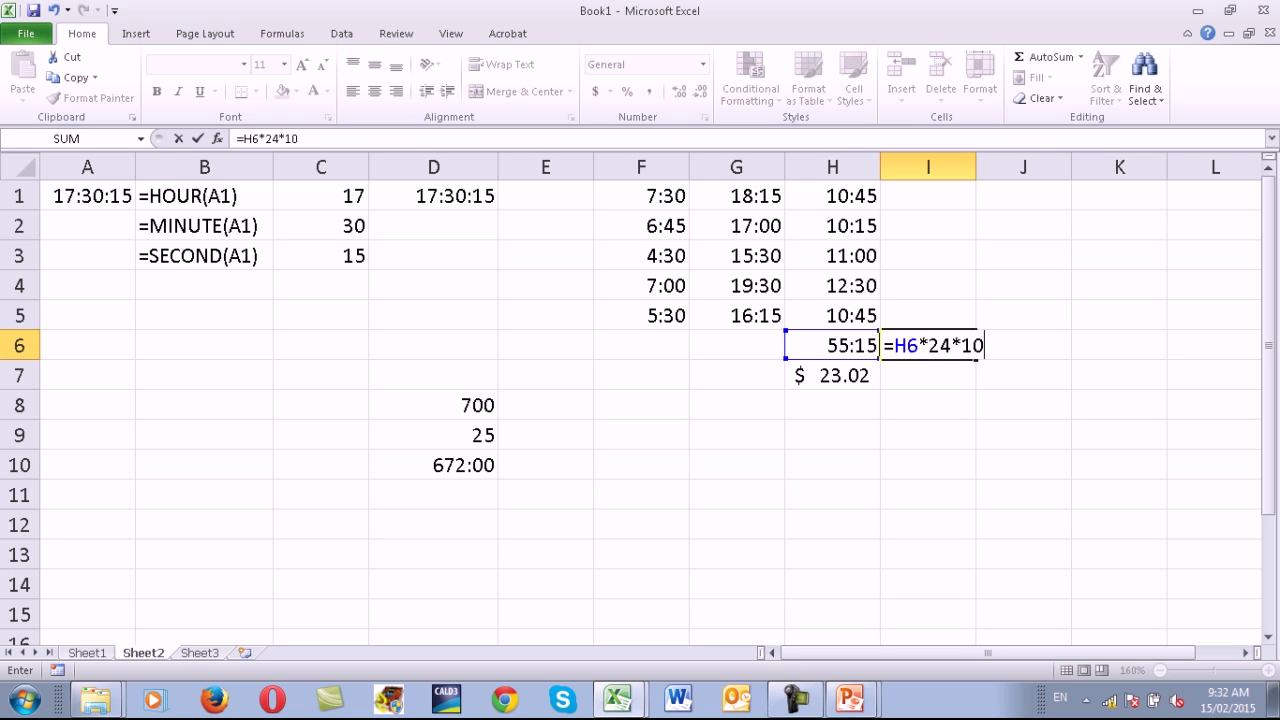
{"action": "key", "text": "Return"}
{"action": "key", "text": "Up"}
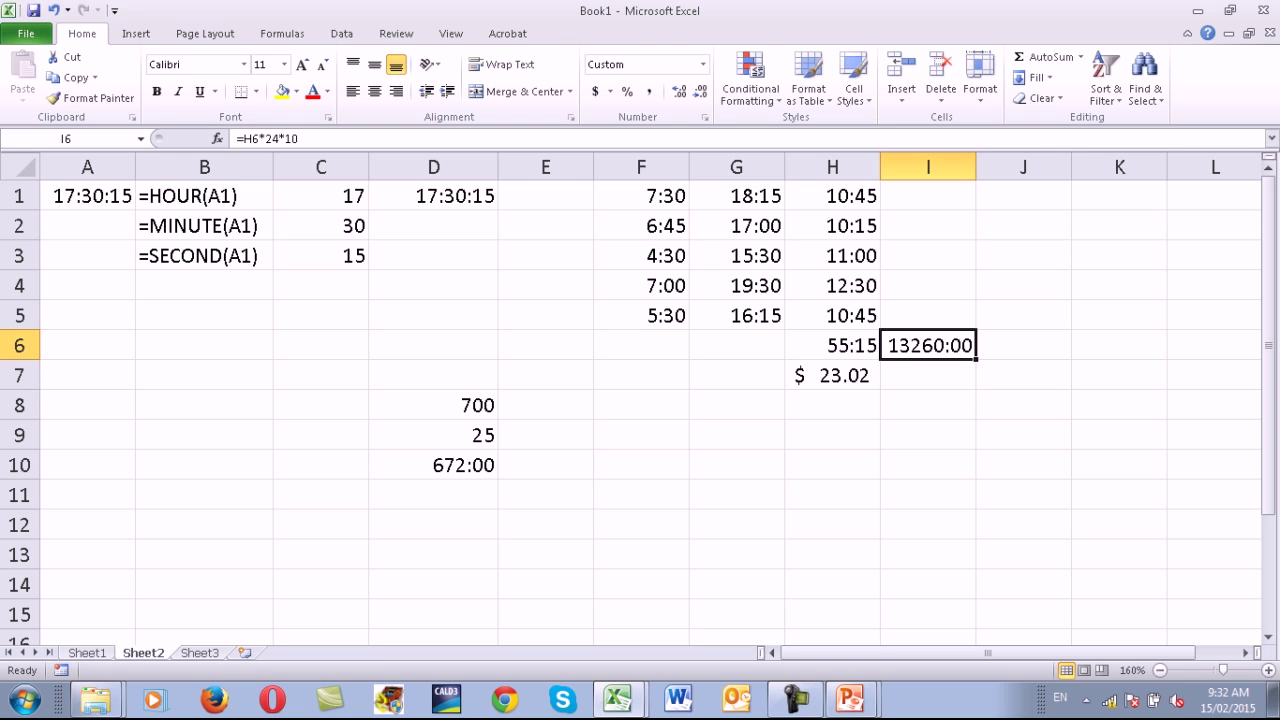
{"action": "left_click", "coordinate": [595, 91]}
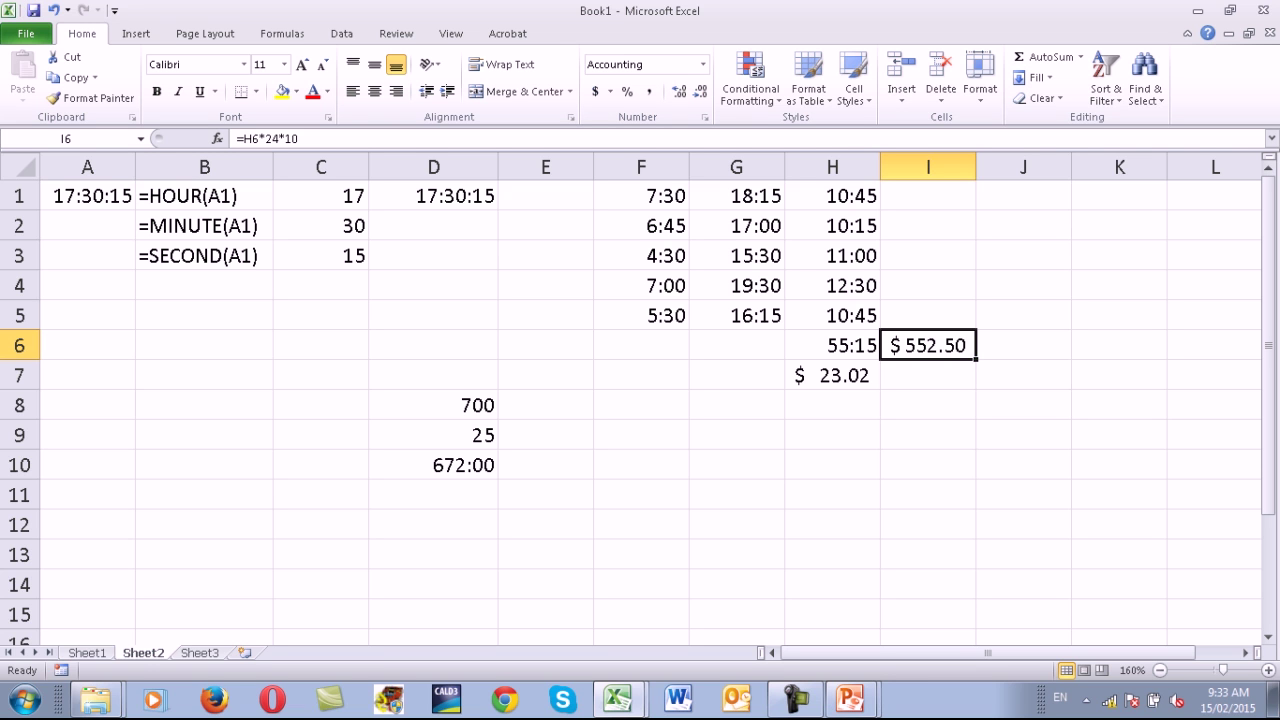
{"action": "key", "text": "Up"}
Prefix I6's formula with an apostrophe so it displays =H6*24*10 as text.
{"action": "key", "text": "Down"}
{"action": "key", "text": "F2"}
{"action": "key", "text": "Home"}
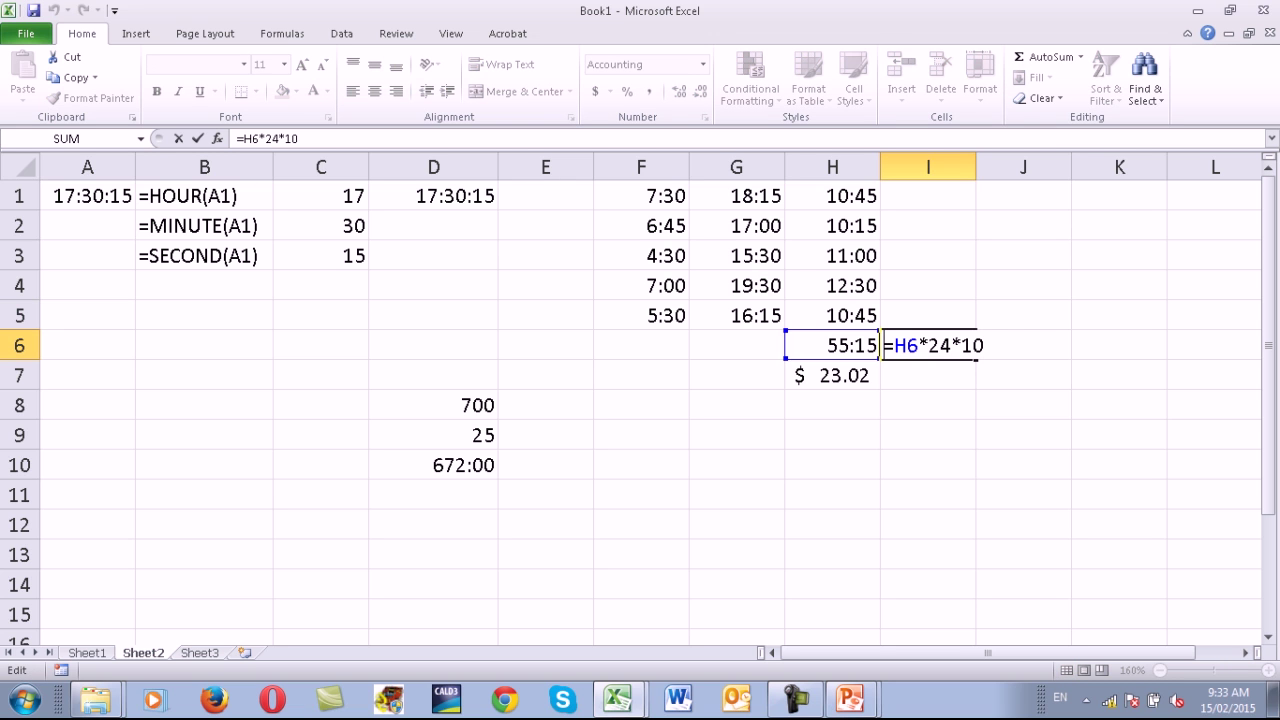
{"action": "type", "text": "'"}
{"action": "key", "text": "Right"}
{"action": "key", "text": "Right"}
{"action": "key", "text": "Right"}
{"action": "key", "text": "Right"}
{"action": "key", "text": "Right"}
{"action": "key", "text": "Right"}
{"action": "key", "text": "shift+Left"}
{"action": "key", "text": "shift+Left"}
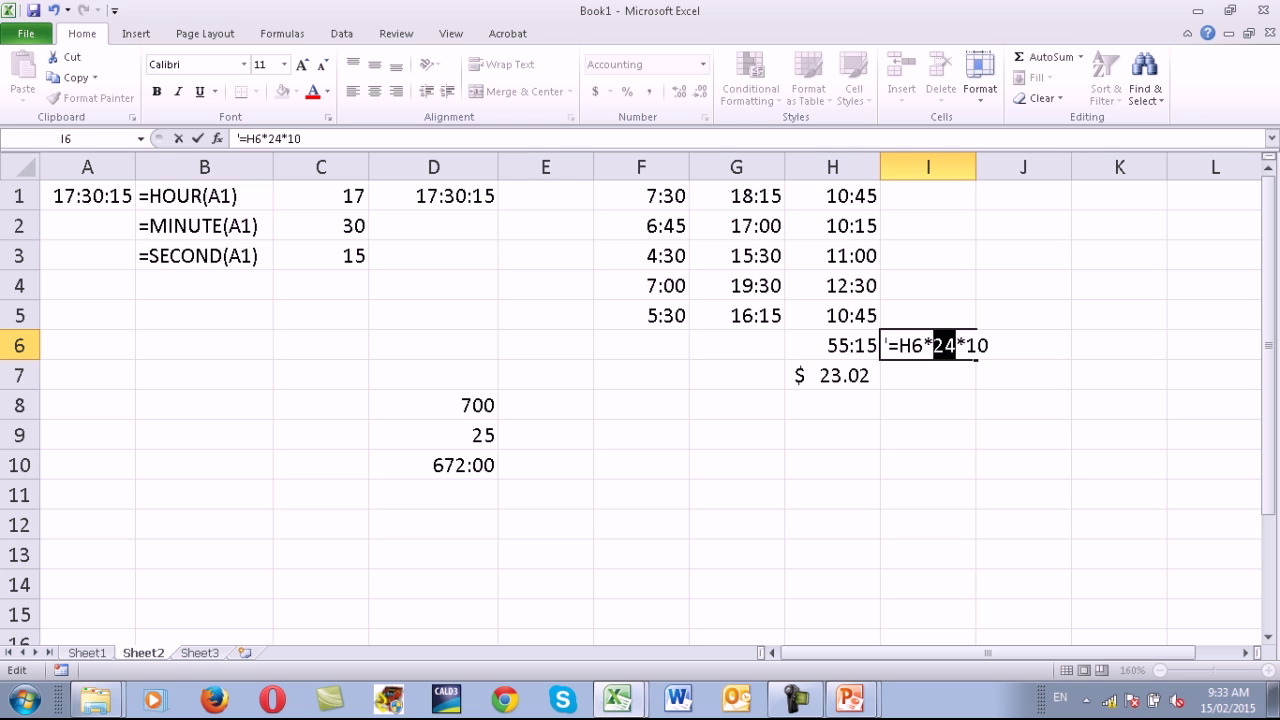
{"action": "key", "text": "Return"}
{"action": "key", "text": "Up"}
{"action": "key", "text": "Up"}
{"action": "key", "text": "Up"}
{"action": "key", "text": "Up"}
{"action": "key", "text": "Up"}
{"action": "key", "text": "Up"}
{"action": "key", "text": "Right"}
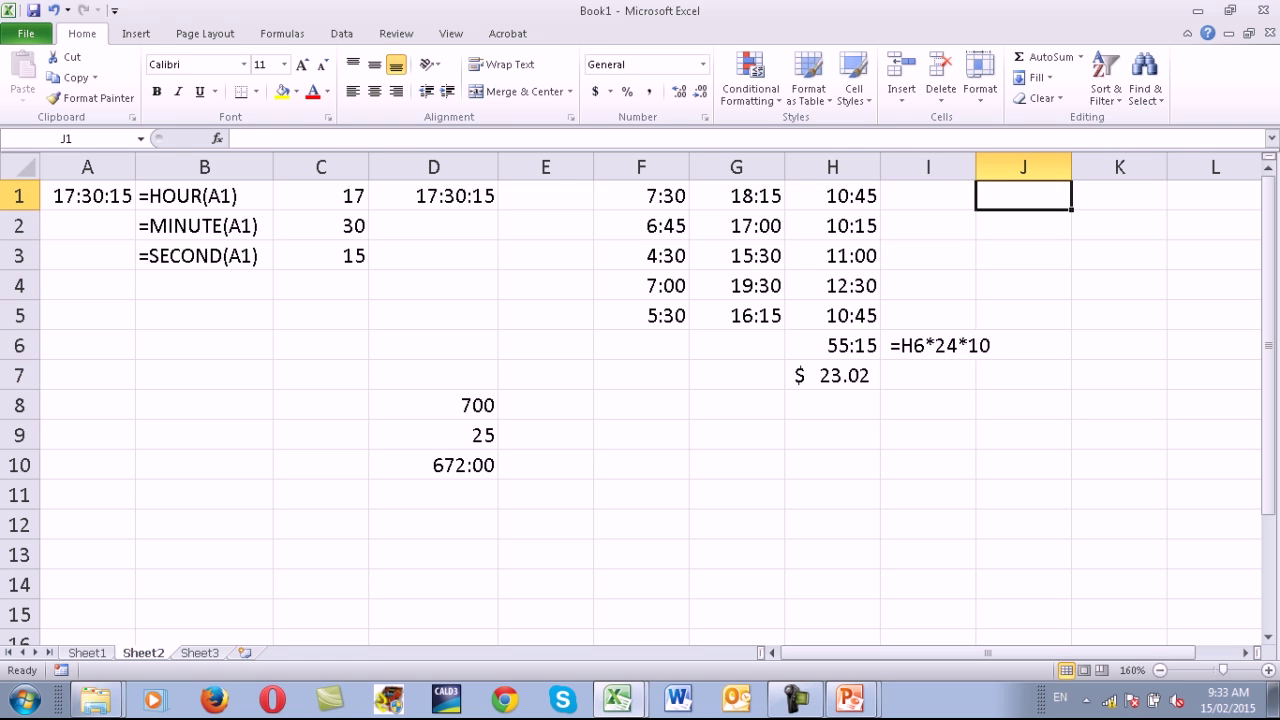
Enter the times 7:30 in J1 and 4:30 in J2.
{"action": "type", "text": "7:30"}
{"action": "key", "text": "Return"}
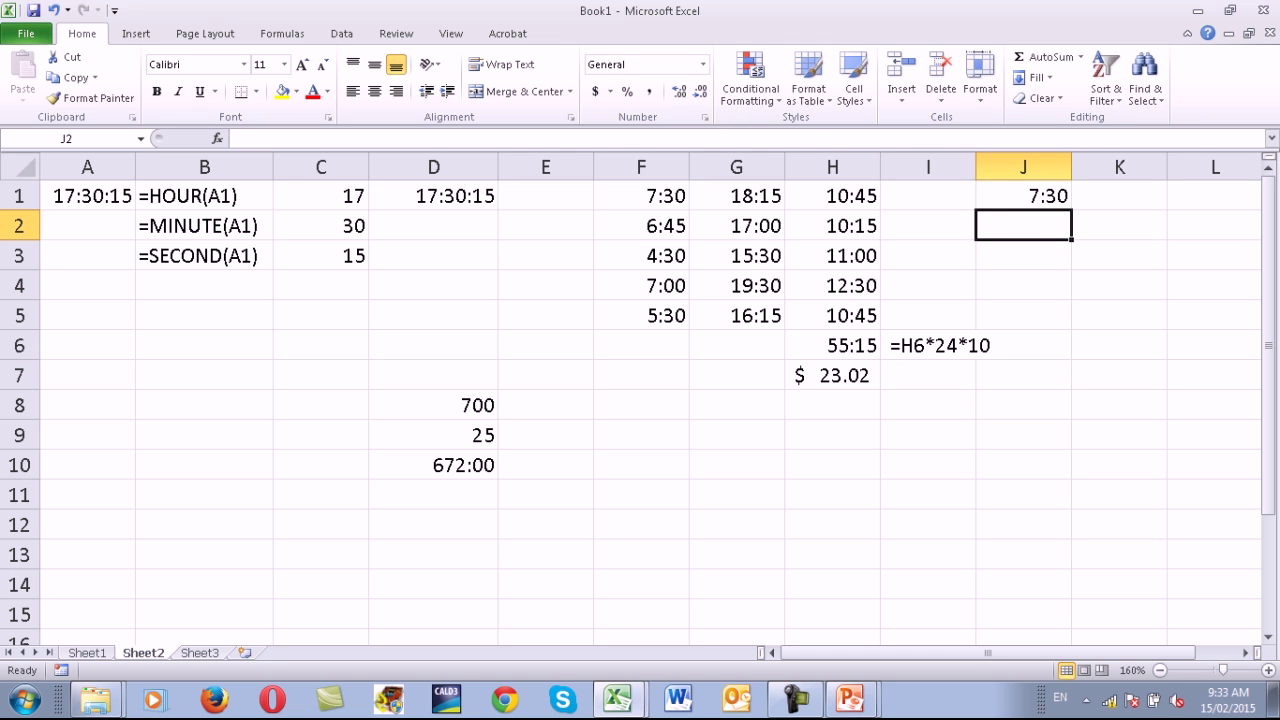
{"action": "type", "text": "4:30"}
{"action": "key", "text": "Return"}
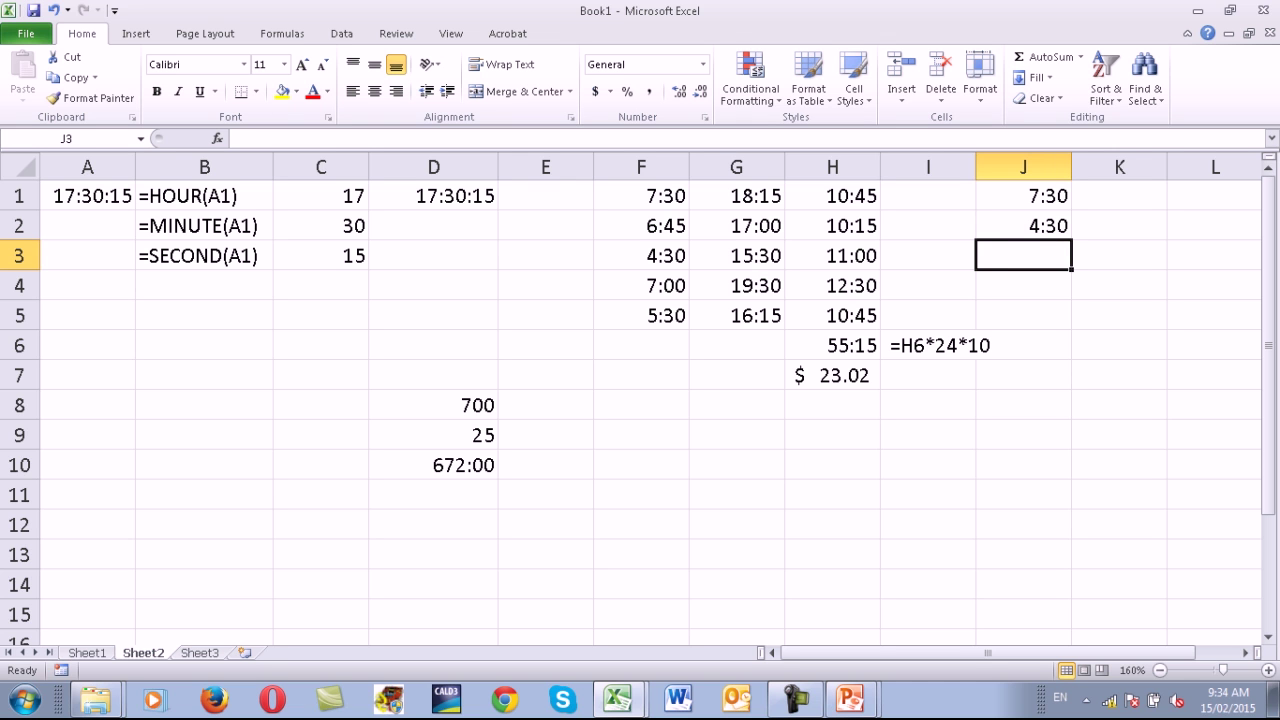
Enter =J1-J2 in J3, showing 3:00.
{"action": "type", "text": "="}
{"action": "key", "text": "Up"}
{"action": "key", "text": "Up"}
{"action": "type", "text": "-"}
{"action": "key", "text": "Up"}
{"action": "key", "text": "Return"}
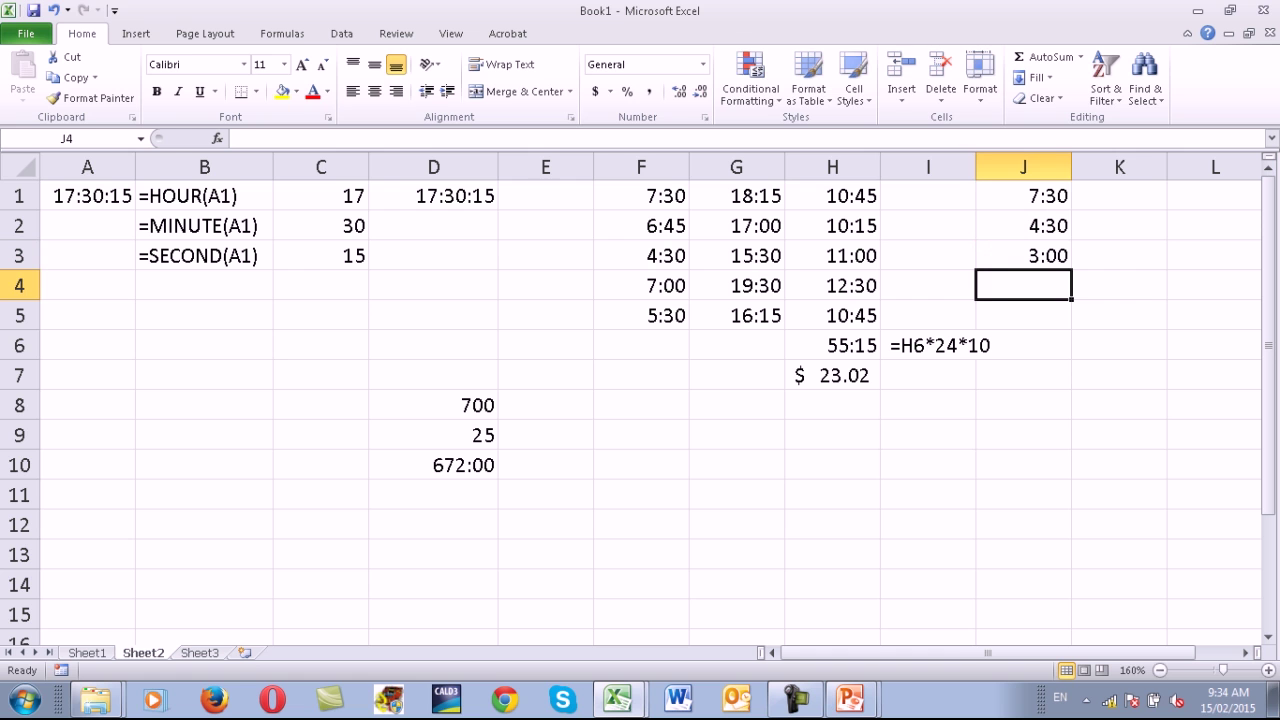
Cancel the stray entry in J4 and select J2's time for retyping.
{"action": "type", "text": "="}
{"action": "key", "text": "Escape"}
{"action": "key", "text": "Up"}
{"action": "key", "text": "Up"}
{"action": "key", "text": "F2"}
{"action": "key", "text": "Home"}
{"action": "key", "text": "shift+Right"}
{"action": "key", "text": "Home"}
{"action": "key", "text": "shift+End"}
Change J2 to 16:00 and widen column J.
{"action": "type", "text": "16:0"}
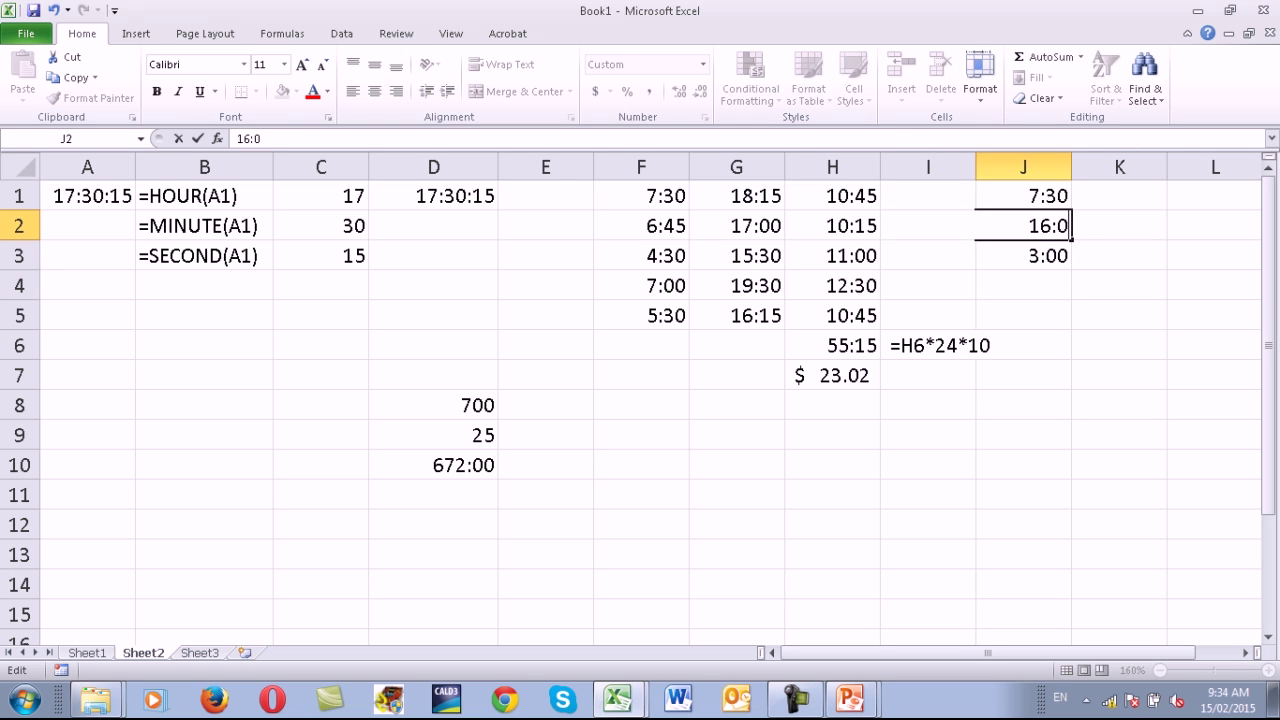
{"action": "type", "text": "0"}
{"action": "key", "text": "Return"}
{"action": "key", "text": "shift+Right"}
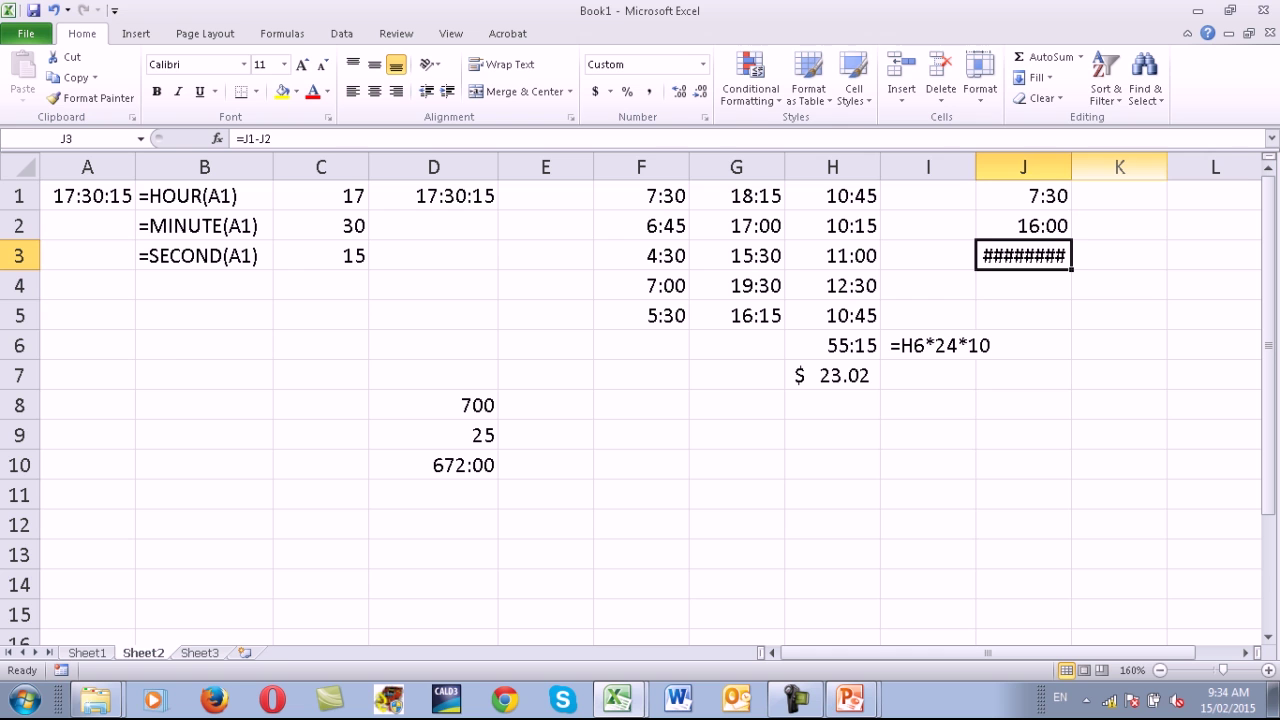
{"action": "left_click_drag", "start_coordinate": [1071, 167], "coordinate": [1098, 167]}
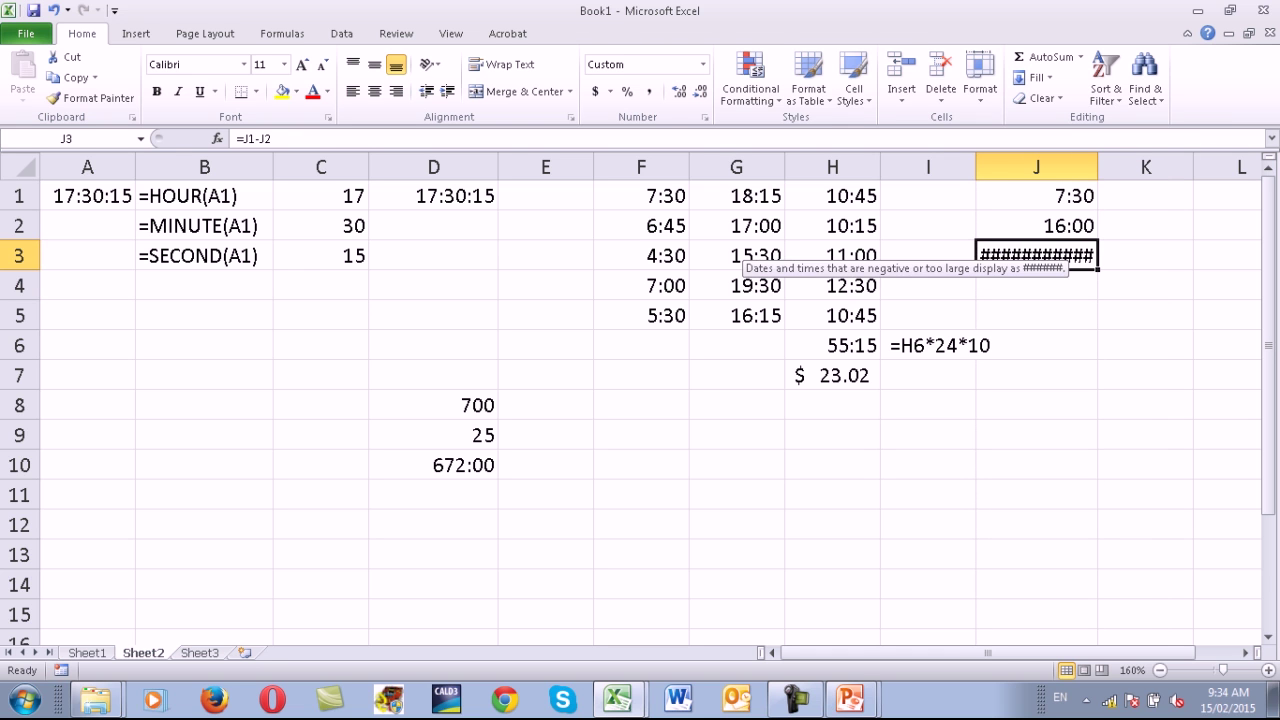
Enter =J2-J1 in J3, showing 8:30.
{"action": "type", "text": "="}
{"action": "key", "text": "Up"}
{"action": "type", "text": "-"}
{"action": "key", "text": "Up"}
{"action": "key", "text": "Up"}
{"action": "key", "text": "Return"}
Try appending -2:0 to J3's formula, then cancel after the error.
{"action": "left_click", "coordinate": [1036, 255]}
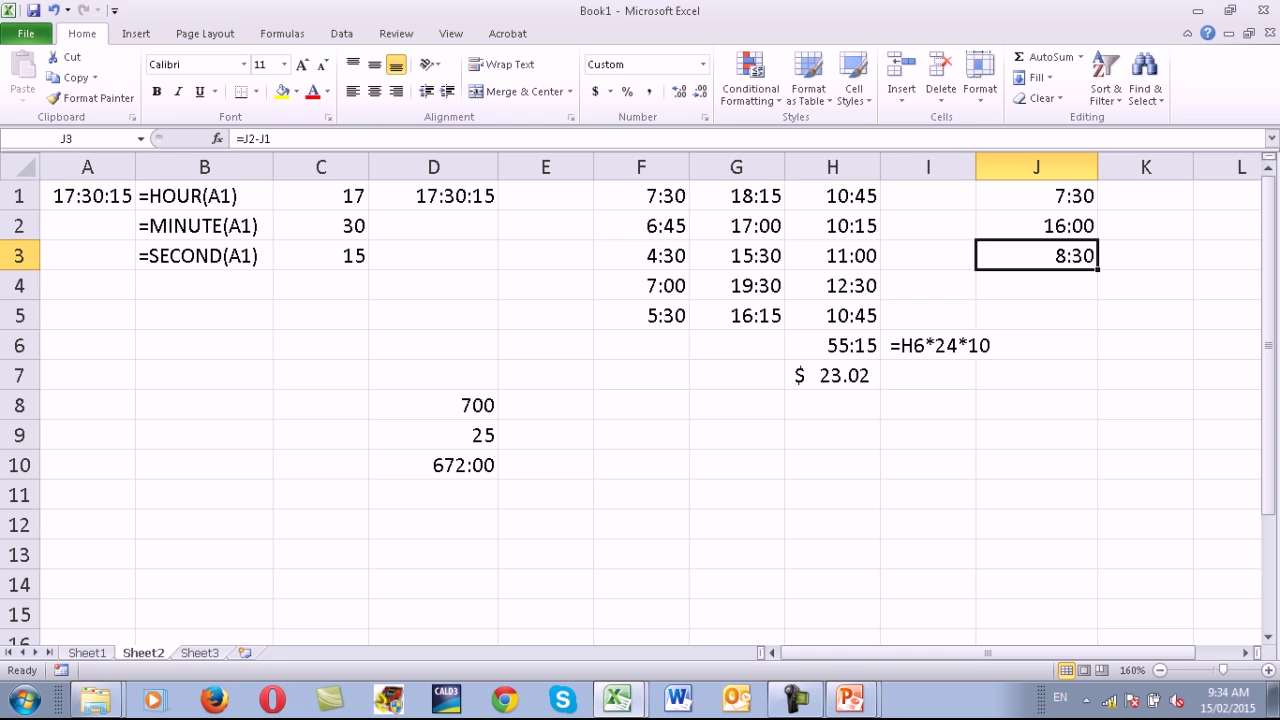
{"action": "key", "text": "F2"}
{"action": "type", "text": "-2:0"}
{"action": "key", "text": "Return"}
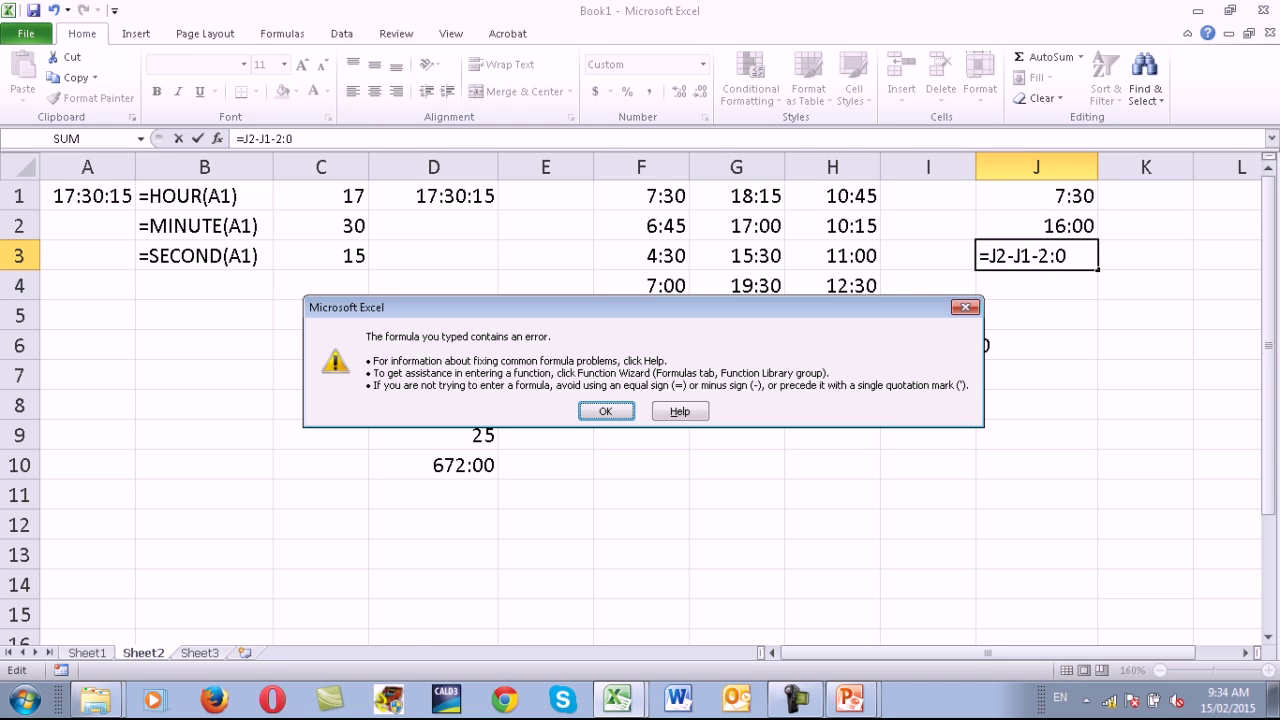
{"action": "key", "text": "Return"}
{"action": "key", "text": "Escape"}
Enter 2:00 in J4 and =J3-J4 in J5, giving 6:30.
{"action": "left_click", "coordinate": [1036, 285]}
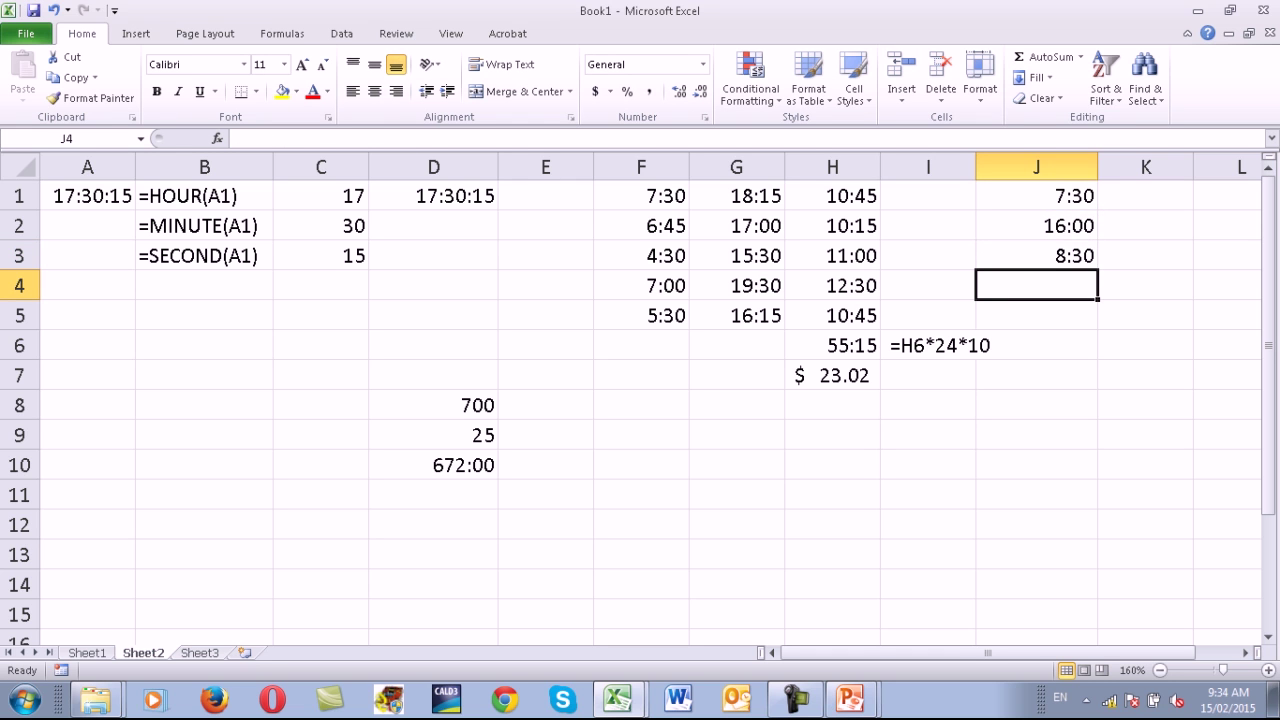
{"action": "type", "text": "2:00"}
{"action": "key", "text": "Return"}
{"action": "type", "text": "="}
{"action": "key", "text": "Up"}
{"action": "key", "text": "Up"}
{"action": "type", "text": "-"}
{"action": "key", "text": "Up"}
{"action": "key", "text": "Return"}
{"action": "key", "text": "Up"}
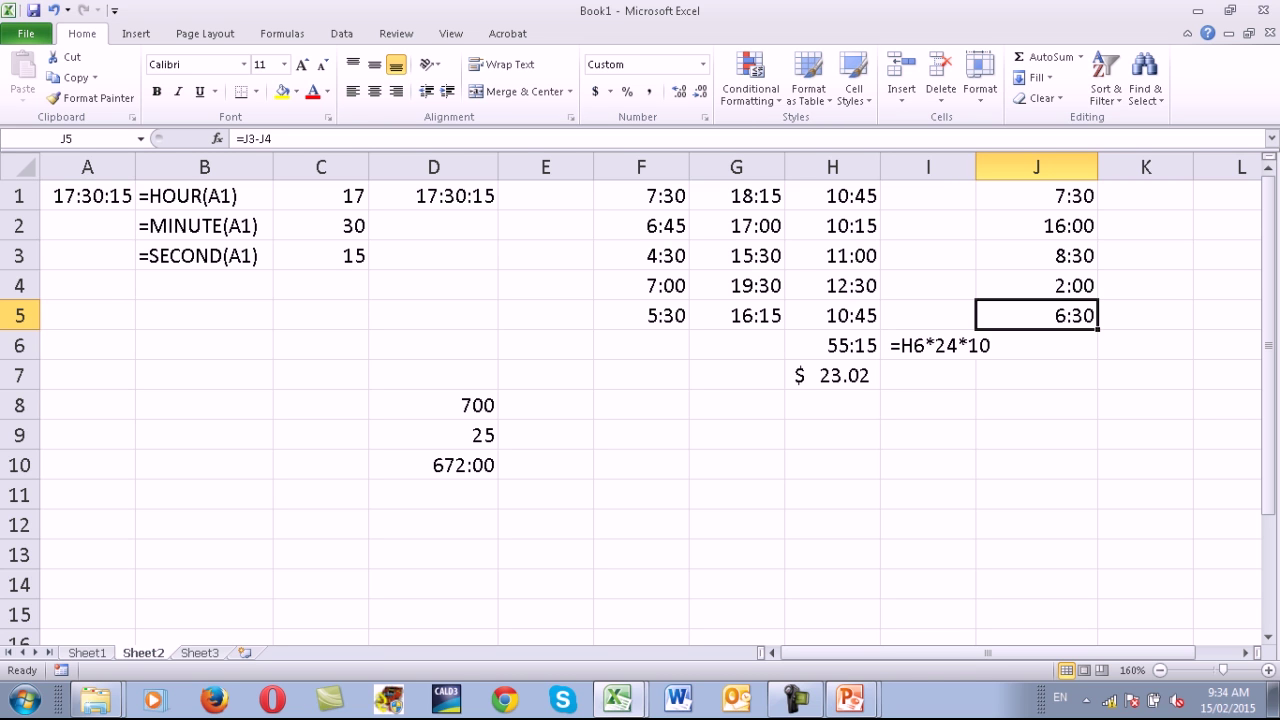
{"action": "left_click", "coordinate": [1036, 285]}
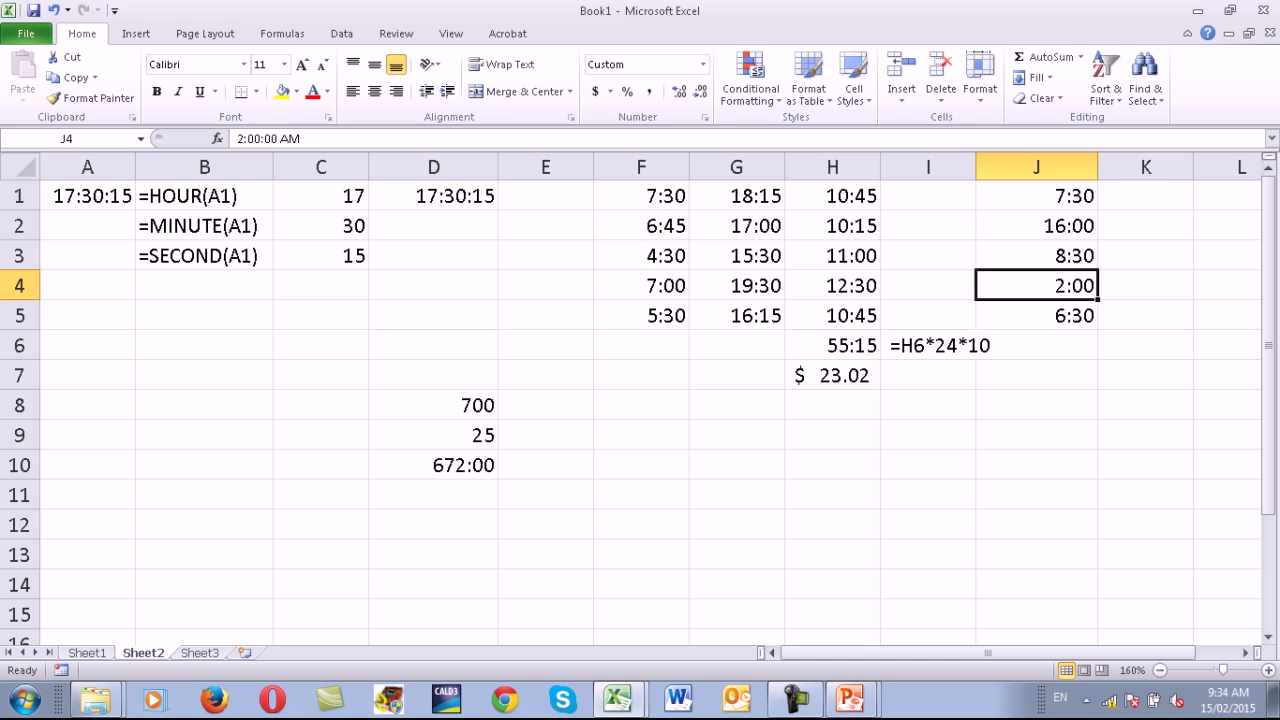
{"action": "left_click", "coordinate": [1036, 255]}
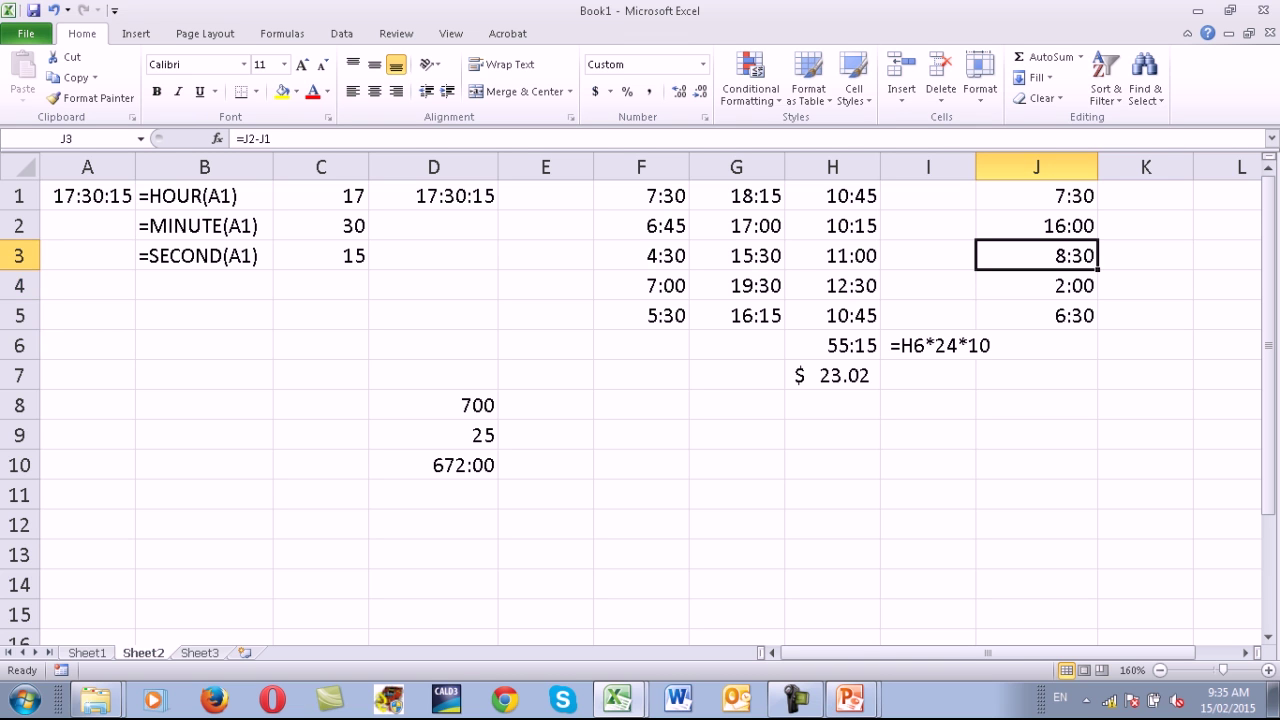
{"action": "key", "text": "F2"}
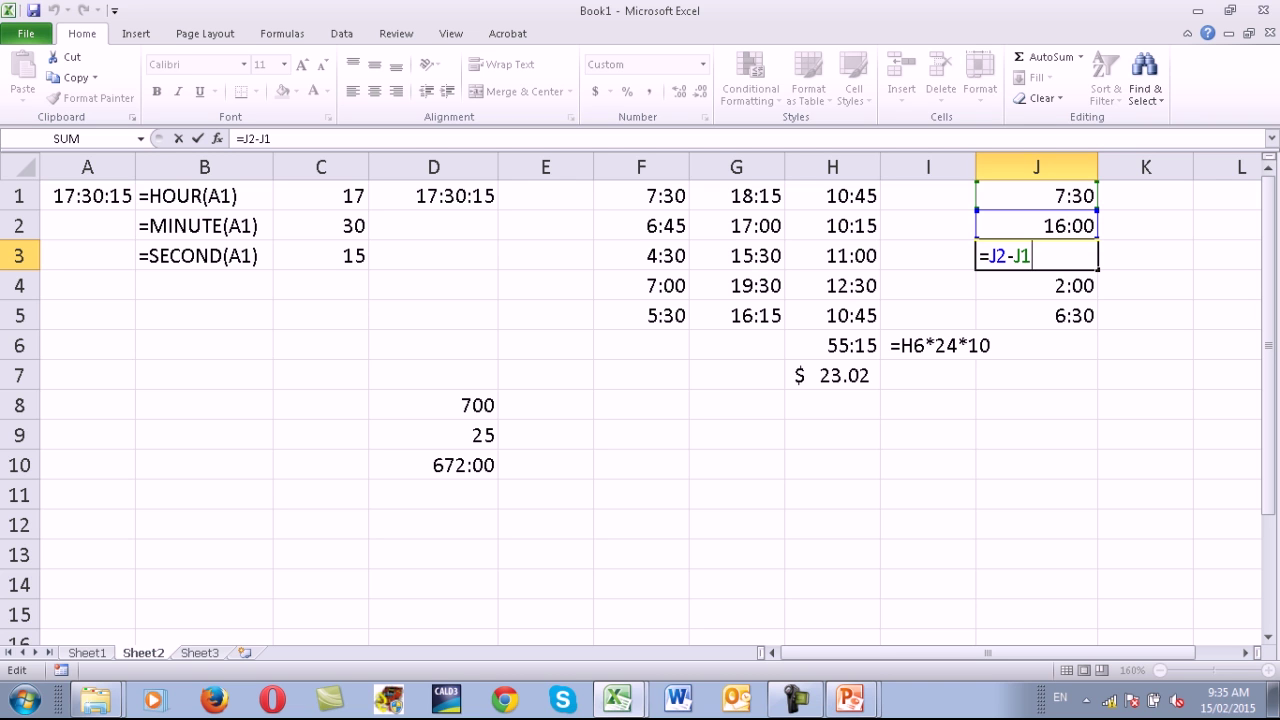
{"action": "key", "text": "ctrl+Return"}
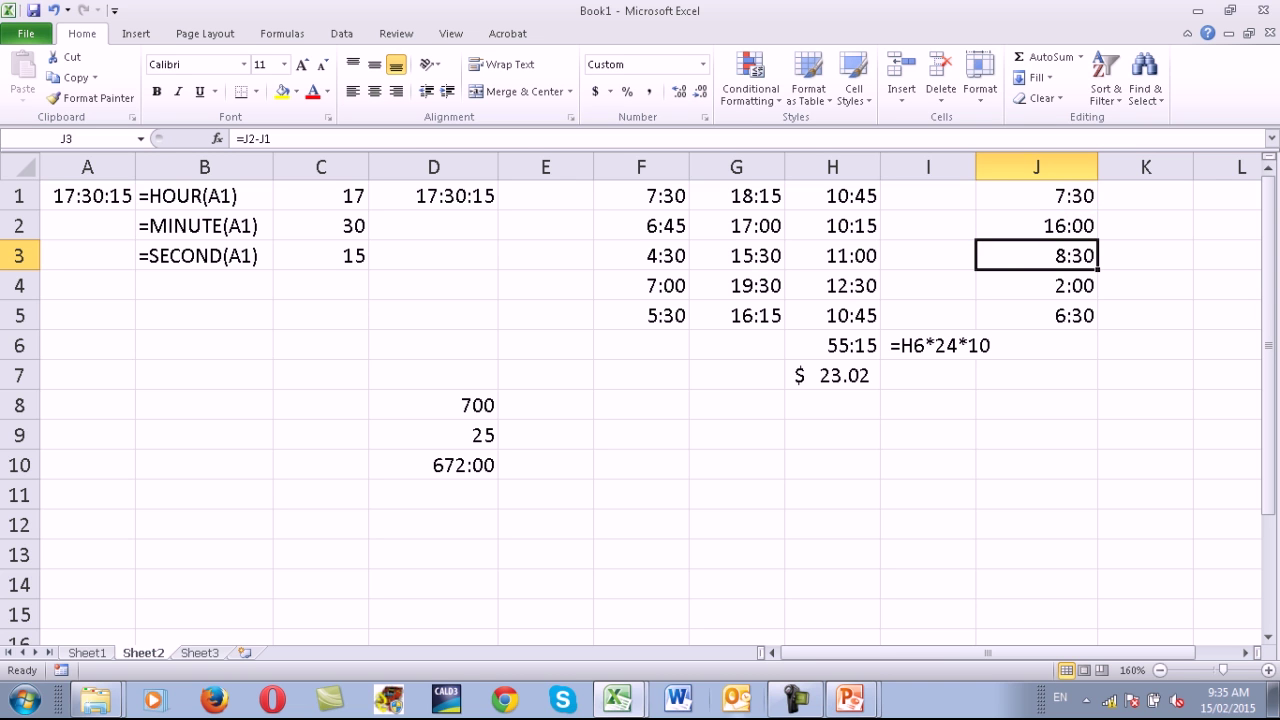
{"action": "key", "text": "ctrl+Page_Down"}
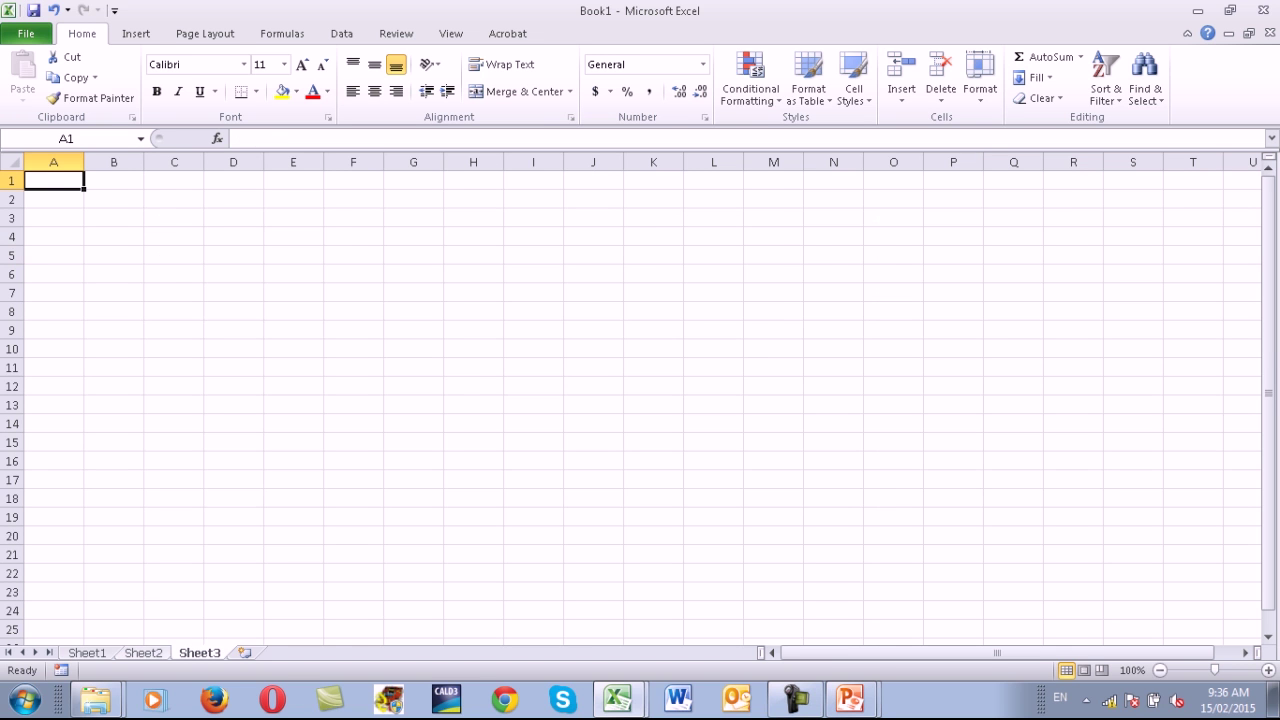
{"action": "key", "text": "ctrl+Page_Up"}
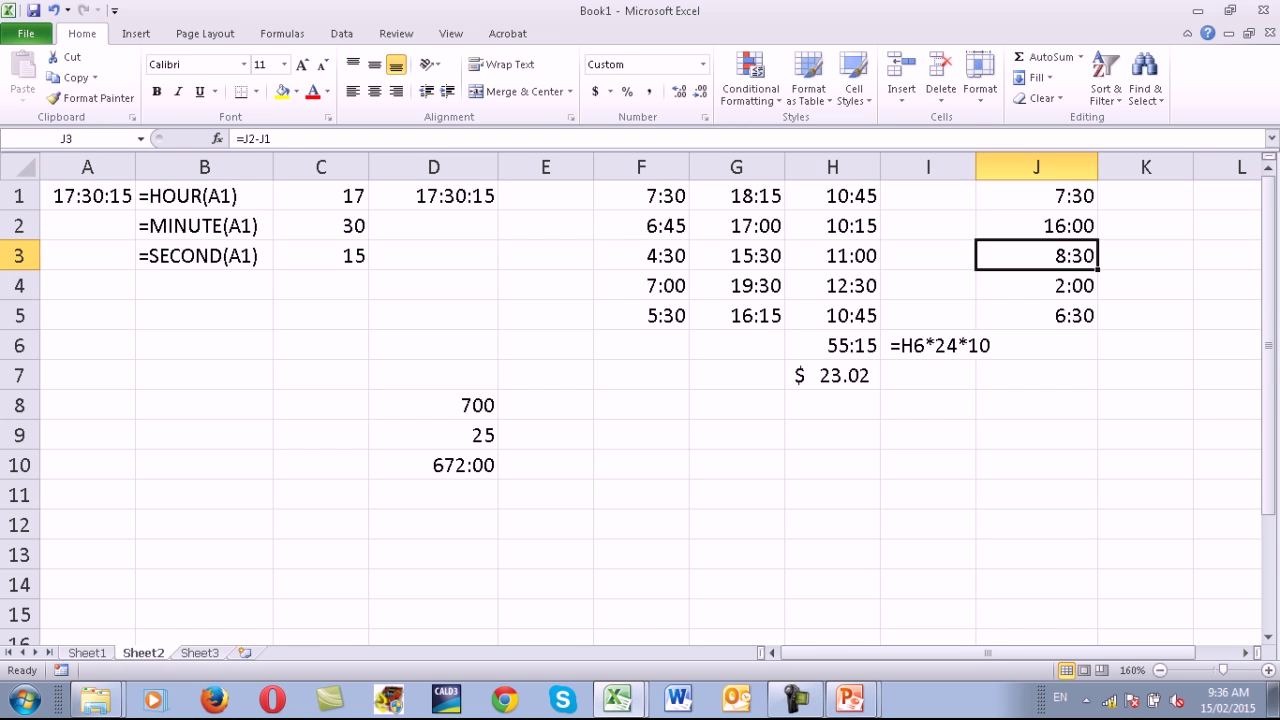
Type Working Hour in B12 and move it into D12 by cutting and pasting.
{"action": "left_click", "coordinate": [204, 524]}
{"action": "left_click", "coordinate": [204, 584]}
{"action": "left_click", "coordinate": [204, 524]}
{"action": "type", "text": "Working "}
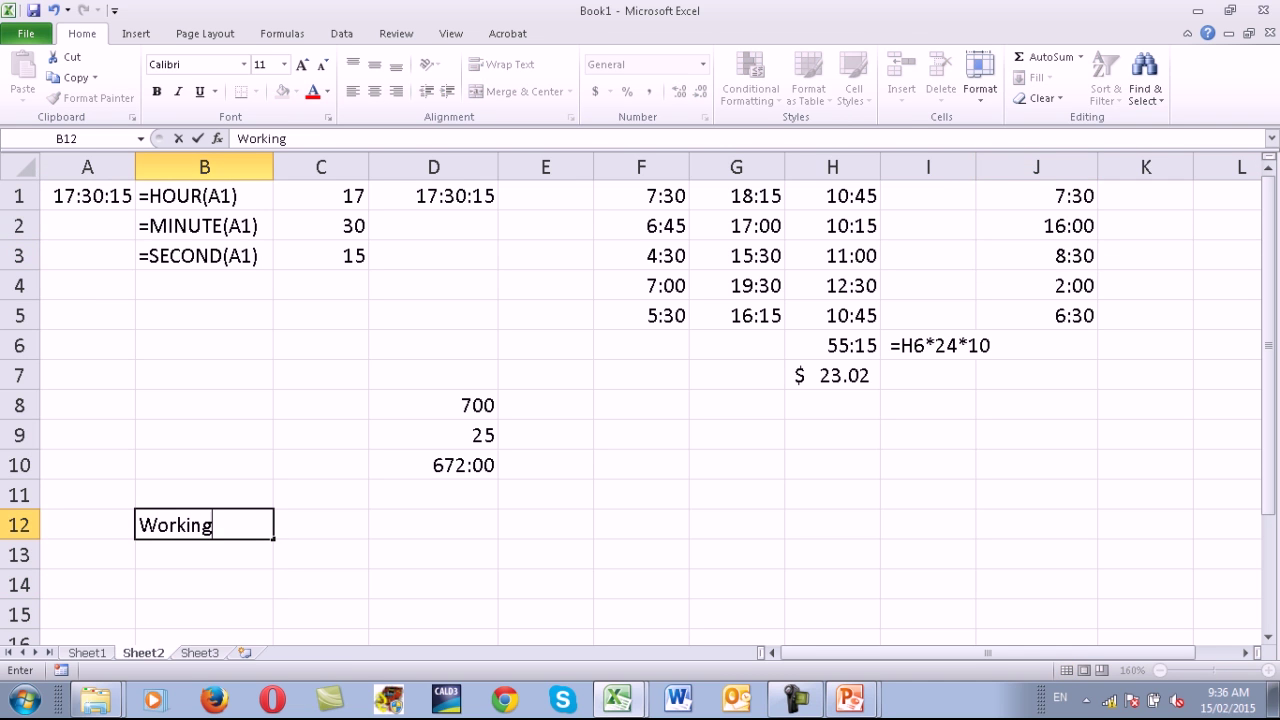
{"action": "type", "text": "Hour"}
{"action": "key", "text": "Return"}
{"action": "left_click", "coordinate": [204, 524]}
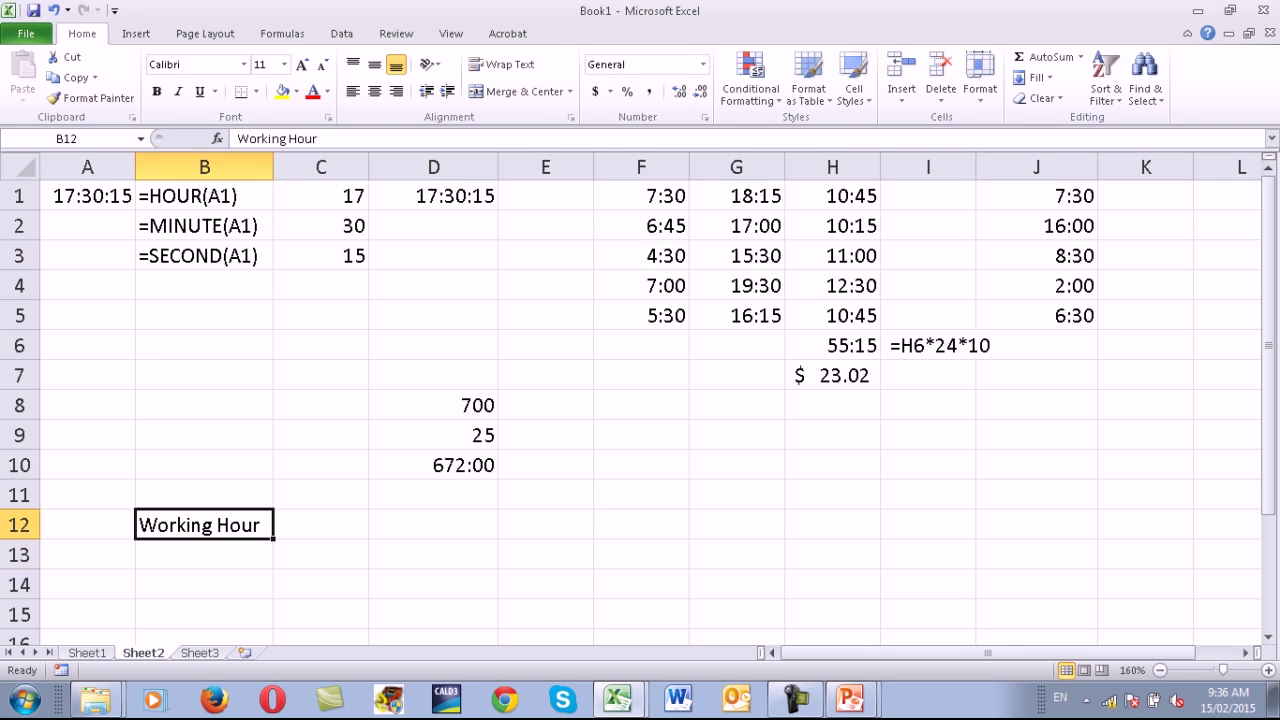
{"action": "key", "text": "ctrl+x"}
{"action": "left_click", "coordinate": [433, 524]}
{"action": "key", "text": "Return"}
Enter the headings In and Out in B12 and C12.
{"action": "left_click", "coordinate": [87, 524]}
{"action": "left_click", "coordinate": [320, 524]}
{"action": "left_click", "coordinate": [204, 524]}
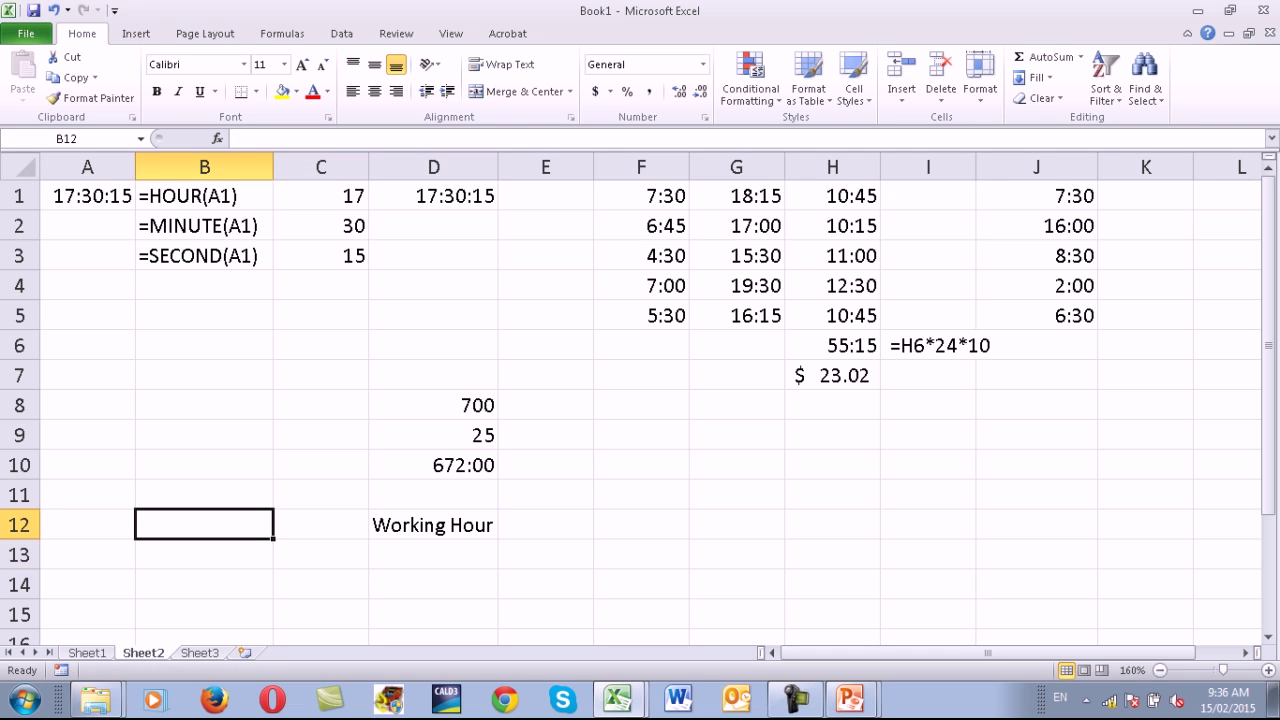
{"action": "type", "text": "In"}
{"action": "key", "text": "Tab"}
{"action": "type", "text": "Out"}
{"action": "key", "text": "Tab"}
Enter the headings Out, In and Leave in E12 through G12.
{"action": "key", "text": "Tab"}
{"action": "key", "text": "Tab"}
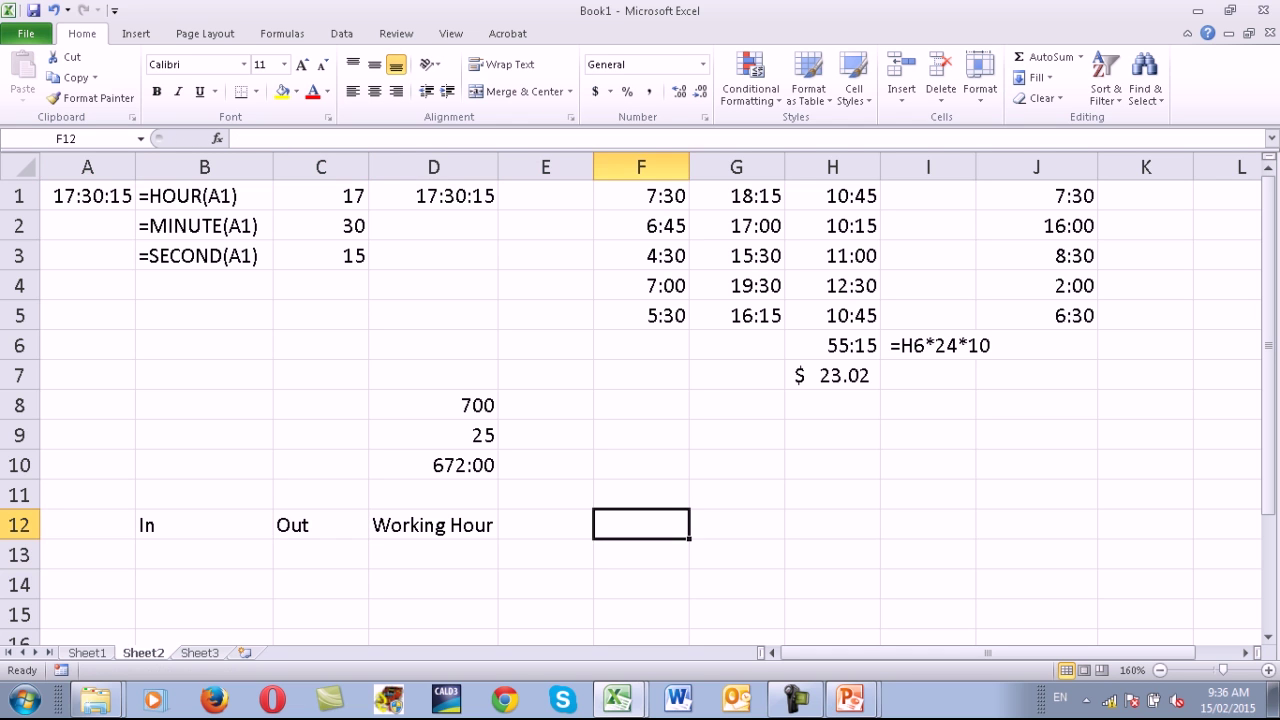
{"action": "left_click", "coordinate": [545, 524]}
{"action": "type", "text": "Out"}
{"action": "key", "text": "Tab"}
{"action": "type", "text": "In"}
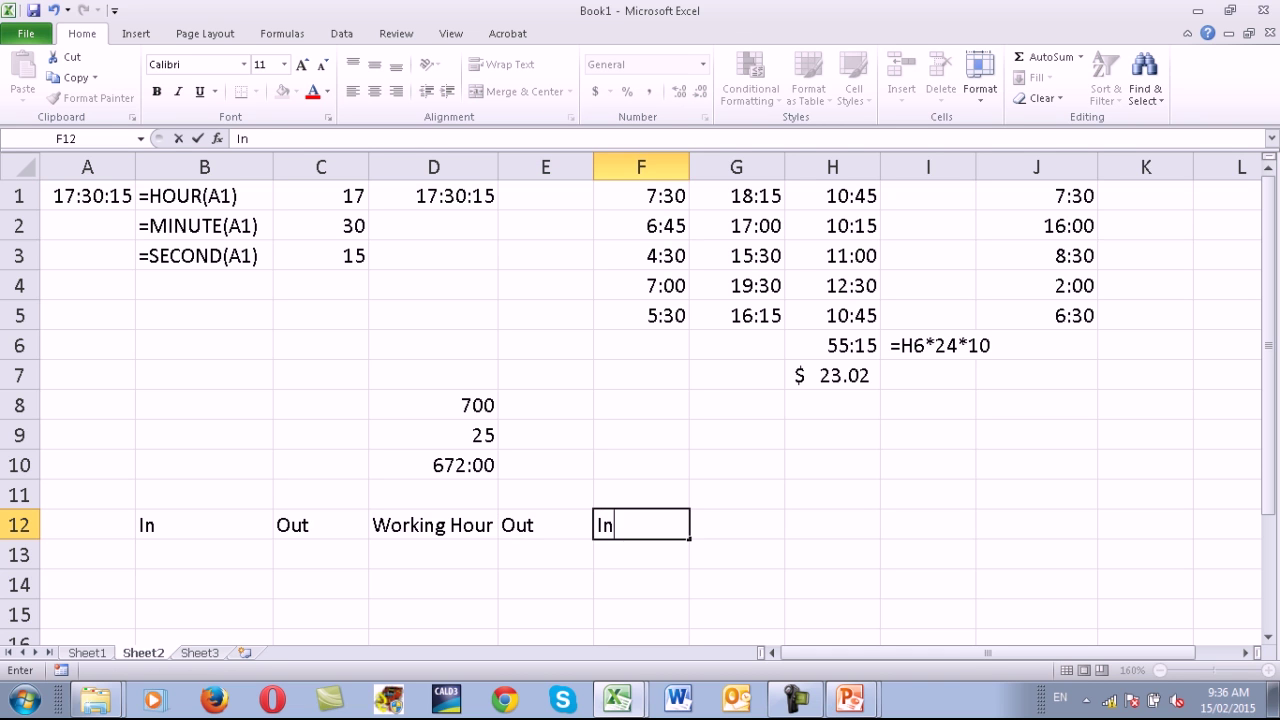
{"action": "key", "text": "Tab"}
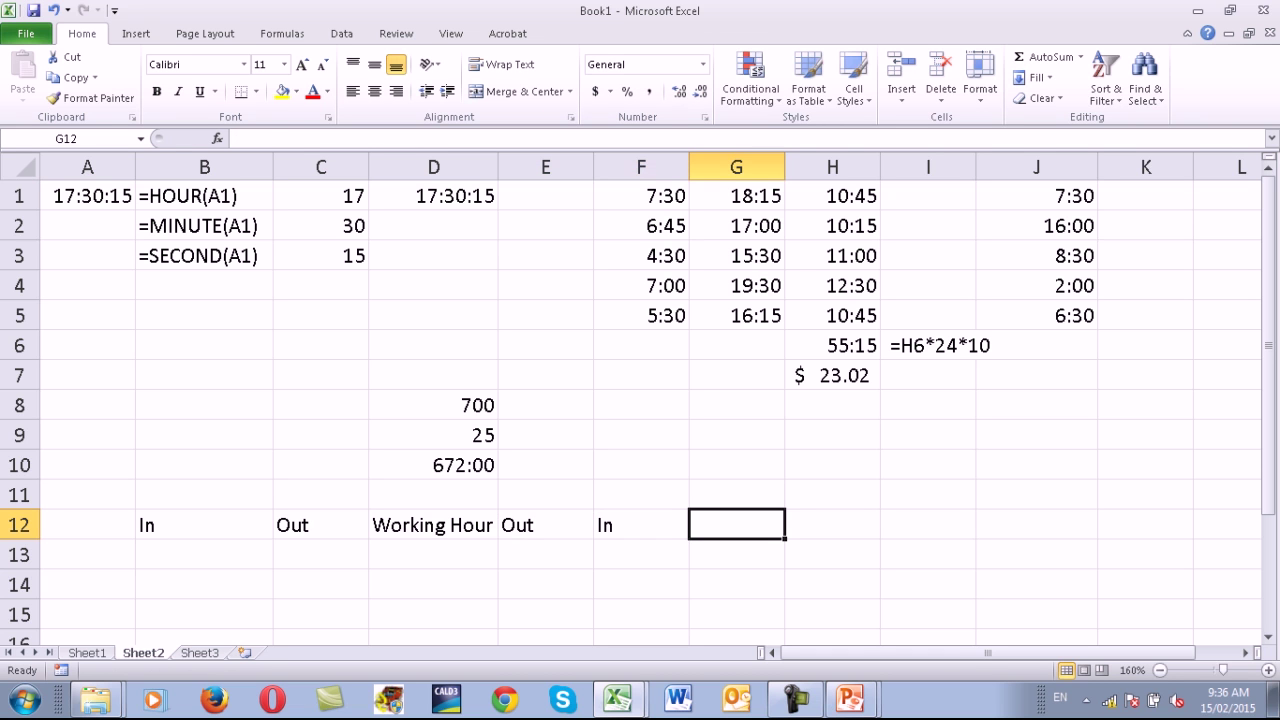
{"action": "type", "text": "Leave"}
{"action": "key", "text": "Return"}
{"action": "key", "text": "Left"}
{"action": "key", "text": "Left"}
{"action": "key", "text": "Left"}
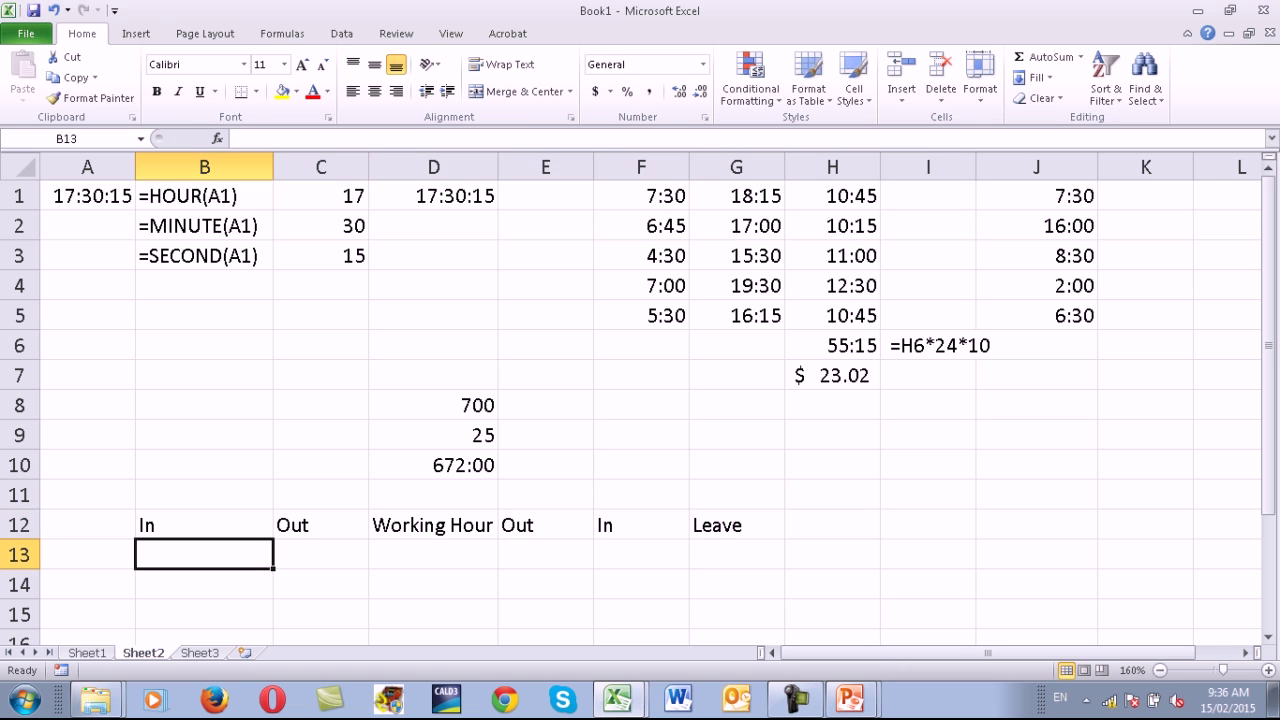
Enter the times 7:00, 9:00, 9:00 and 10:00 in B13, C13, E13 and F13.
{"action": "type", "text": "7:00"}
{"action": "key", "text": "Tab"}
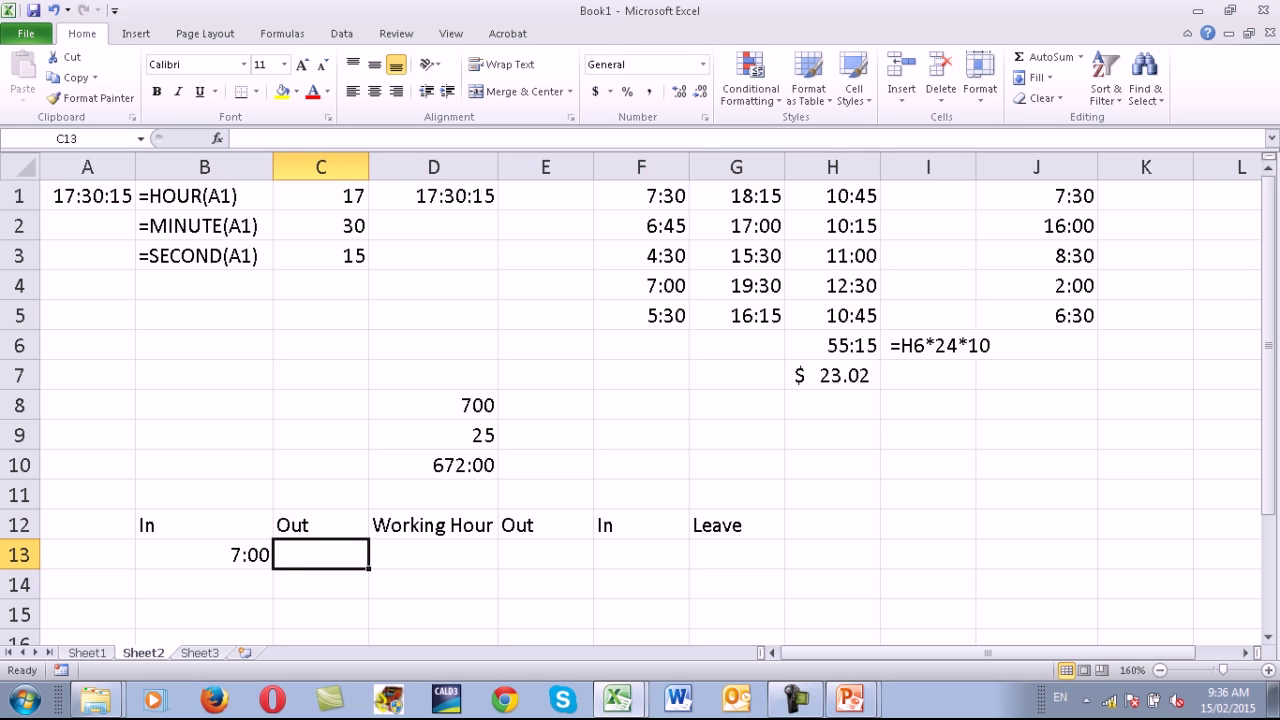
{"action": "type", "text": "9:0"}
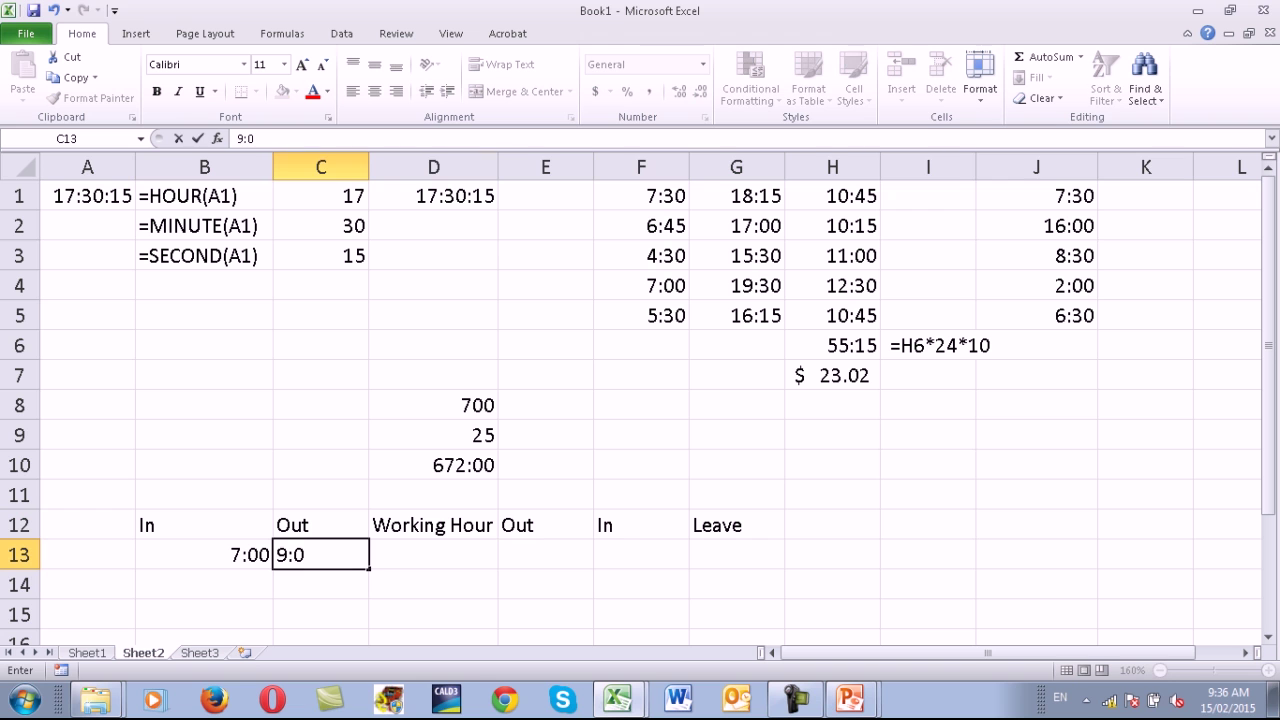
{"action": "type", "text": "0"}
{"action": "key", "text": "Tab"}
{"action": "key", "text": "Tab"}
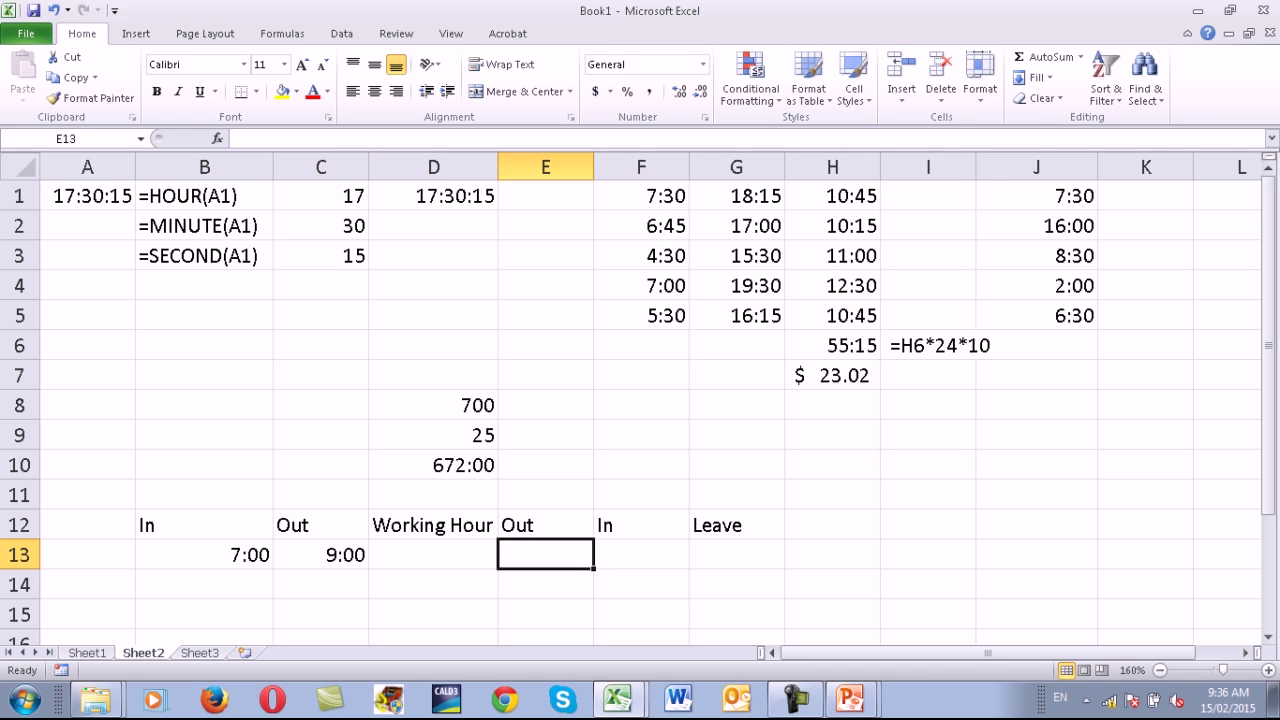
{"action": "type", "text": "9:"}
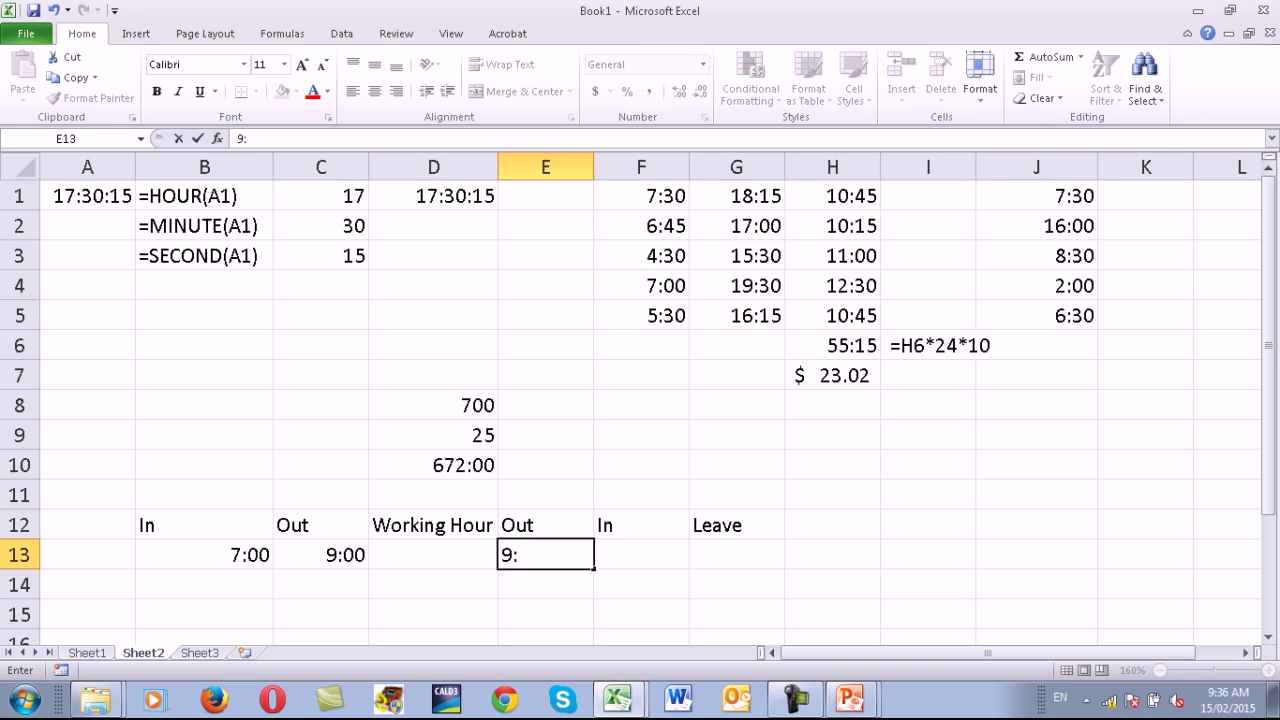
{"action": "type", "text": "00"}
{"action": "key", "text": "Tab"}
{"action": "type", "text": "10:00"}
{"action": "key", "text": "Tab"}
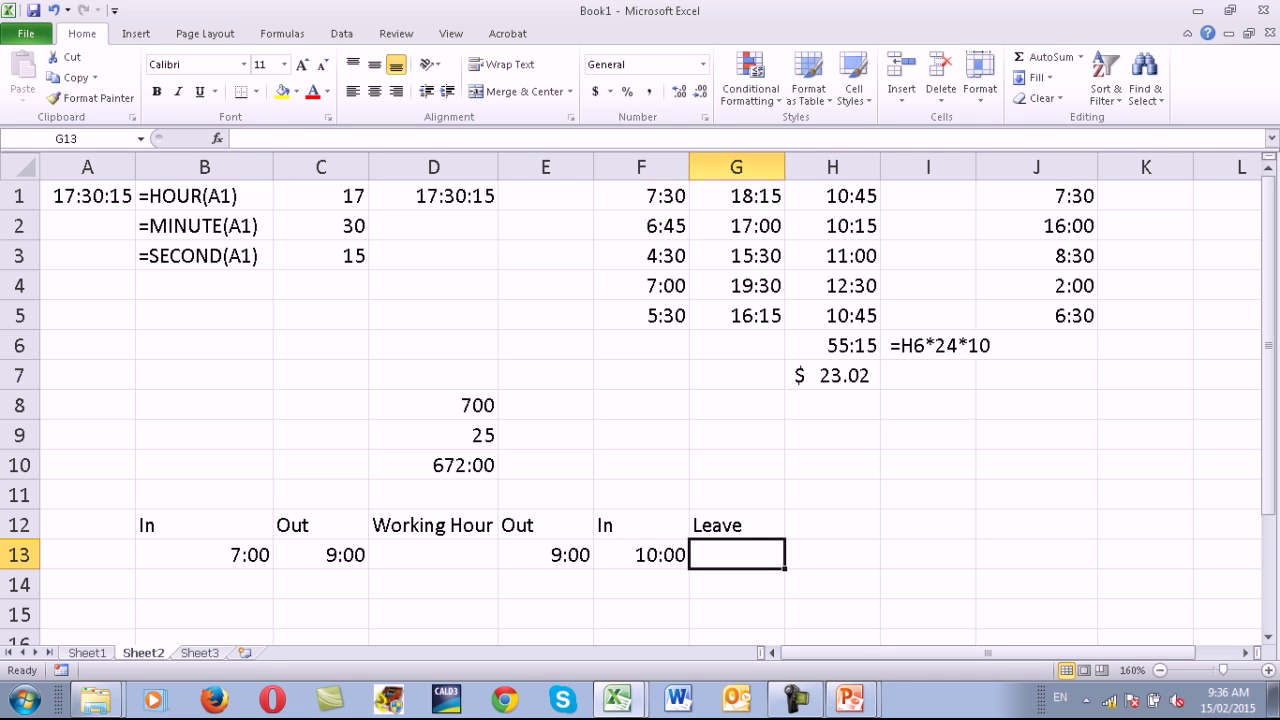
Correct the F13 time from 10:00 to 11:00.
{"action": "key", "text": "Left"}
{"action": "key", "text": "Left"}
{"action": "key", "text": "Left"}
{"action": "key", "text": "Left"}
{"action": "key", "text": "Left"}
{"action": "key", "text": "Down"}
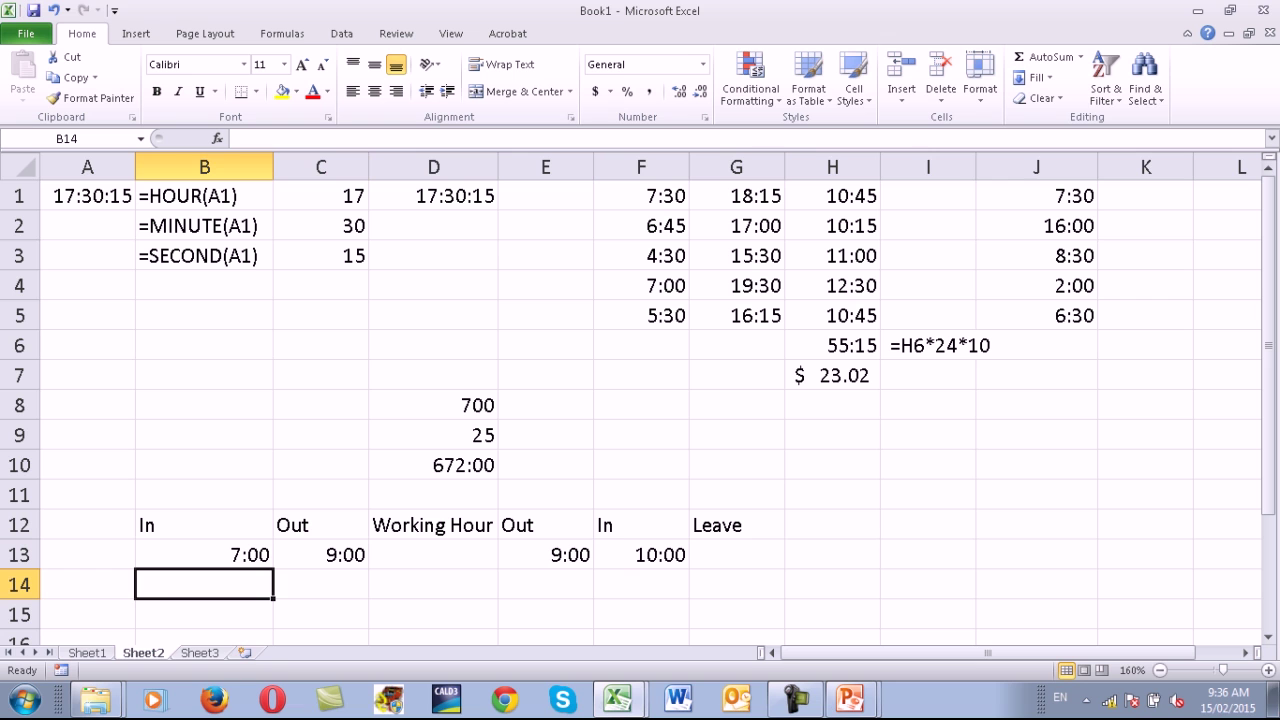
{"action": "type", "text": "11:"}
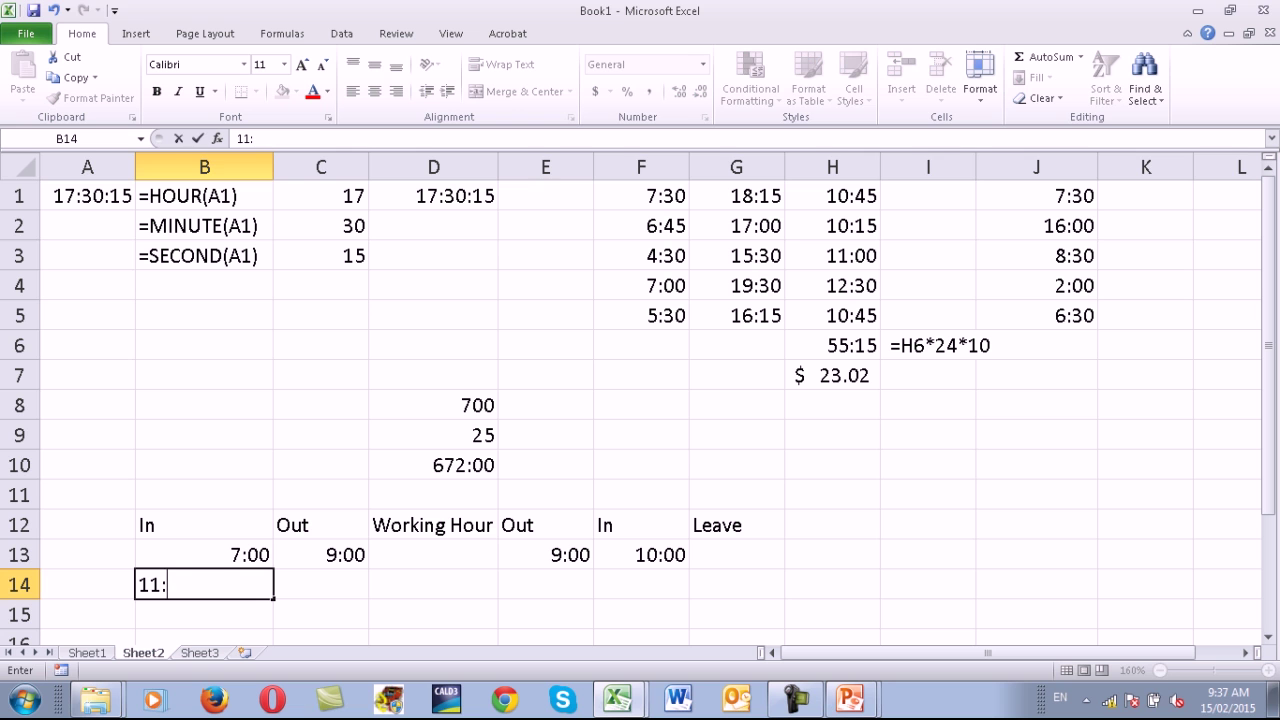
{"action": "key", "text": "Escape"}
{"action": "left_click", "coordinate": [321, 554]}
{"action": "left_click", "coordinate": [641, 554]}
{"action": "key", "text": "F2"}
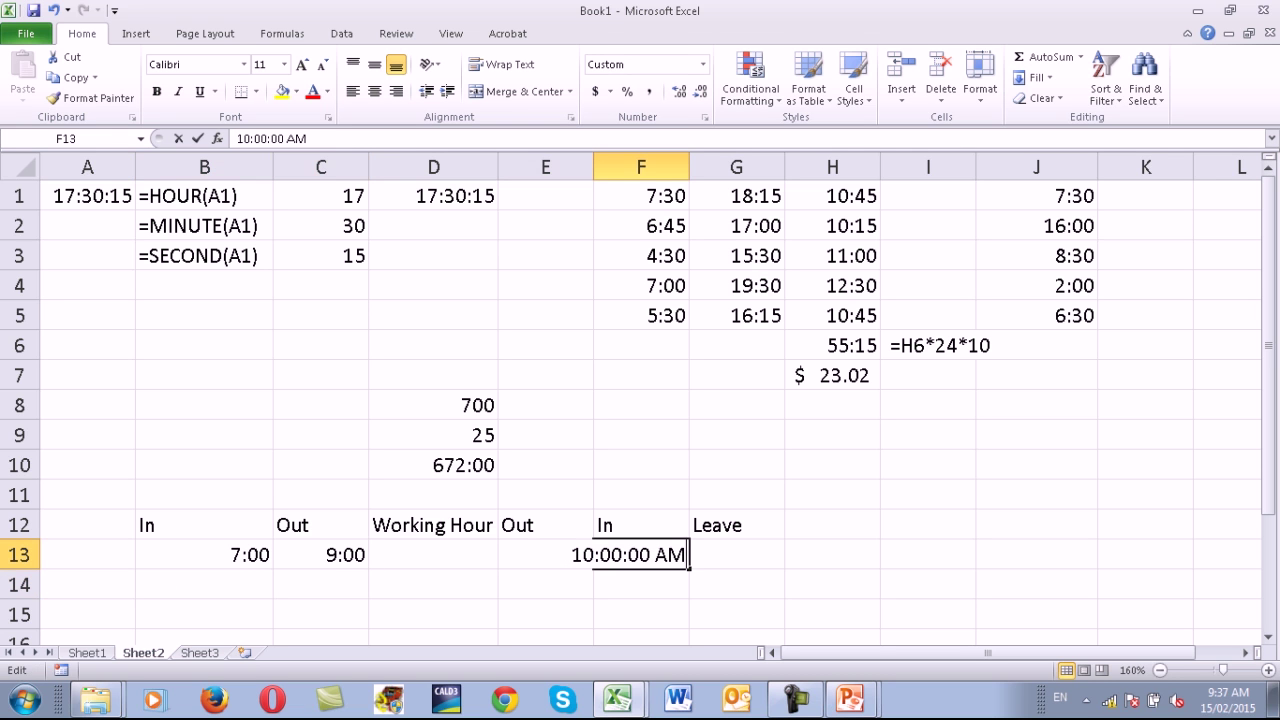
{"action": "key", "text": "Left"}
{"action": "key", "text": "Left"}
{"action": "key", "text": "Left"}
{"action": "key", "text": "Left"}
{"action": "key", "text": "Left"}
{"action": "key", "text": "Left"}
{"action": "key", "text": "shift+Left"}
{"action": "type", "text": "1"}
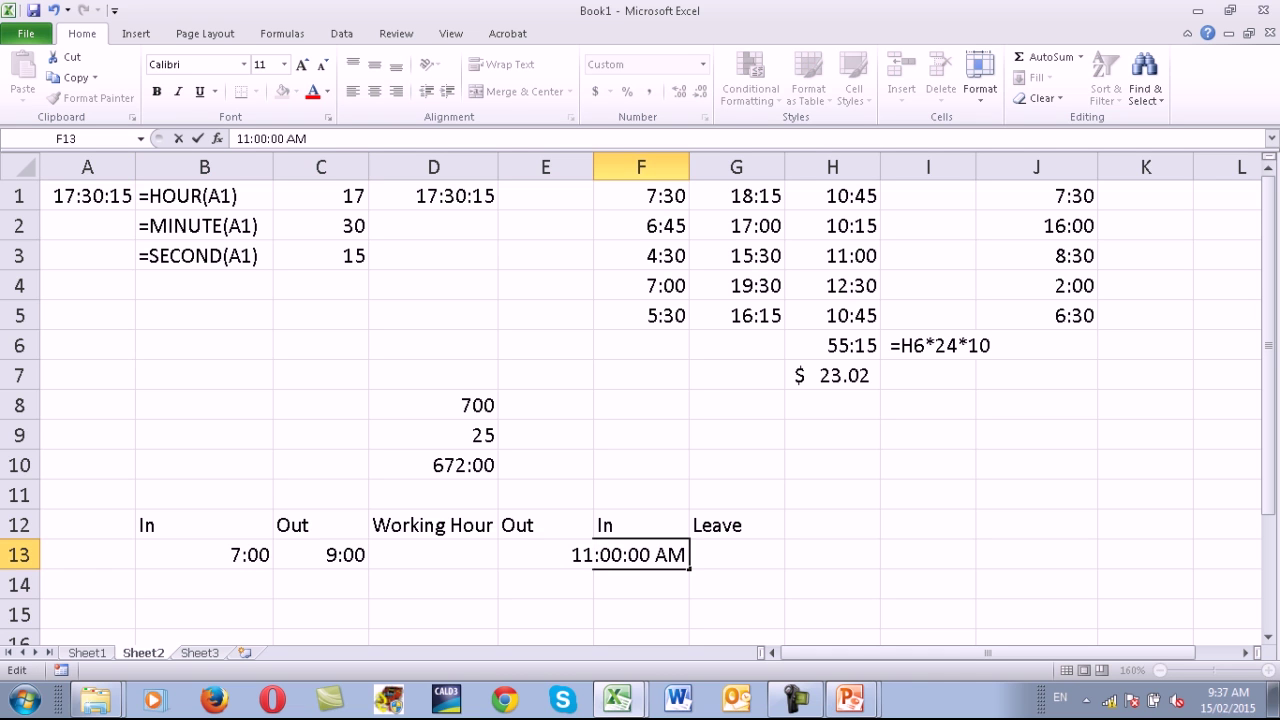
{"action": "key", "text": "Return"}
Make B14 a link to F13 (=F13) so it shows 11:00.
{"action": "key", "text": "Left"}
{"action": "key", "text": "Left"}
{"action": "key", "text": "Left"}
{"action": "key", "text": "Left"}
{"action": "type", "text": "11:00"}
{"action": "key", "text": "Tab"}
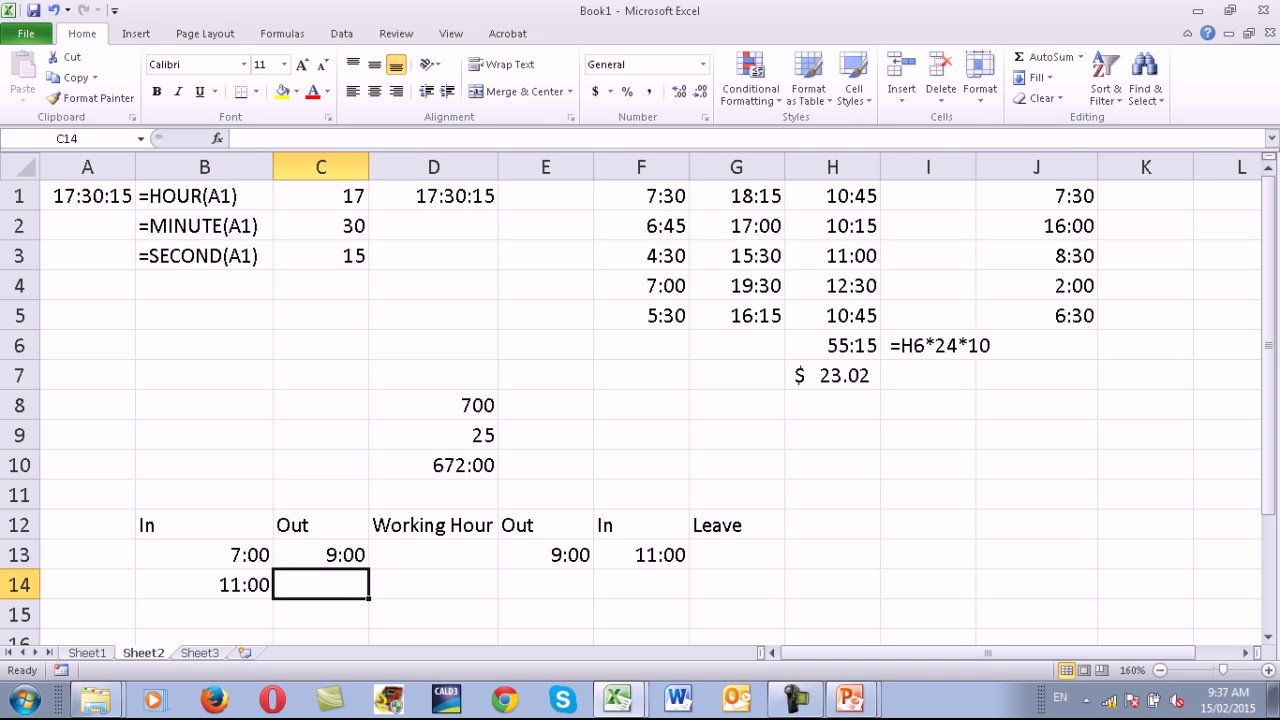
{"action": "key", "text": "Left"}
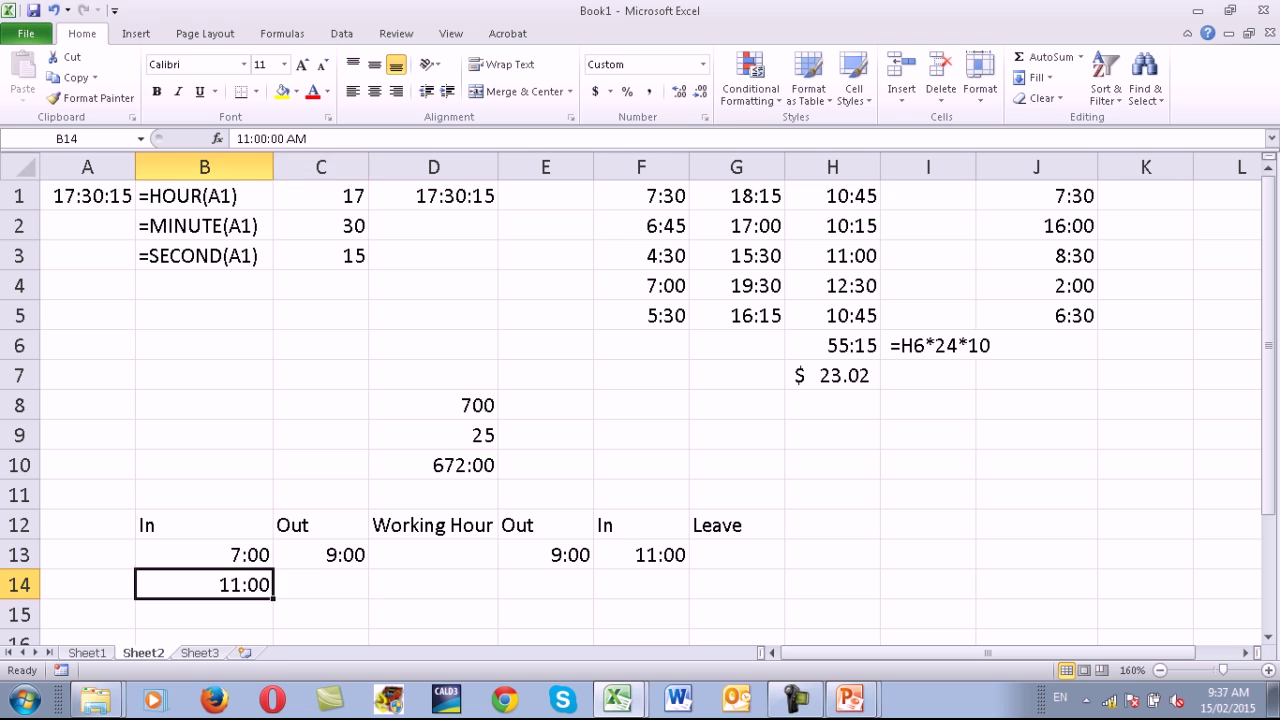
{"action": "type", "text": "="}
{"action": "key", "text": "Up"}
{"action": "key", "text": "Right"}
{"action": "key", "text": "Right"}
Enter 12:00 in C14 and fill the B14 formula down into B15.
{"action": "key", "text": "Right"}
{"action": "key", "text": "Right"}
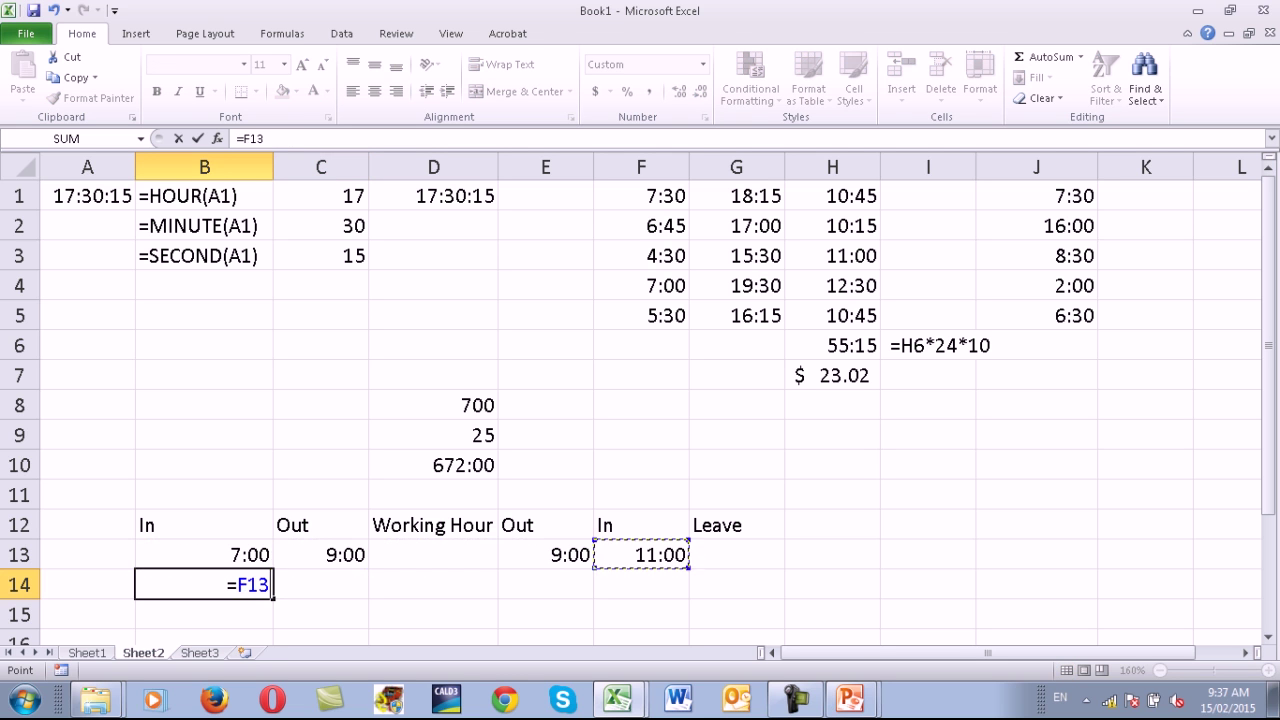
{"action": "key", "text": "Return"}
{"action": "key", "text": "Up"}
{"action": "key", "text": "Right"}
{"action": "type", "text": "12"}
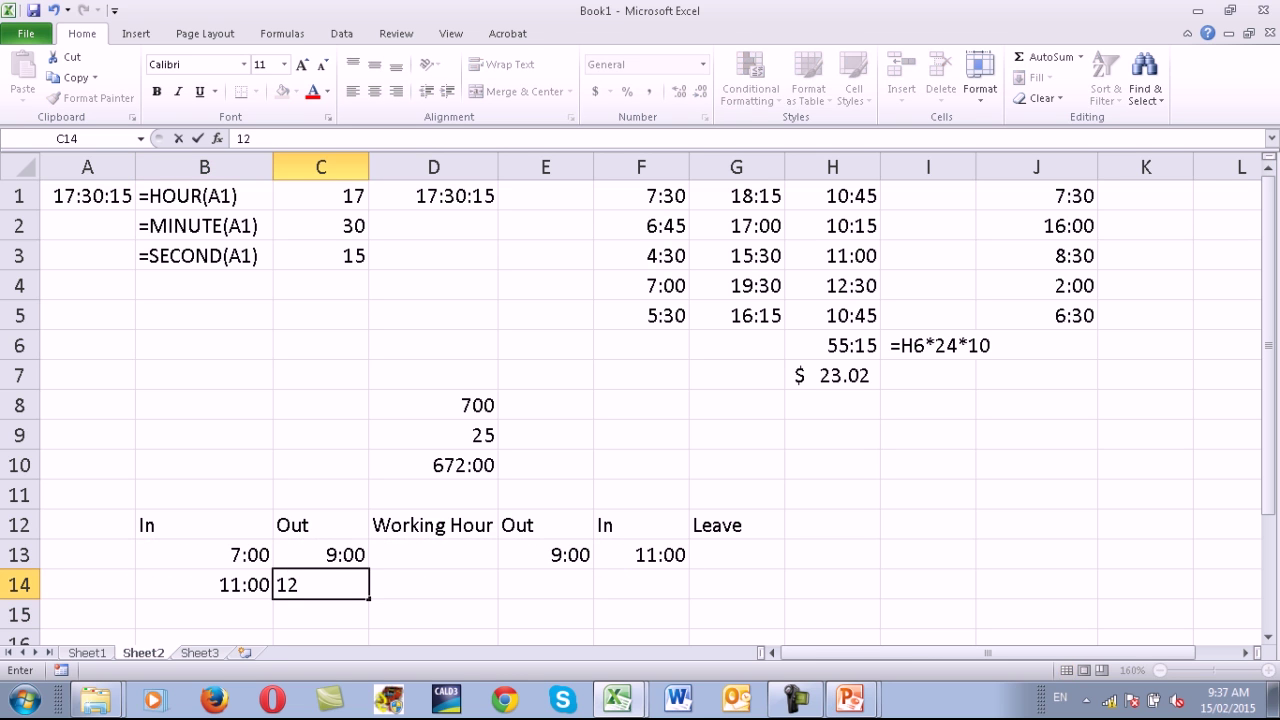
{"action": "type", "text": ":0"}
{"action": "key", "text": "Return"}
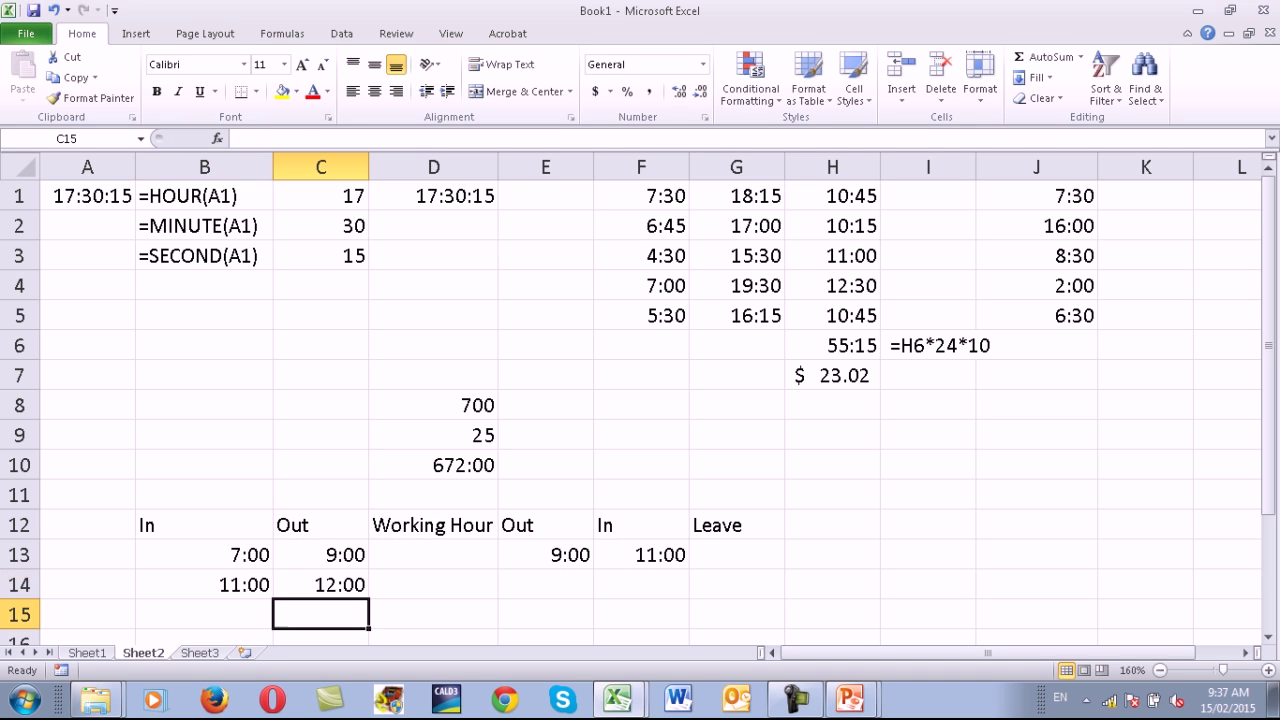
{"action": "key", "text": "Up"}
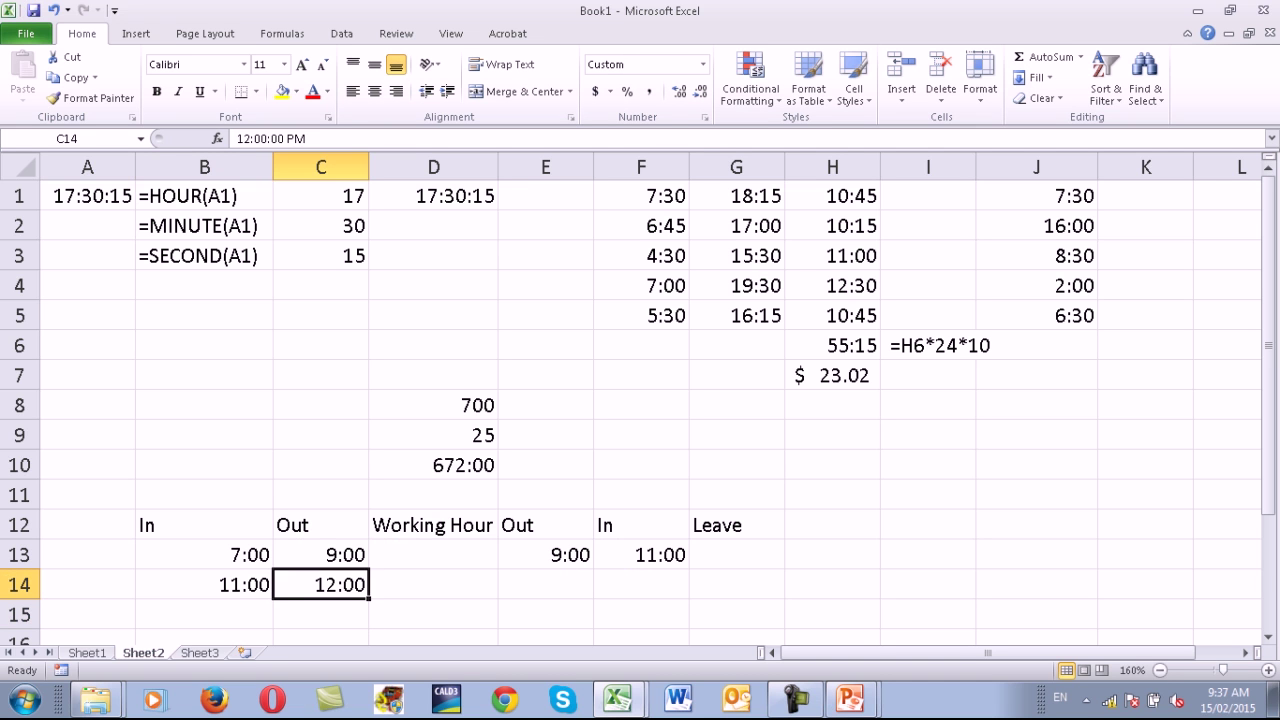
{"action": "key", "text": "Left"}
{"action": "left_click_drag", "start_coordinate": [272, 599], "coordinate": [275, 625]}
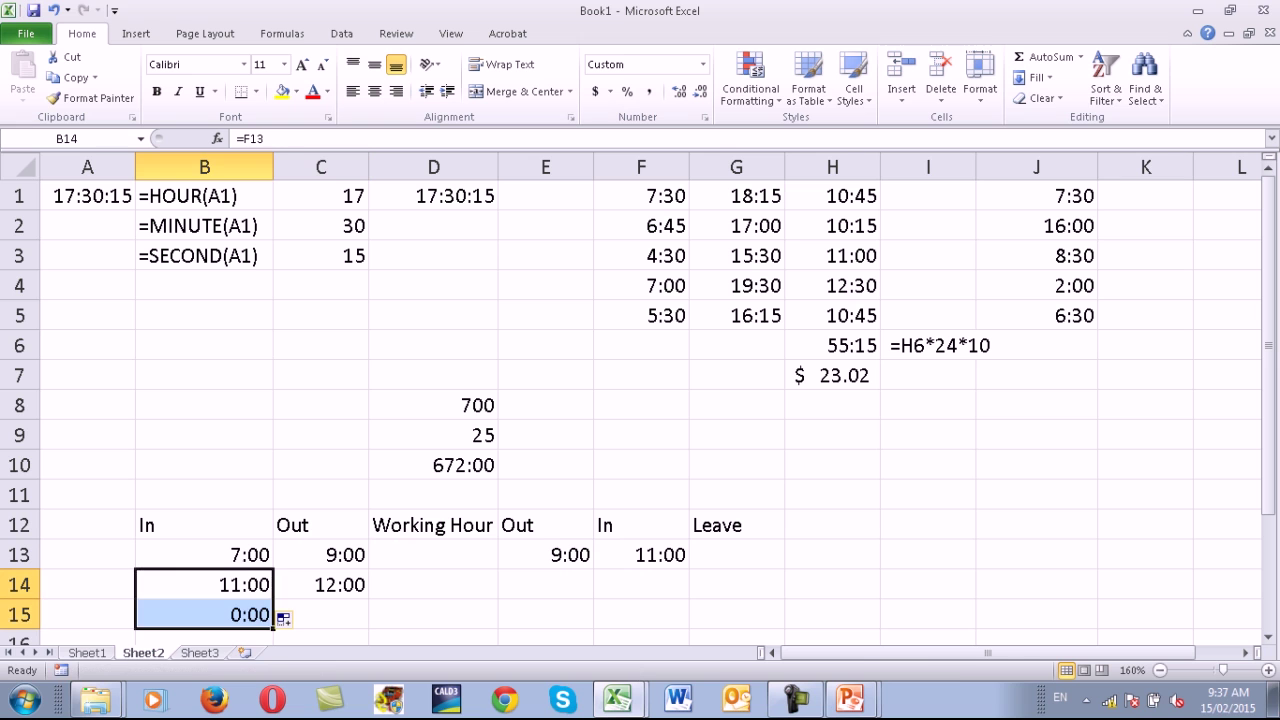
{"action": "key", "text": "Right"}
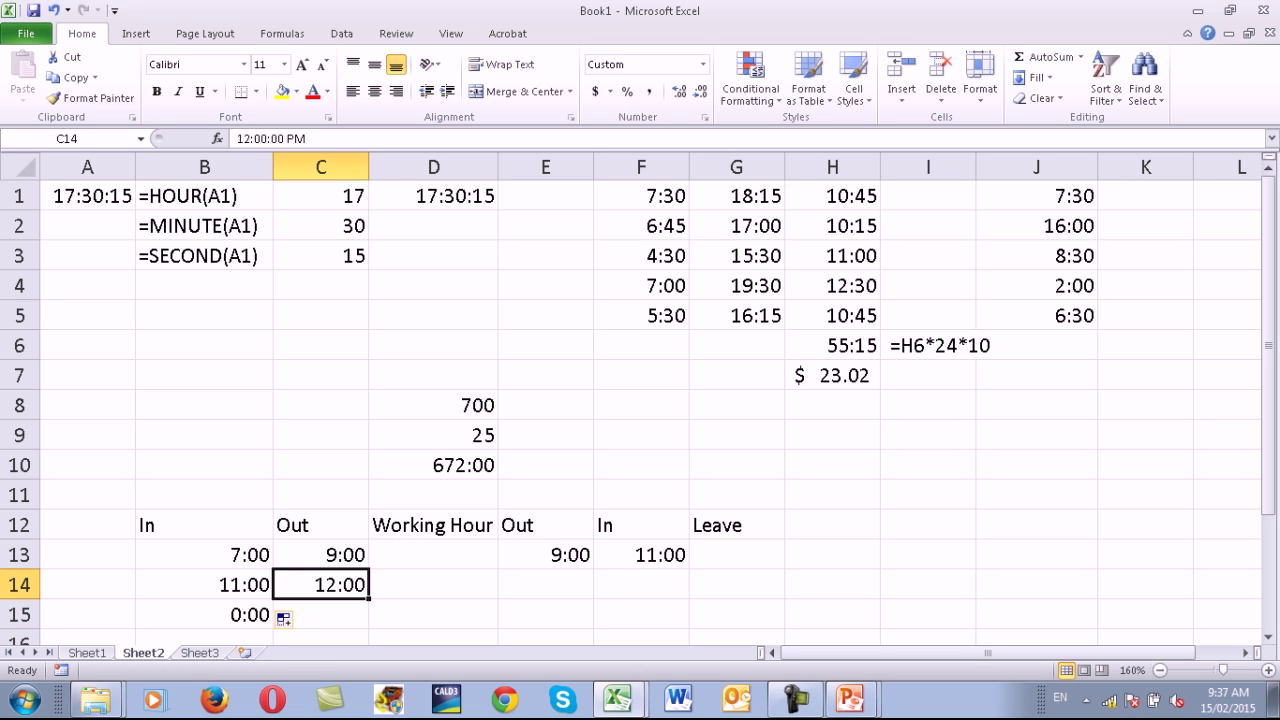
Change the C14 Out time to 15:00.
{"action": "left_click", "coordinate": [545, 584]}
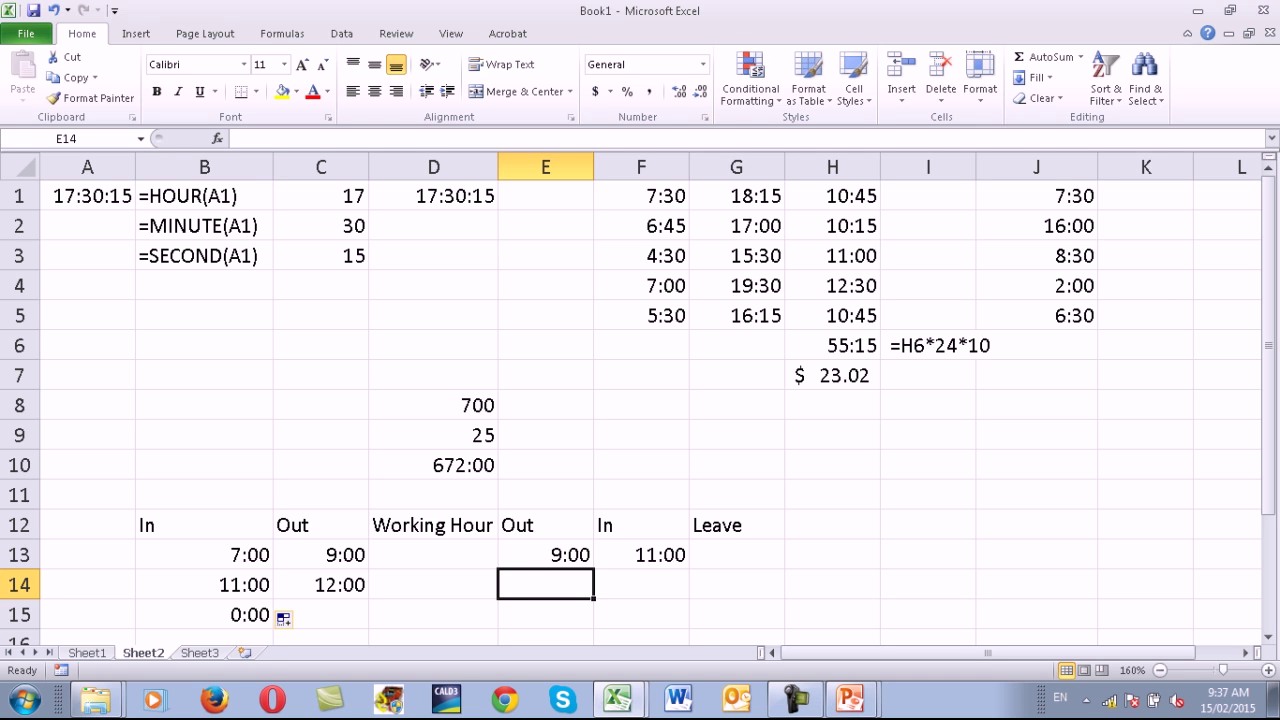
{"action": "type", "text": "3:"}
{"action": "key", "text": "Escape"}
{"action": "key", "text": "Left"}
{"action": "key", "text": "Left"}
{"action": "key", "text": "Right"}
{"action": "key", "text": "Right"}
{"action": "key", "text": "Left"}
{"action": "key", "text": "Left"}
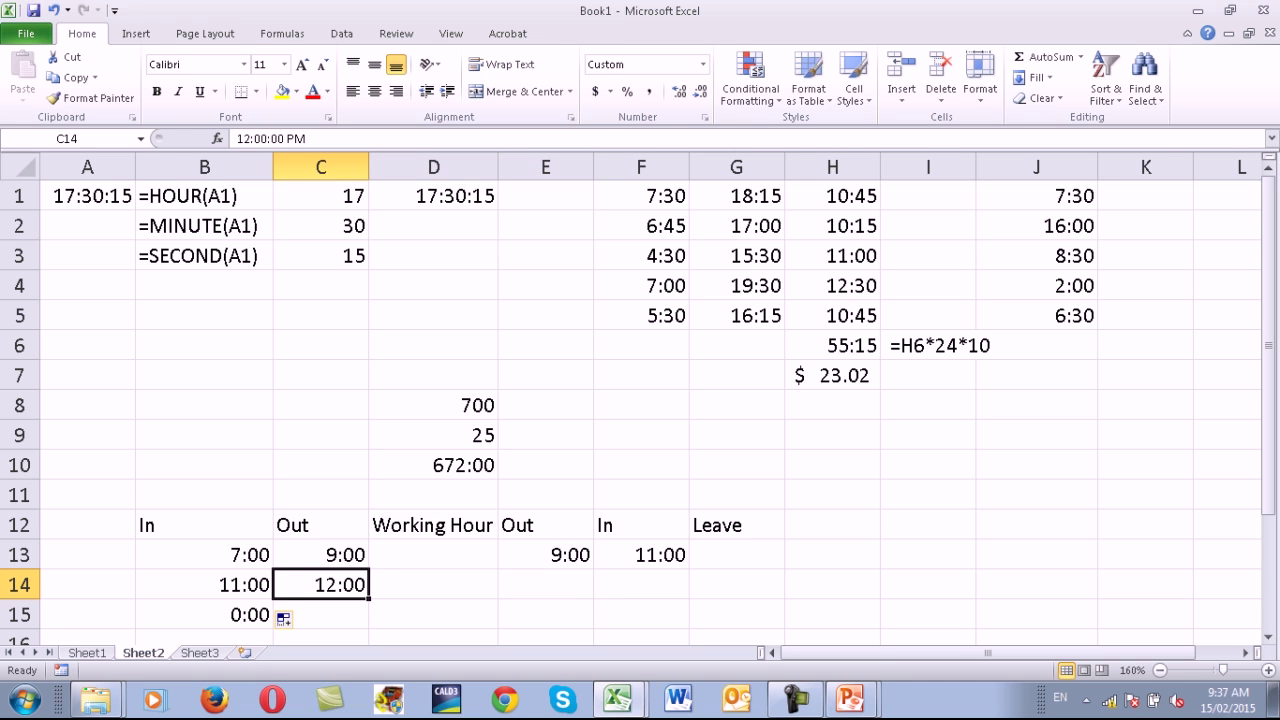
{"action": "type", "text": "15:0"}
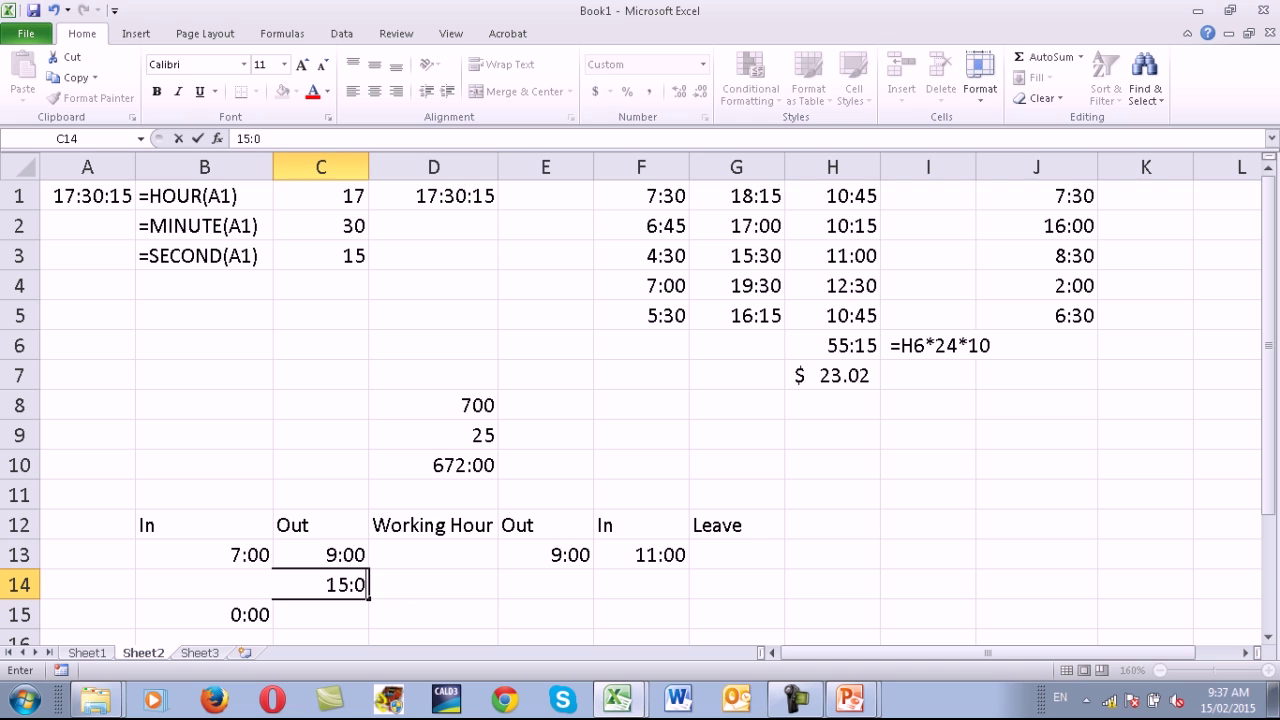
{"action": "type", "text": "0"}
{"action": "key", "text": "Tab"}
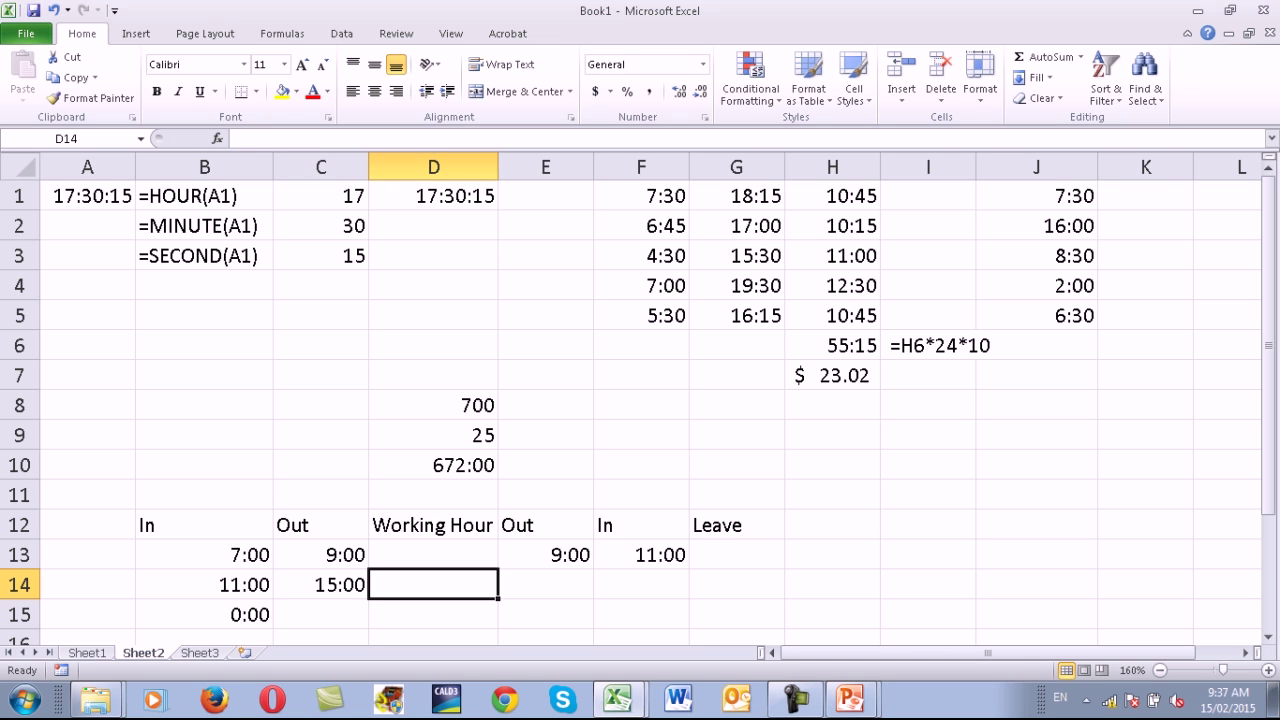
Enter 15:00 in E14 and 16:00 in F14.
{"action": "key", "text": "Tab"}
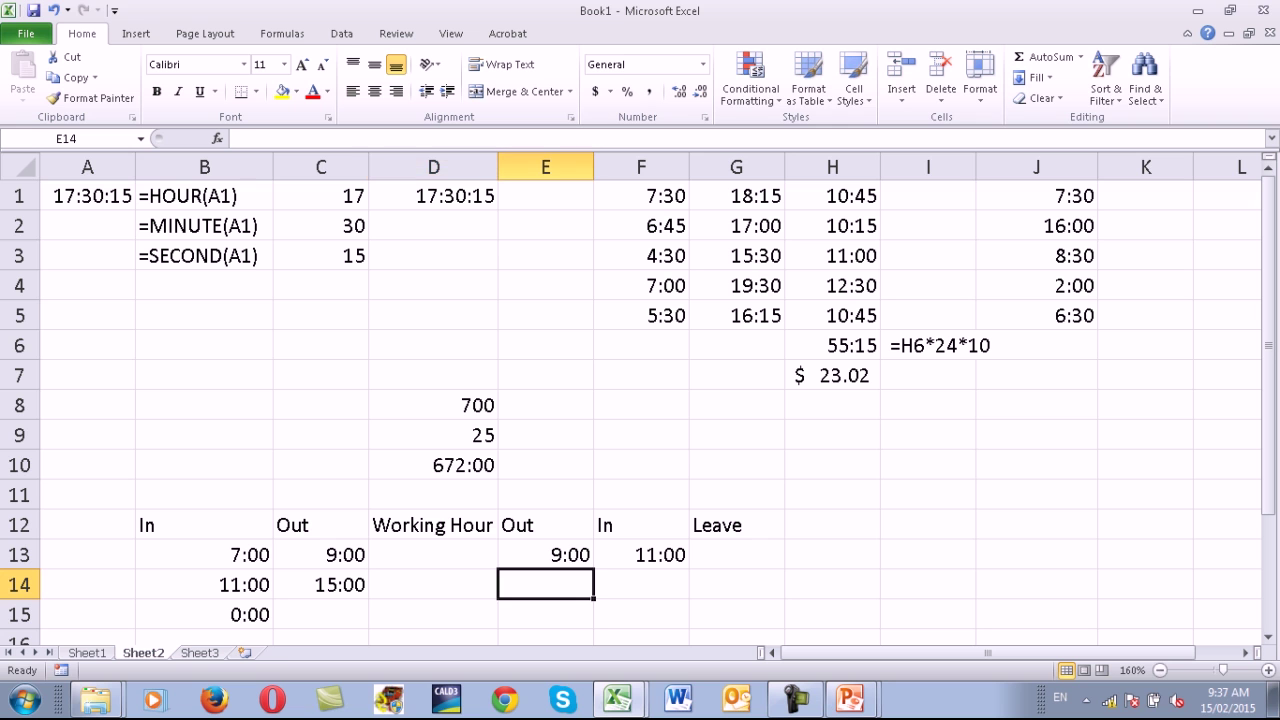
{"action": "type", "text": "15:"}
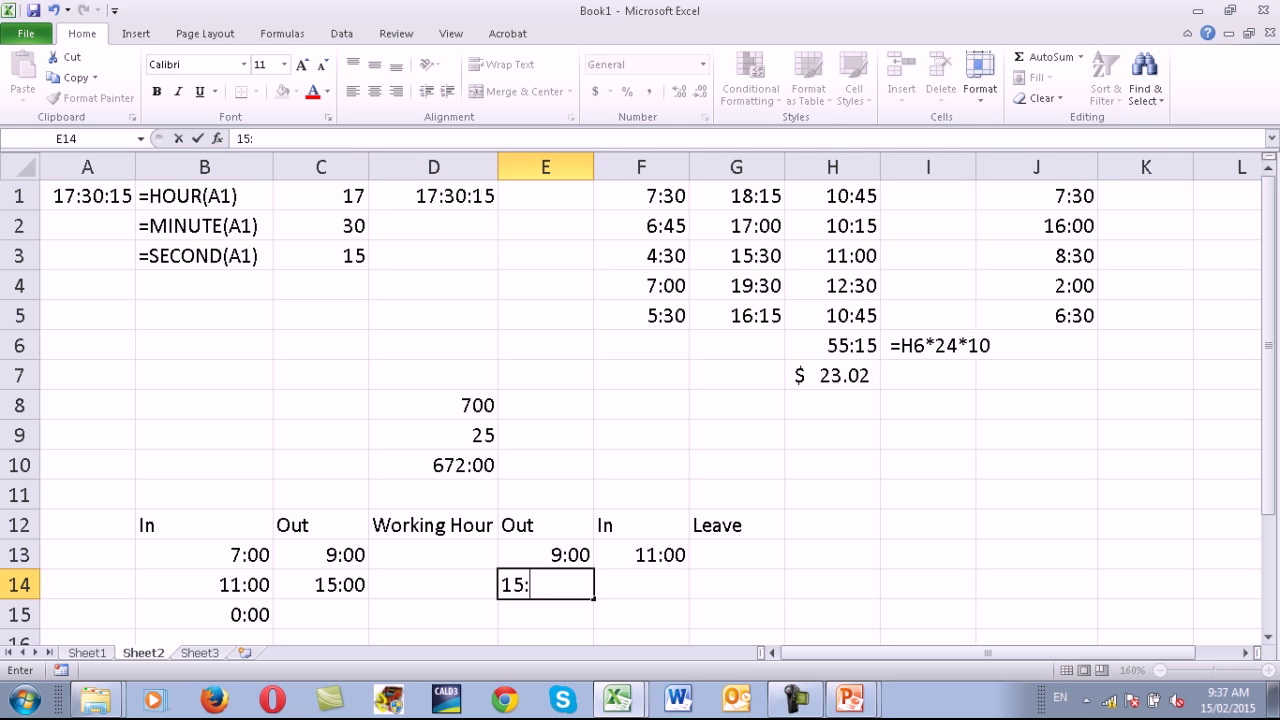
{"action": "type", "text": "00"}
{"action": "key", "text": "Tab"}
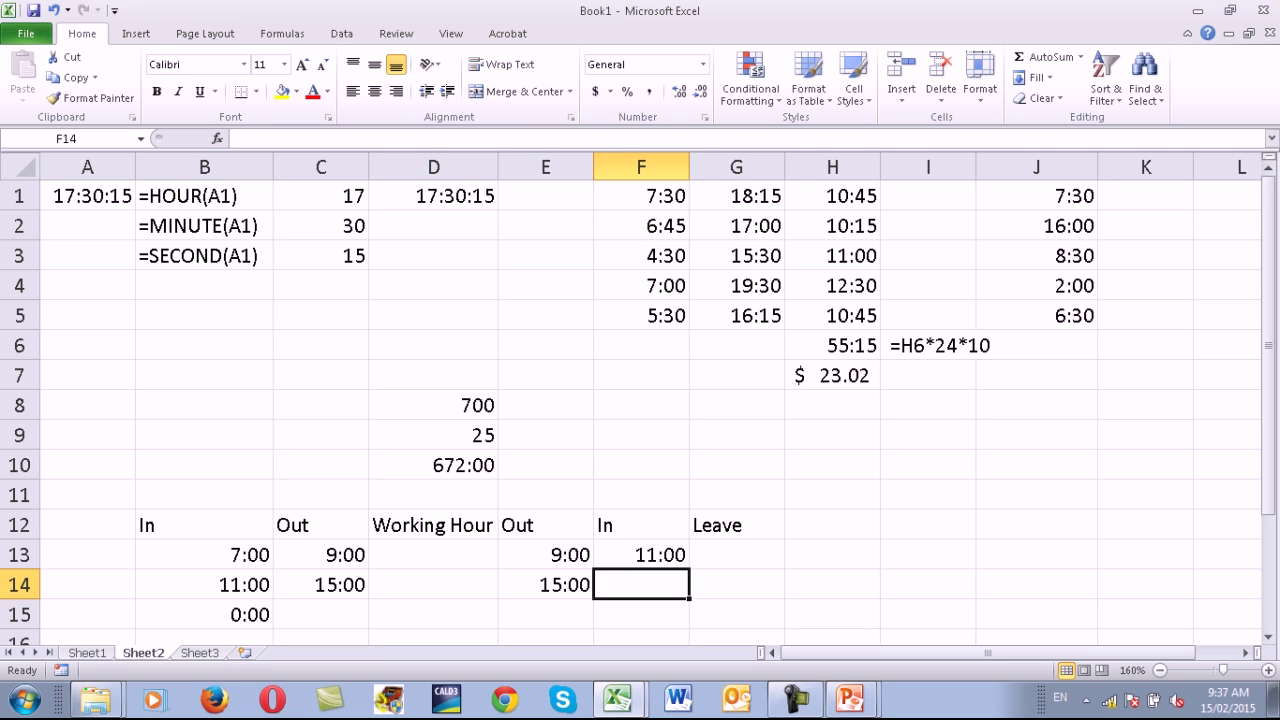
{"action": "type", "text": "16:0"}
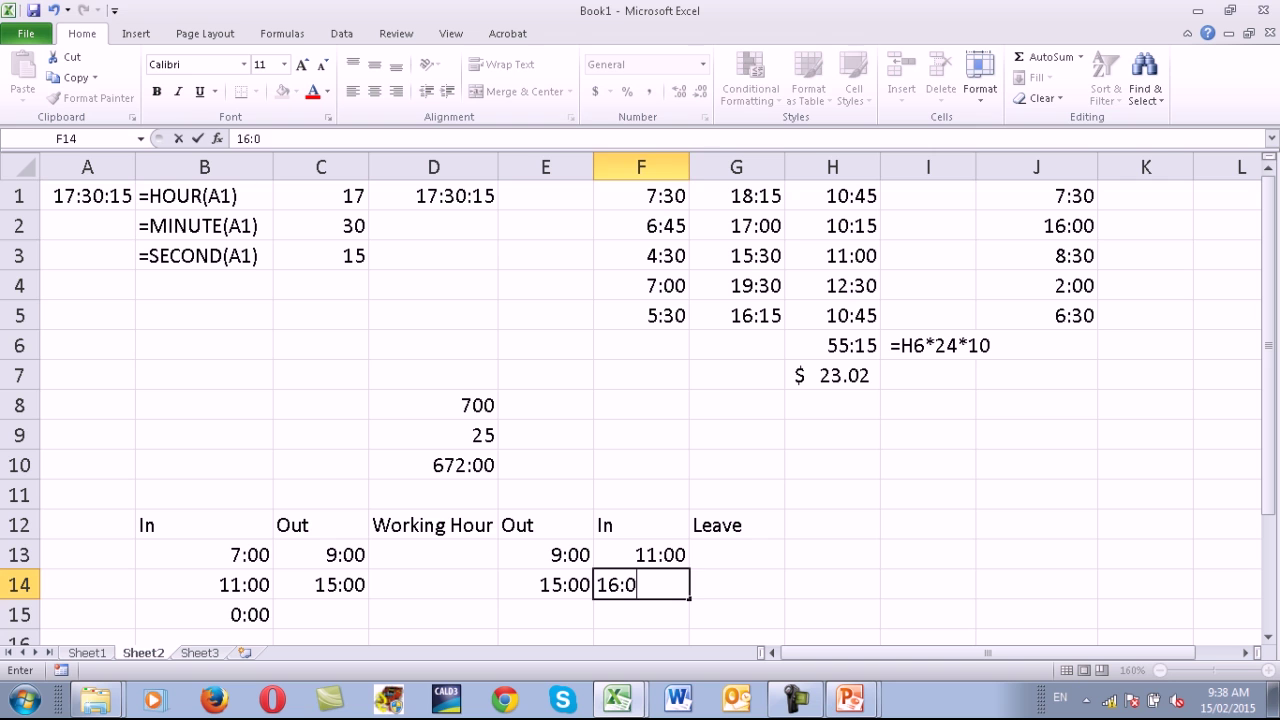
{"action": "type", "text": "0"}
{"action": "key", "text": "Return"}
Enter 16:30 as the Out time in C15.
{"action": "key", "text": "Up"}
{"action": "key", "text": "Left"}
{"action": "key", "text": "Left"}
{"action": "key", "text": "Right"}
{"action": "key", "text": "Right"}
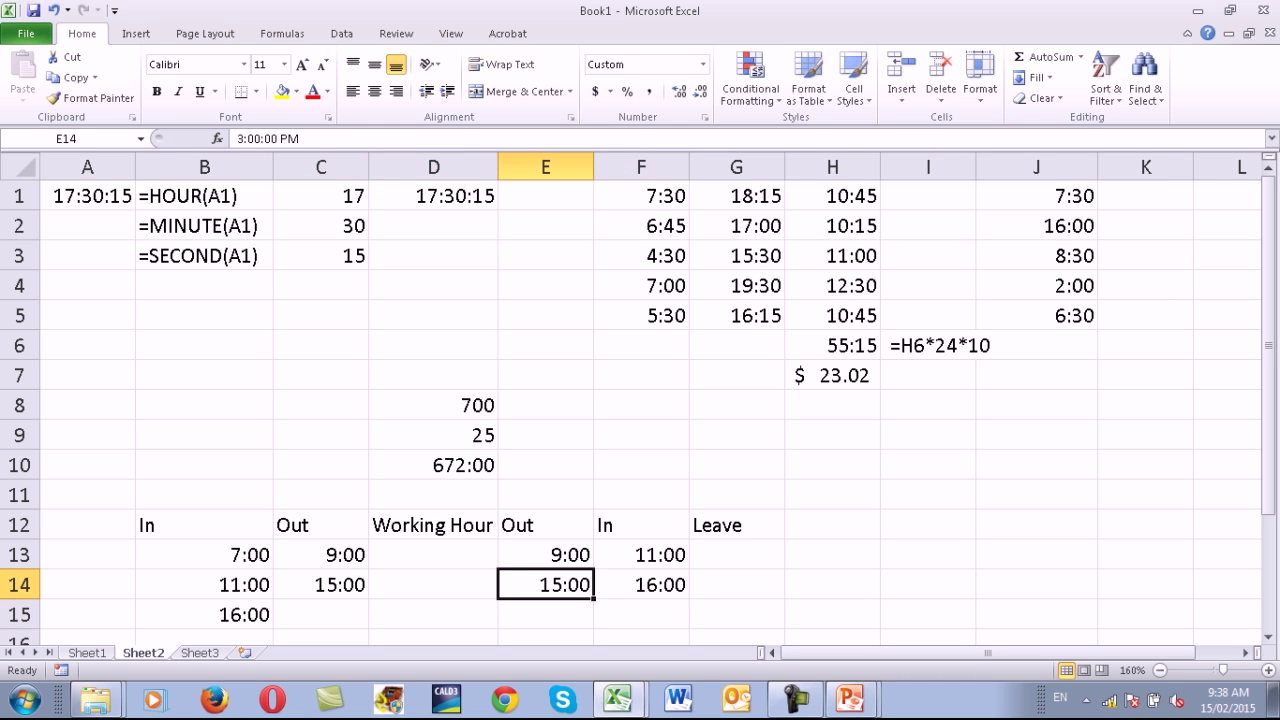
{"action": "key", "text": "Left"}
{"action": "key", "text": "Left"}
{"action": "key", "text": "Left"}
{"action": "key", "text": "Right"}
{"action": "key", "text": "Right"}
{"action": "key", "text": "Right"}
{"action": "key", "text": "Right"}
{"action": "key", "text": "Left"}
{"action": "key", "text": "Left"}
{"action": "key", "text": "Left"}
{"action": "key", "text": "Down"}
{"action": "key", "text": "Left"}
{"action": "key", "text": "Right"}
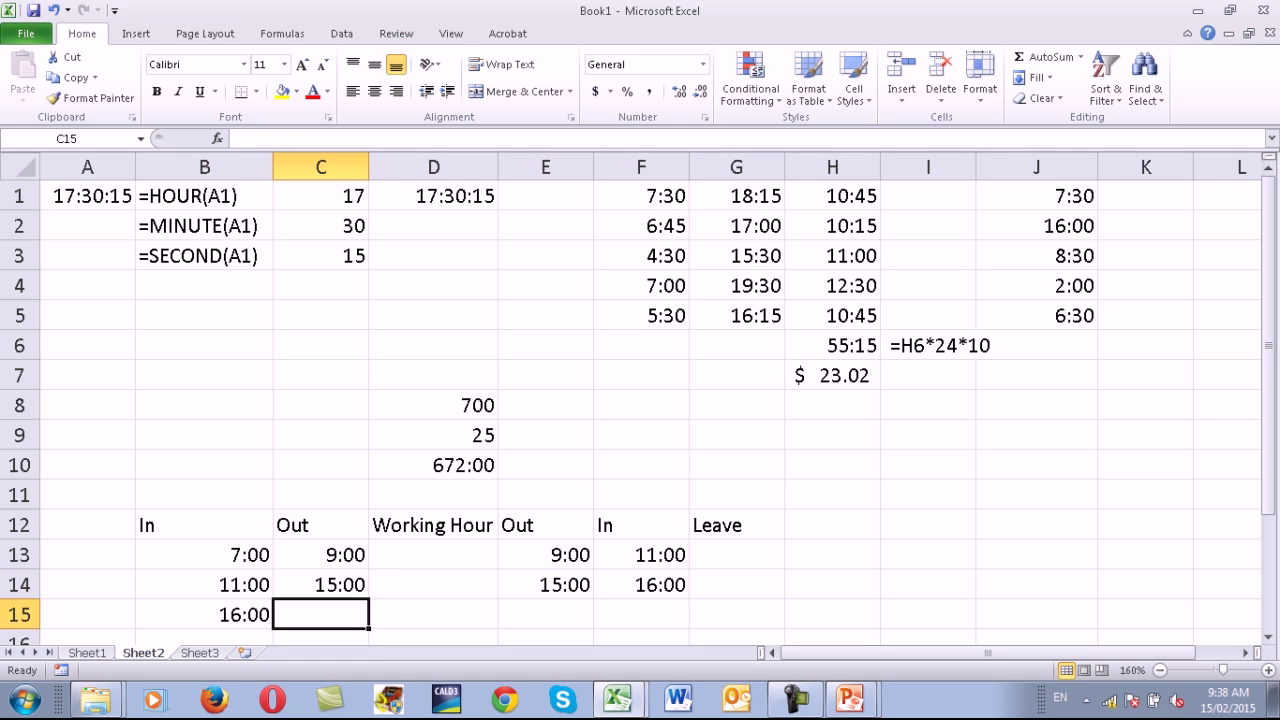
{"action": "type", "text": "14"}
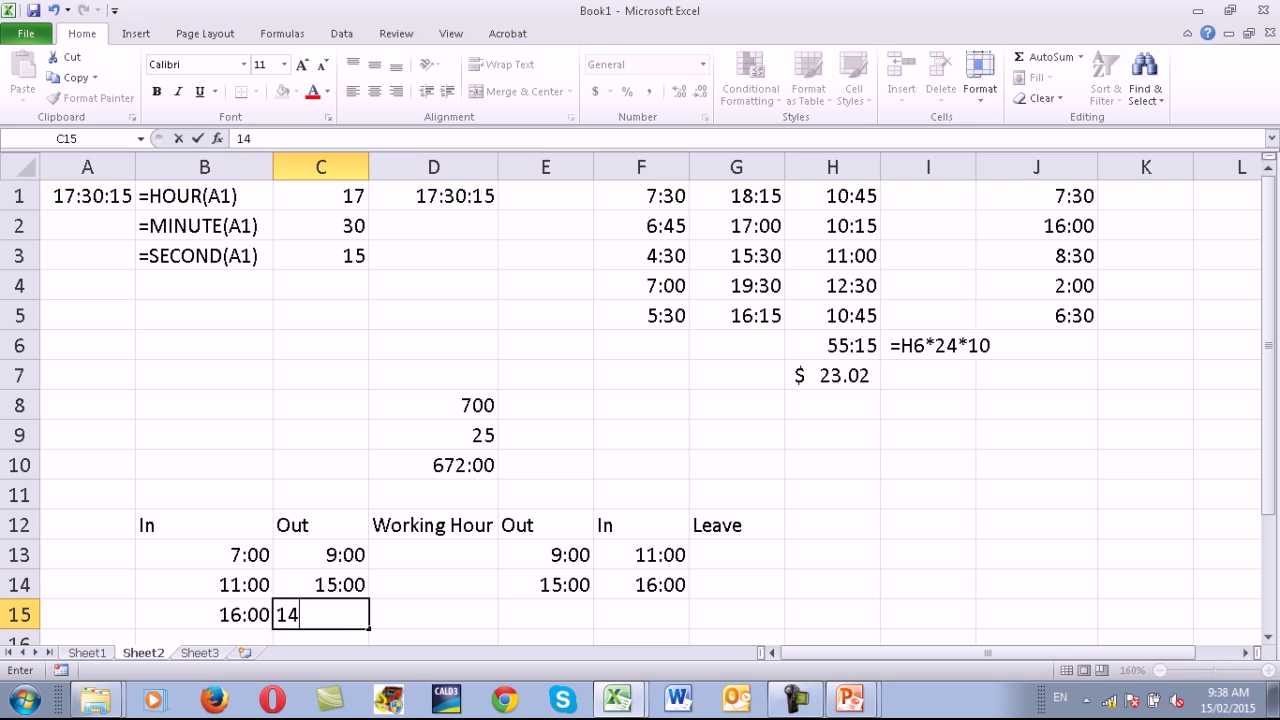
{"action": "key", "text": "BackSpace"}
{"action": "type", "text": "65="}
{"action": "key", "text": "BackSpace"}
{"action": "key", "text": "BackSpace"}
{"action": "type", "text": ":30"}
{"action": "key", "text": "Return"}
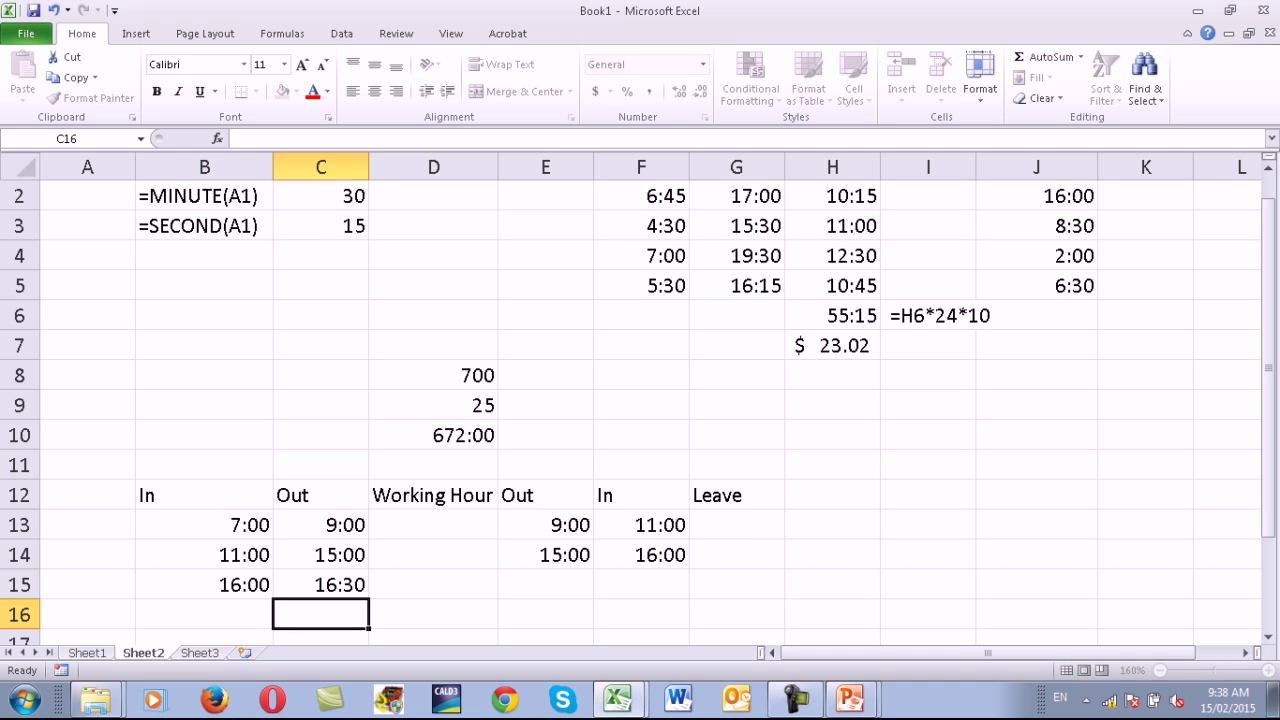
Enter =C13-B13 in D13 and copy it to D14:D15, giving 2:00, 4:00, 0:30.
{"action": "key", "text": "Right"}
{"action": "key", "text": "Up"}
{"action": "key", "text": "Up"}
{"action": "key", "text": "Up"}
{"action": "type", "text": "="}
{"action": "key", "text": "Left"}
{"action": "type", "text": "-"}
{"action": "key", "text": "Left"}
{"action": "key", "text": "Left"}
{"action": "key", "text": "Return"}
{"action": "key", "text": "Up"}
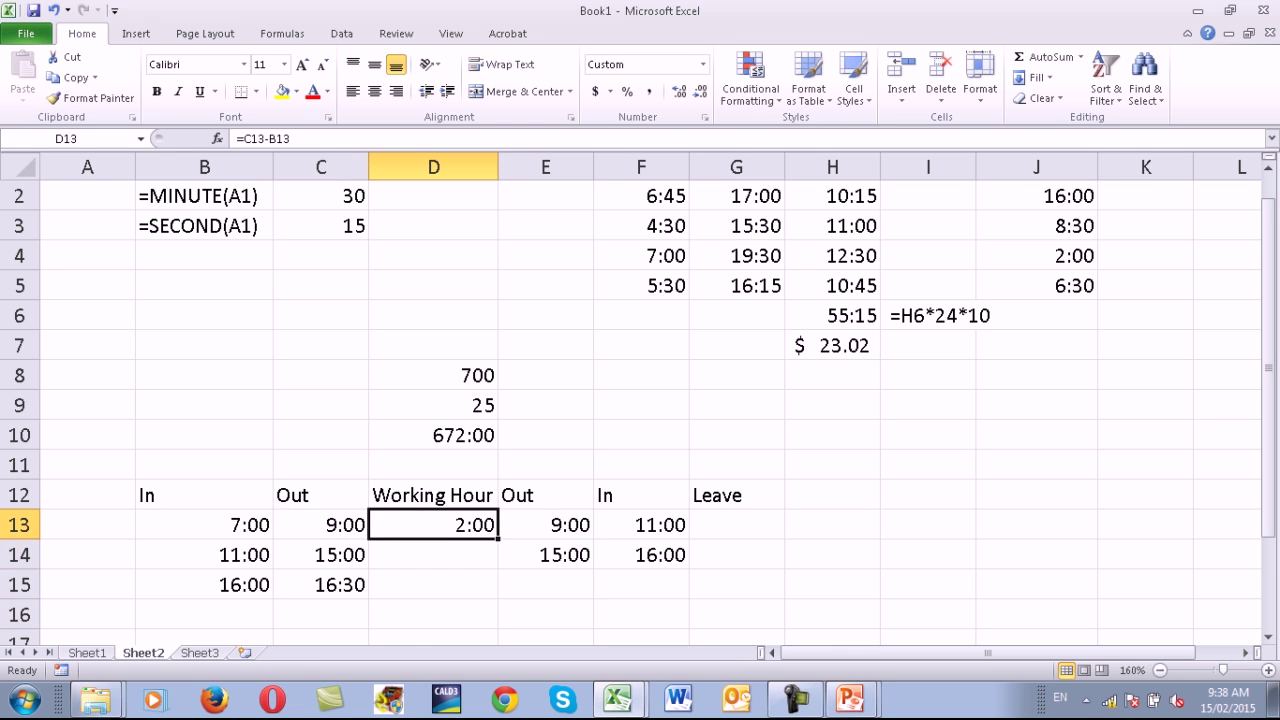
{"action": "key", "text": "ctrl+c"}
{"action": "key", "text": "shift+Down"}
{"action": "key", "text": "shift+Down"}
{"action": "key", "text": "ctrl+v"}
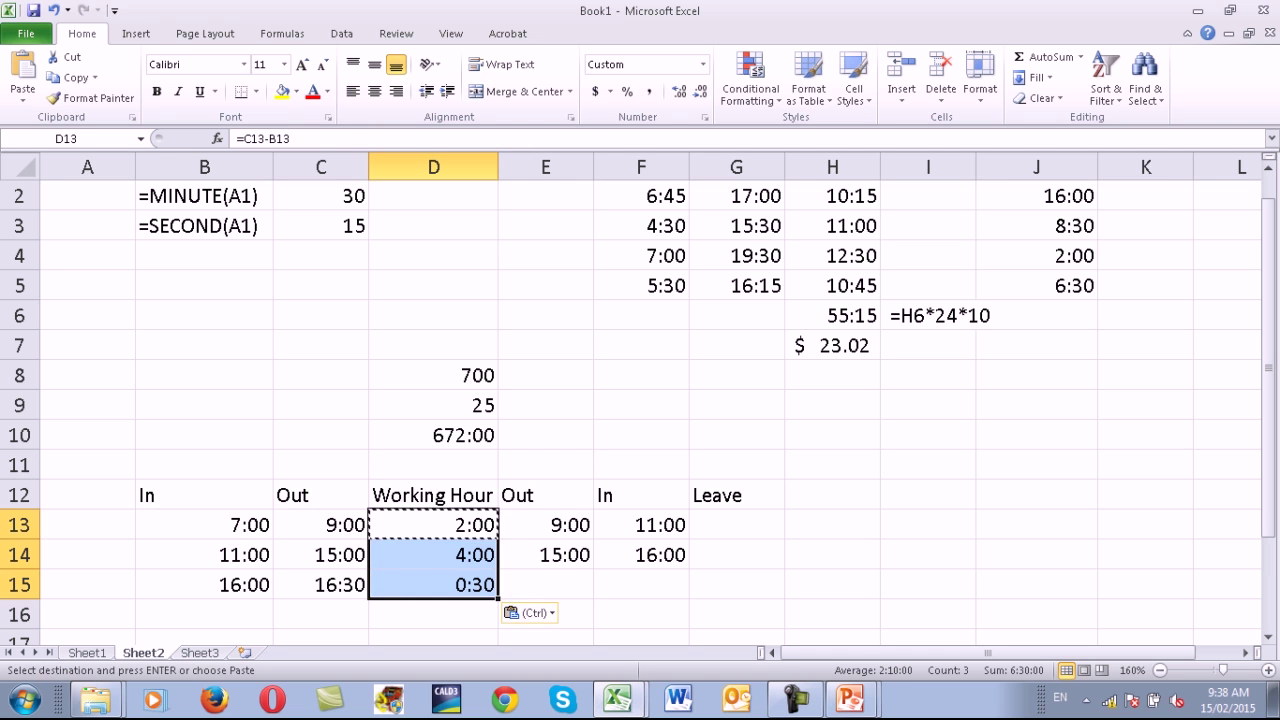
{"action": "key", "text": "Escape"}
AutoSum D13:D15 in D16 for a 6:30 total.
{"action": "key", "text": "Down"}
{"action": "key", "text": "Down"}
{"action": "key", "text": "Down"}
{"action": "key", "text": "alt+equal"}
{"action": "key", "text": "Return"}
{"action": "key", "text": "Up"}
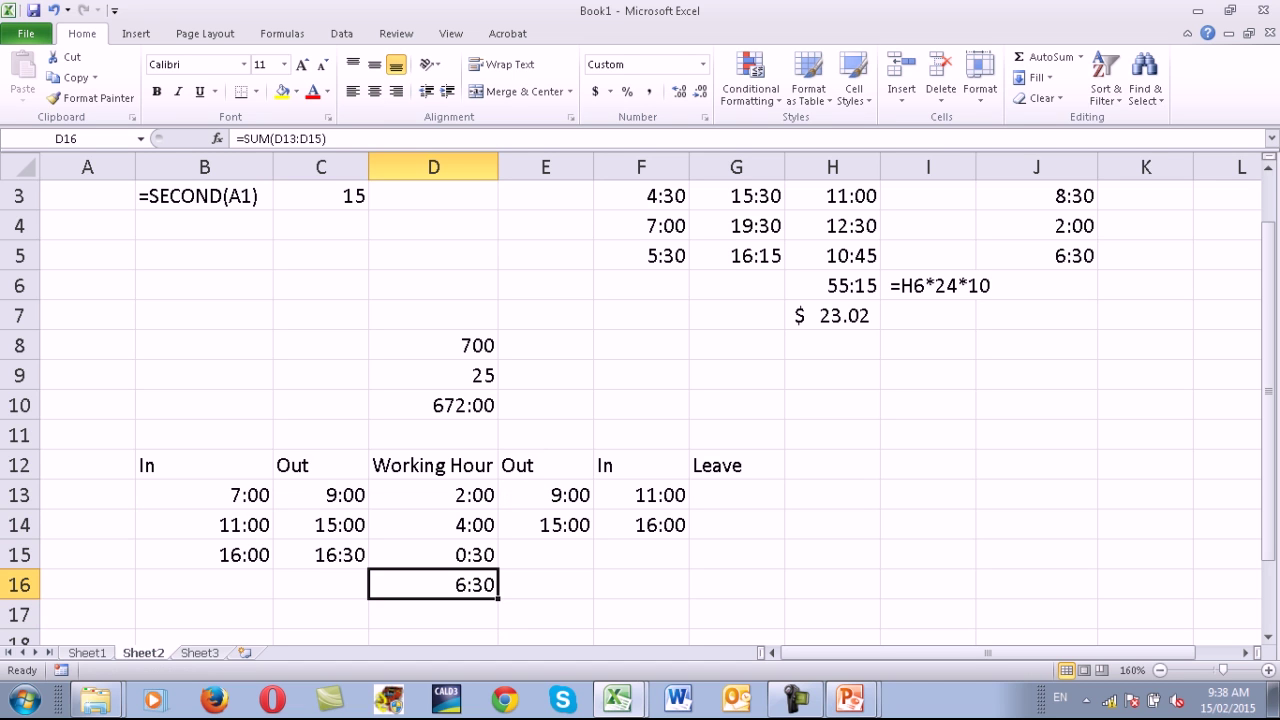
{"action": "left_click", "coordinate": [433, 614]}
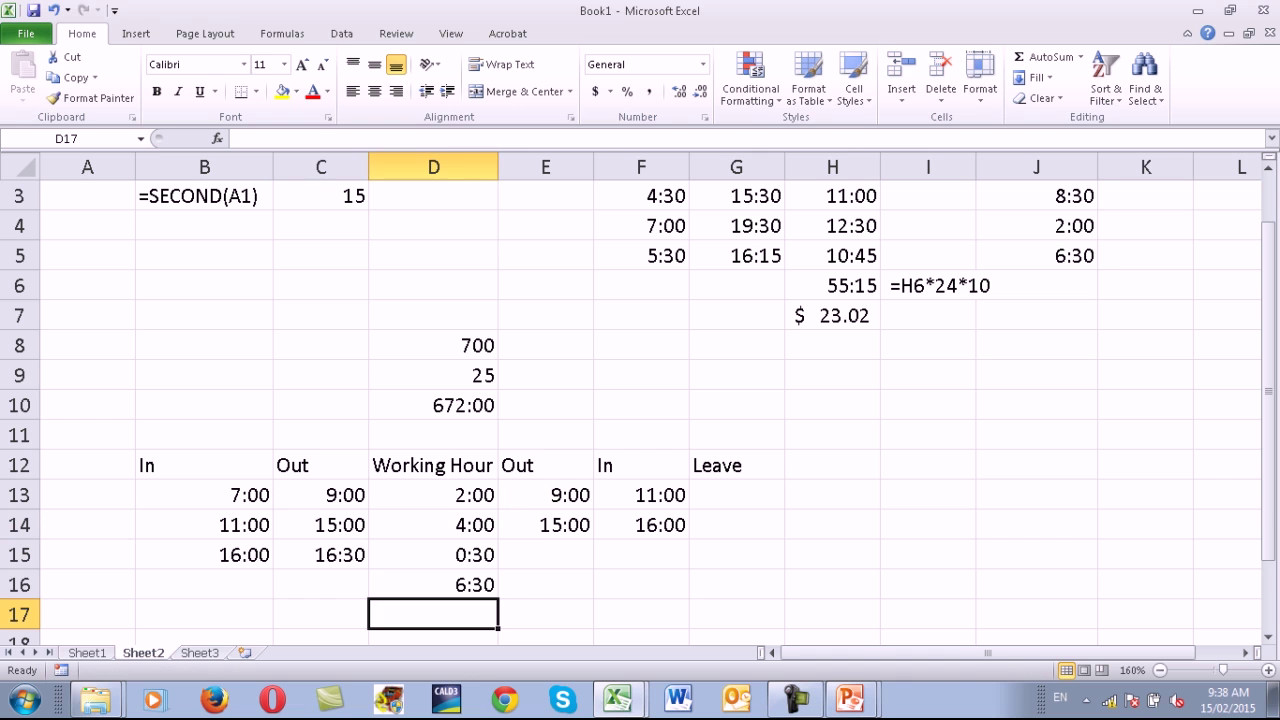
Review the D15 and D16 formulas and the In, Out and Working Hour times.
{"action": "left_click", "coordinate": [433, 584]}
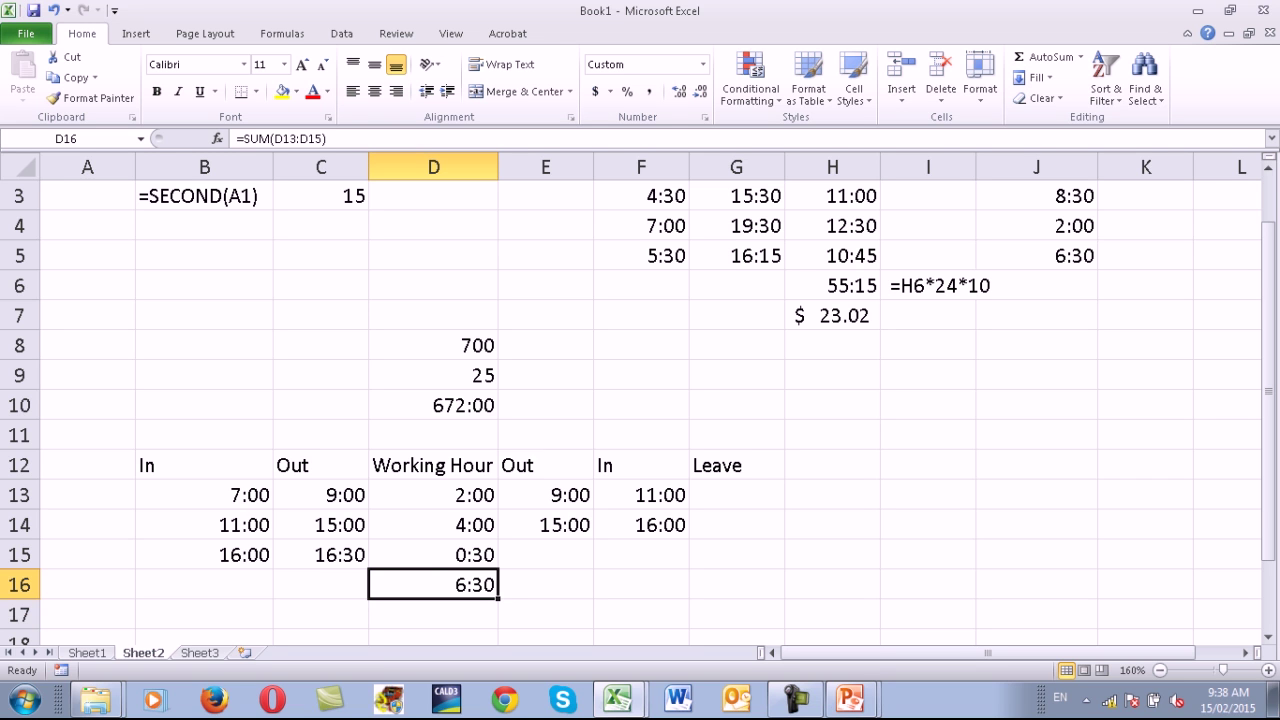
{"action": "left_click", "coordinate": [433, 554]}
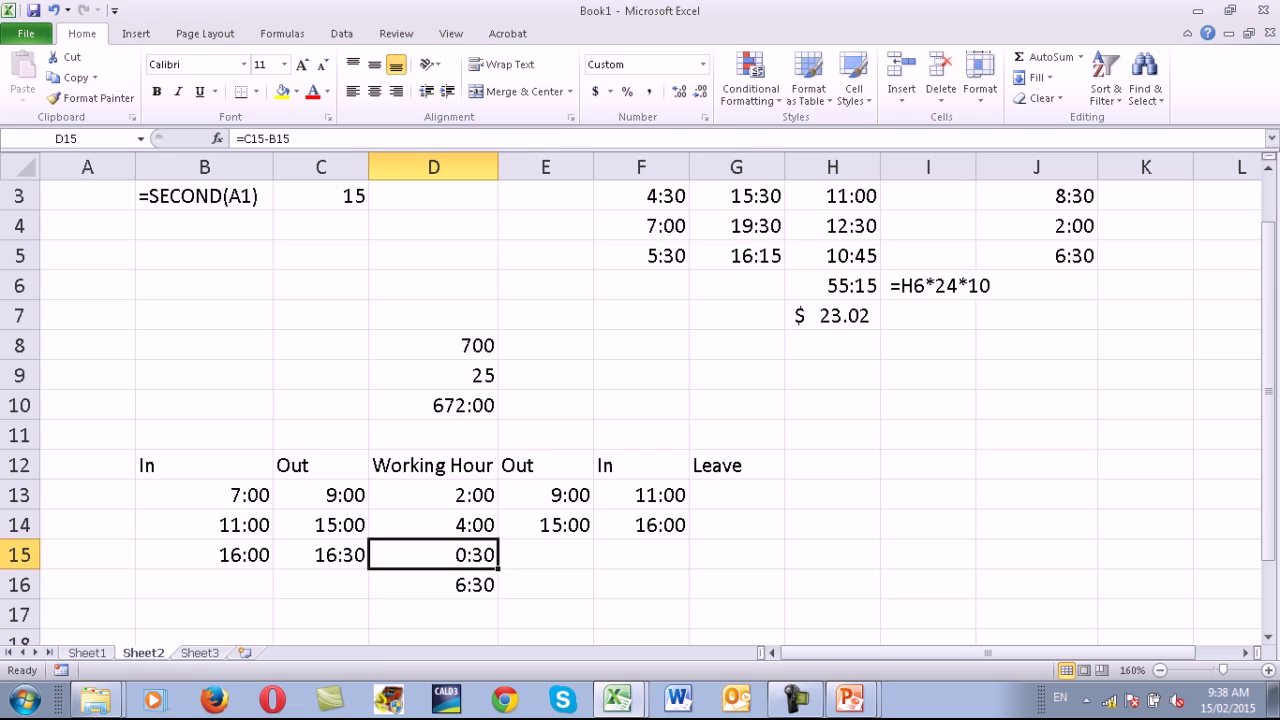
{"action": "key", "text": "Up"}
{"action": "key", "text": "Up"}
{"action": "key", "text": "Right"}
{"action": "key", "text": "Right"}
{"action": "key", "text": "Right"}
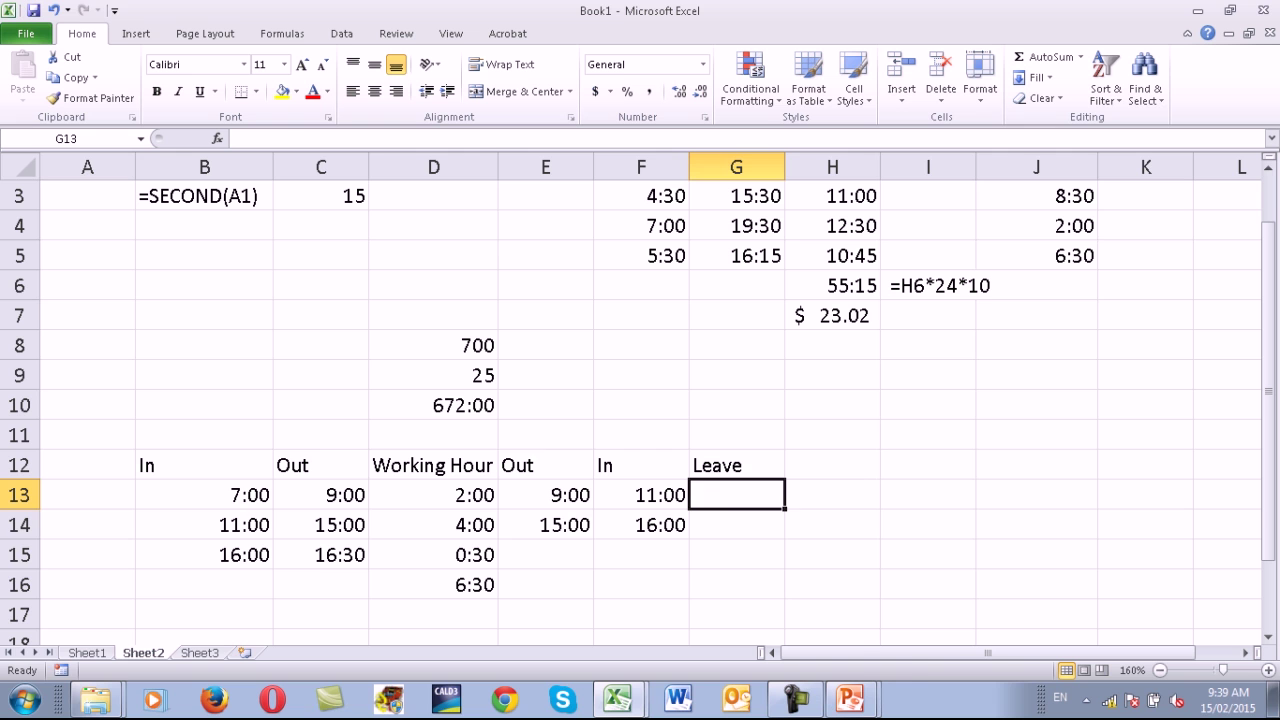
{"action": "mouse_move", "coordinate": [433, 494]}
{"action": "left_mouse_down"}
{"action": "mouse_move", "coordinate": [433, 554]}
{"action": "mouse_move", "coordinate": [204, 554]}
{"action": "left_mouse_up"}
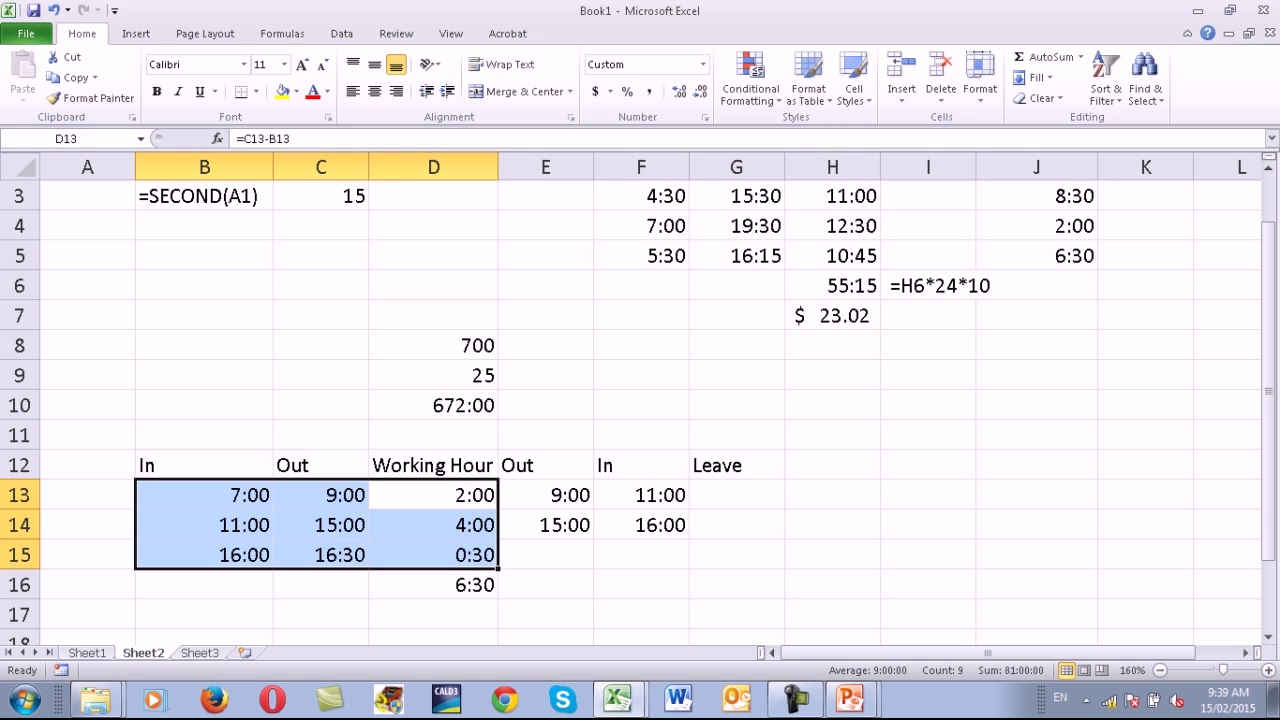
{"action": "left_click", "coordinate": [433, 584]}
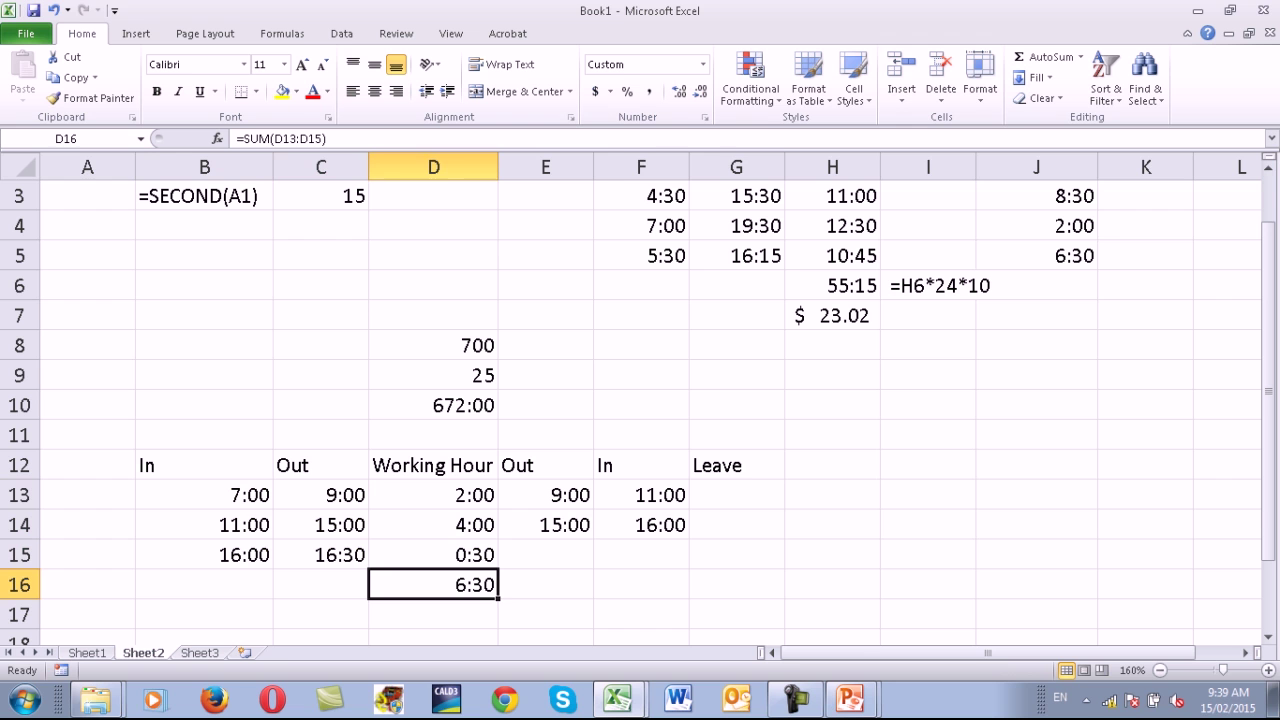
Enter =F13-E13 in G13 (2:00) and copy it to G14 (1:00).
{"action": "left_click", "coordinate": [736, 494]}
{"action": "type", "text": "="}
{"action": "left_click", "coordinate": [640, 494]}
{"action": "type", "text": "-F13"}
{"action": "key", "text": "Return"}
{"action": "key", "text": "Up"}
{"action": "key", "text": "ctrl+c"}
{"action": "key", "text": "Down"}
{"action": "key", "text": "ctrl+v"}
{"action": "key", "text": "Escape"}
Enter =C15-B13 in I13 to show the 9:30 overall span.
{"action": "key", "text": "Up"}
{"action": "left_click", "coordinate": [204, 494]}
{"action": "left_click", "coordinate": [320, 584]}
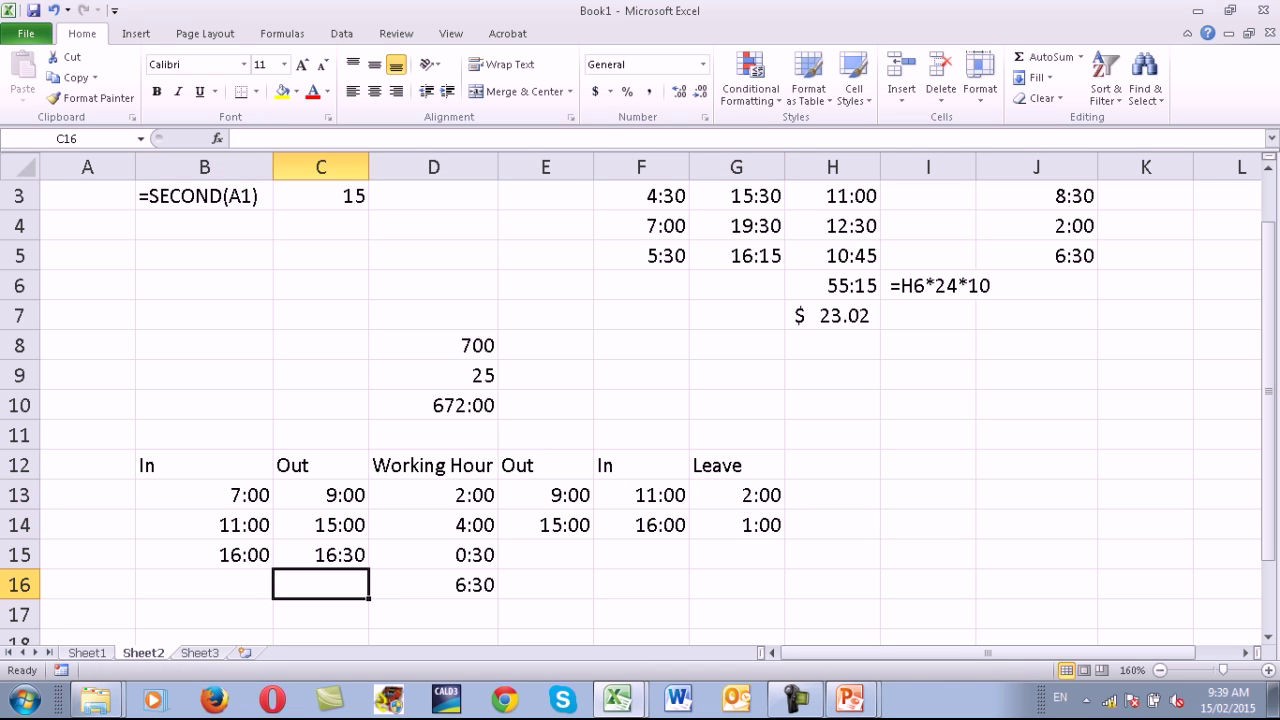
{"action": "left_click", "coordinate": [928, 494]}
{"action": "type", "text": "="}
{"action": "key", "text": "Left"}
{"action": "key", "text": "Left"}
{"action": "key", "text": "Left"}
{"action": "key", "text": "Left"}
{"action": "key", "text": "Left"}
{"action": "key", "text": "Down"}
{"action": "key", "text": "Left"}
{"action": "key", "text": "Down"}
{"action": "type", "text": "-"}
{"action": "key", "text": "Left"}
{"action": "key", "text": "Left"}
{"action": "key", "text": "Left"}
{"action": "key", "text": "Left"}
{"action": "key", "text": "Left"}
{"action": "key", "text": "Left"}
{"action": "key", "text": "Left"}
{"action": "key", "text": "Return"}
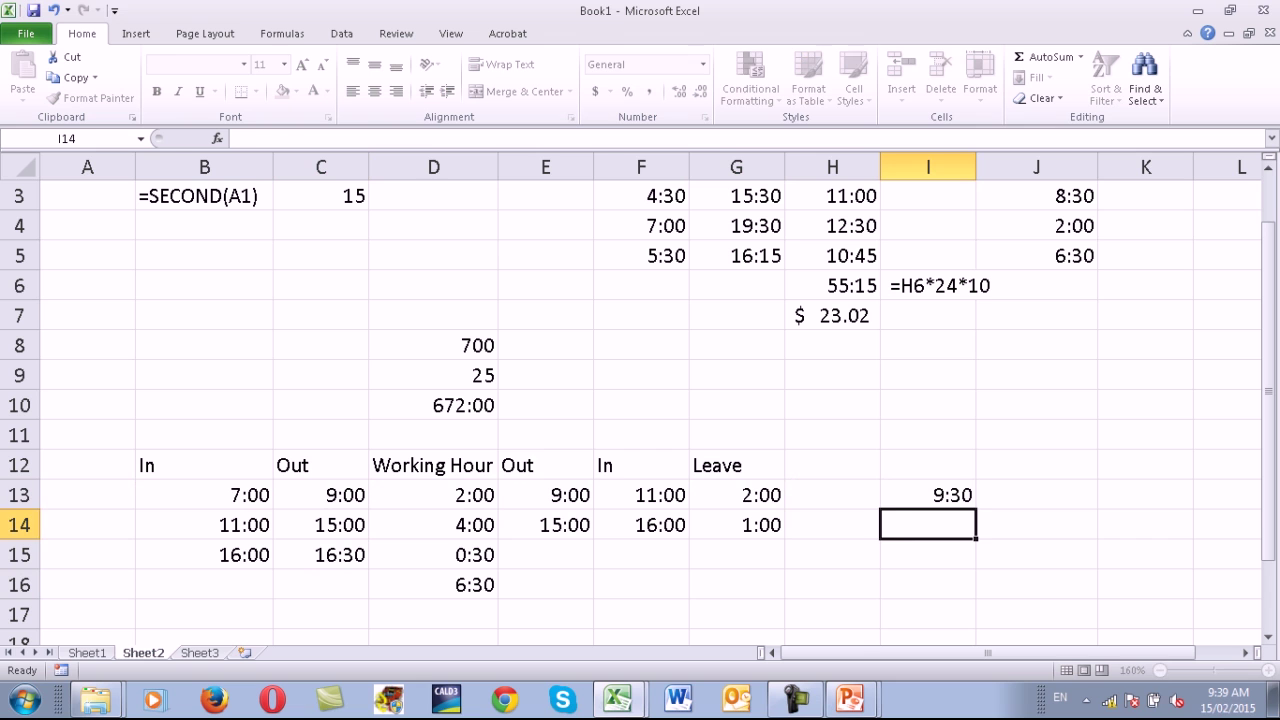
{"action": "key", "text": "Up"}
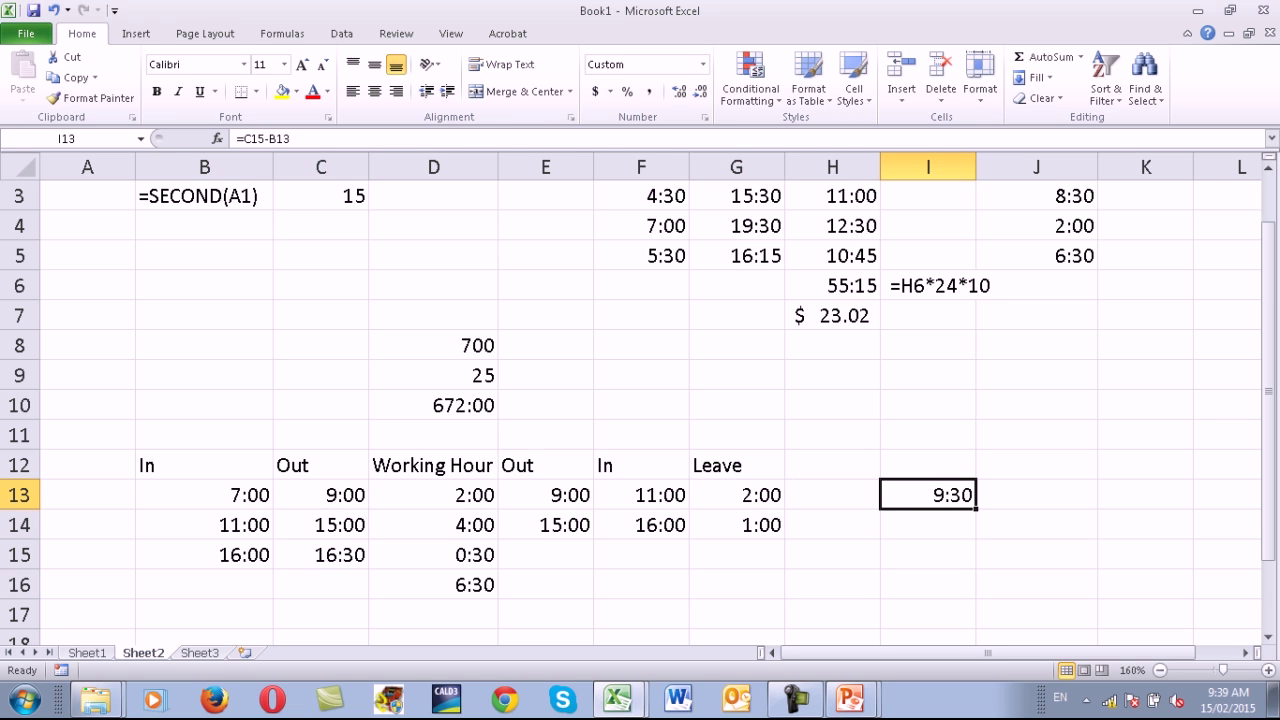
Total the leave with =G13+G14 in G15, giving 3:00.
{"action": "key", "text": "Right"}
{"action": "key", "text": "Down"}
{"action": "key", "text": "Left"}
{"action": "key", "text": "Left"}
{"action": "key", "text": "Down"}
{"action": "key", "text": "Left"}
{"action": "type", "text": "=G13+G14"}
{"action": "key", "text": "Return"}
Enter =I13-G15 in I14 for the 6:30 net time.
{"action": "key", "text": "Up"}
{"action": "key", "text": "Right"}
{"action": "key", "text": "Right"}
{"action": "key", "text": "Up"}
{"action": "type", "text": "="}
{"action": "key", "text": "Up"}
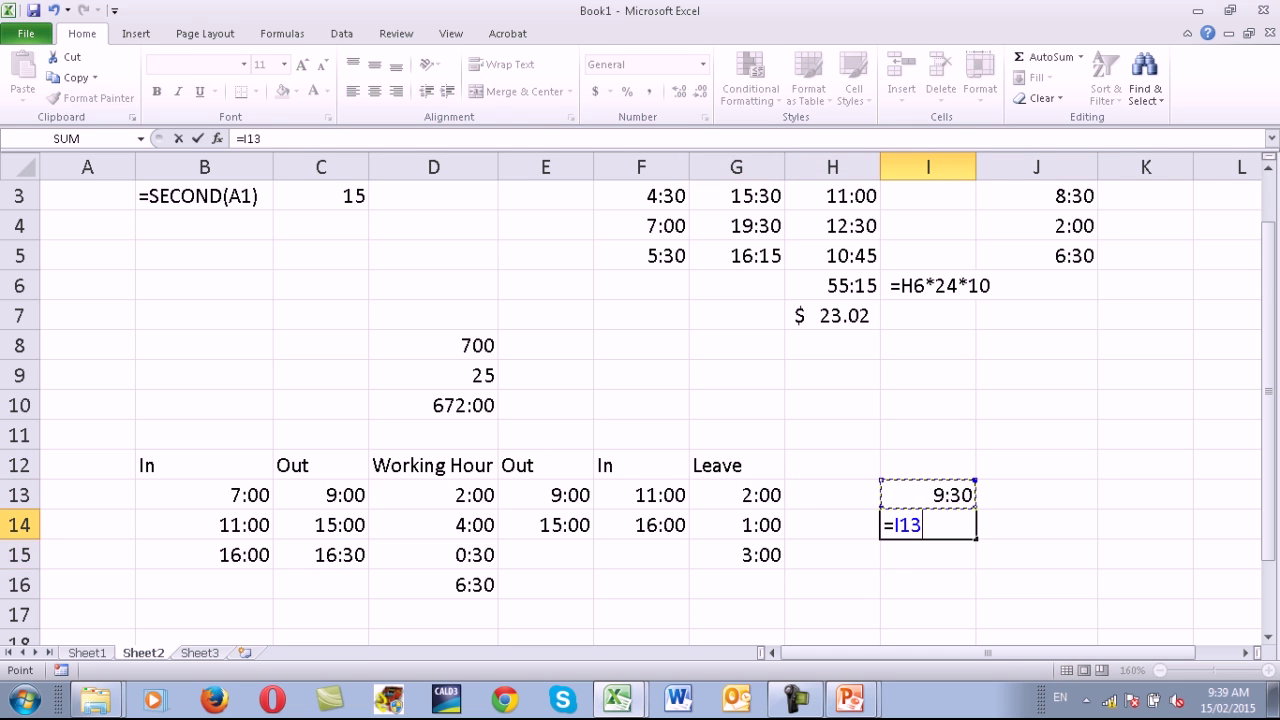
{"action": "type", "text": "-"}
{"action": "key", "text": "Left"}
{"action": "key", "text": "Left"}
{"action": "key", "text": "Down"}
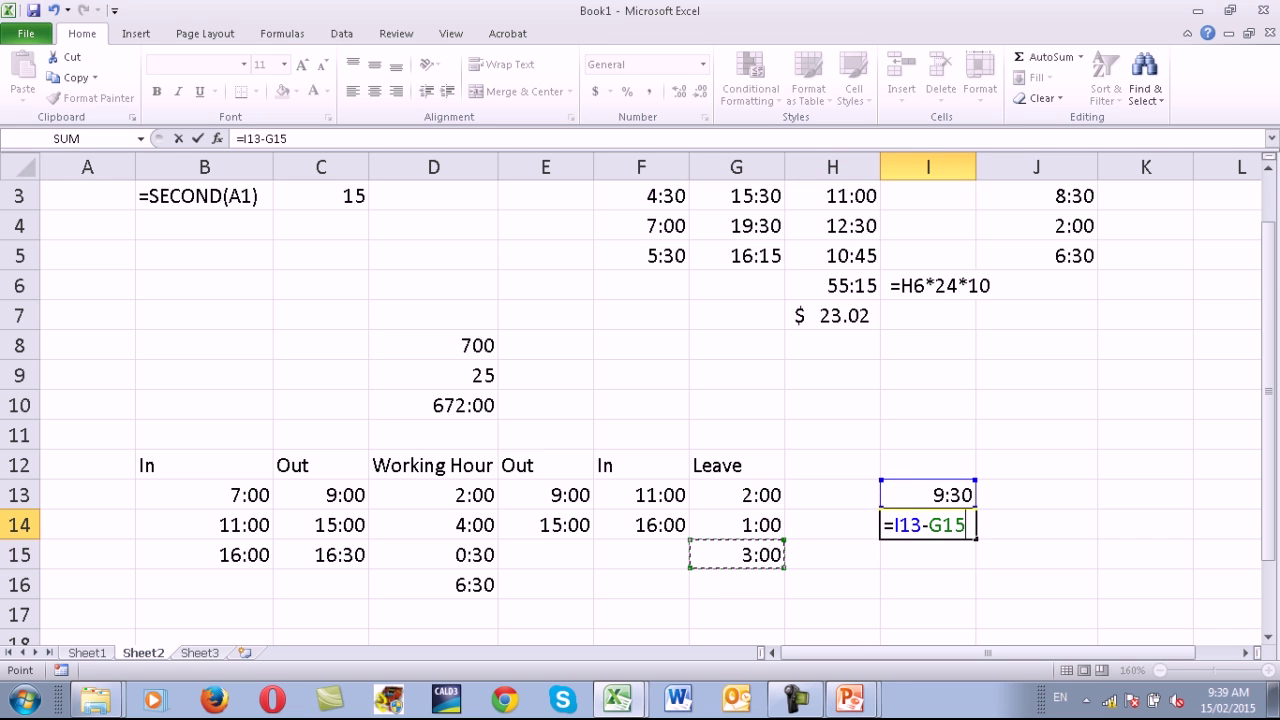
{"action": "key", "text": "Return"}
{"action": "key", "text": "Up"}
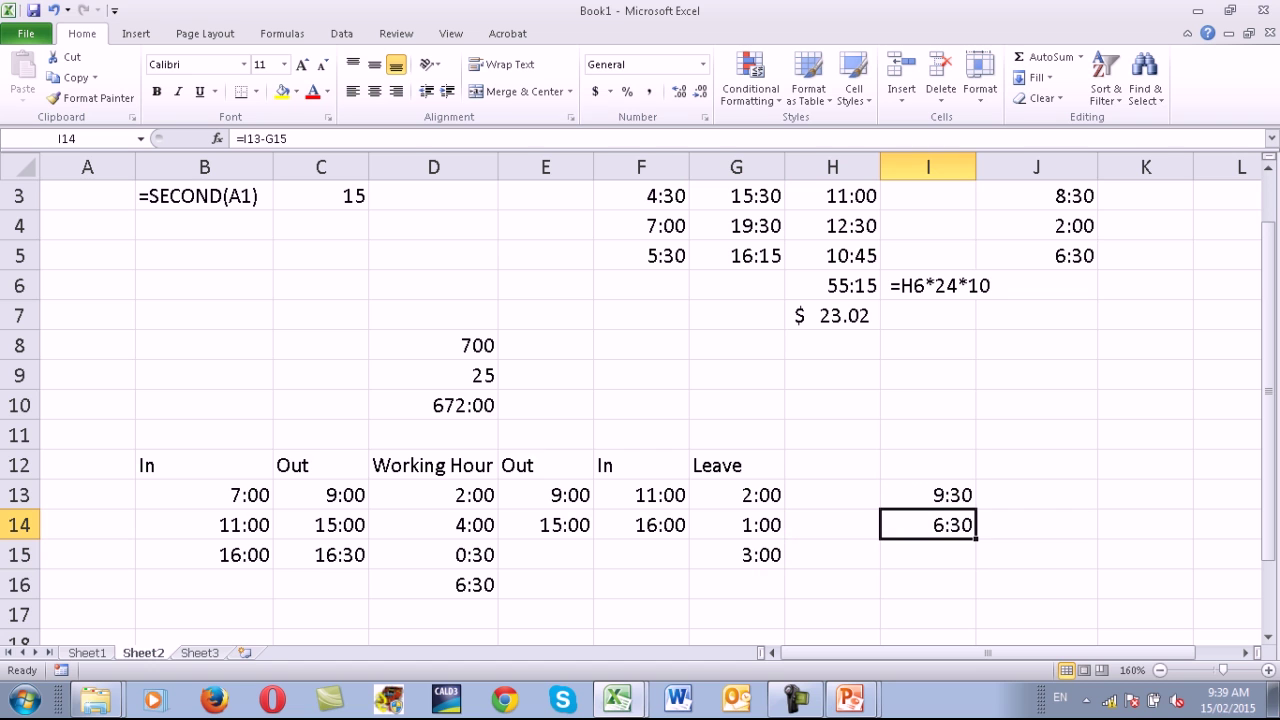
{"action": "left_click", "coordinate": [433, 585]}
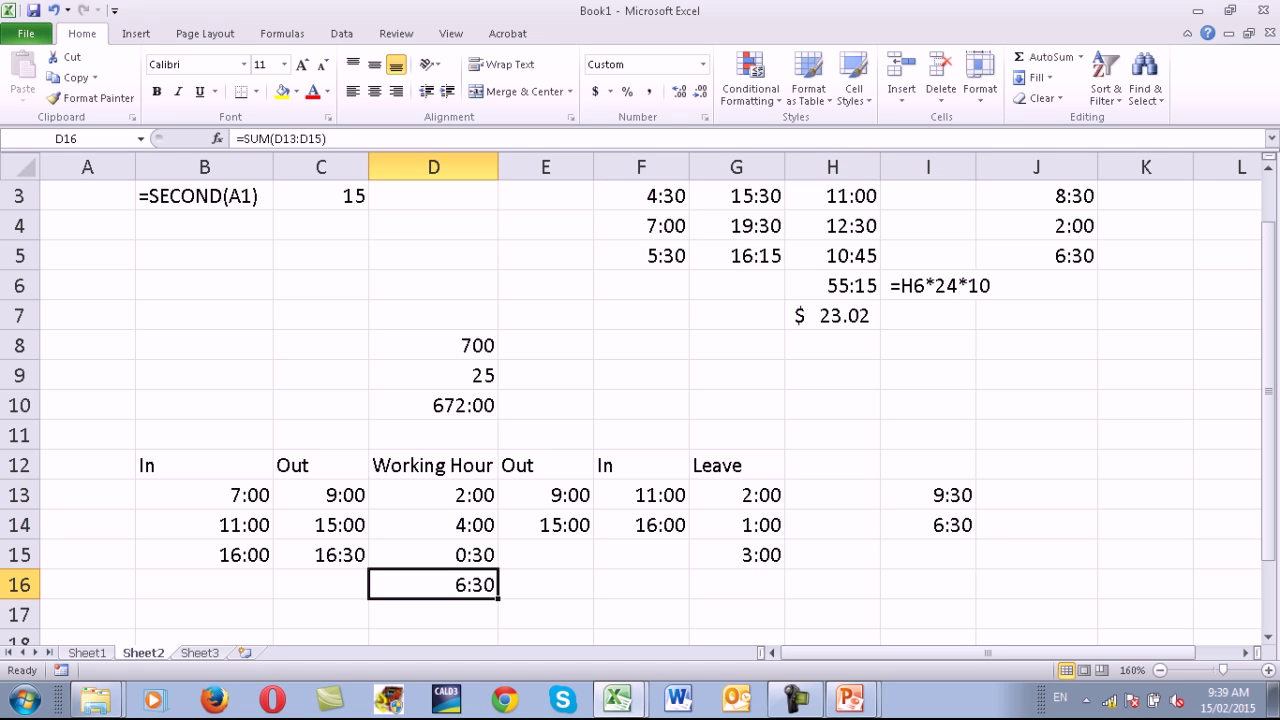
{"action": "left_click", "coordinate": [736, 495]}
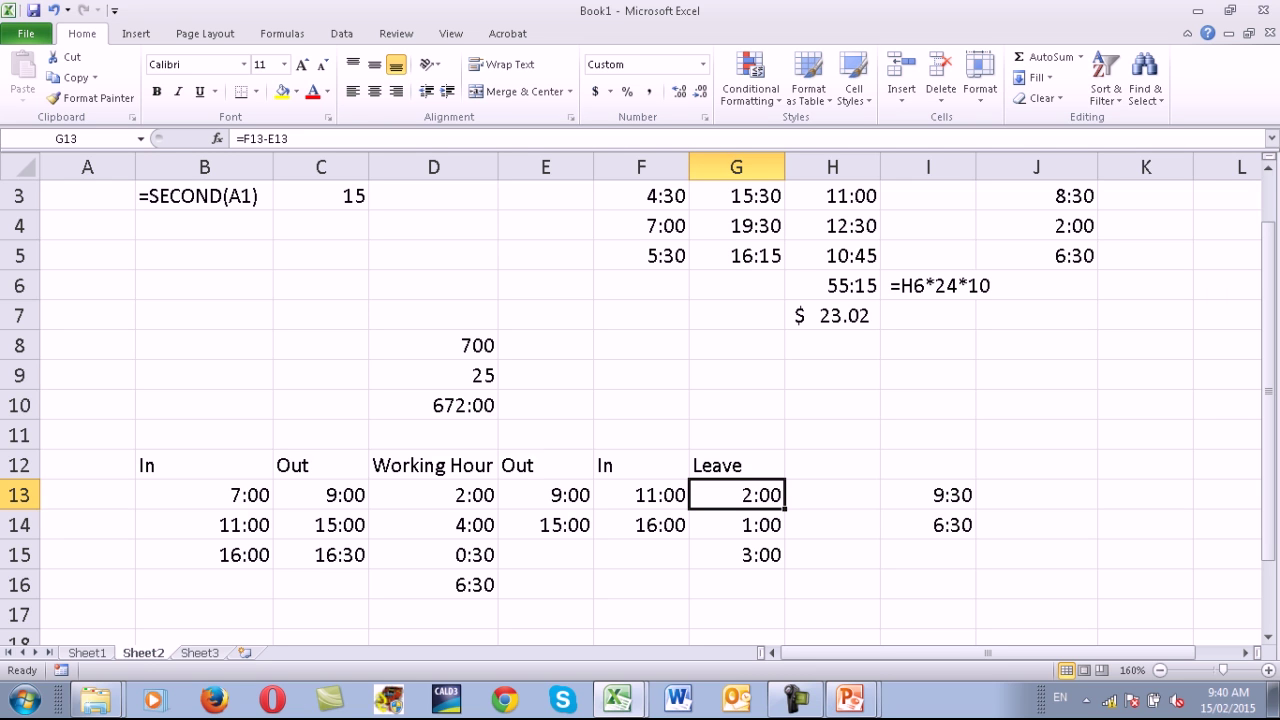
Enter =I14*24*10 in I15 and format it as Accounting with no decimals, showing $ 65.
{"action": "key", "text": "Right"}
{"action": "key", "text": "Right"}
{"action": "key", "text": "Down"}
{"action": "key", "text": "Down"}
{"action": "type", "text": "="}
{"action": "key", "text": "Up"}
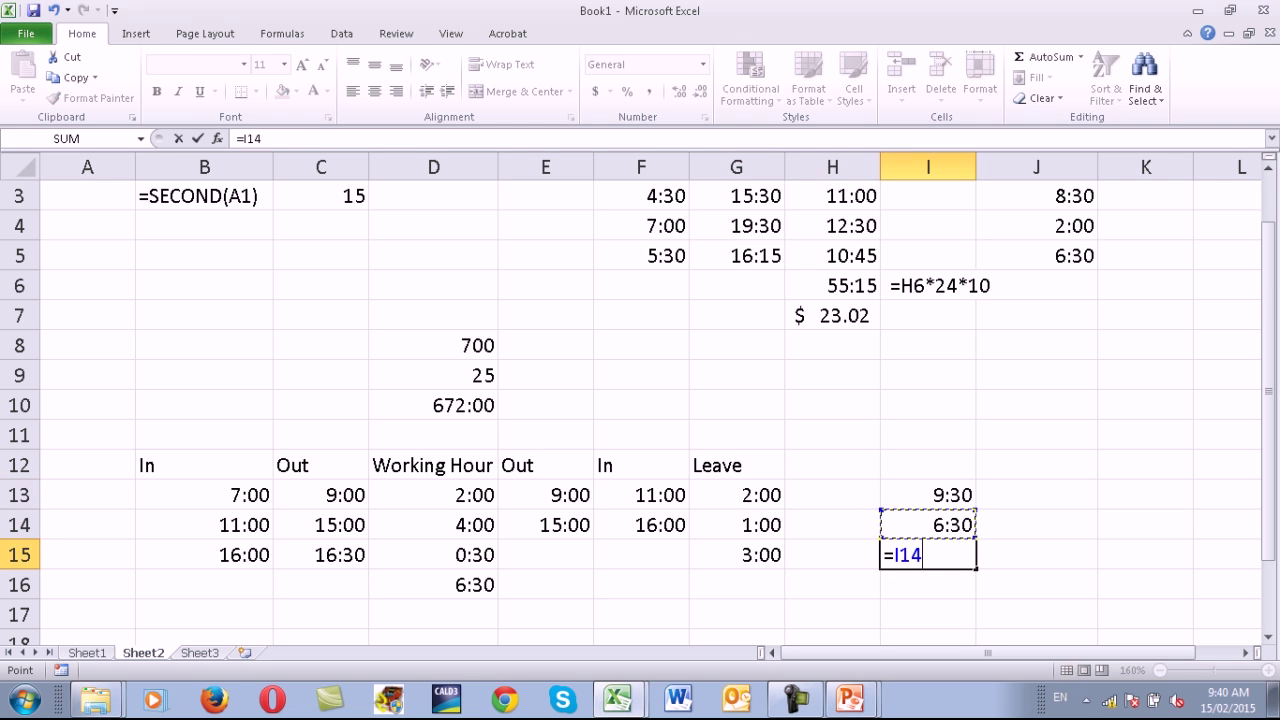
{"action": "type", "text": "*24*10"}
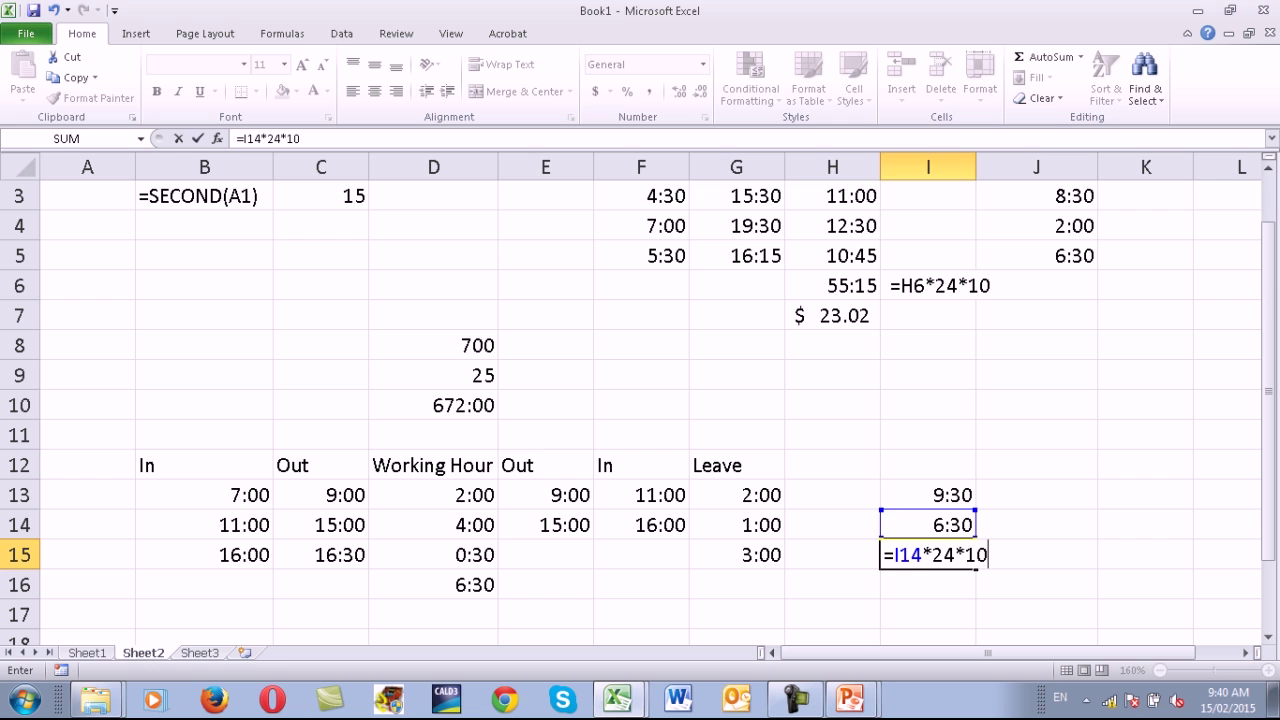
{"action": "key", "text": "Return"}
{"action": "left_click", "coordinate": [928, 555]}
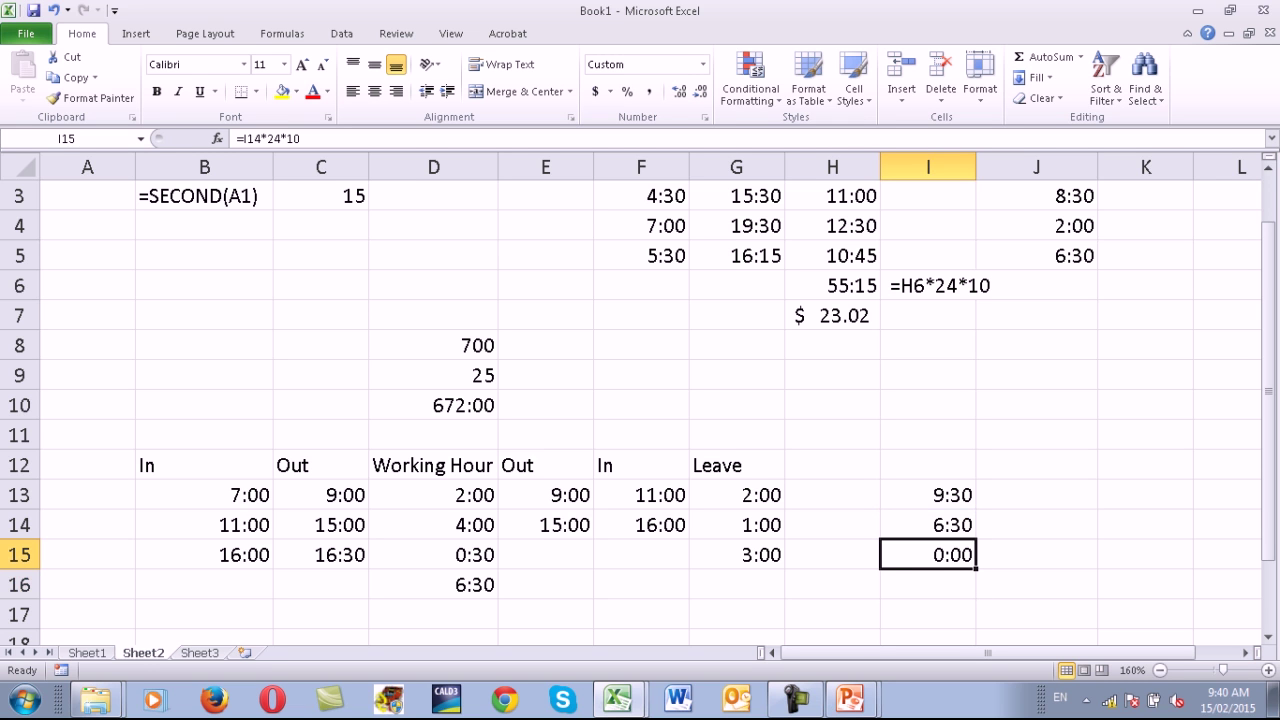
{"action": "left_click", "coordinate": [595, 91]}
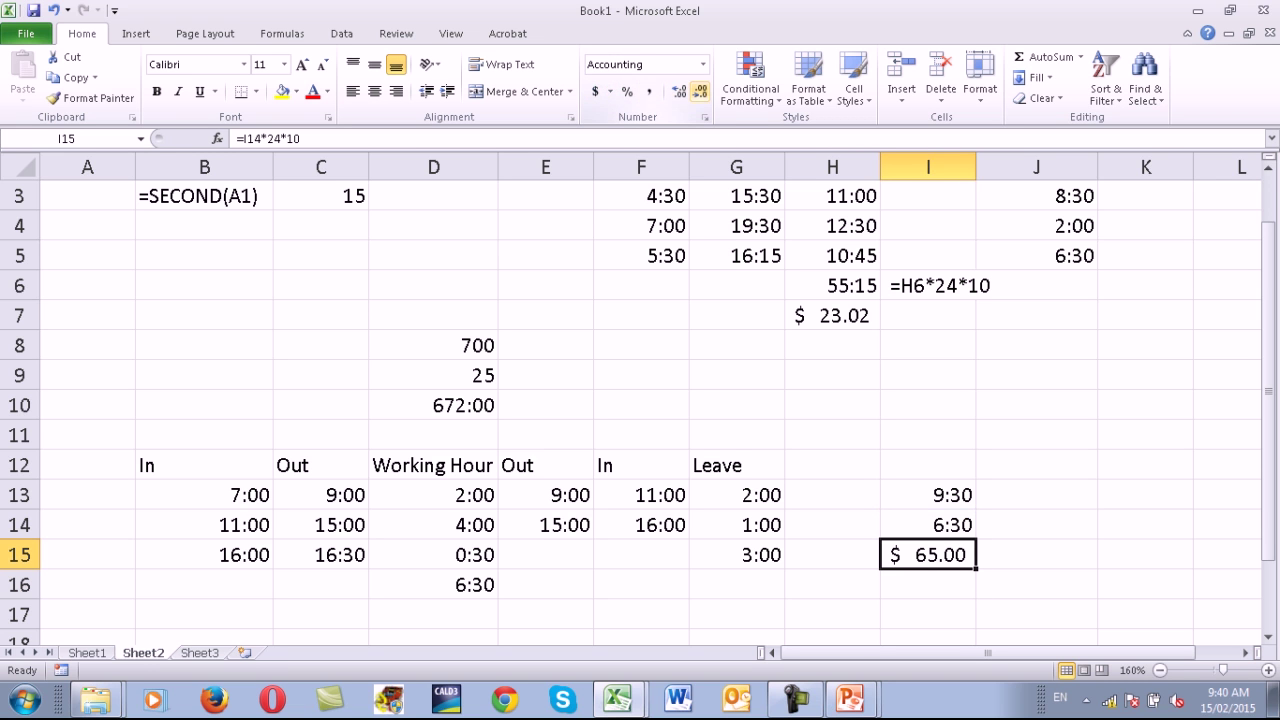
{"action": "left_click", "coordinate": [700, 91]}
{"action": "left_click", "coordinate": [700, 91]}
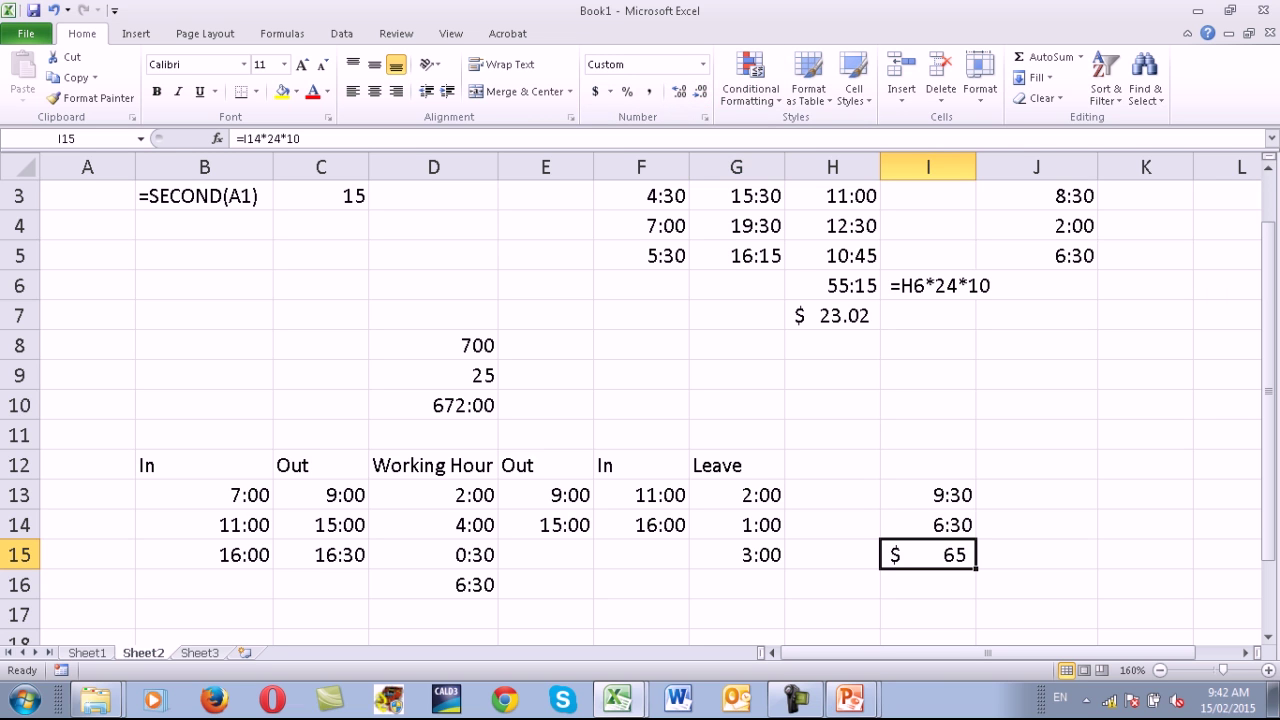
Apply the custom [h]:mm number format to H6 so it reads 55:15.
{"action": "right_click", "coordinate": [851, 280]}
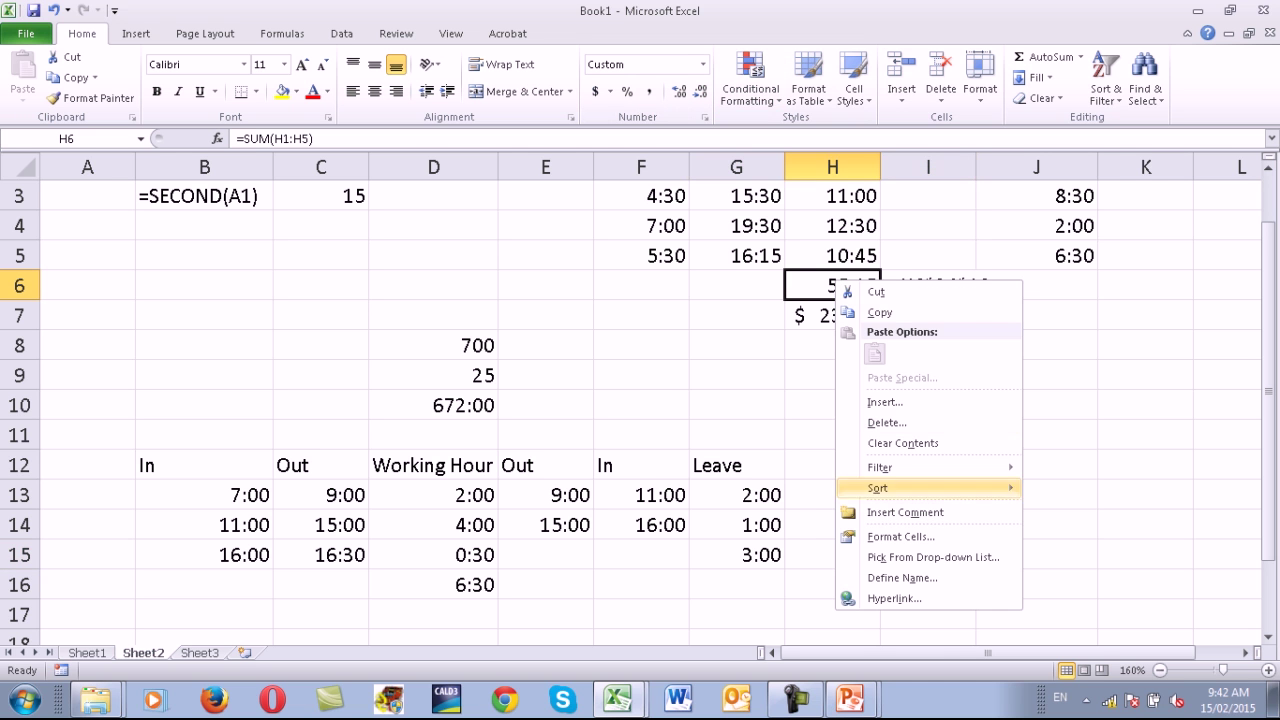
{"action": "left_click", "coordinate": [900, 537]}
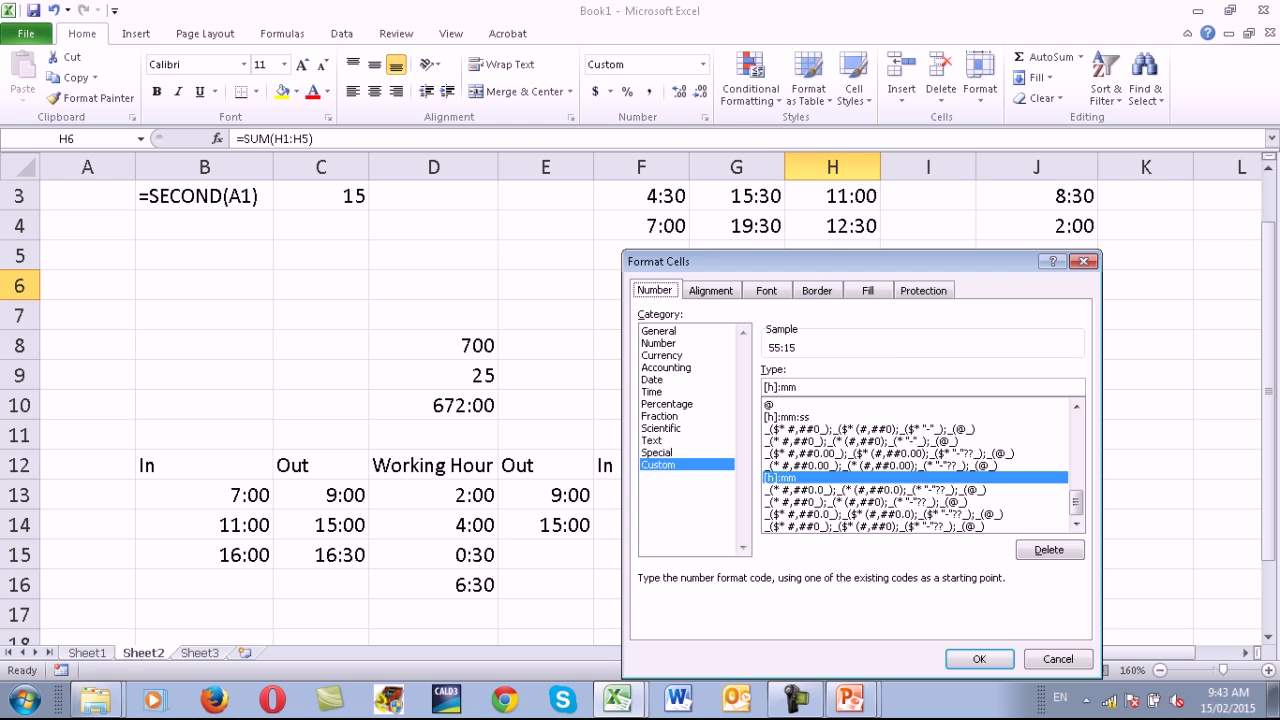
{"action": "double_click", "coordinate": [775, 478]}
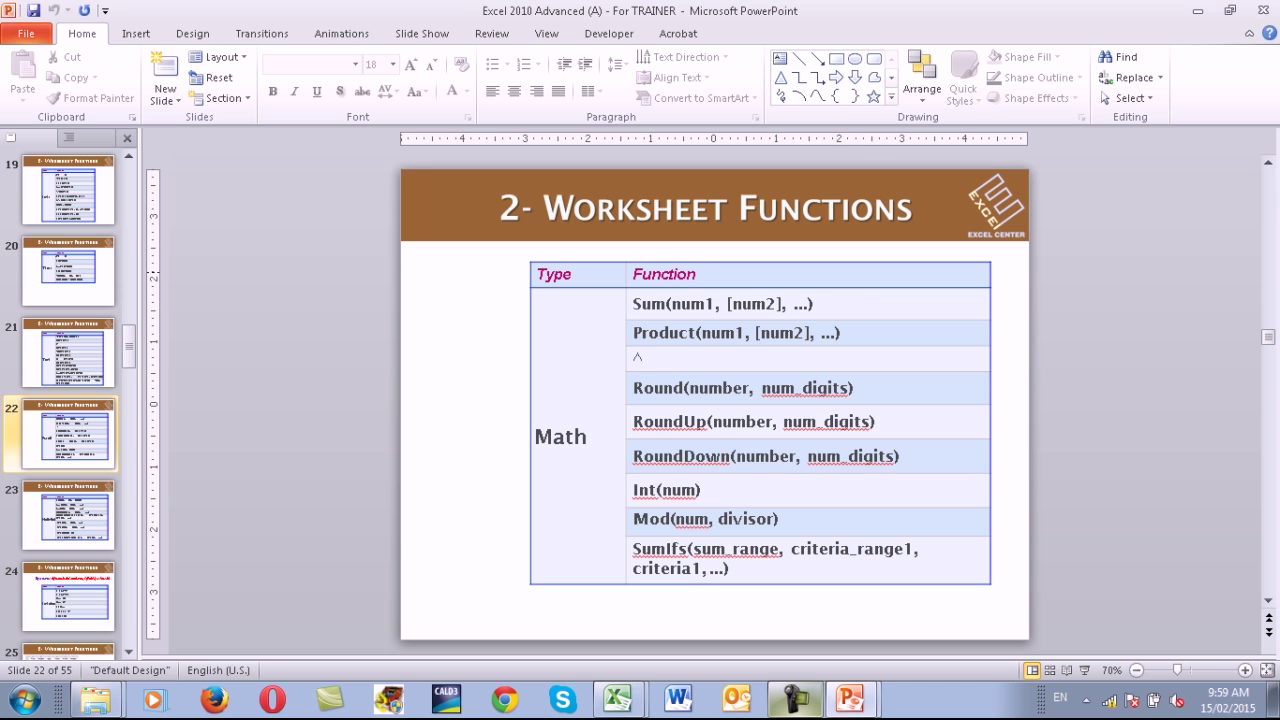
Show the Worksheet Functions math slide full screen, exit the show, and return to Excel.
{"action": "left_click", "coordinate": [1085, 670]}
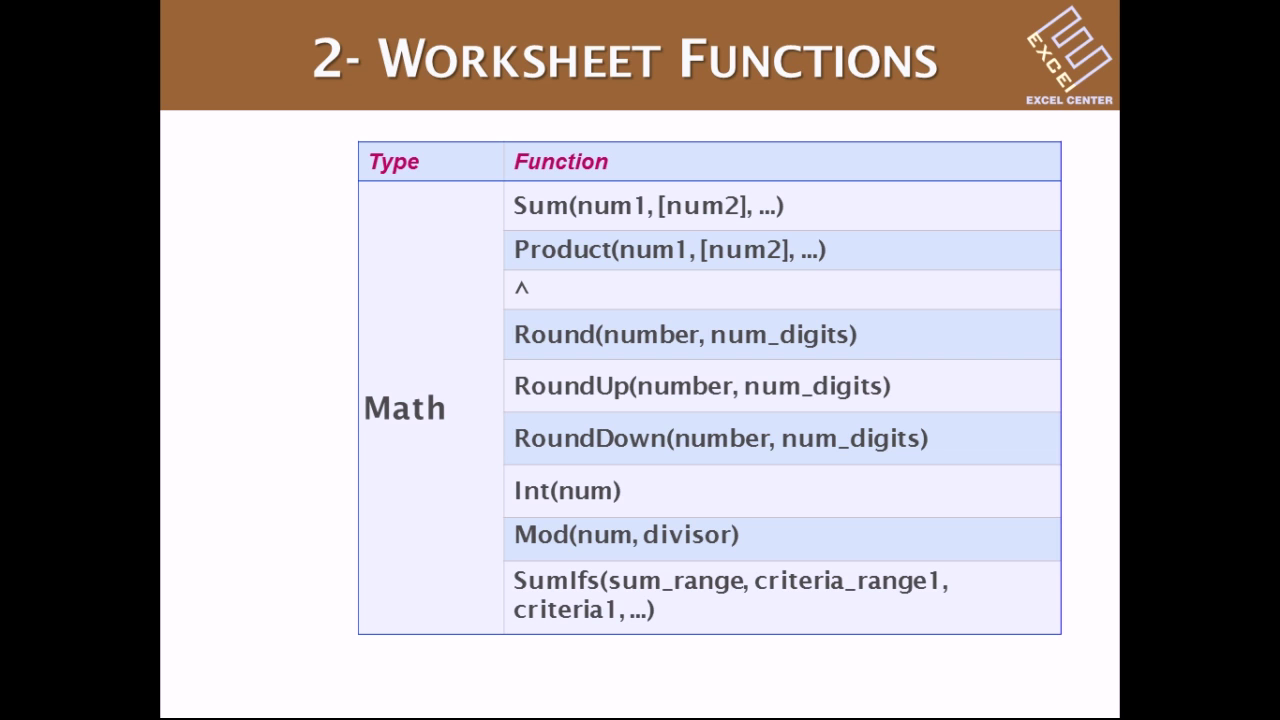
{"action": "key", "text": "Escape"}
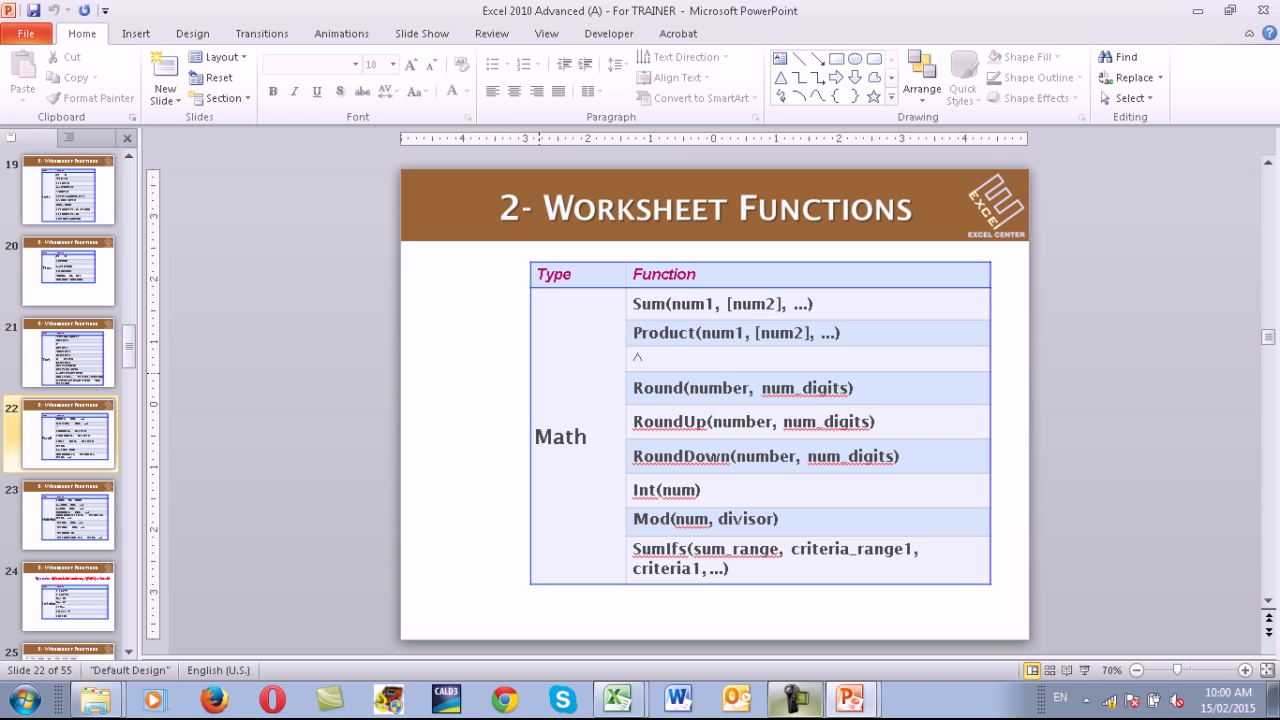
{"action": "left_click", "coordinate": [617, 698]}
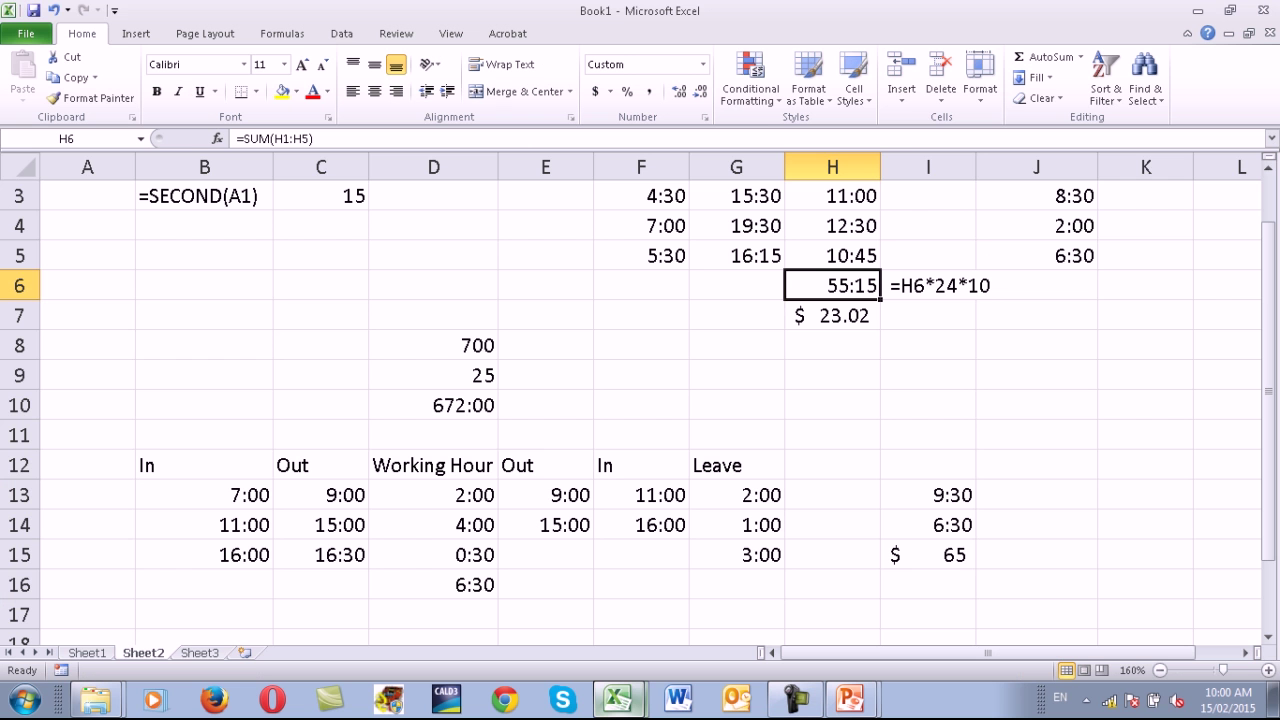
Move to the empty Sheet3 and zoom in on it.
{"action": "key", "text": "ctrl+Page_Down"}
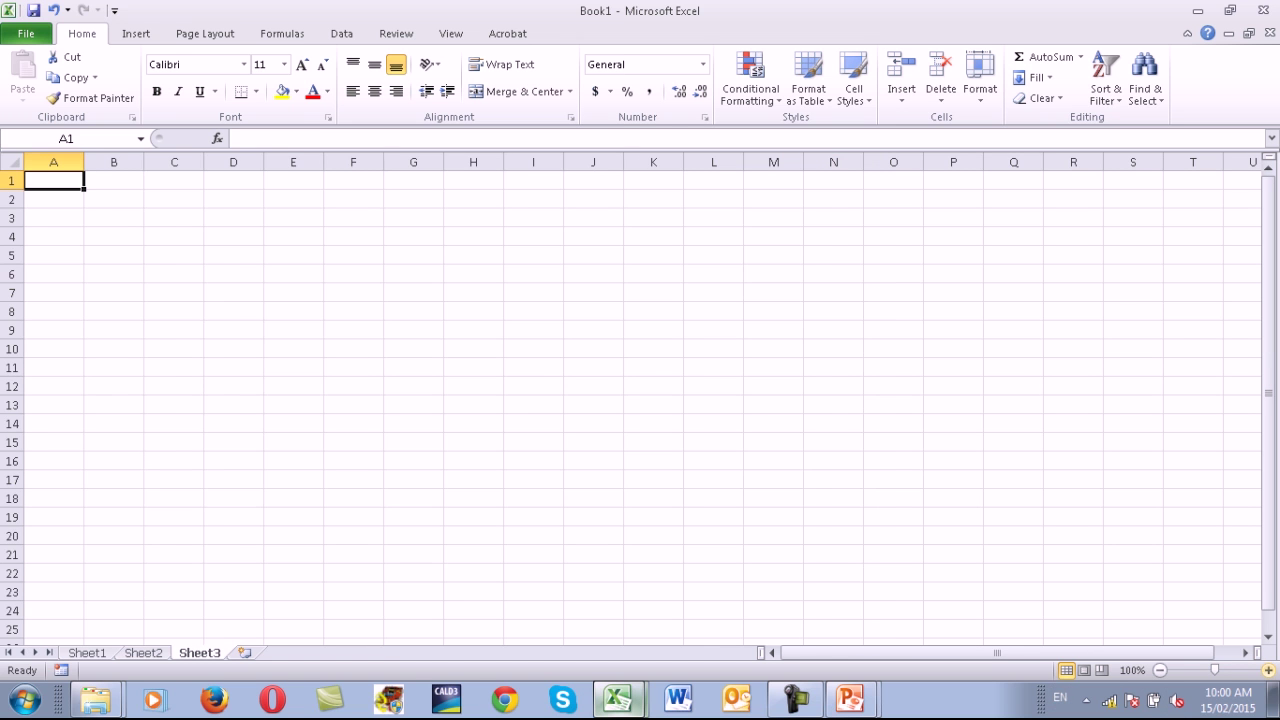
{"action": "left_click", "coordinate": [1268, 670]}
{"action": "left_click", "coordinate": [1268, 670]}
{"action": "left_click", "coordinate": [1268, 670]}
{"action": "left_click", "coordinate": [1268, 670]}
{"action": "left_click", "coordinate": [1268, 670]}
{"action": "left_click", "coordinate": [1268, 670]}
{"action": "left_click", "coordinate": [1268, 670]}
{"action": "left_click", "coordinate": [1268, 670]}
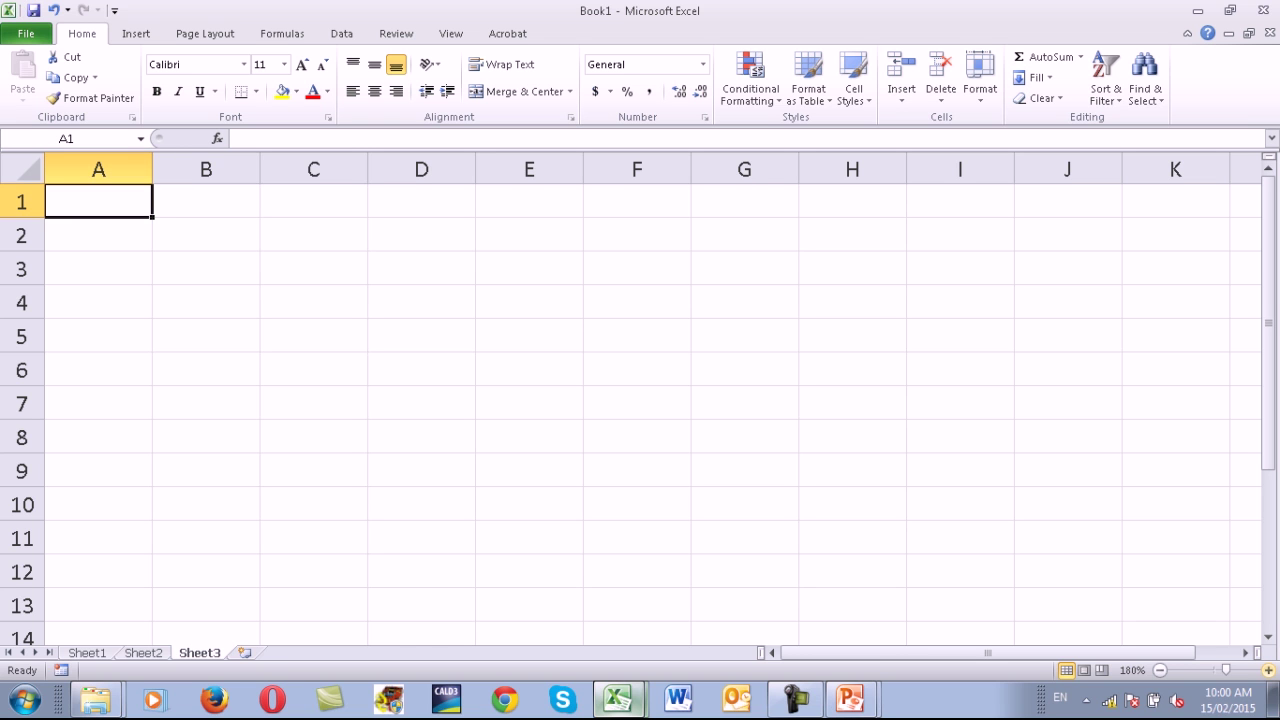
Enter 3 squared in A1 and =3^5 in A2.
{"action": "type", "text": "3"}
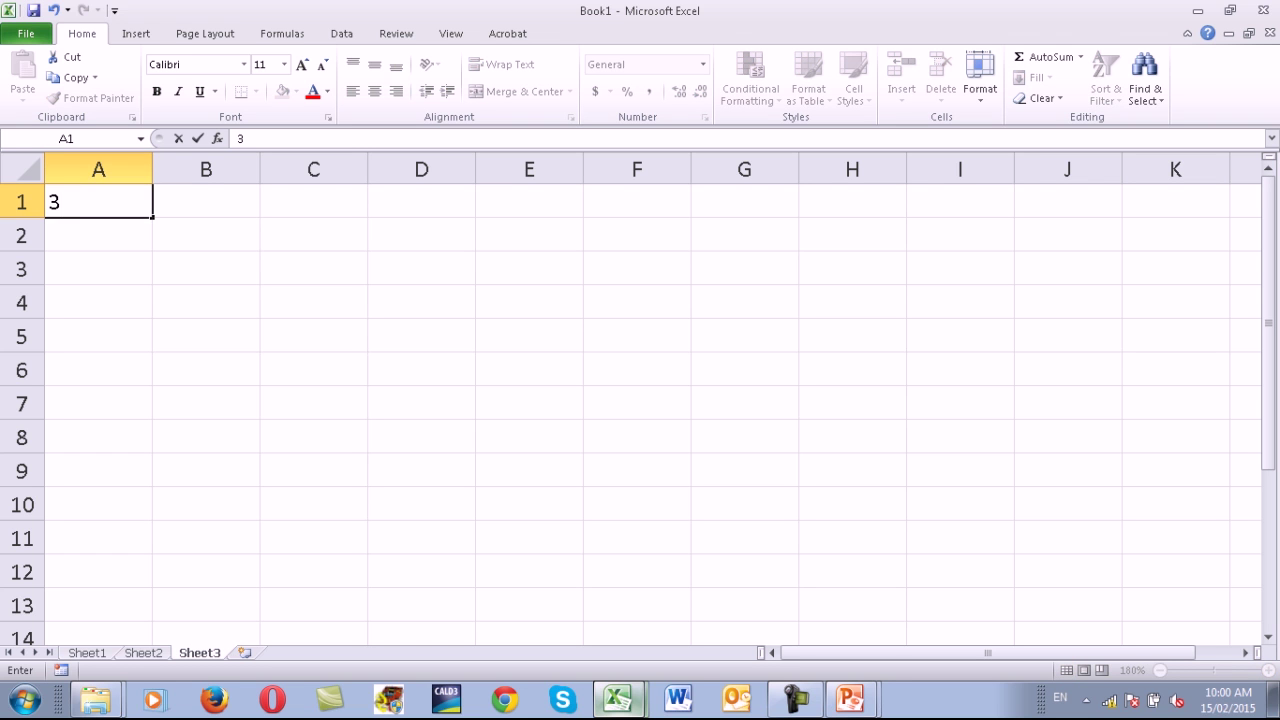
{"action": "key", "text": "Escape"}
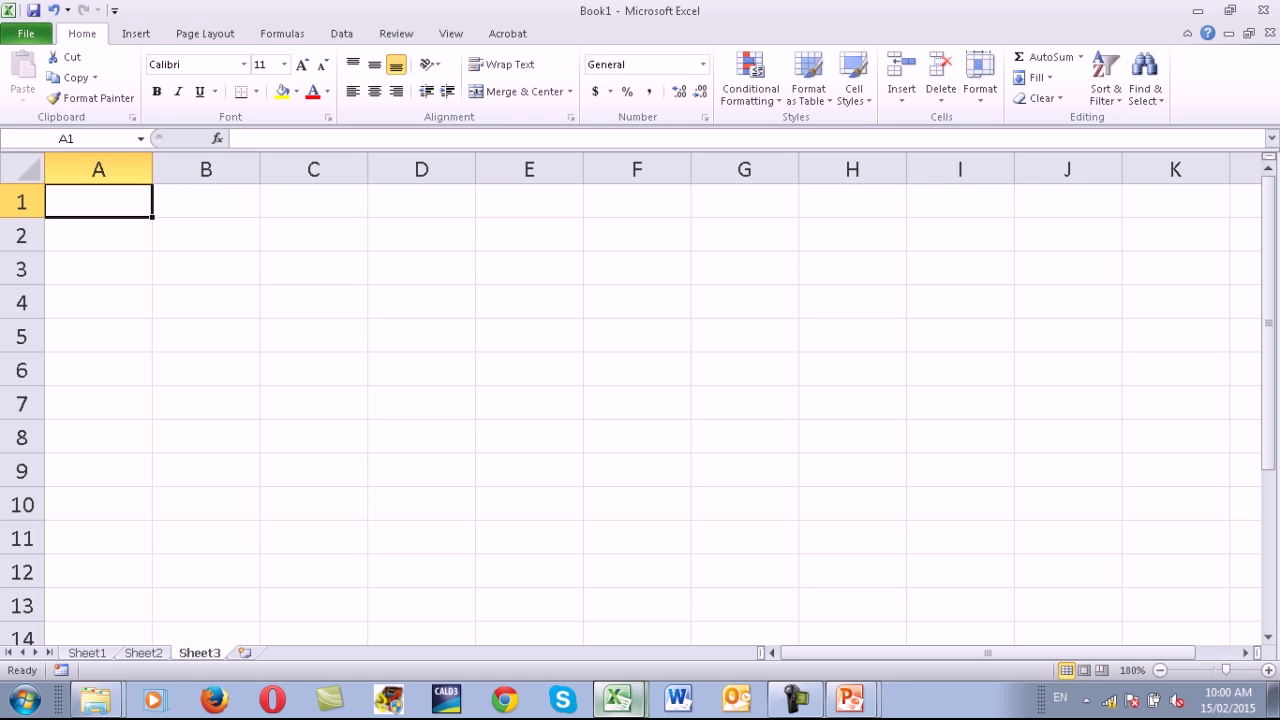
{"action": "type", "text": "=3"}
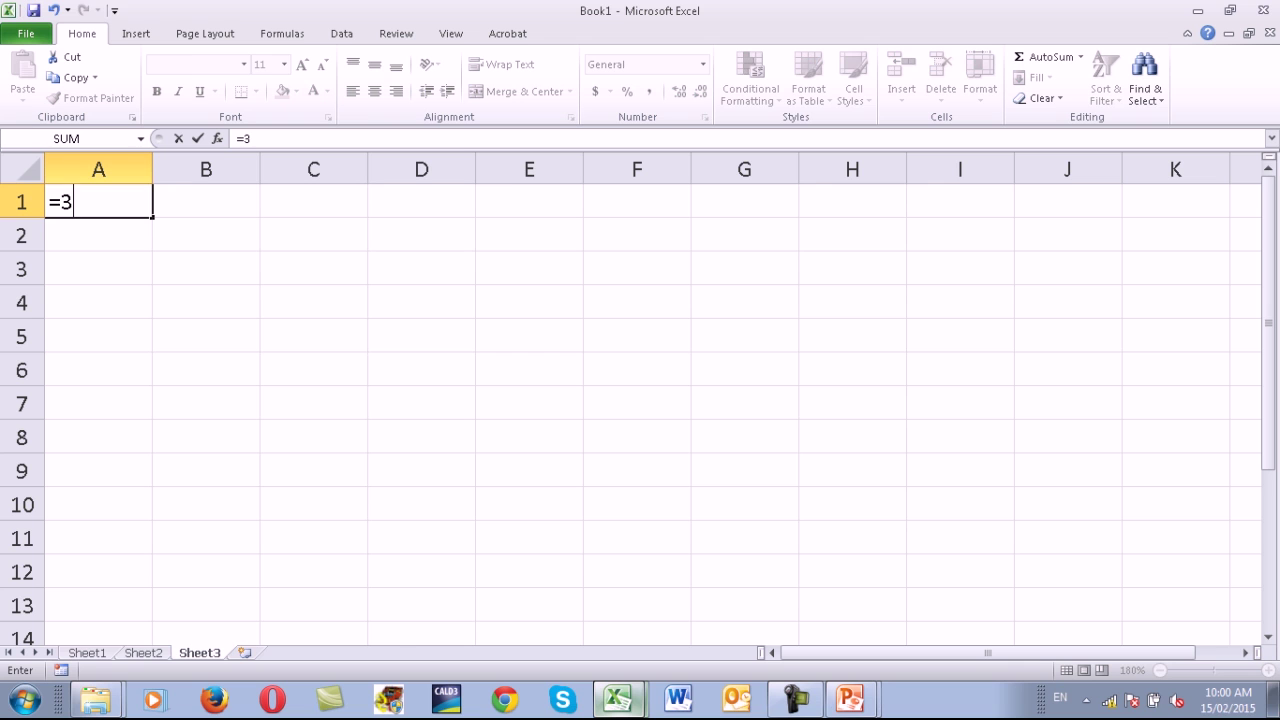
{"action": "type", "text": "^"}
{"action": "type", "text": "2"}
{"action": "key", "text": "Return"}
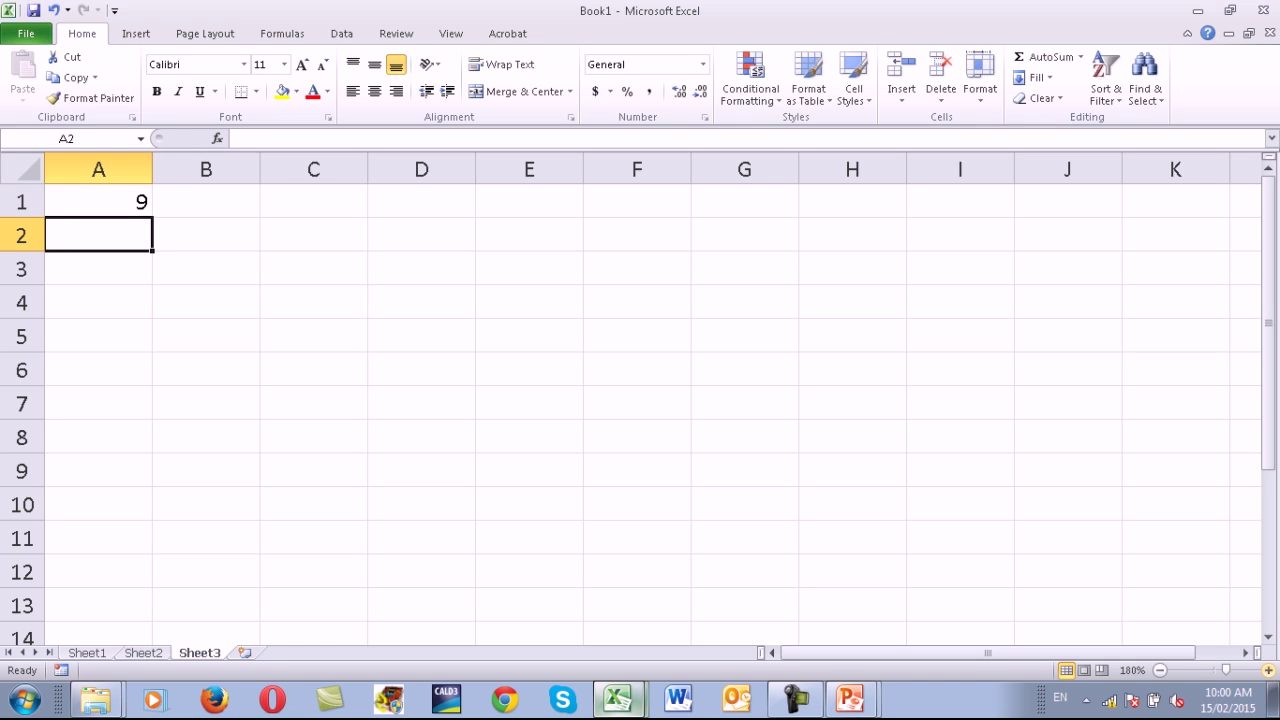
{"action": "type", "text": "=3^"}
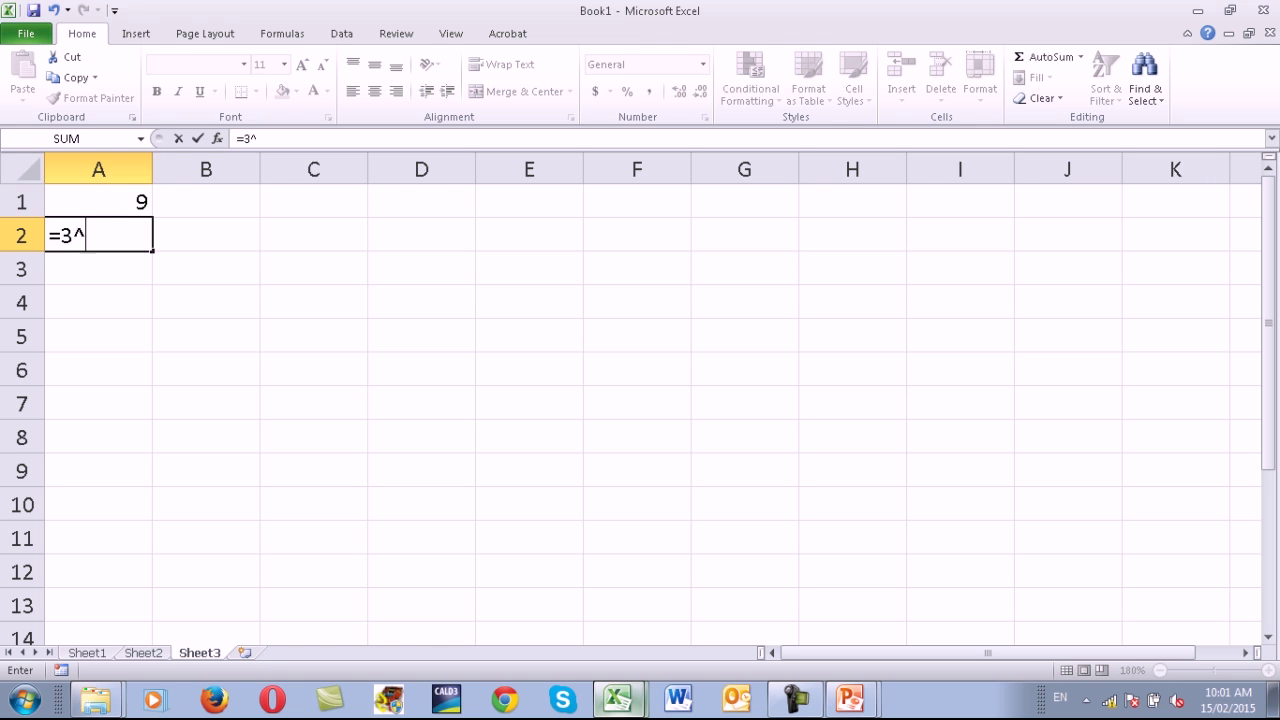
{"action": "type", "text": "5"}
{"action": "key", "text": "Return"}
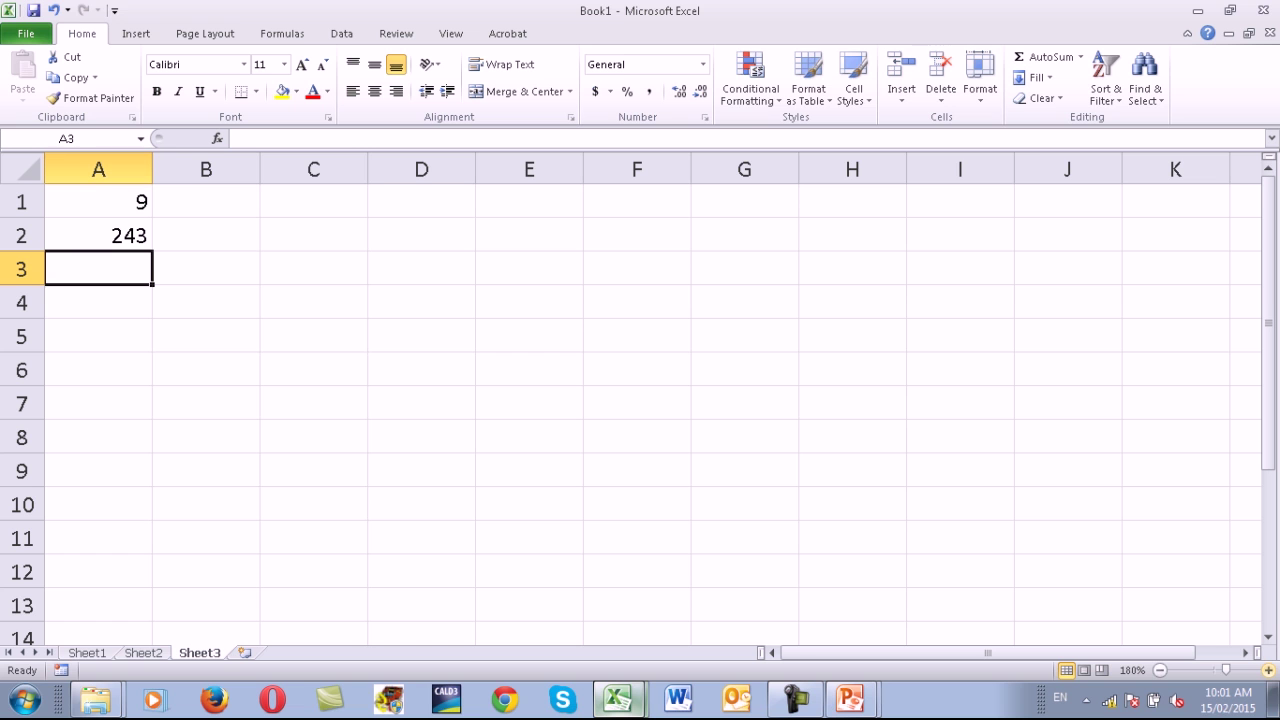
Enter 16 in A3 and =A3^(1/2) in A4, then reopen A4's formula for editing.
{"action": "type", "text": "="}
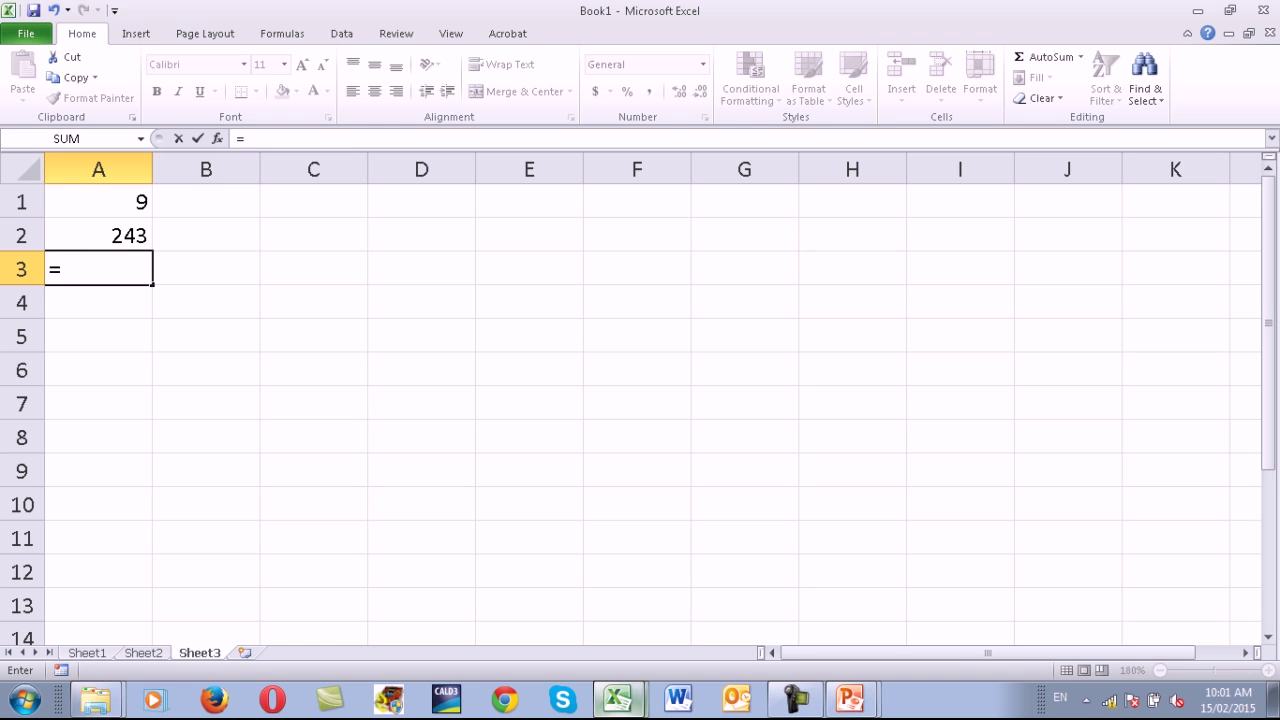
{"action": "key", "text": "Escape"}
{"action": "type", "text": "16"}
{"action": "key", "text": "Return"}
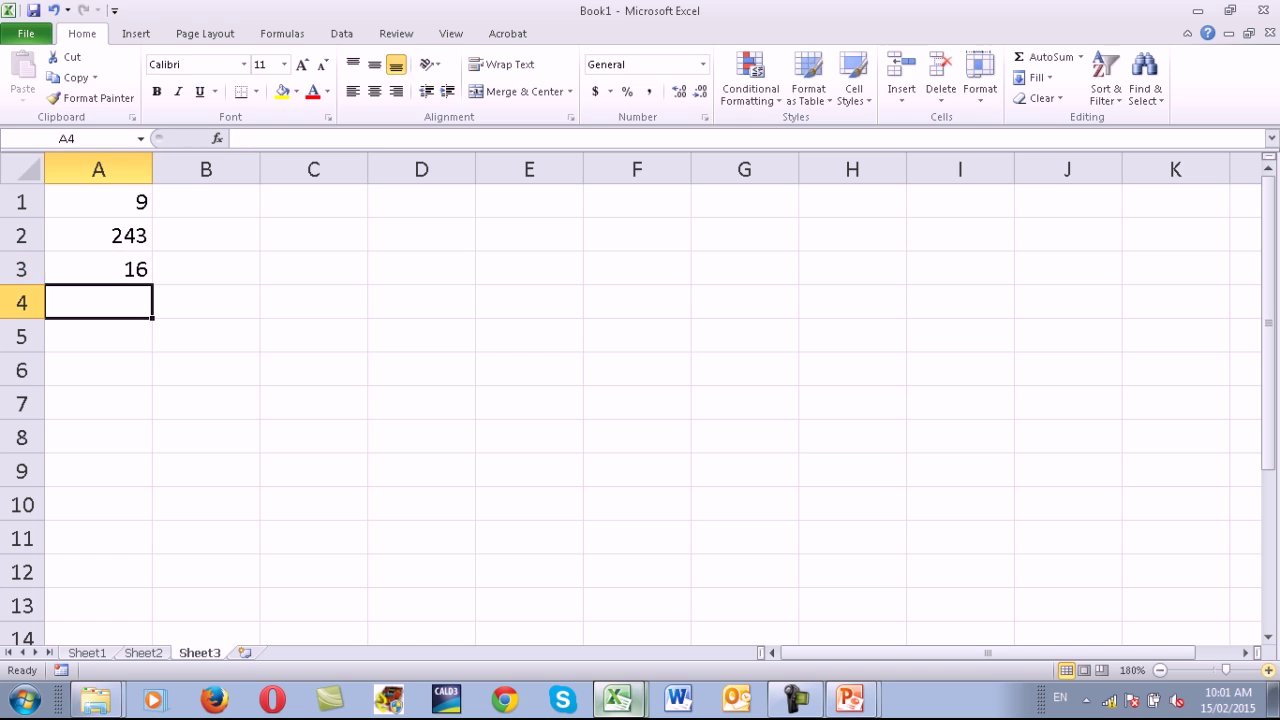
{"action": "type", "text": "="}
{"action": "key", "text": "Up"}
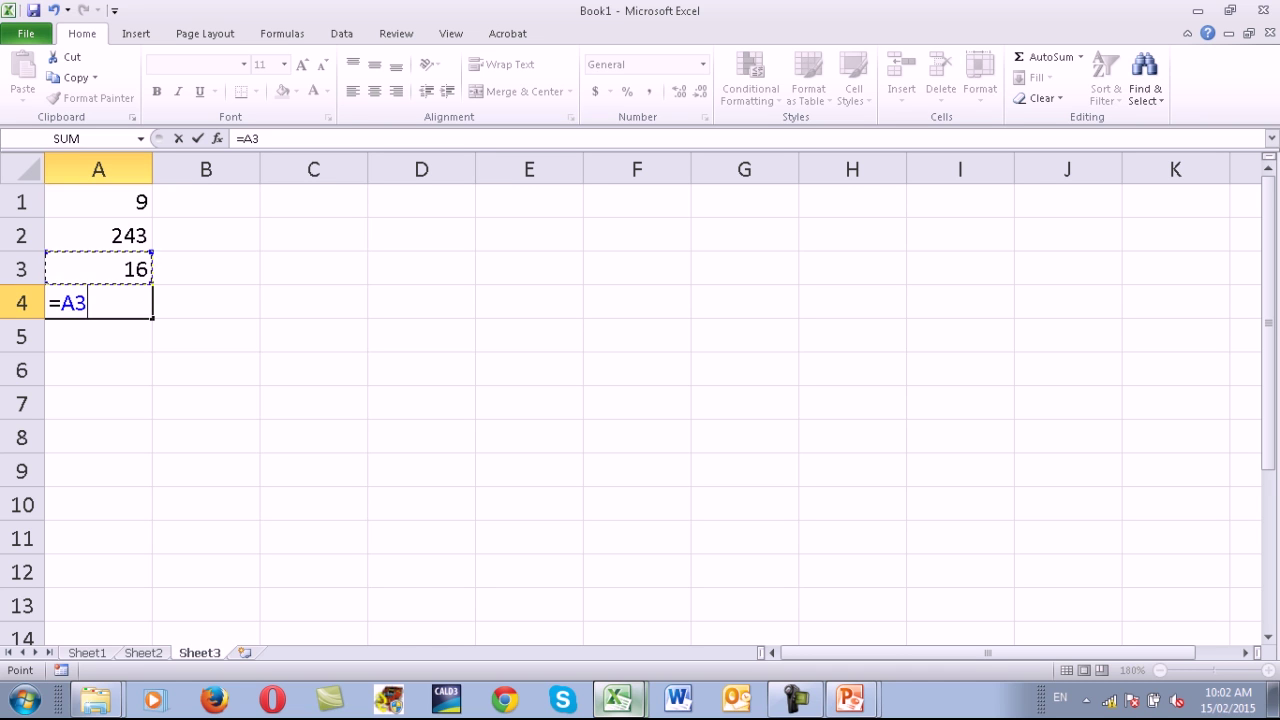
{"action": "type", "text": "^(1/3"}
{"action": "type", "text": ")"}
{"action": "key", "text": "BackSpace"}
{"action": "key", "text": "BackSpace"}
{"action": "type", "text": "2)"}
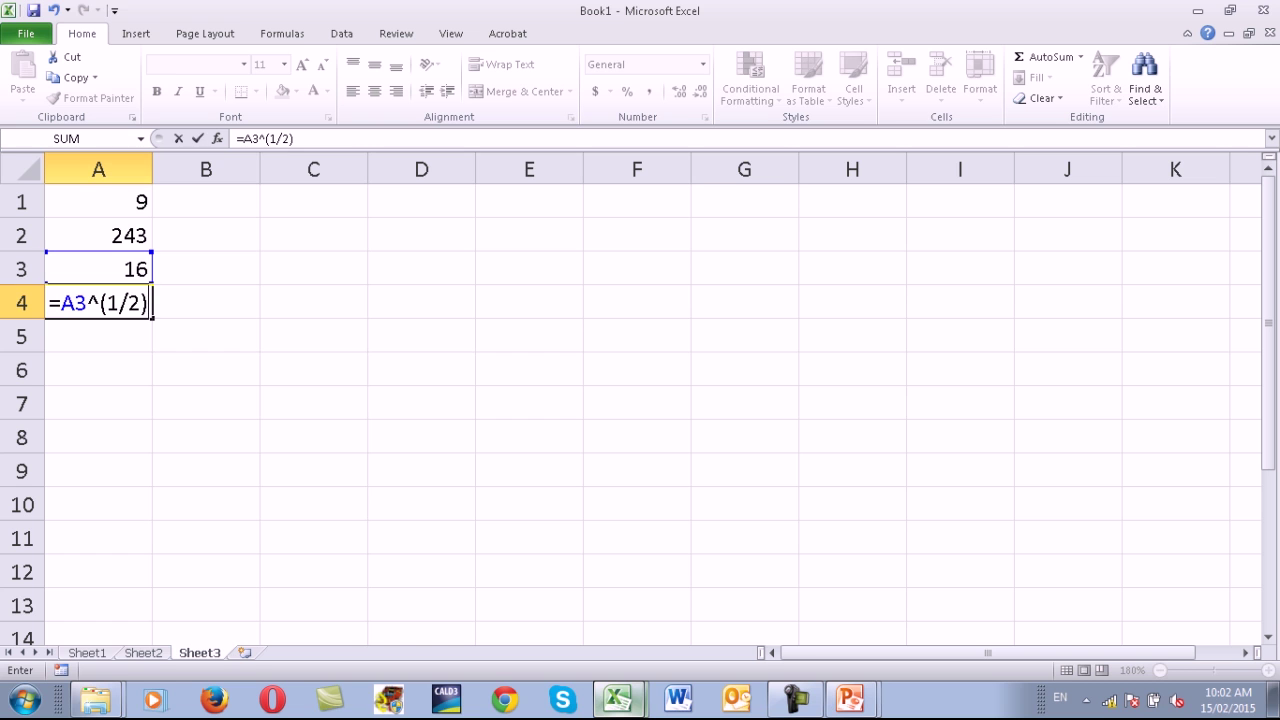
{"action": "key", "text": "Return"}
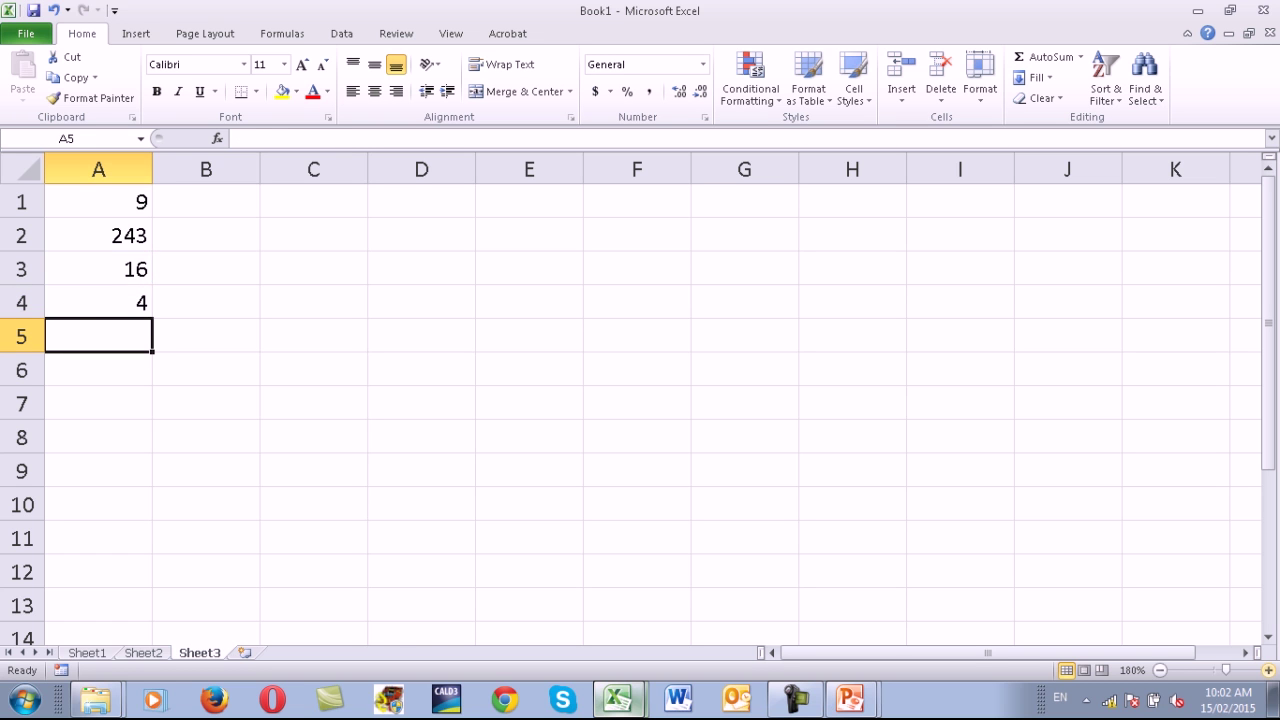
{"action": "key", "text": "Up"}
{"action": "key", "text": "F2"}
{"action": "key", "text": "Home"}
{"action": "type", "text": "'"}
{"action": "key", "text": "Return"}
{"action": "key", "text": "Up"}
{"action": "key", "text": "Up"}
{"action": "key", "text": "Up"}
{"action": "key", "text": "F2"}
{"action": "key", "text": "Home"}
{"action": "type", "text": "'"}
{"action": "key", "text": "Return"}
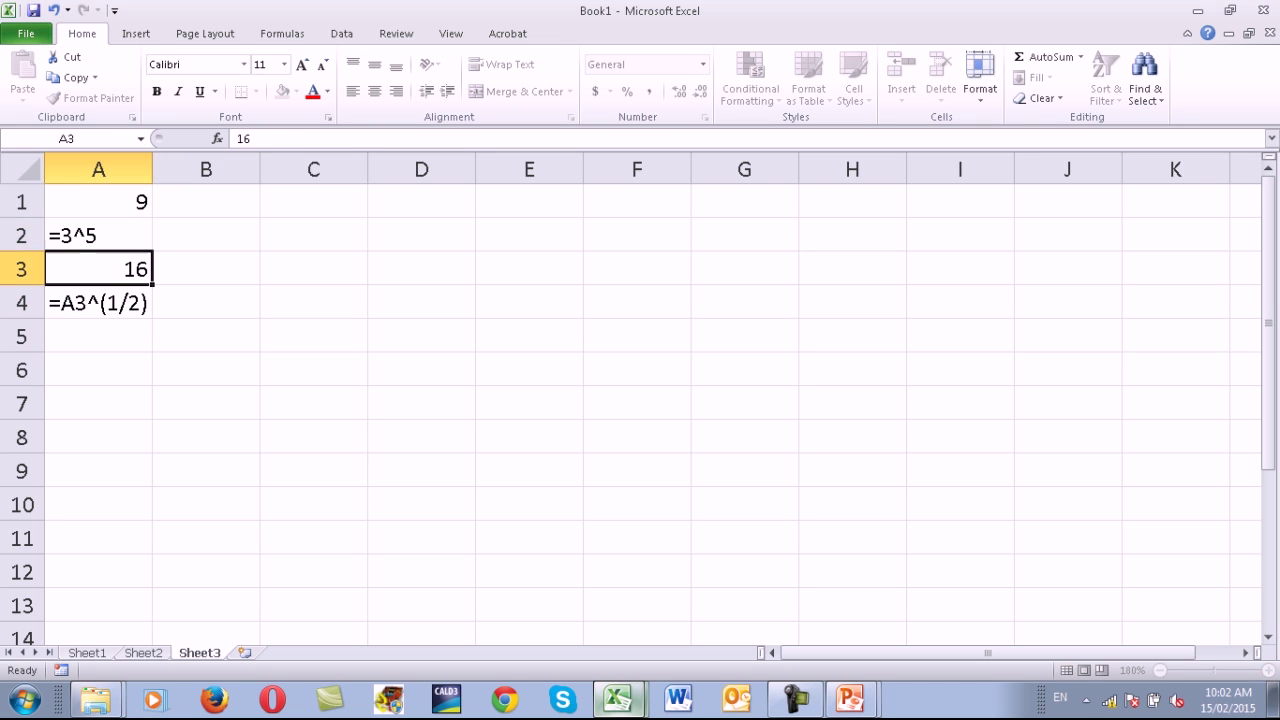
{"action": "key", "text": "Up"}
{"action": "key", "text": "Up"}
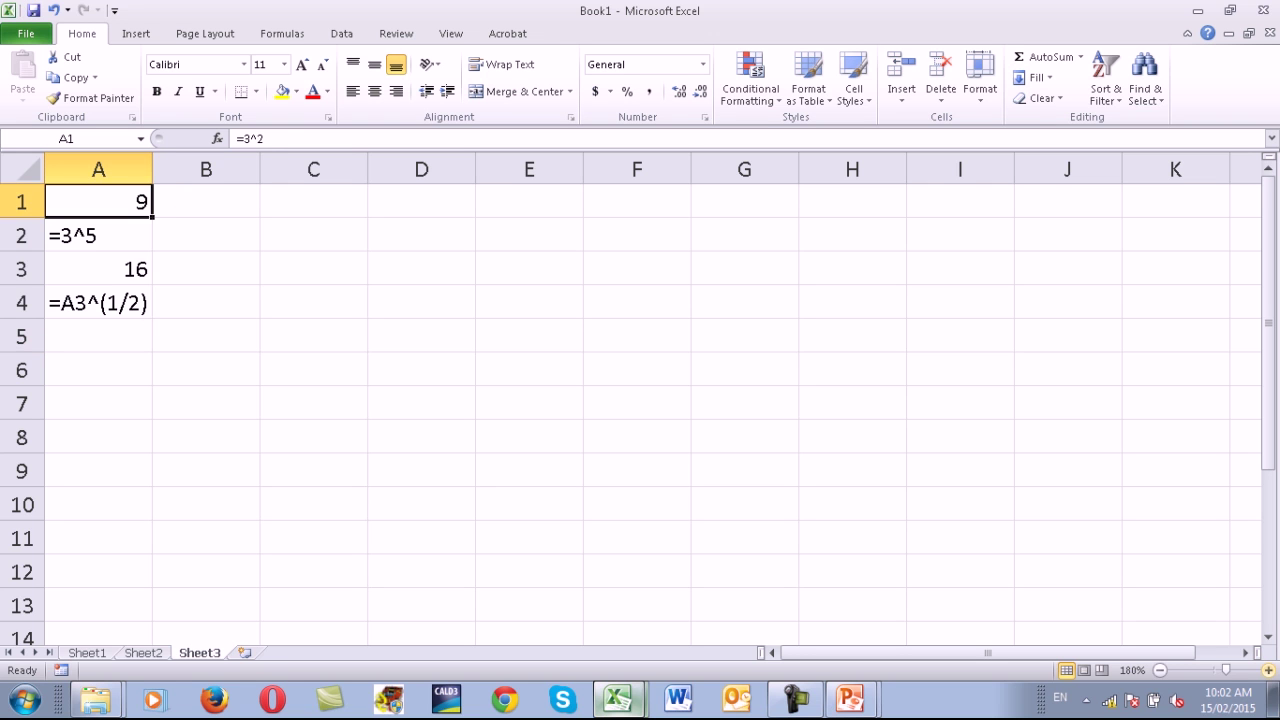
{"action": "key", "text": "Down"}
{"action": "key", "text": "Down"}
{"action": "key", "text": "Down"}
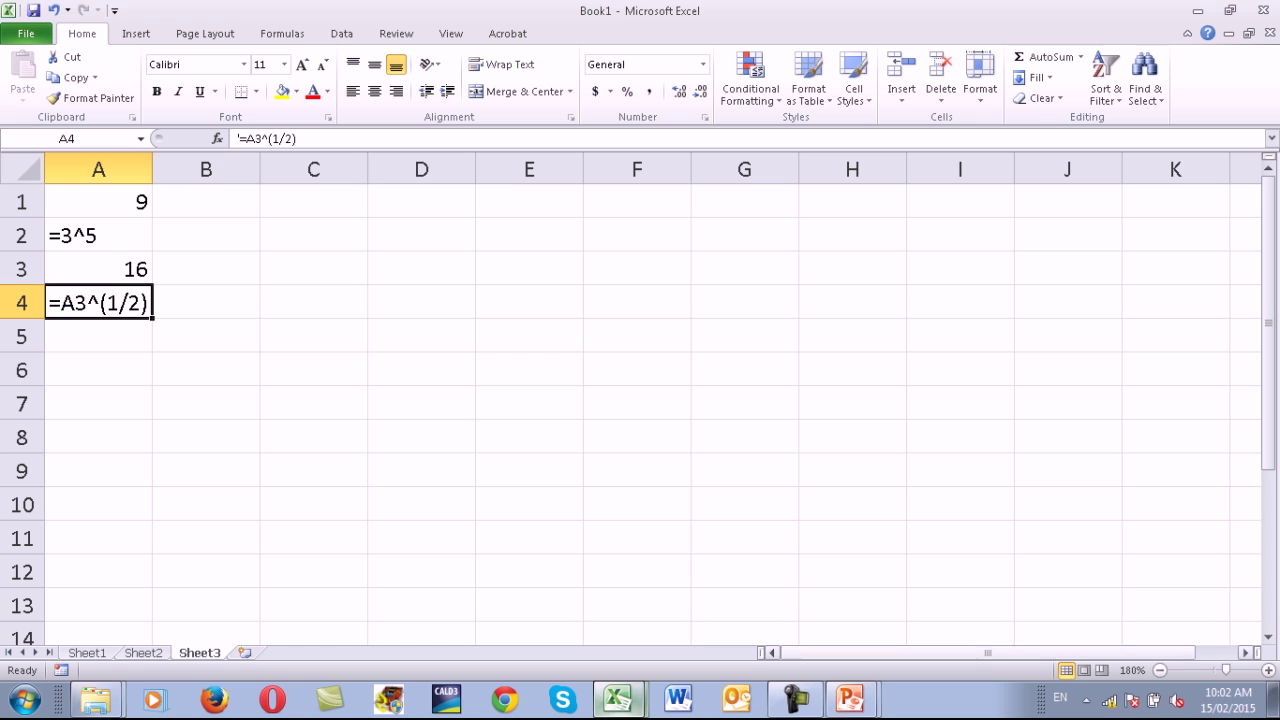
{"action": "left_click", "coordinate": [850, 698]}
{"action": "left_click", "coordinate": [850, 698]}
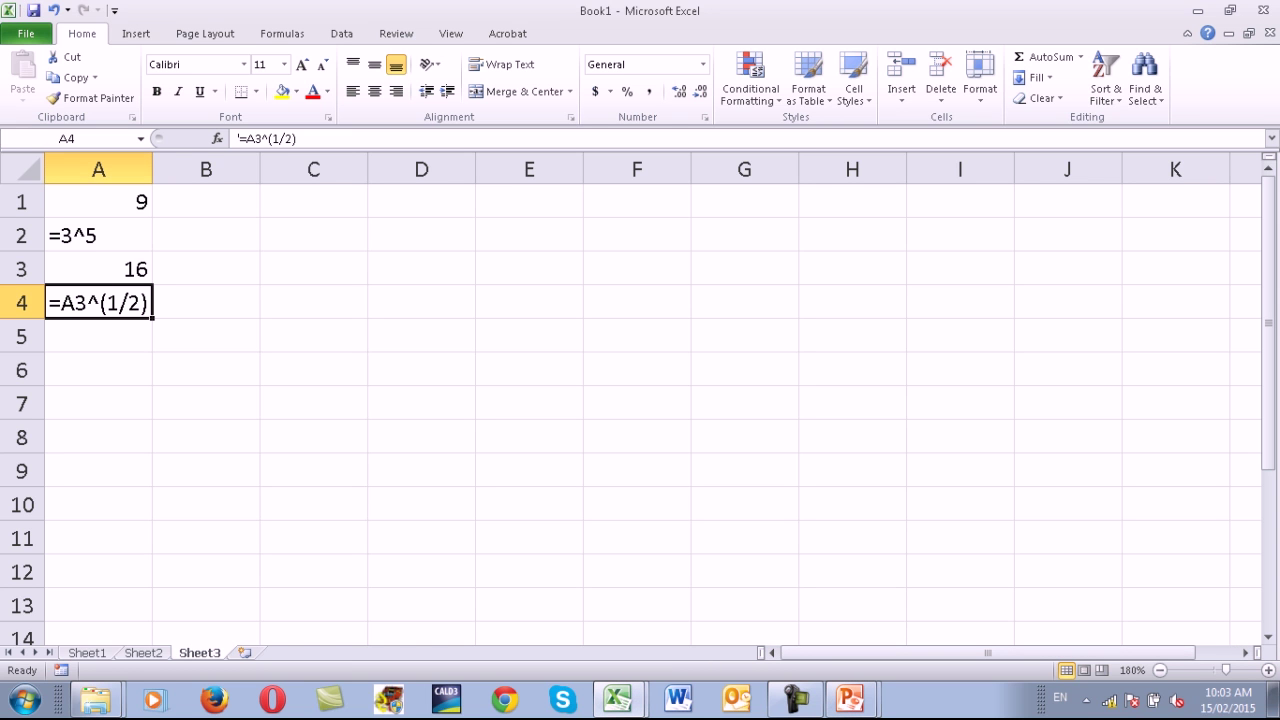
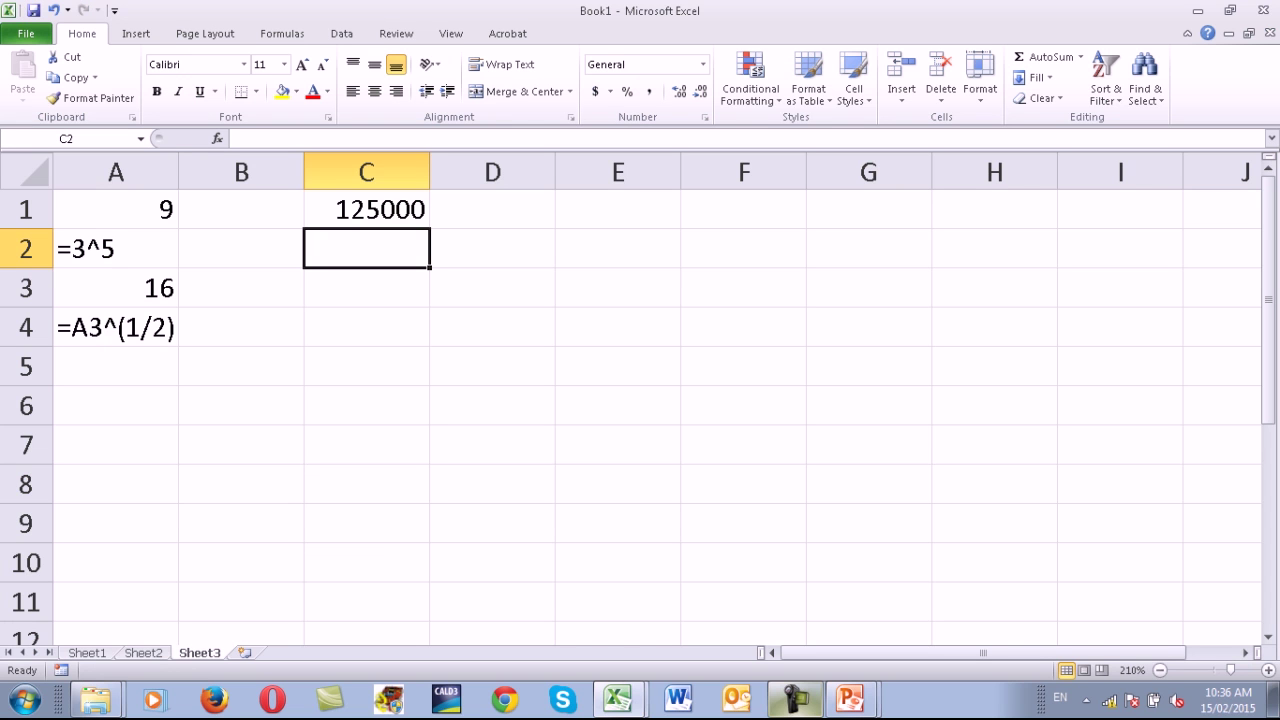
Insert a blank top row and enter the header R in C1 above 125000.
{"action": "left_click", "coordinate": [366, 209]}
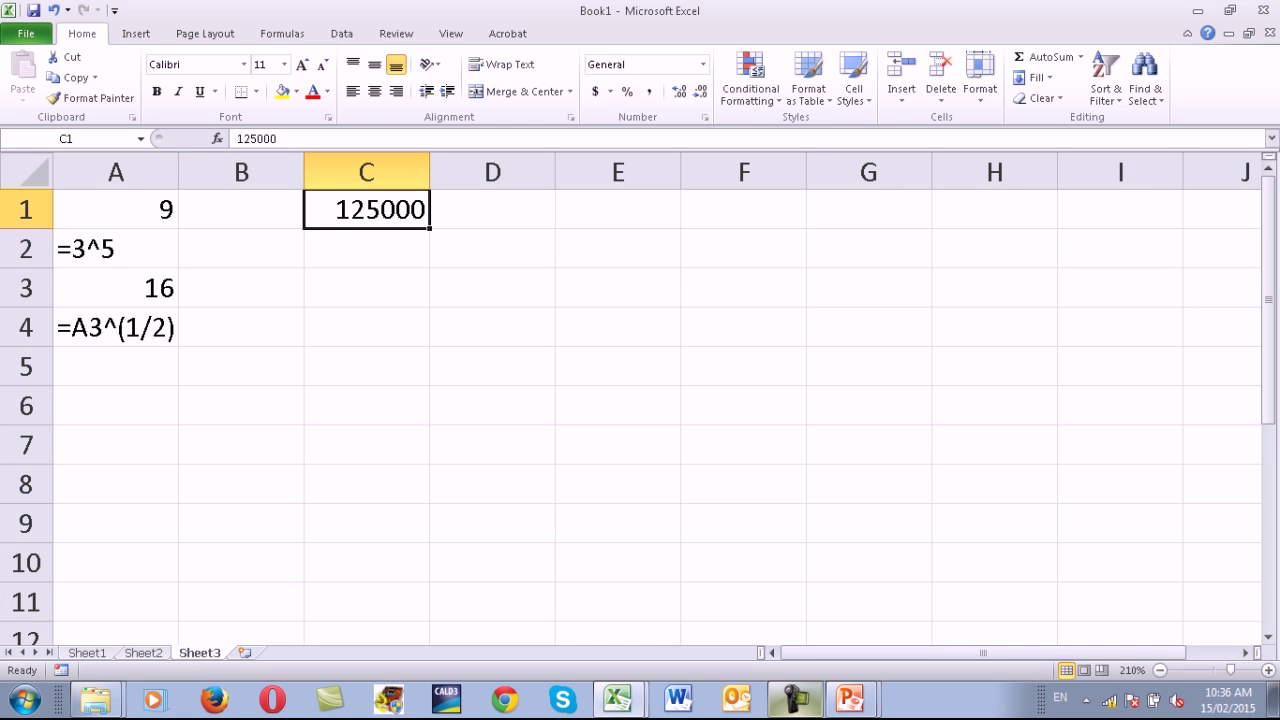
{"action": "right_click", "coordinate": [43, 202]}
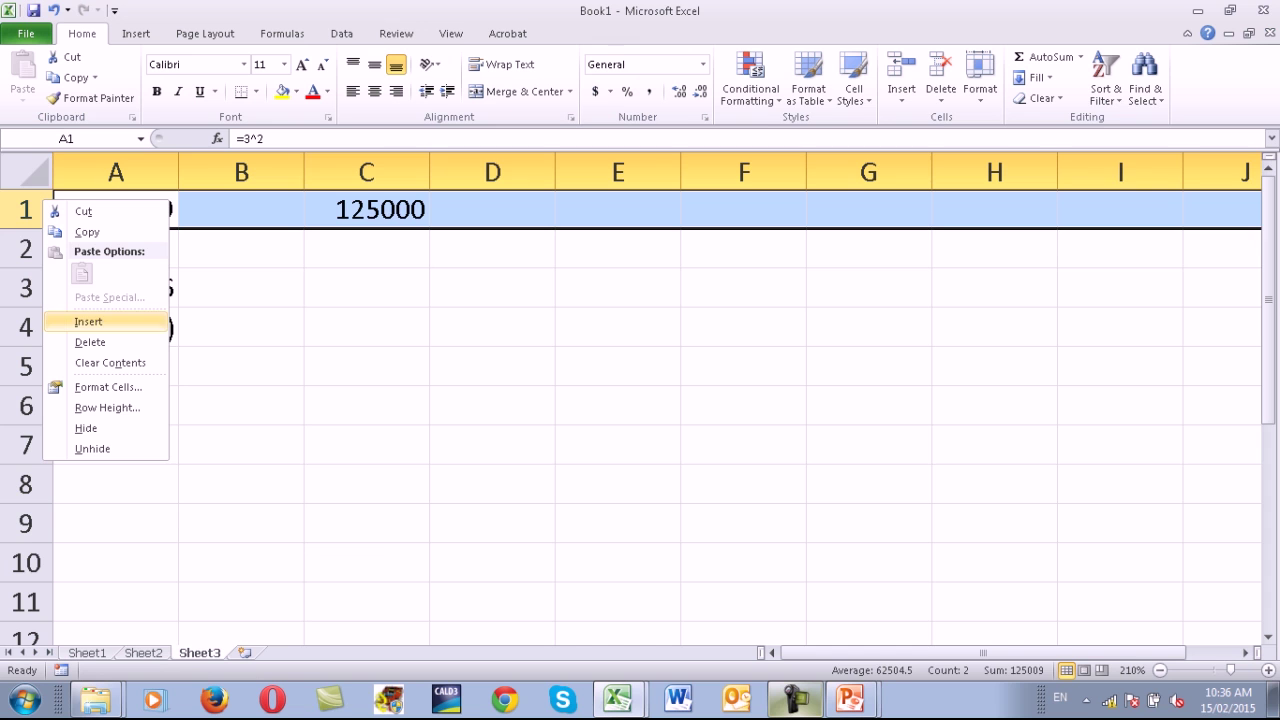
{"action": "left_click", "coordinate": [88, 321]}
{"action": "left_click", "coordinate": [366, 209]}
{"action": "left_click", "coordinate": [366, 248]}
{"action": "left_click", "coordinate": [366, 209]}
{"action": "type", "text": "R"}
{"action": "key", "text": "Return"}
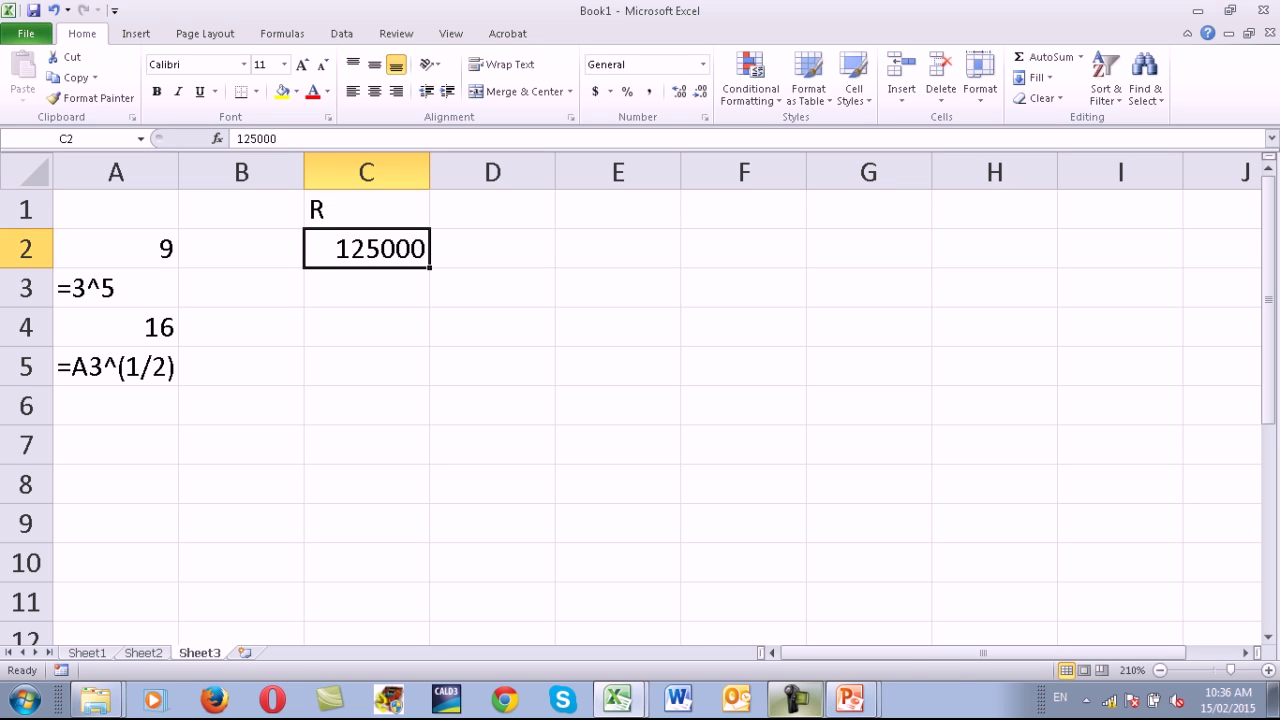
Centre-align the contents of column C.
{"action": "left_click", "coordinate": [366, 172]}
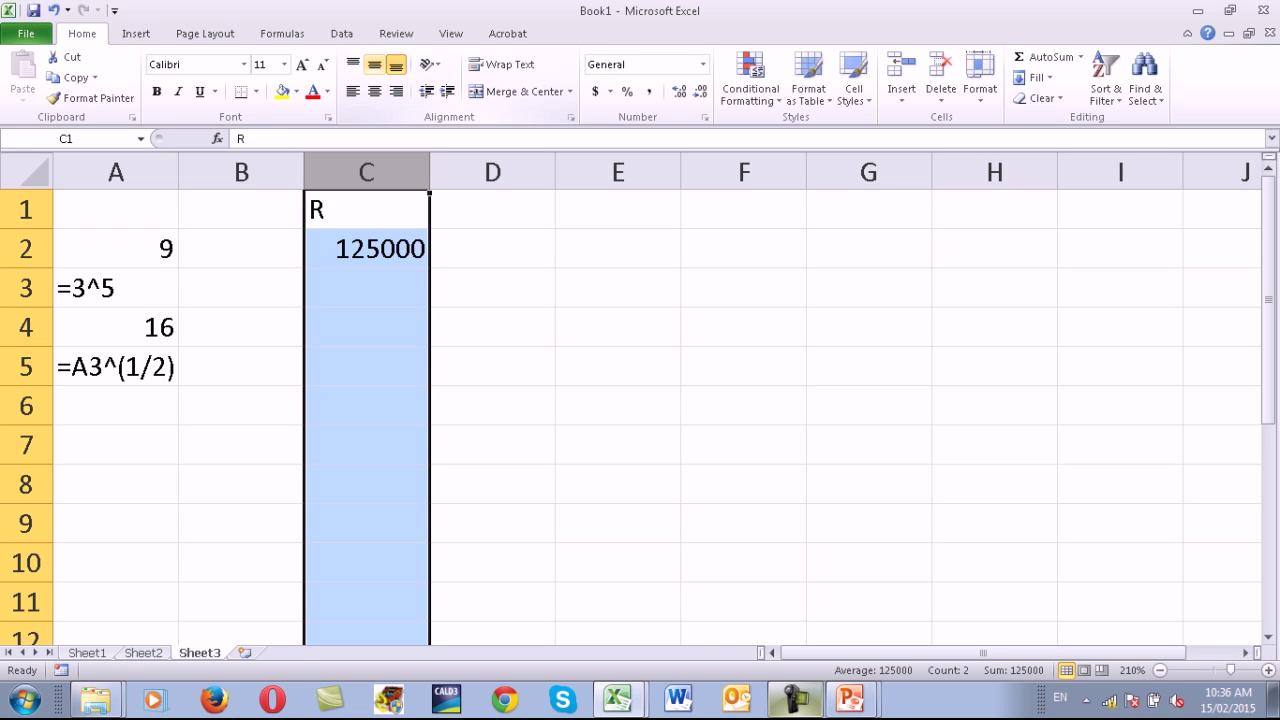
{"action": "left_click", "coordinate": [374, 91]}
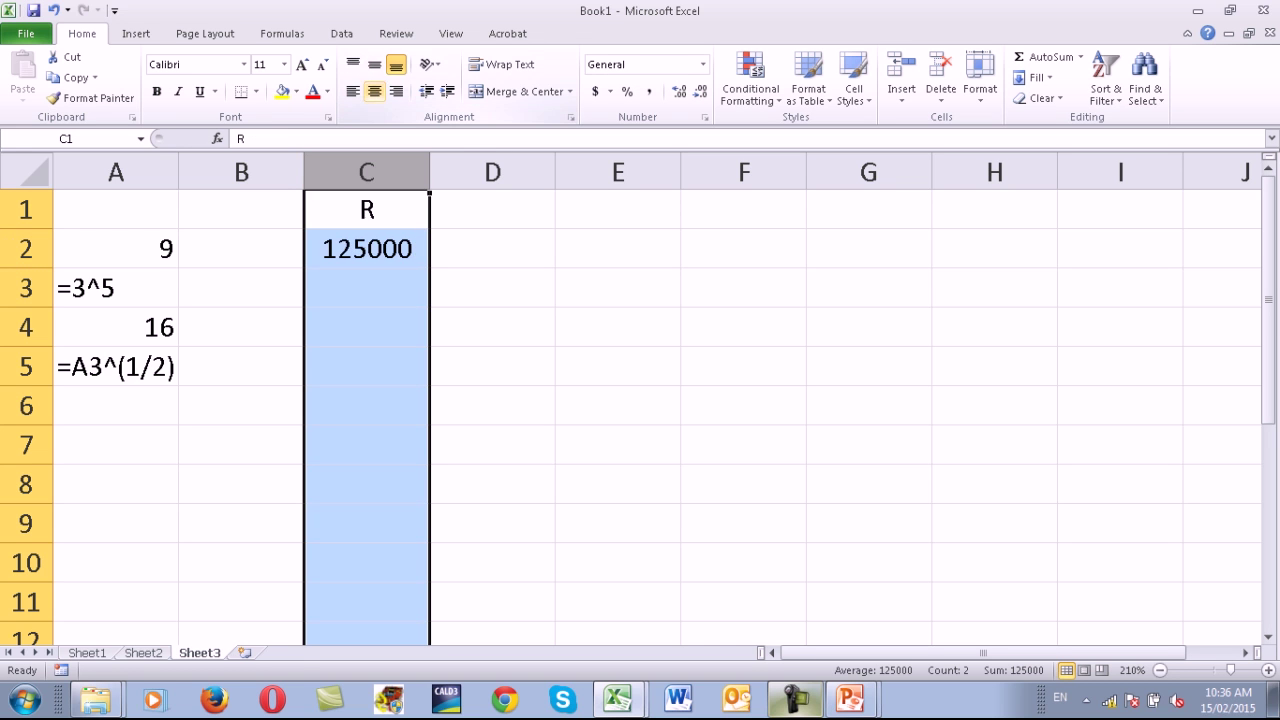
{"action": "left_click", "coordinate": [492, 209]}
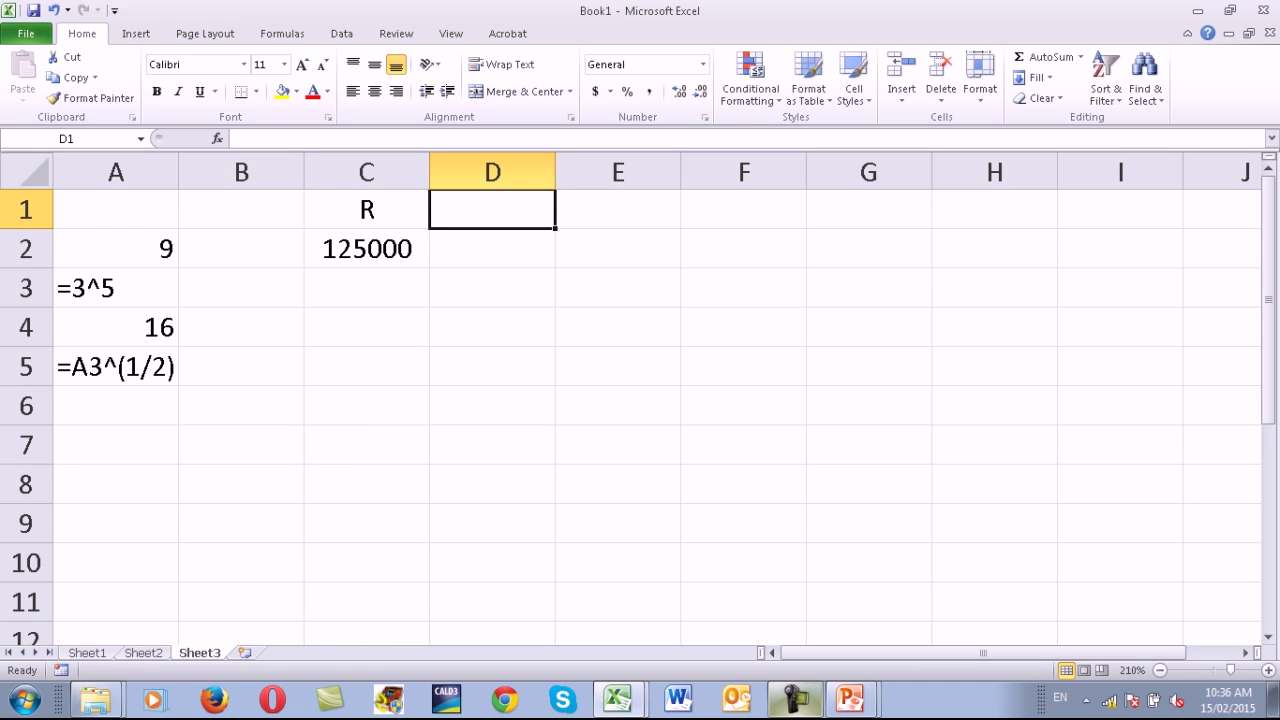
Enter the header $ in D1.
{"action": "type", "text": "$"}
{"action": "key", "text": "Tab"}
{"action": "key", "text": "Return"}
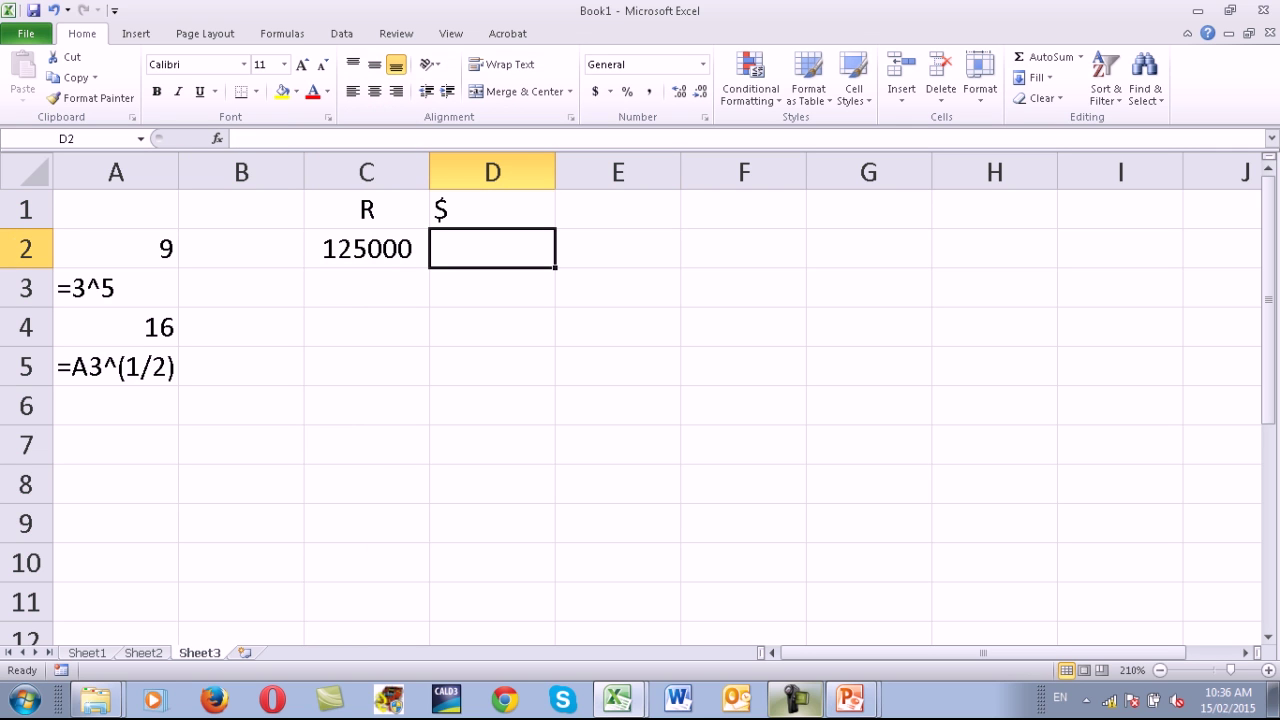
{"action": "left_click", "coordinate": [492, 209]}
{"action": "left_click", "coordinate": [617, 209]}
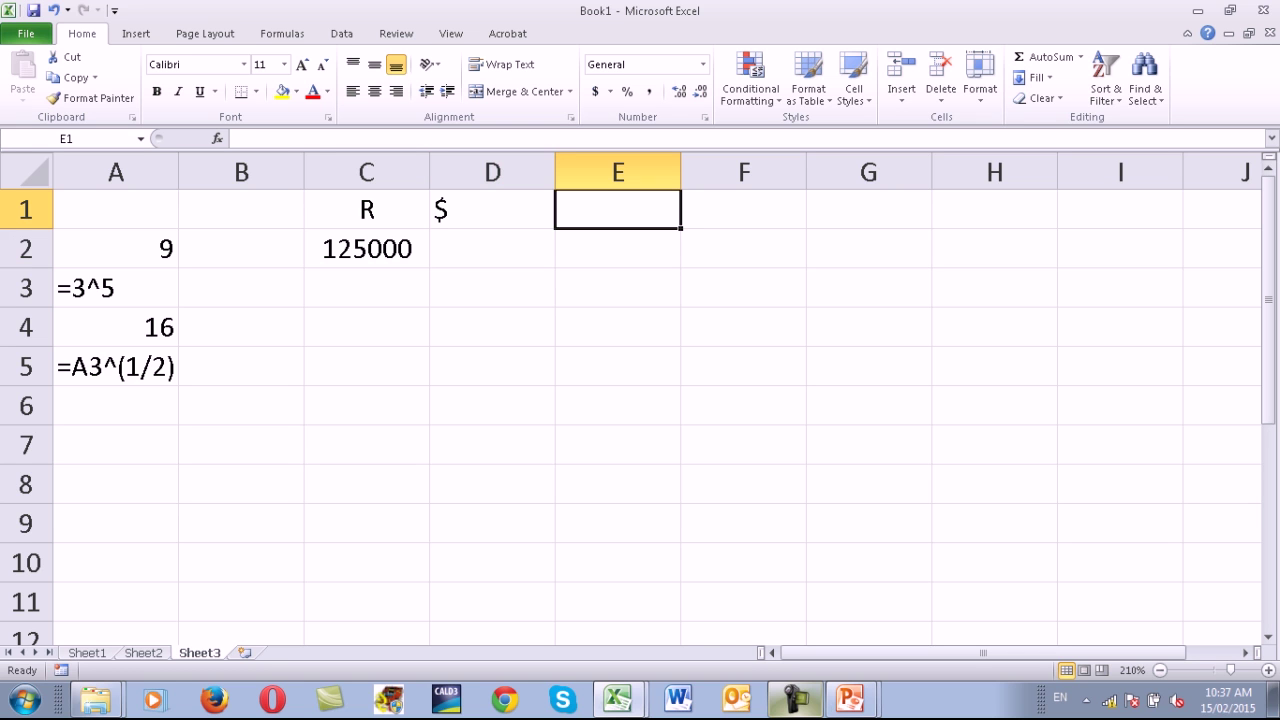
Type Remaining (R) into E1 and fix the ® autocorrection.
{"action": "type", "text": "Remaining (R)"}
{"action": "key", "text": "Return"}
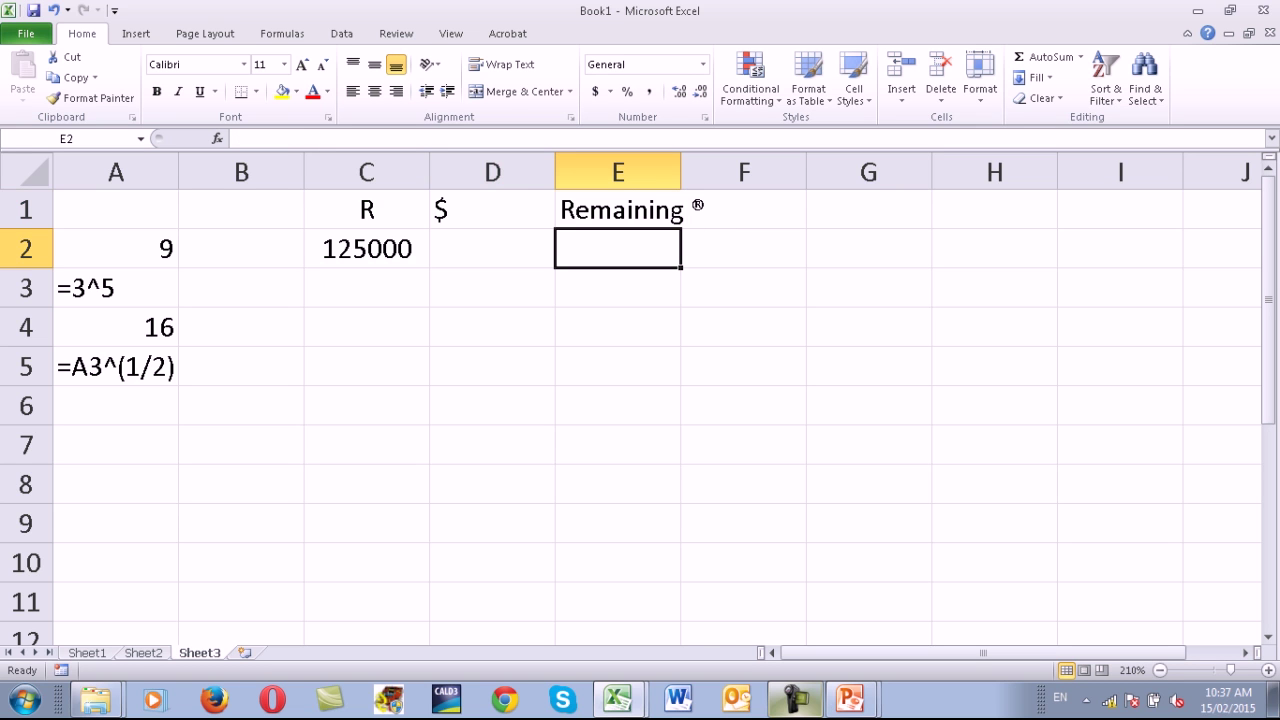
{"action": "key", "text": "ctrl+z"}
{"action": "key", "text": "ctrl+y"}
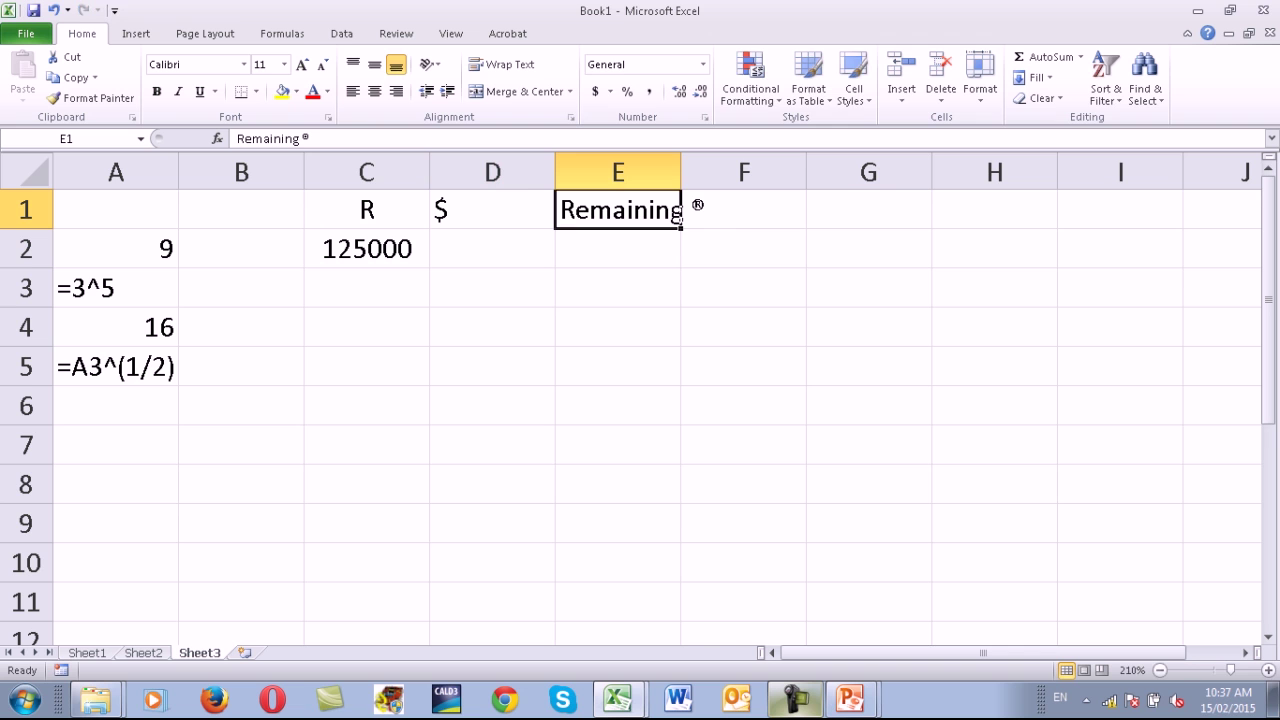
{"action": "key", "text": "F2"}
{"action": "key", "text": "BackSpace"}
{"action": "type", "text": "(R)"}
{"action": "key", "text": "Return"}
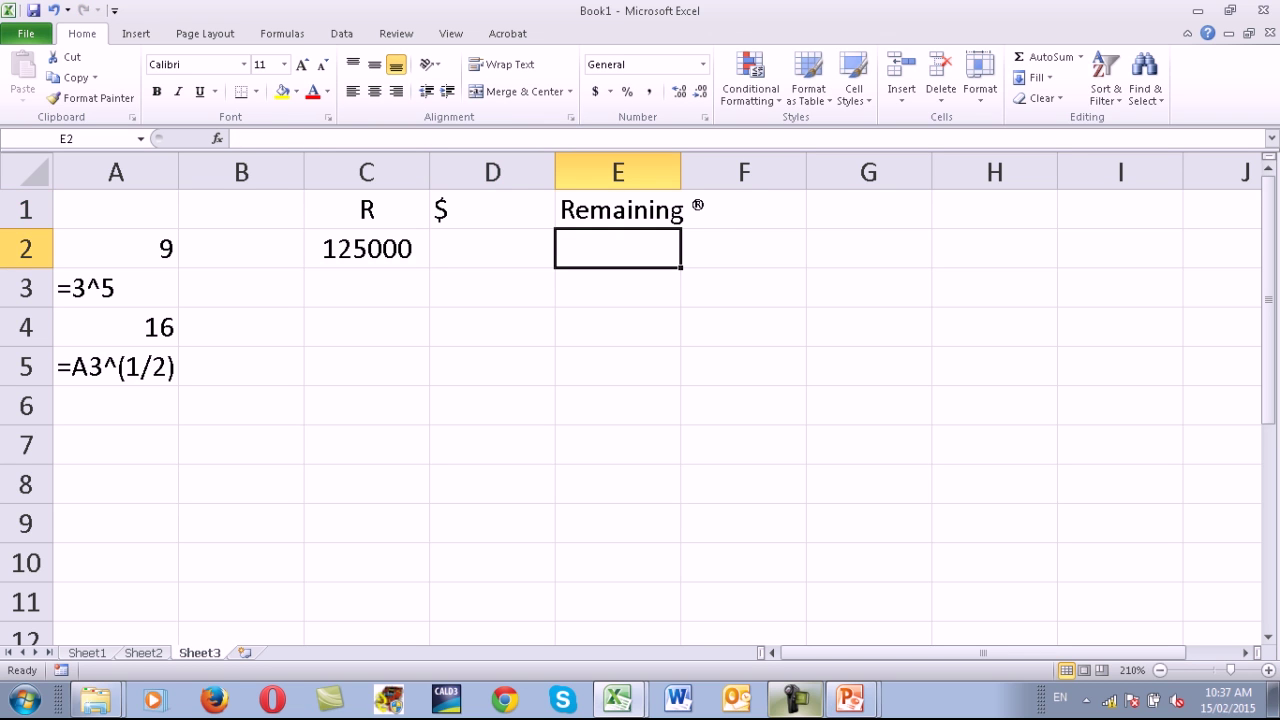
Re-edit E1 with a leading apostrophe so it reads Remaining (R).
{"action": "key", "text": "Up"}
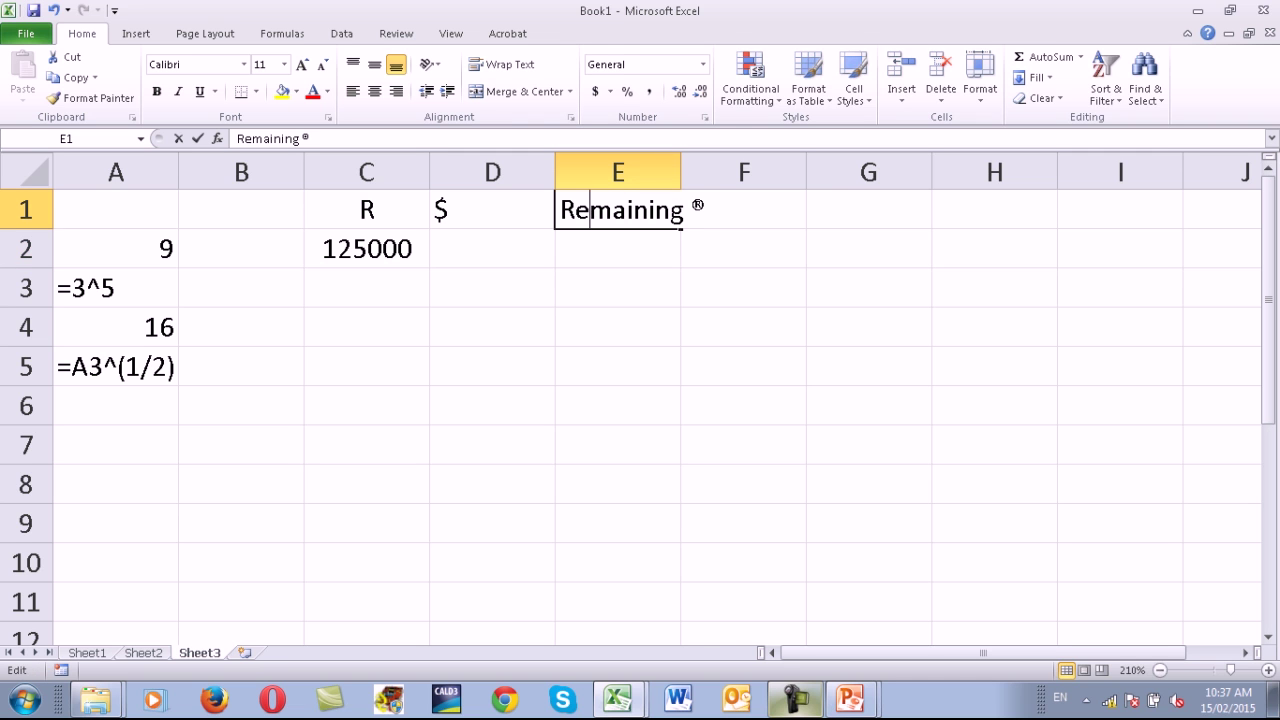
{"action": "key", "text": "F2"}
{"action": "key", "text": "BackSpace"}
{"action": "type", "text": "($"}
{"action": "key", "text": "BackSpace"}
{"action": "type", "text": "R)"}
{"action": "key", "text": "Home"}
{"action": "type", "text": "'"}
{"action": "key", "text": "Return"}
Enter 4000 in D3, then clear it again.
{"action": "key", "text": "Up"}
{"action": "key", "text": "Down"}
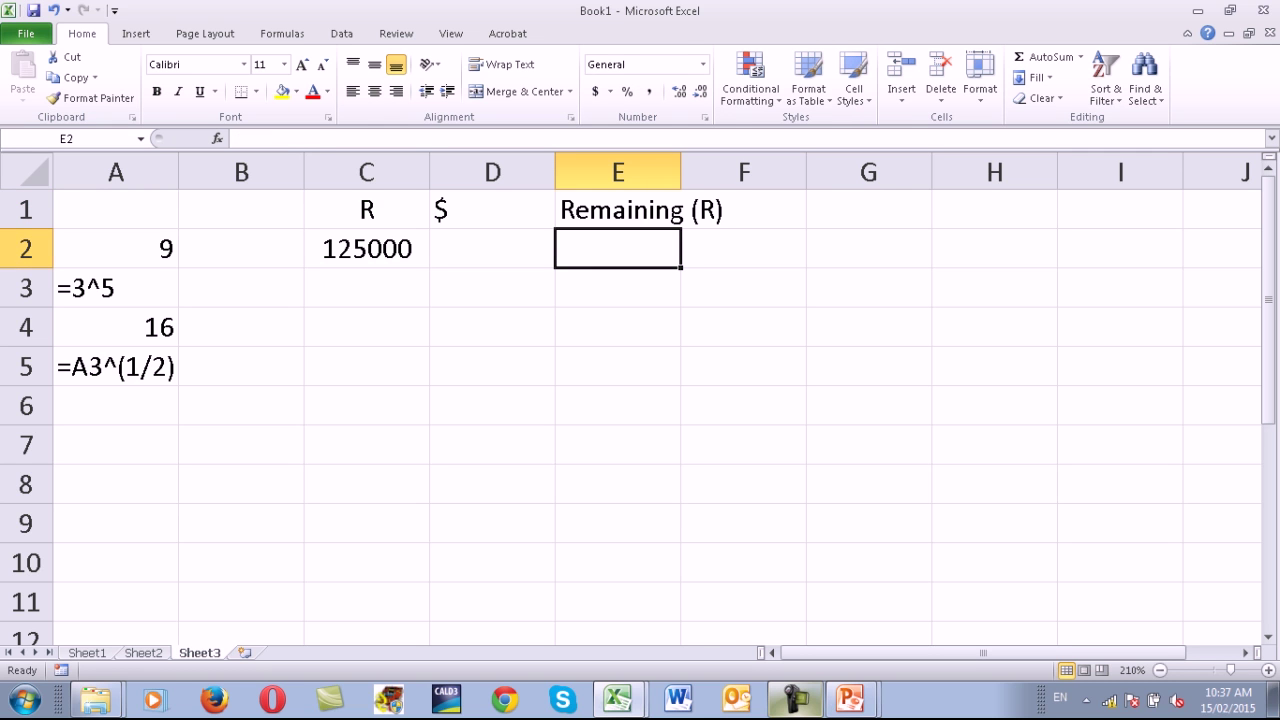
{"action": "key", "text": "Left"}
{"action": "key", "text": "Left"}
{"action": "key", "text": "Left"}
{"action": "key", "text": "Right"}
{"action": "key", "text": "Down"}
{"action": "key", "text": "Right"}
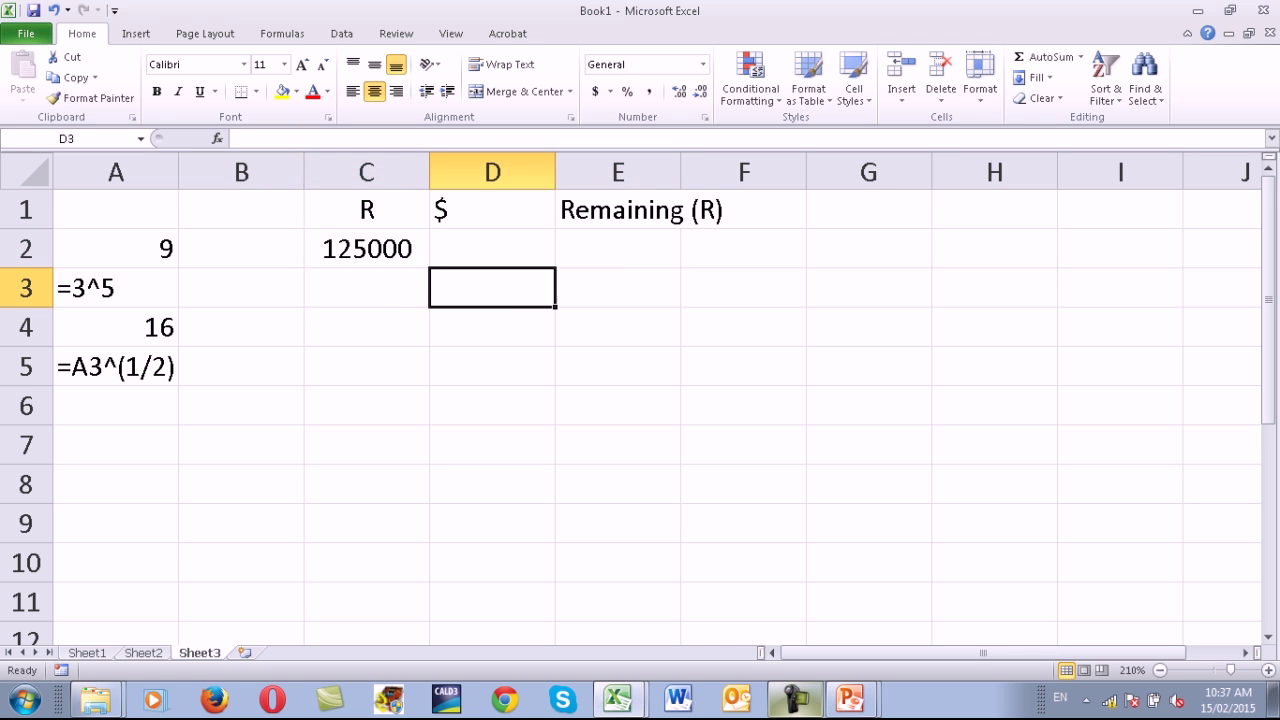
{"action": "key", "text": "Down"}
{"action": "key", "text": "Up"}
{"action": "type", "text": "4000"}
{"action": "key", "text": "Return"}
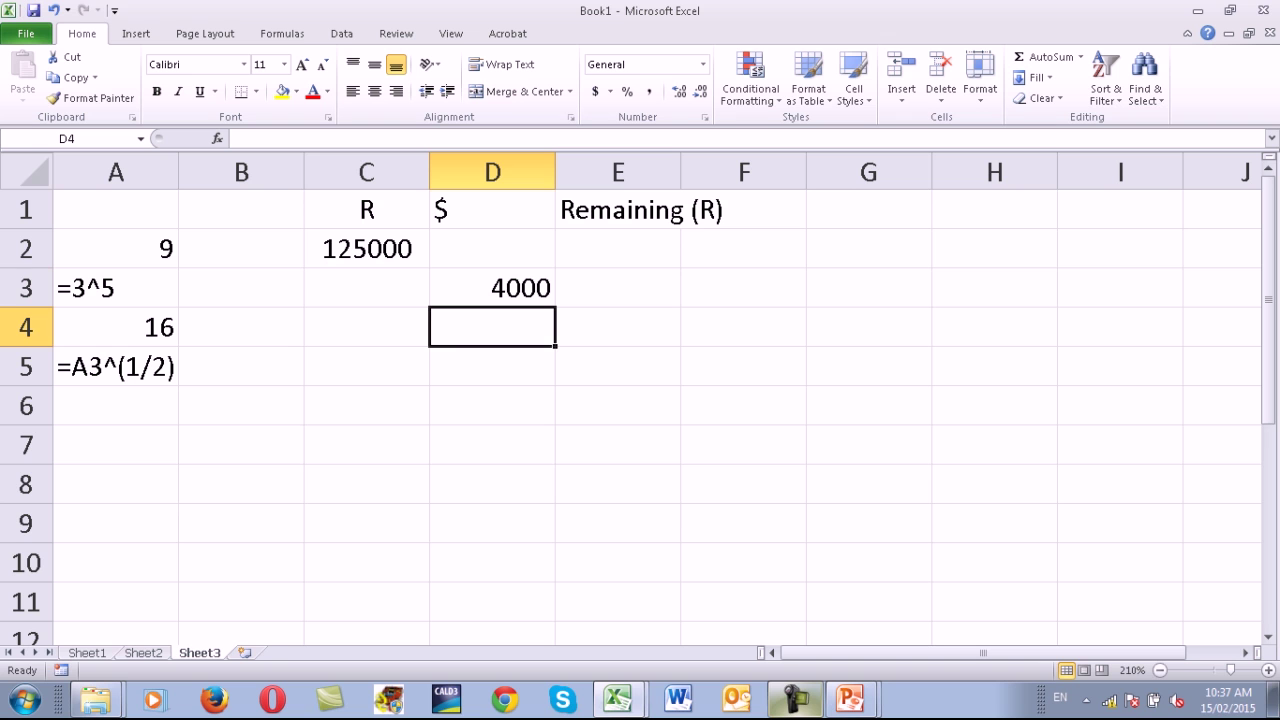
{"action": "key", "text": "Up"}
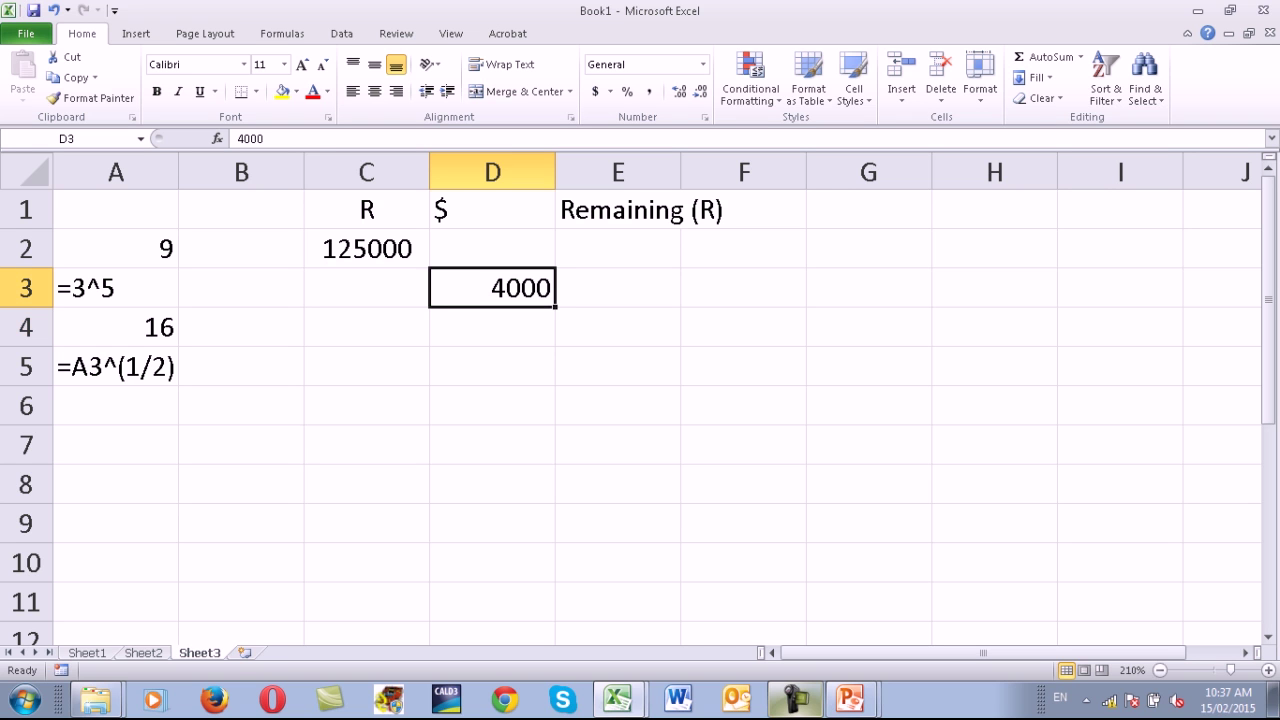
{"action": "key", "text": "Delete"}
{"action": "key", "text": "Left"}
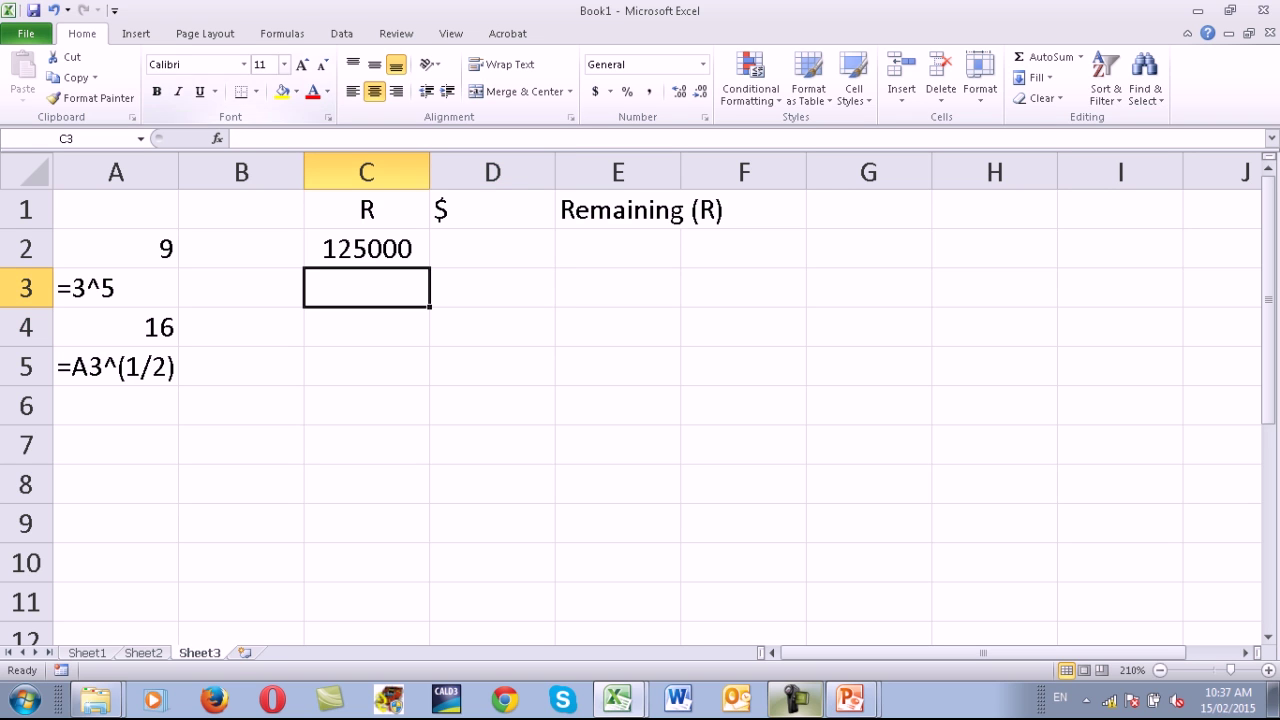
Fill C3 yellow and enter the divisor 4000.
{"action": "left_click", "coordinate": [283, 91]}
{"action": "type", "text": "4000"}
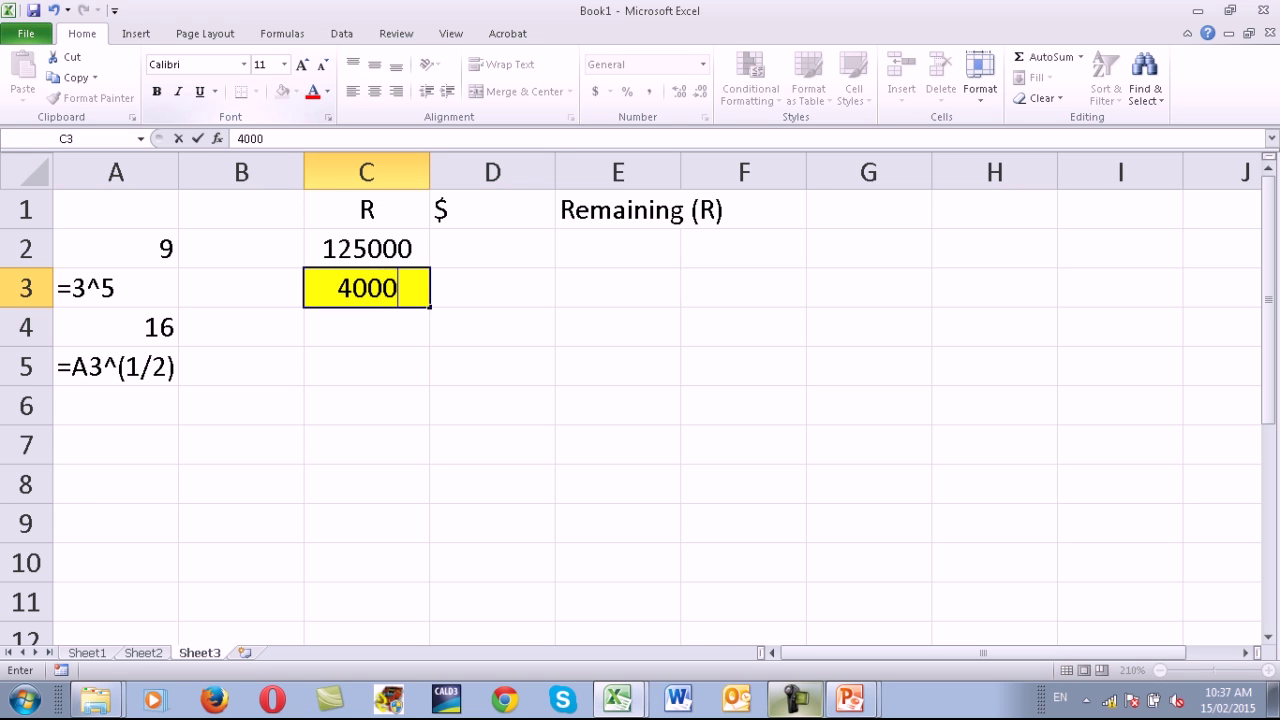
{"action": "key", "text": "Return"}
Enter =C2/C3 in D2, giving 31.25.
{"action": "key", "text": "Up"}
{"action": "key", "text": "Up"}
{"action": "key", "text": "Right"}
{"action": "type", "text": "="}
{"action": "key", "text": "Left"}
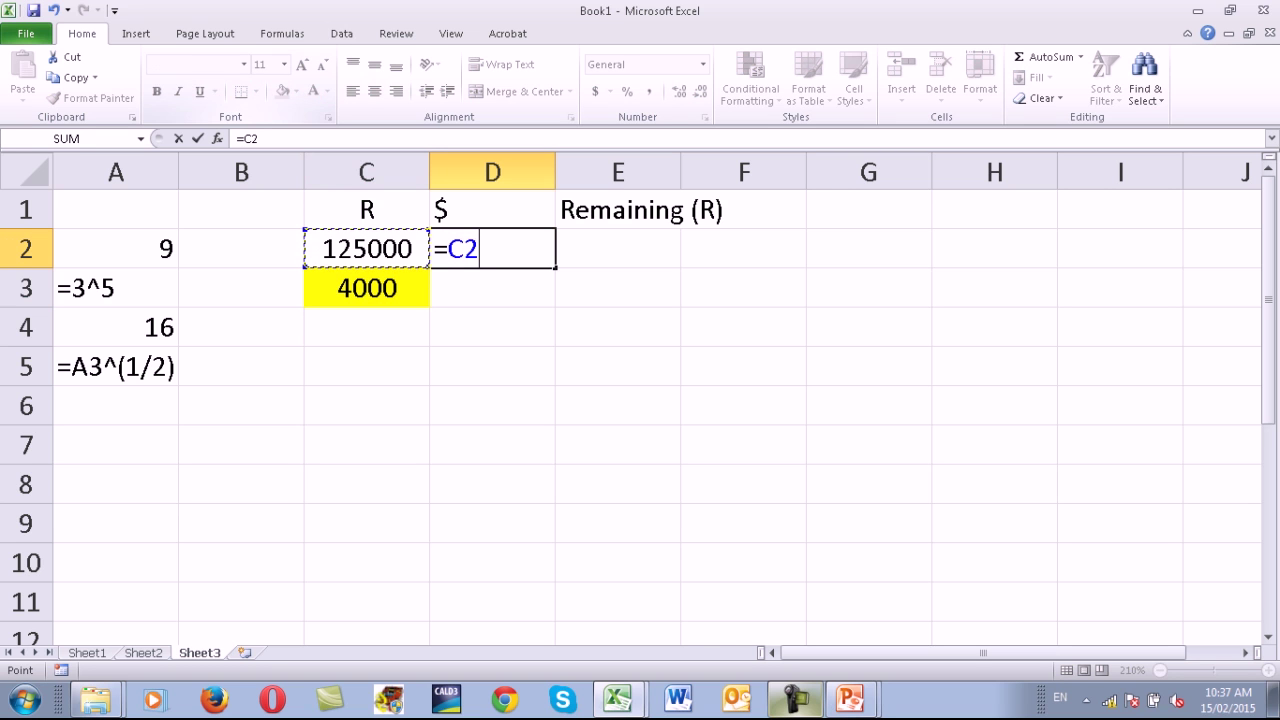
{"action": "type", "text": "/"}
{"action": "key", "text": "Down"}
{"action": "key", "text": "Left"}
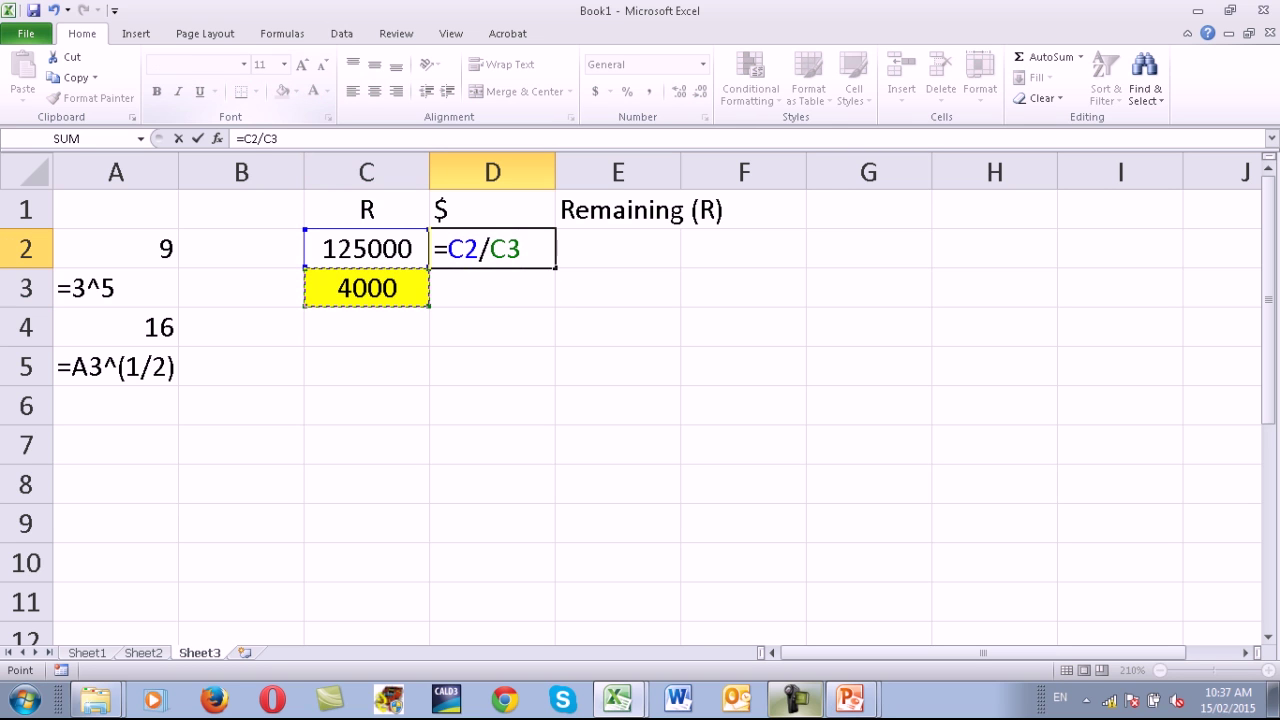
{"action": "key", "text": "Return"}
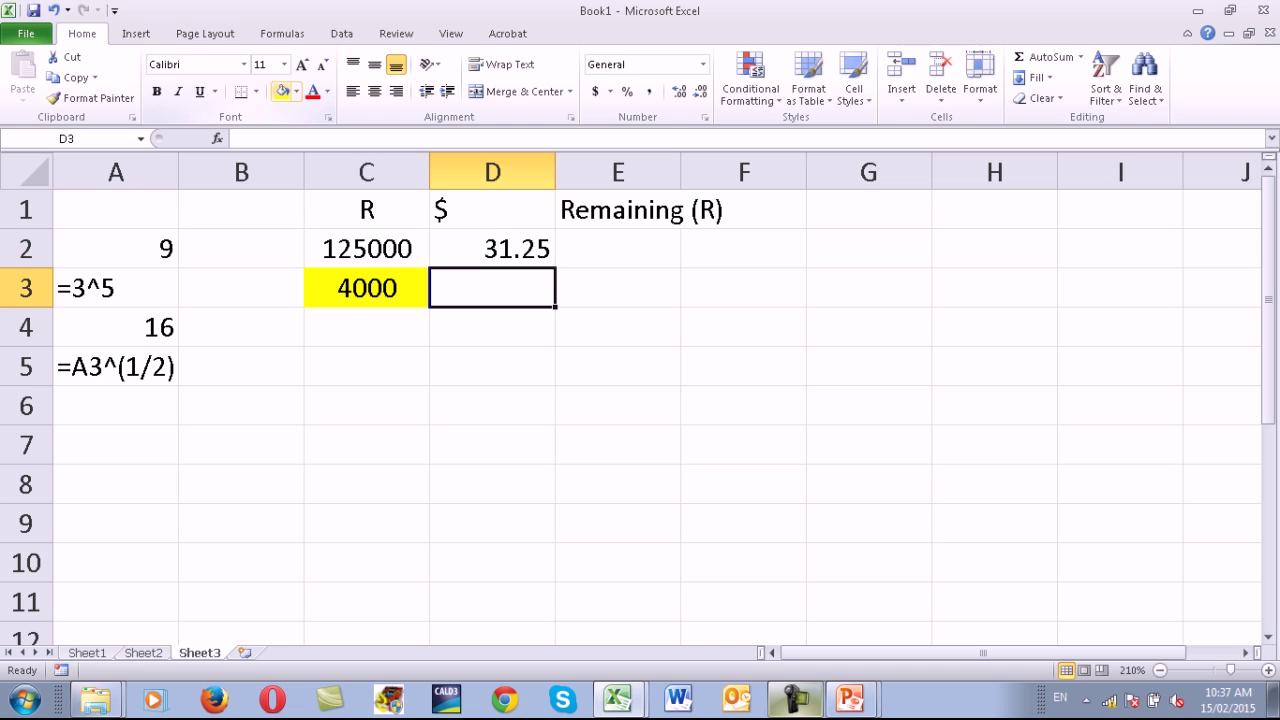
Enter =INT(D2) in D3 to show the whole part 31.
{"action": "type", "text": "=in"}
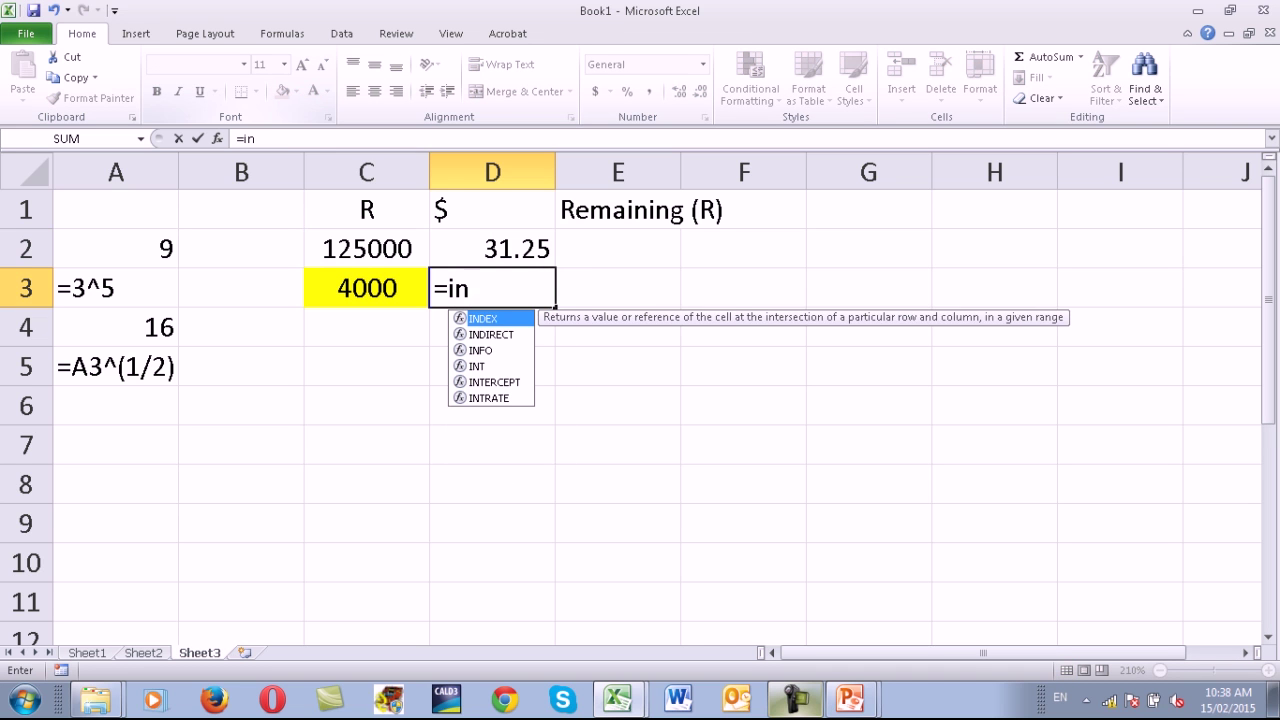
{"action": "type", "text": "t"}
{"action": "key", "text": "Tab"}
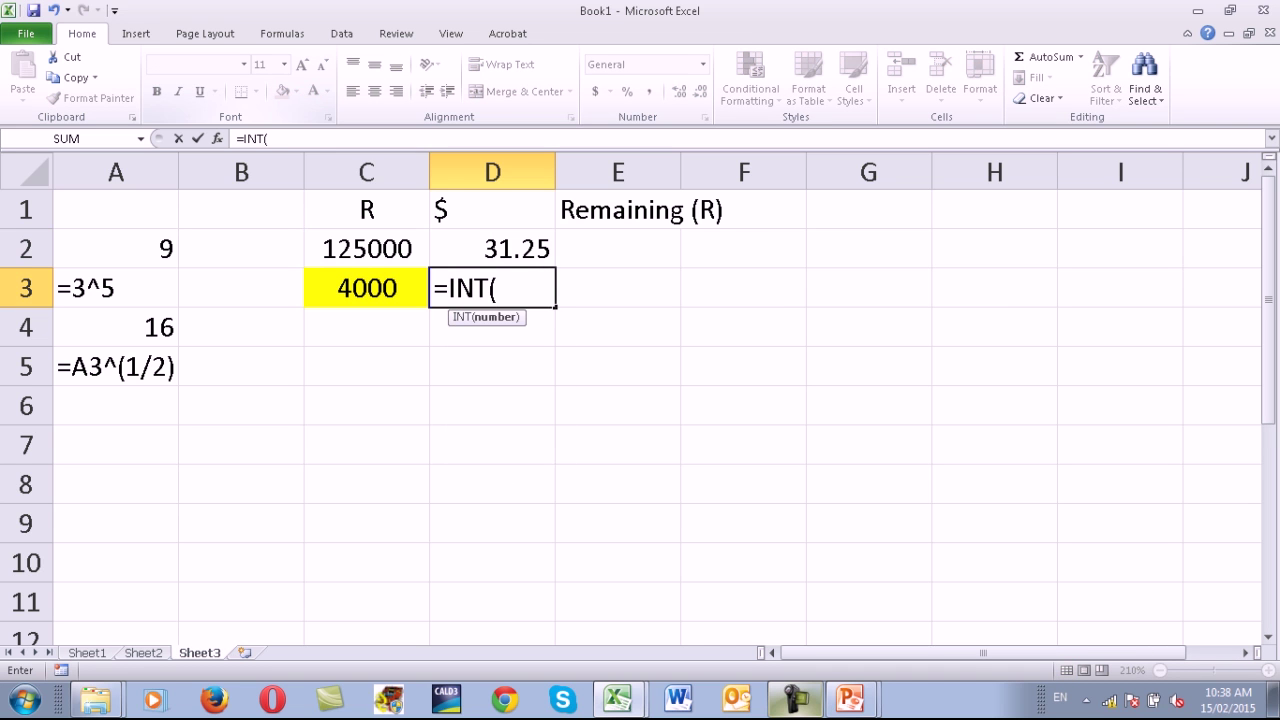
{"action": "key", "text": "Up"}
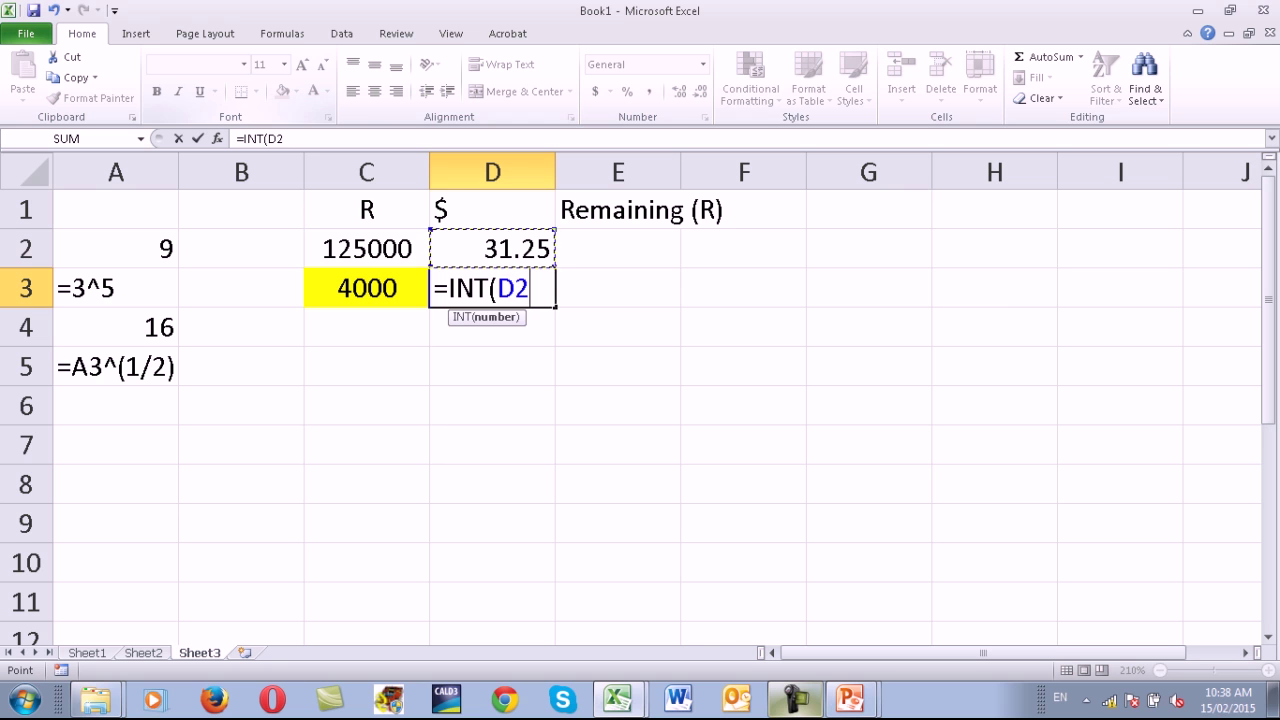
{"action": "key", "text": "Return"}
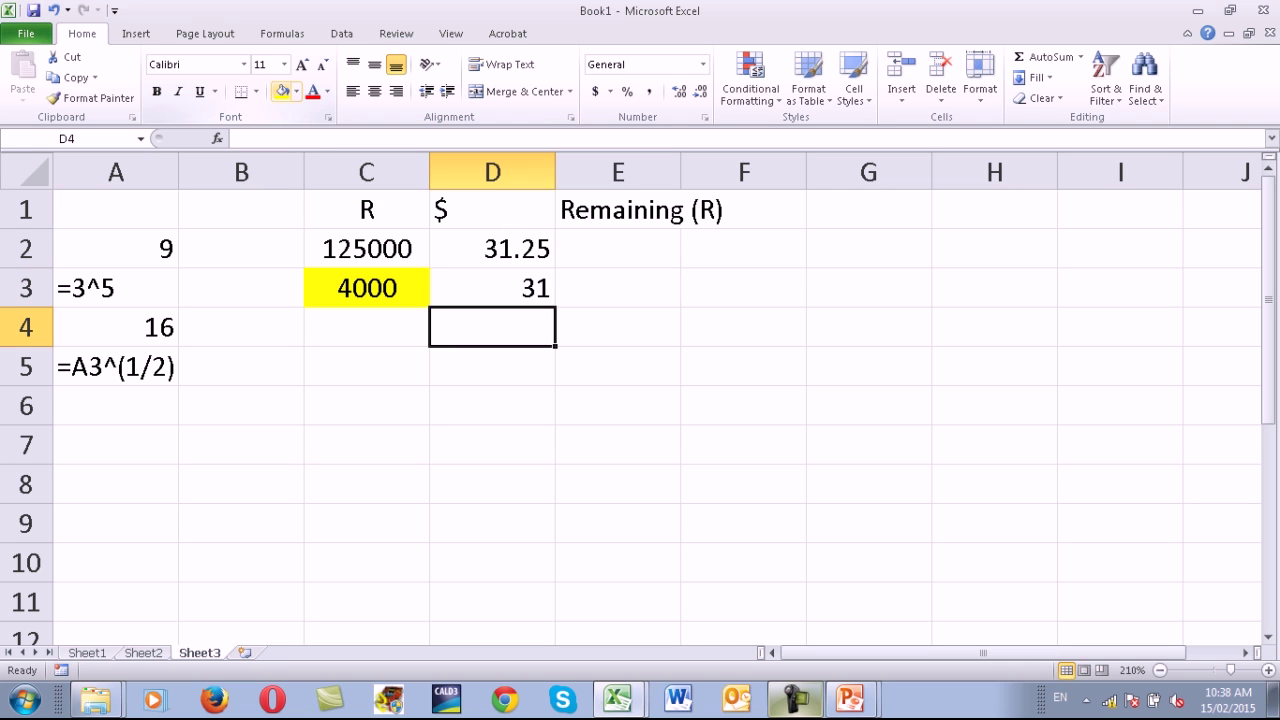
{"action": "key", "text": "Up"}
{"action": "key", "text": "Up"}
{"action": "key", "text": "Right"}
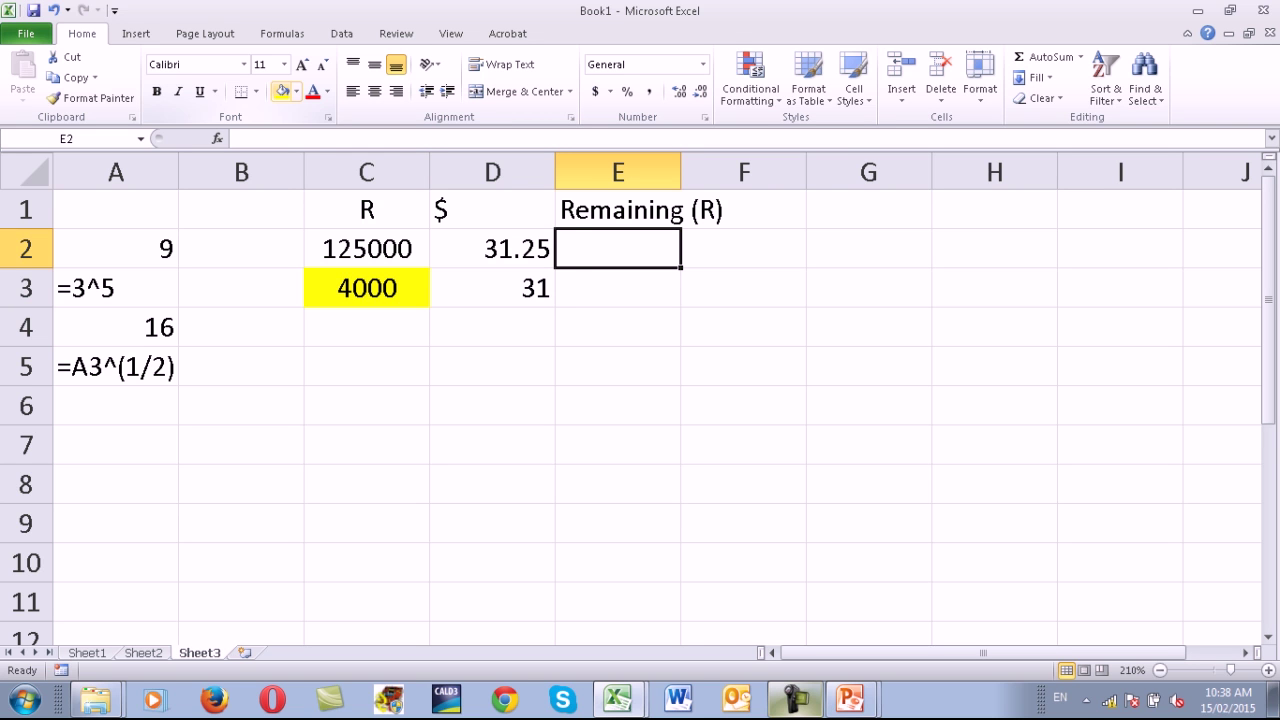
Enter =MOD(C2,C3) in E2, returning 1000, and review the D2 formula.
{"action": "type", "text": "=mi"}
{"action": "key", "text": "BackSpace"}
{"action": "type", "text": "od"}
{"action": "key", "text": "Tab"}
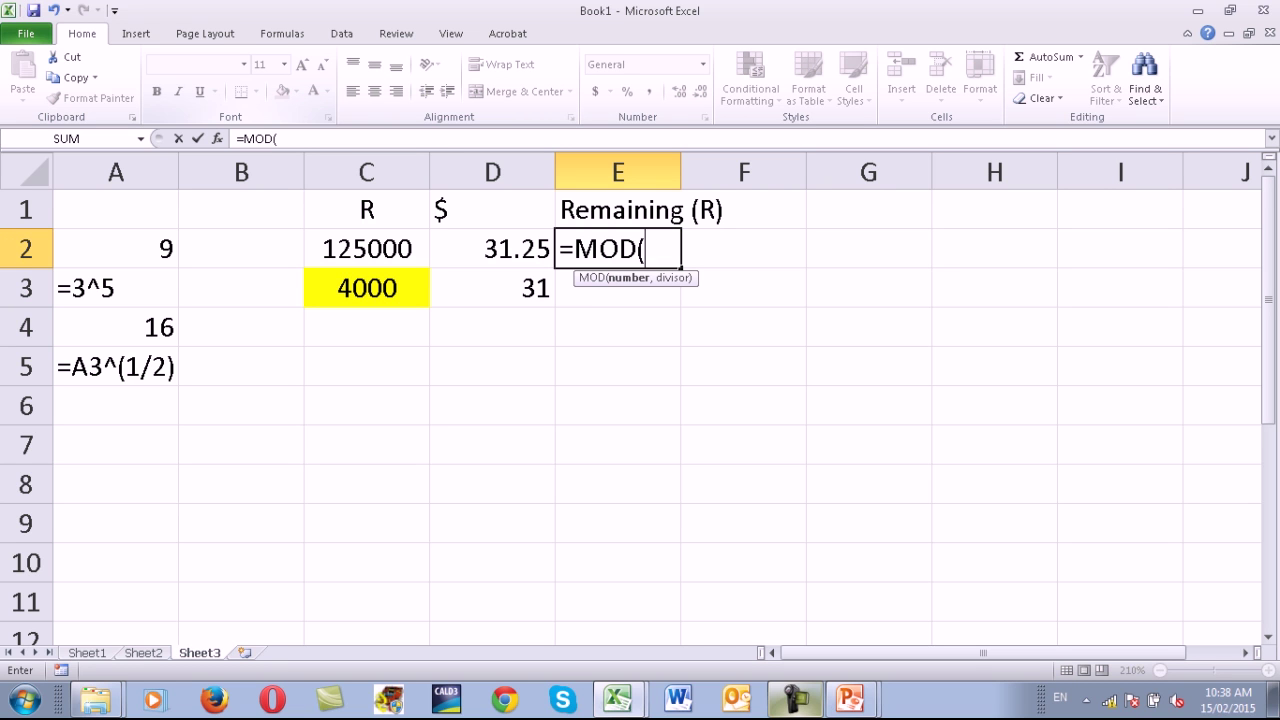
{"action": "key", "text": "Left"}
{"action": "key", "text": "Left"}
{"action": "type", "text": ","}
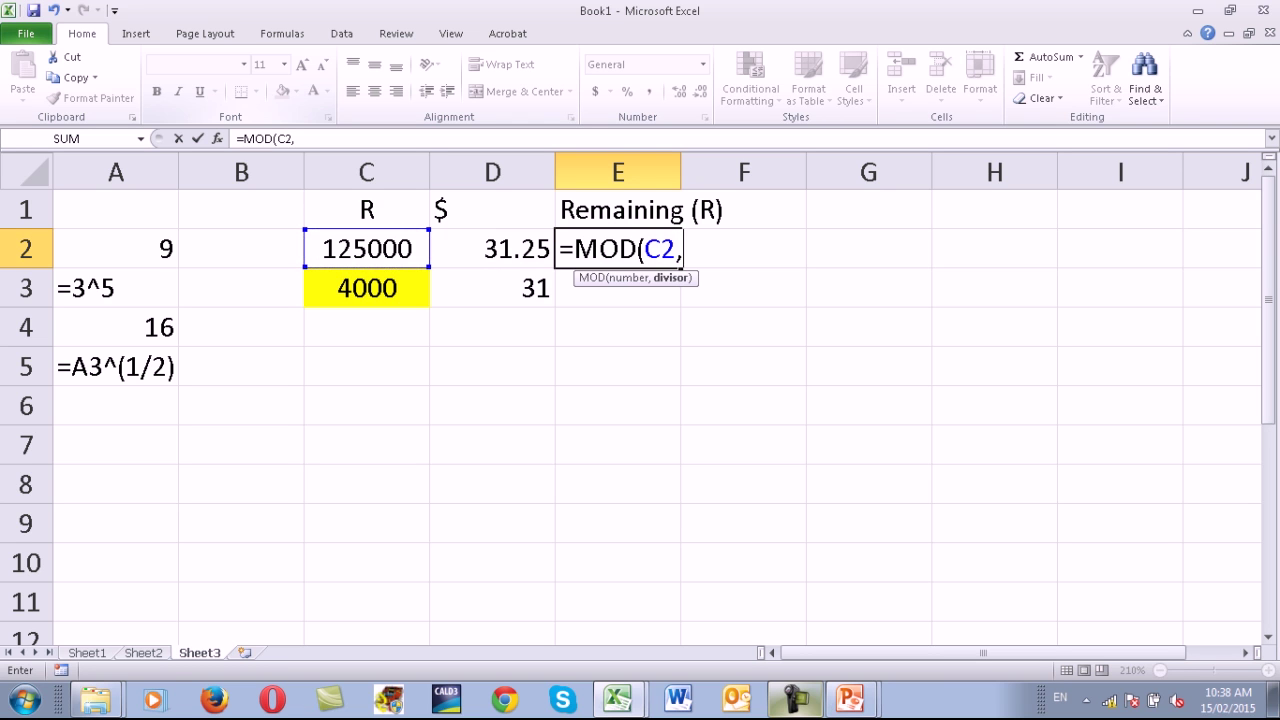
{"action": "key", "text": "Left"}
{"action": "key", "text": "Left"}
{"action": "key", "text": "Down"}
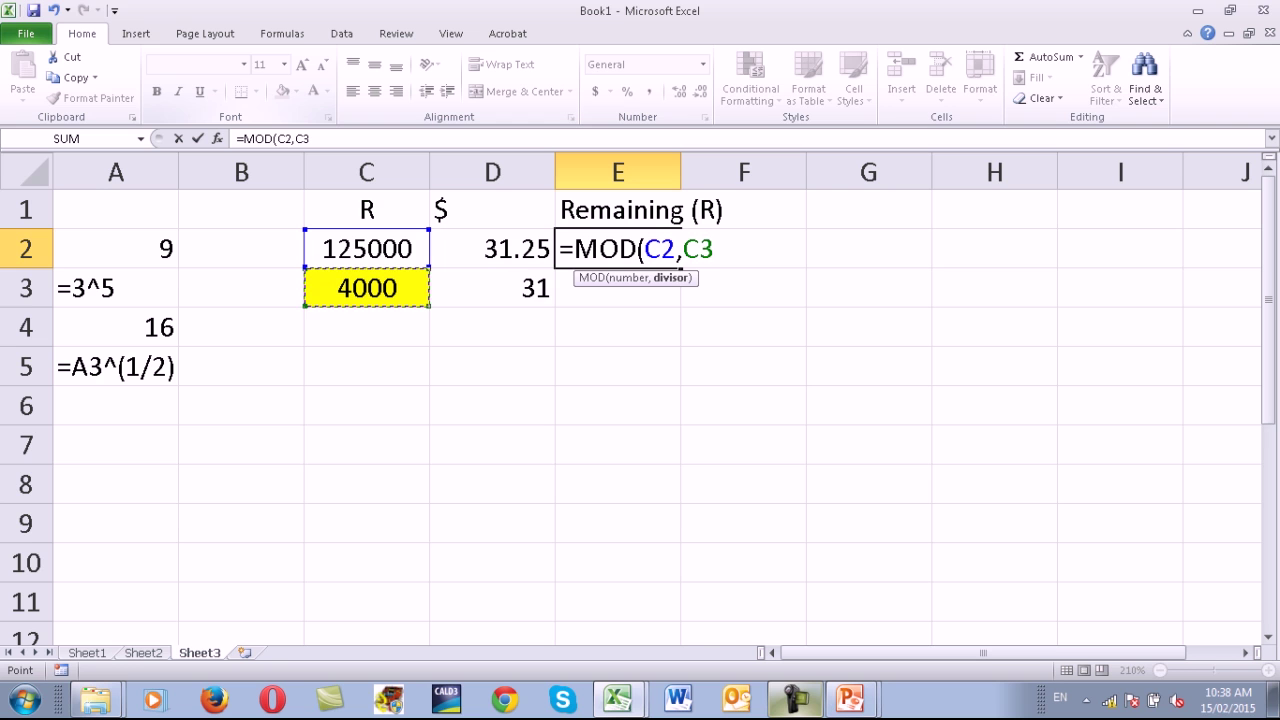
{"action": "key", "text": "Return"}
{"action": "left_click", "coordinate": [618, 248]}
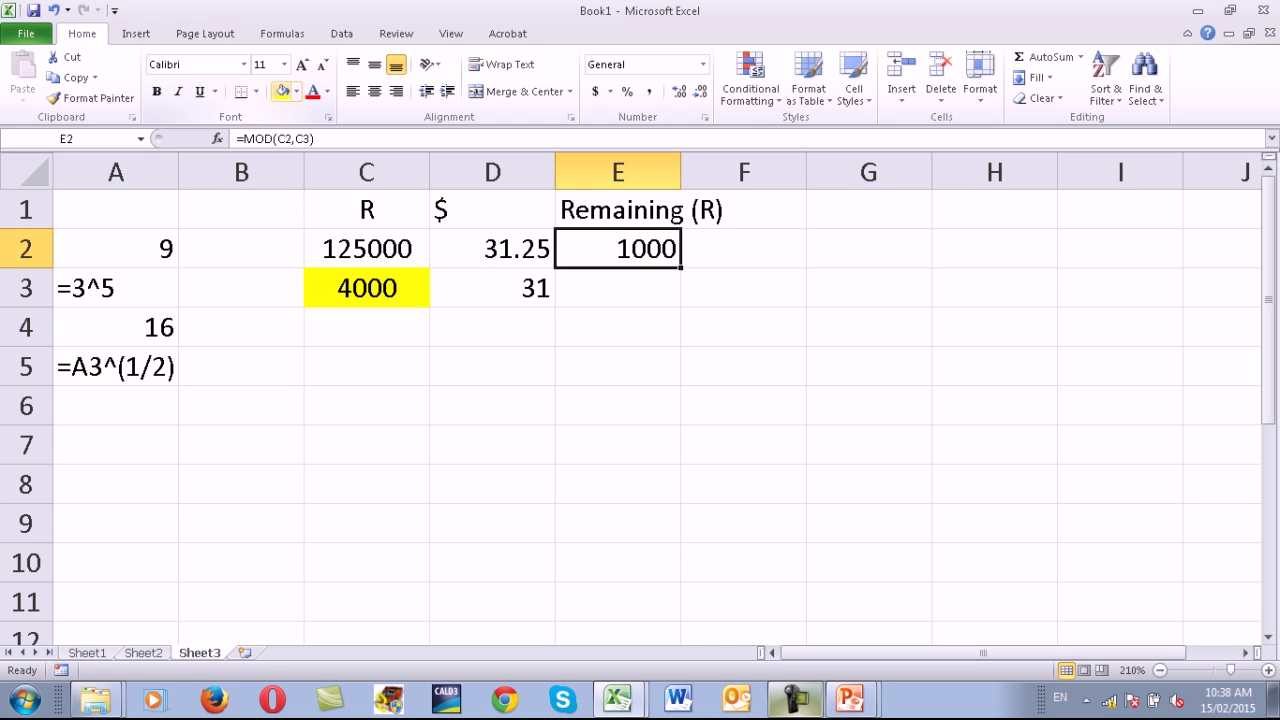
{"action": "left_click", "coordinate": [492, 248]}
Clear the results in D2:E3.
{"action": "left_click", "coordinate": [492, 288]}
{"action": "left_click", "coordinate": [366, 288]}
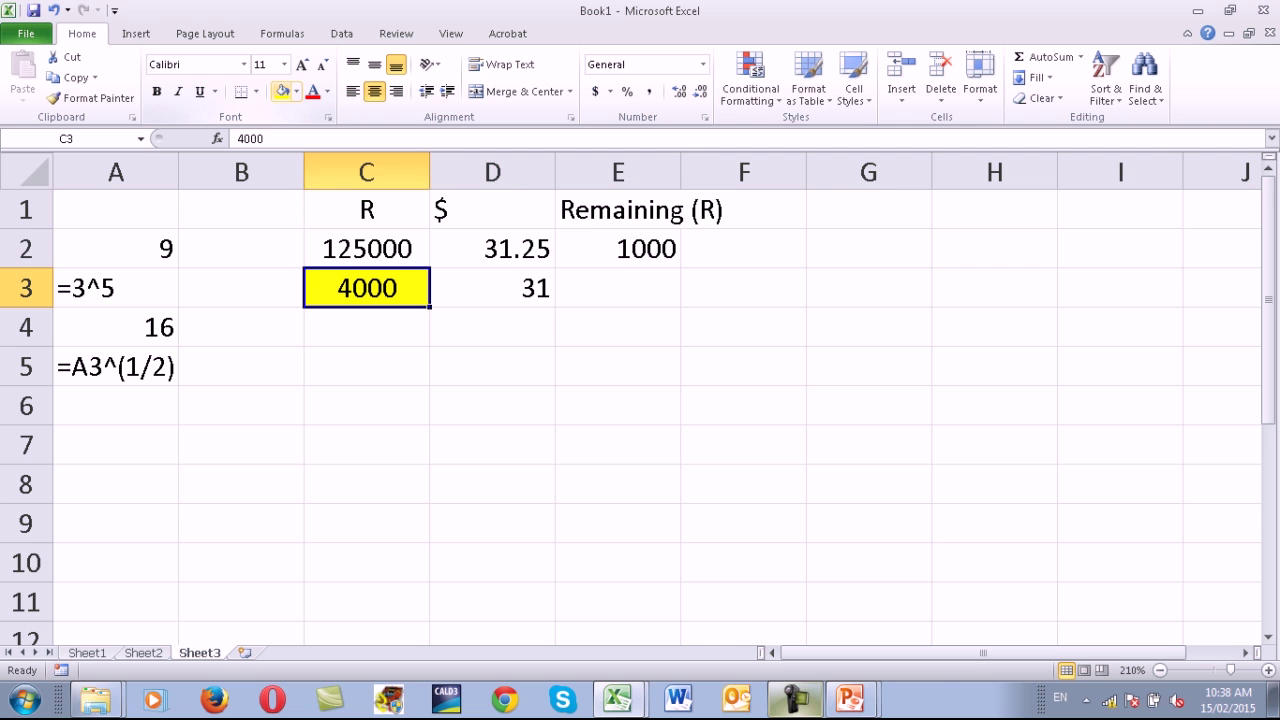
{"action": "left_click_drag", "start_coordinate": [492, 248], "coordinate": [618, 288]}
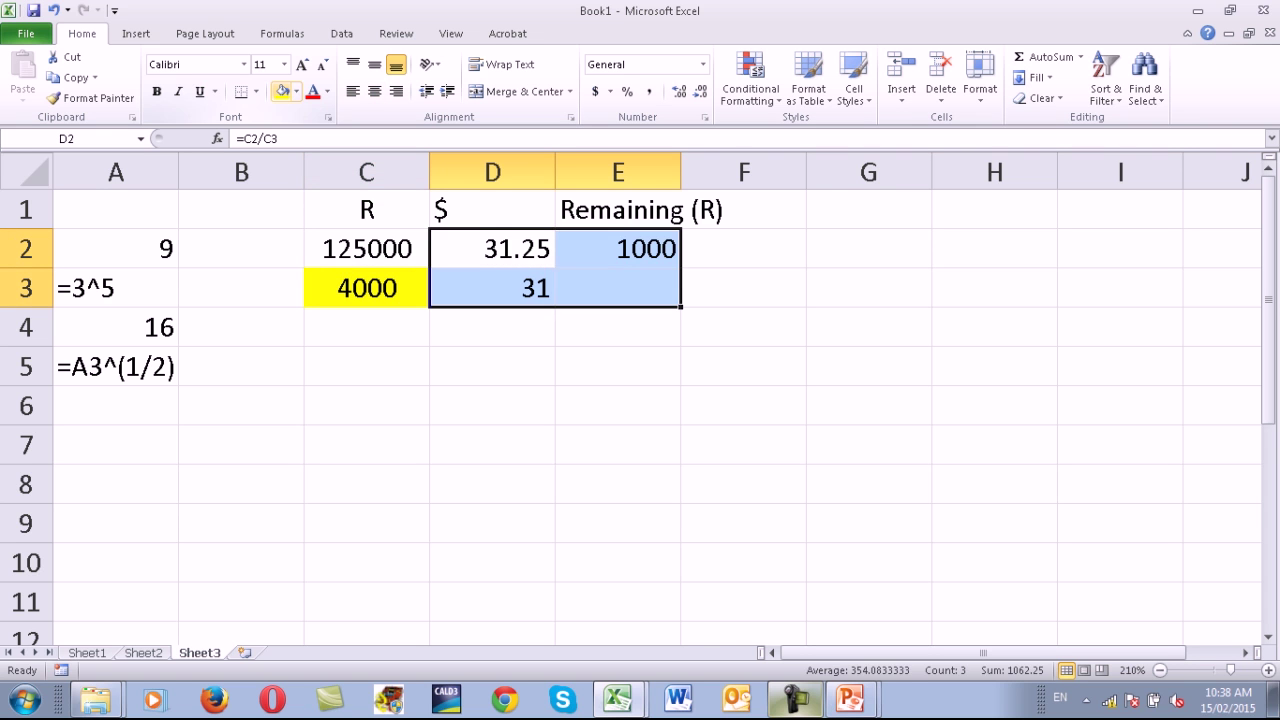
{"action": "key", "text": "Delete"}
Delete the 4000 from C3 and start a new formula in D2.
{"action": "left_click", "coordinate": [366, 248]}
{"action": "left_click", "coordinate": [366, 288]}
{"action": "key", "text": "Delete"}
{"action": "left_click", "coordinate": [366, 248]}
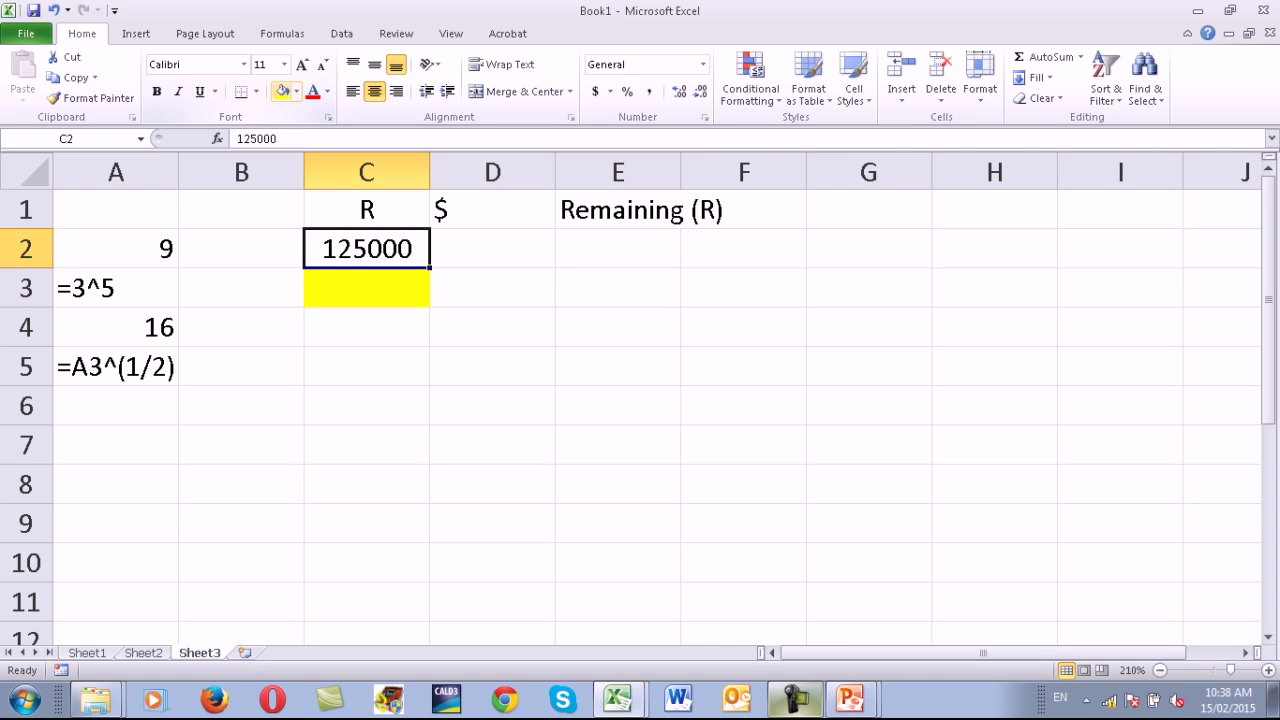
{"action": "left_click", "coordinate": [492, 248]}
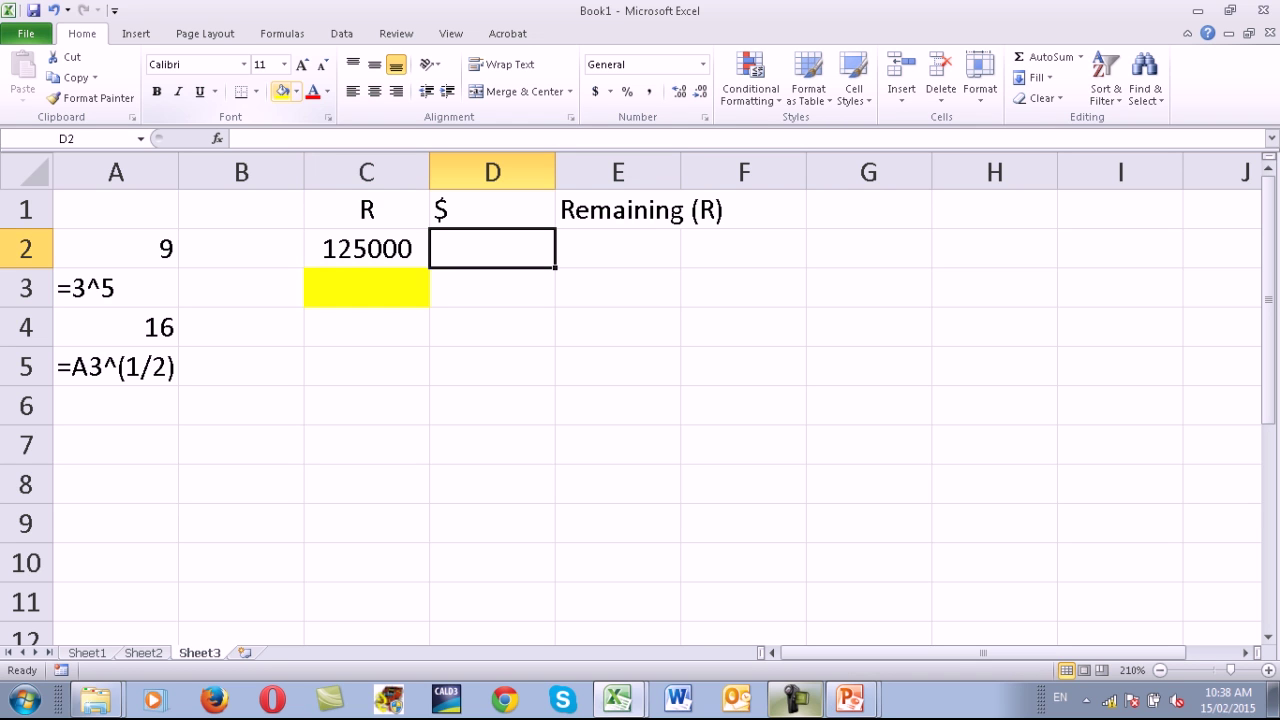
{"action": "type", "text": "="}
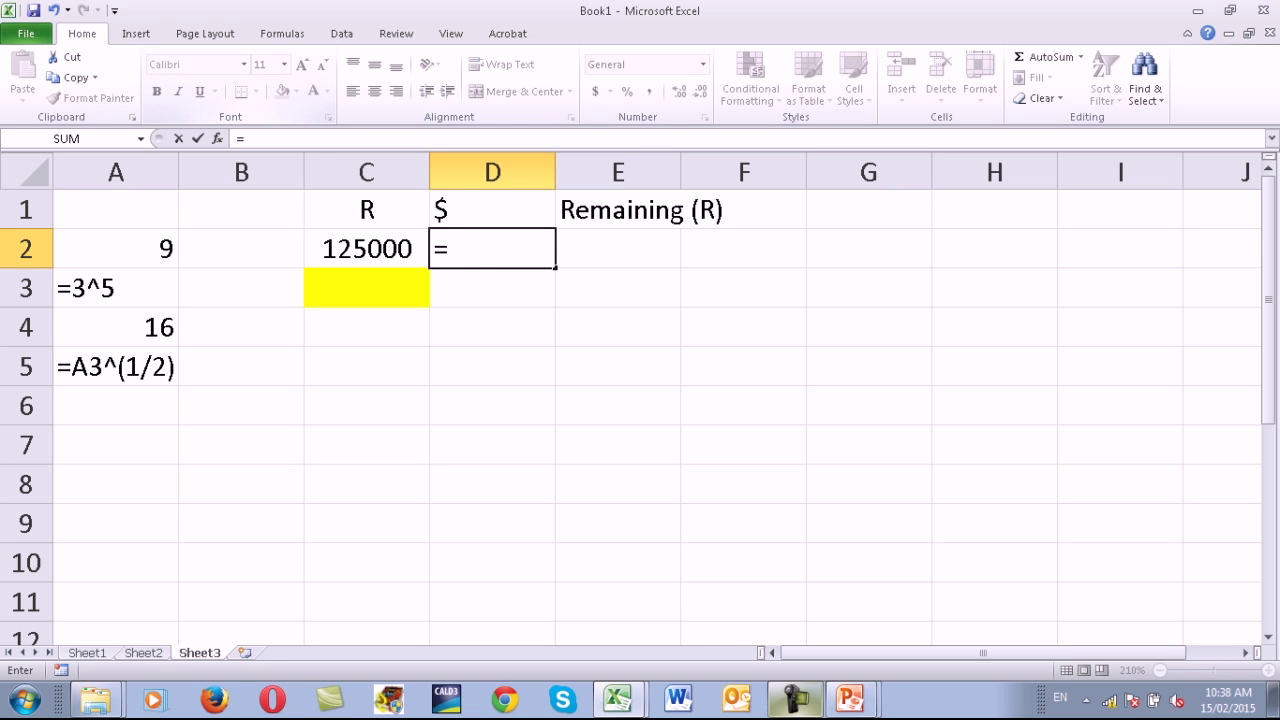
Enter =C2/4000 in D2, giving 31.25.
{"action": "key", "text": "Left"}
{"action": "type", "text": "/4000"}
{"action": "left_click", "coordinate": [492, 326]}
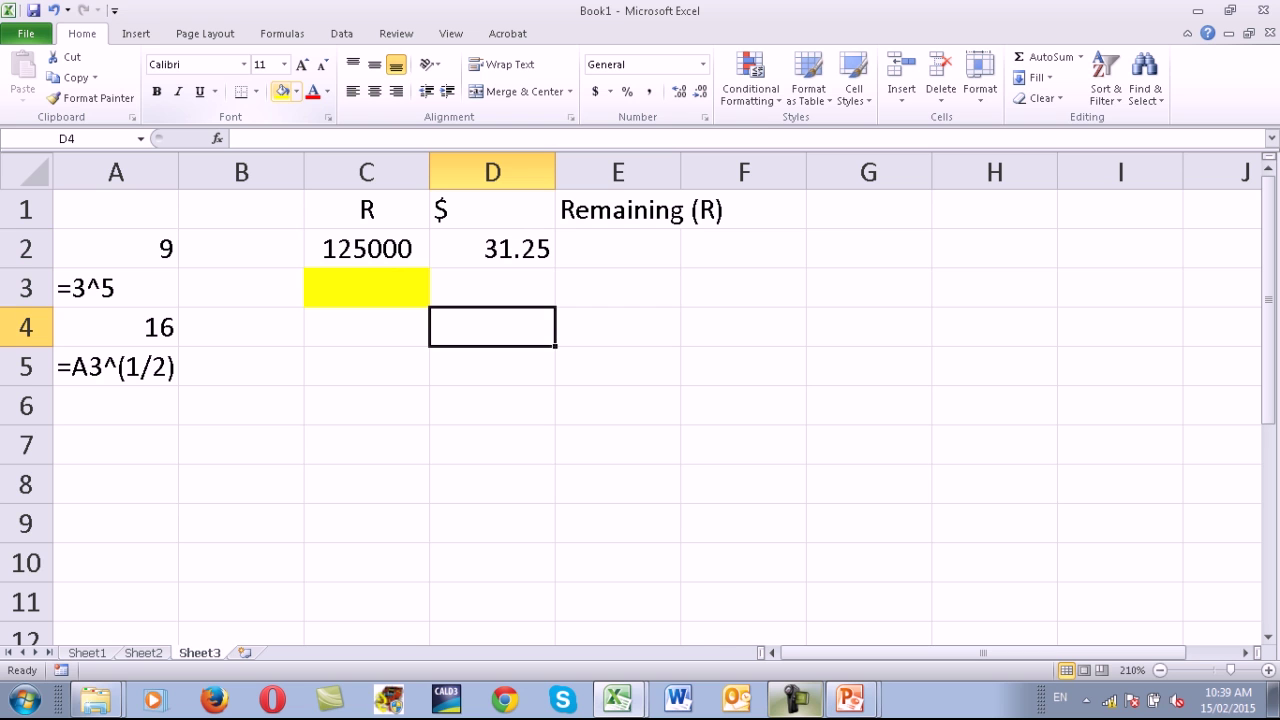
Enter =INT(D2) in D3, showing 31.
{"action": "left_click", "coordinate": [492, 287]}
{"action": "type", "text": "="}
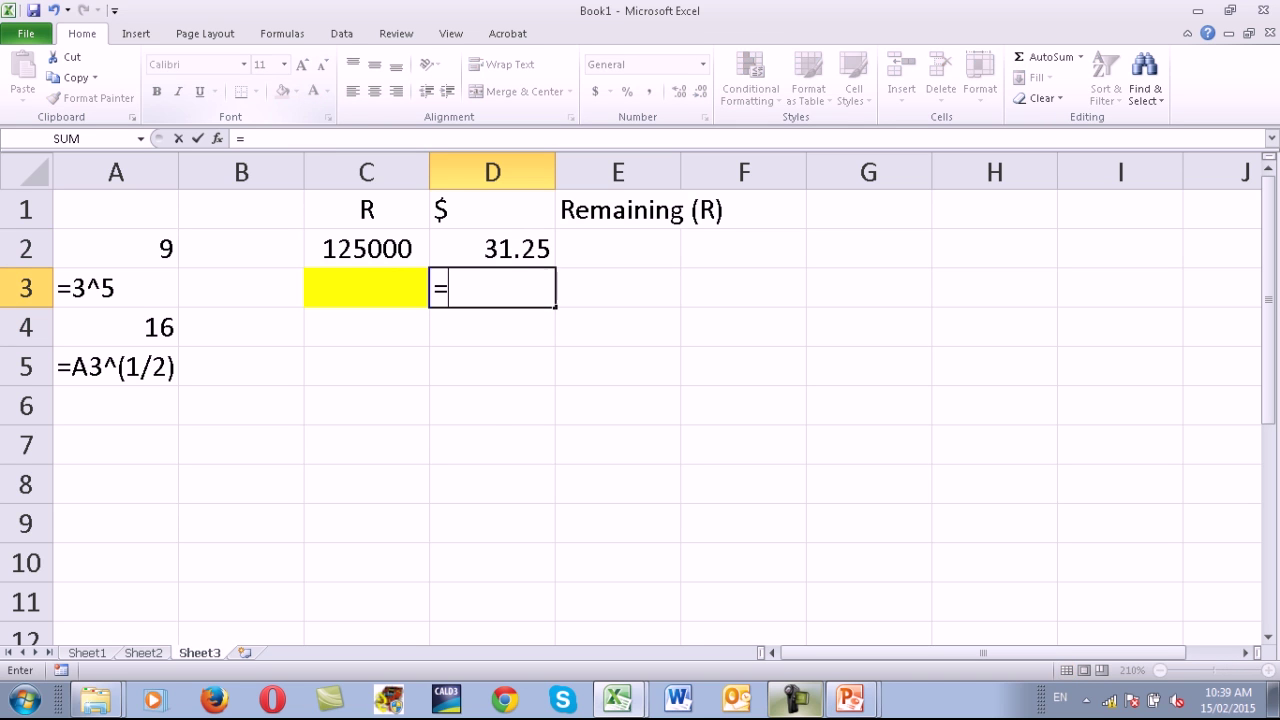
{"action": "type", "text": "int"}
{"action": "key", "text": "Tab"}
{"action": "left_click", "coordinate": [492, 248]}
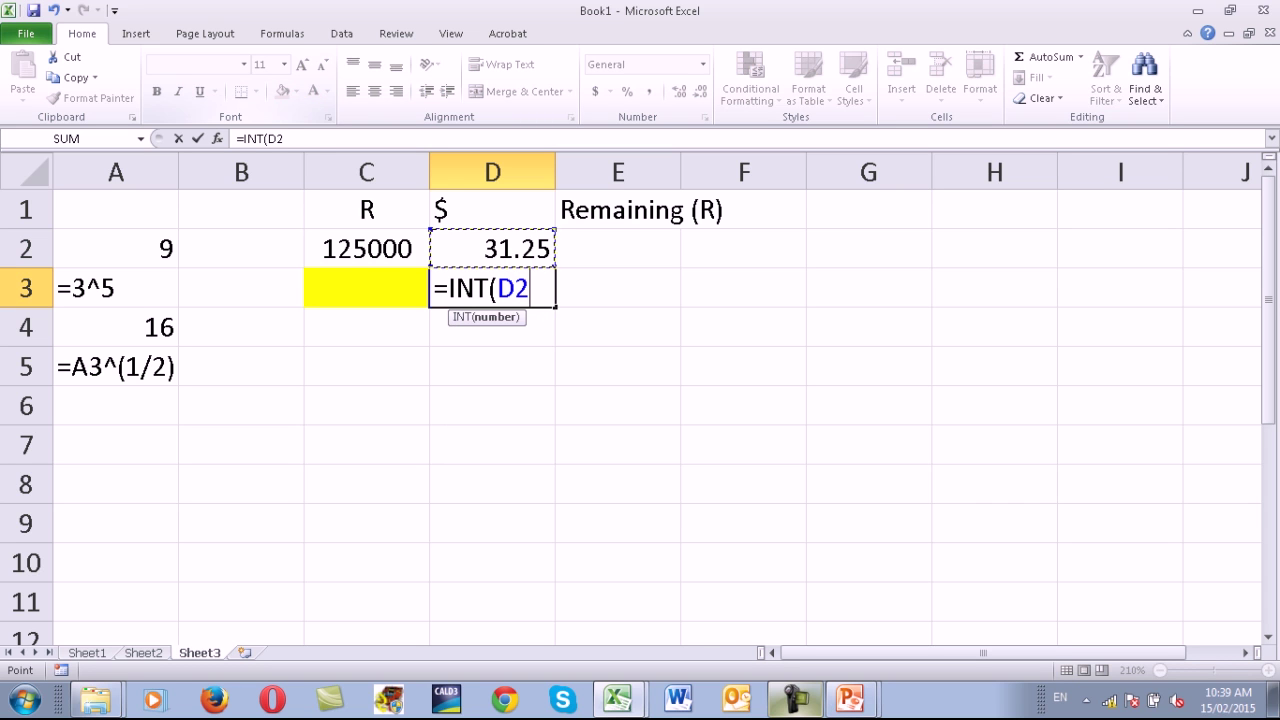
{"action": "key", "text": "Return"}
{"action": "key", "text": "Up"}
{"action": "key", "text": "Up"}
{"action": "left_click", "coordinate": [618, 248]}
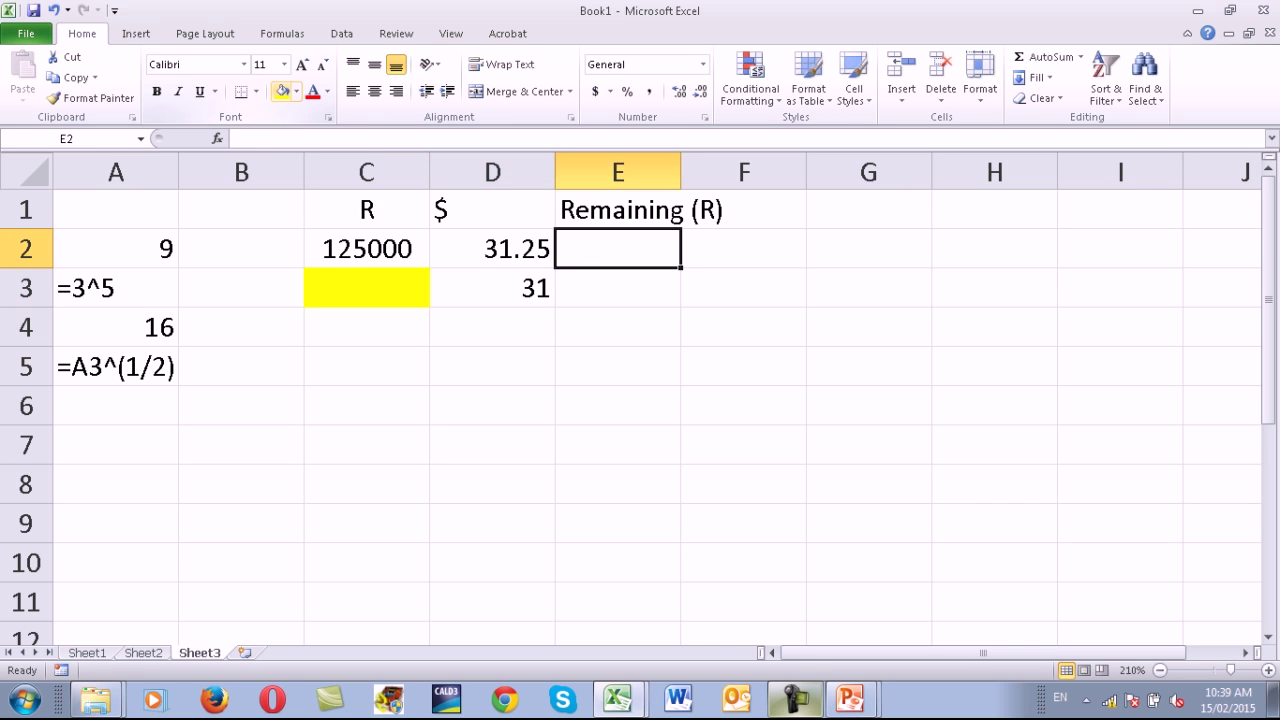
Enter =MOD(C2,4000) in E2 to show the remainder 1000.
{"action": "type", "text": "="}
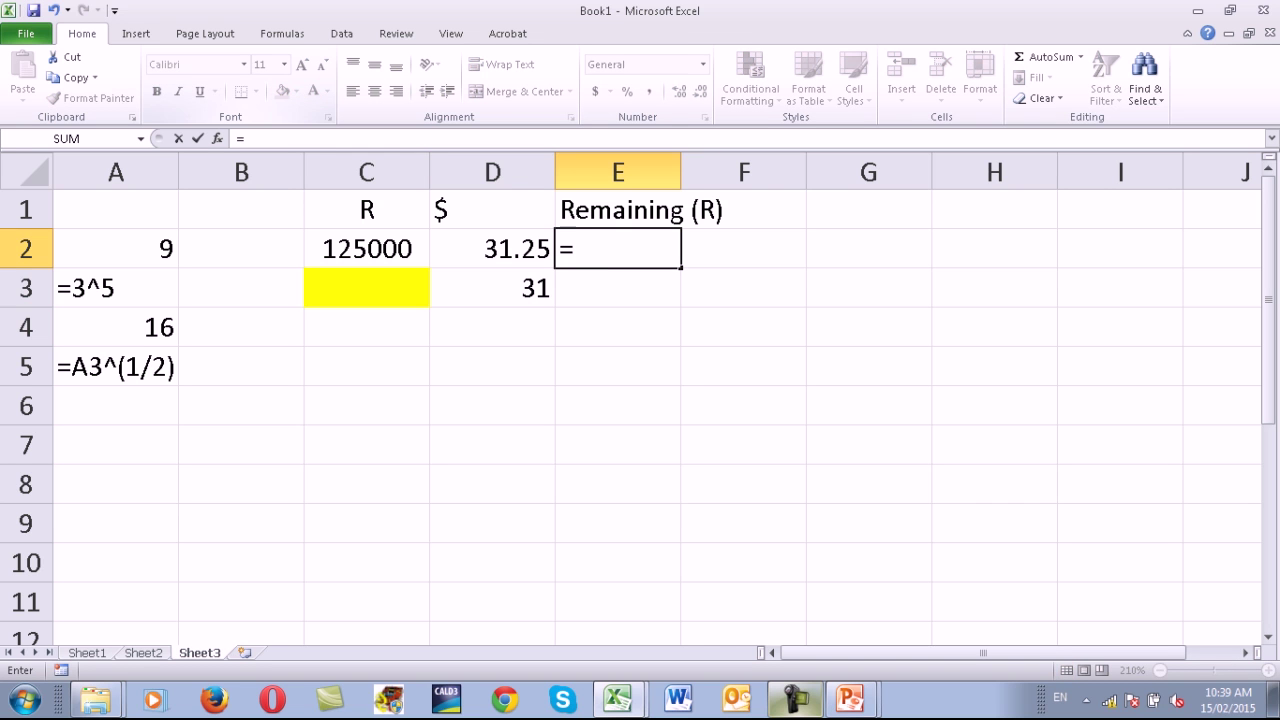
{"action": "type", "text": "mod("}
{"action": "key", "text": "Left"}
{"action": "key", "text": "Left"}
{"action": "type", "text": ",4000"}
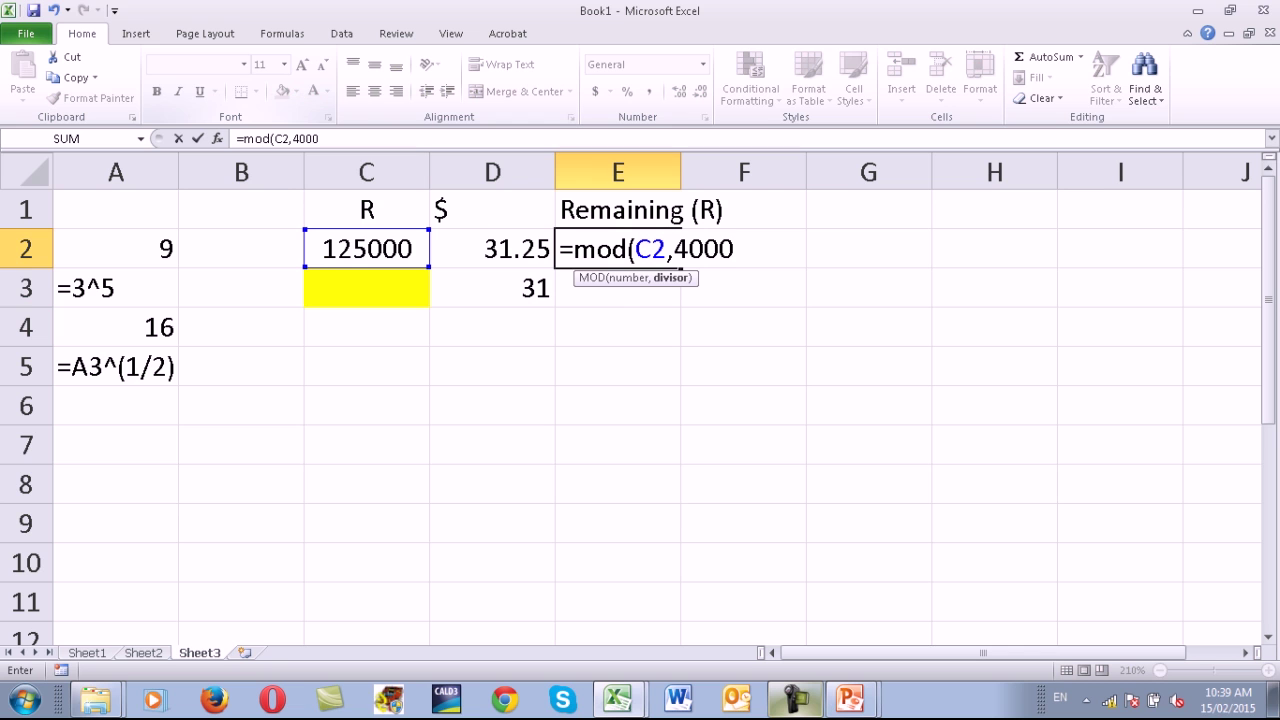
{"action": "key", "text": "Return"}
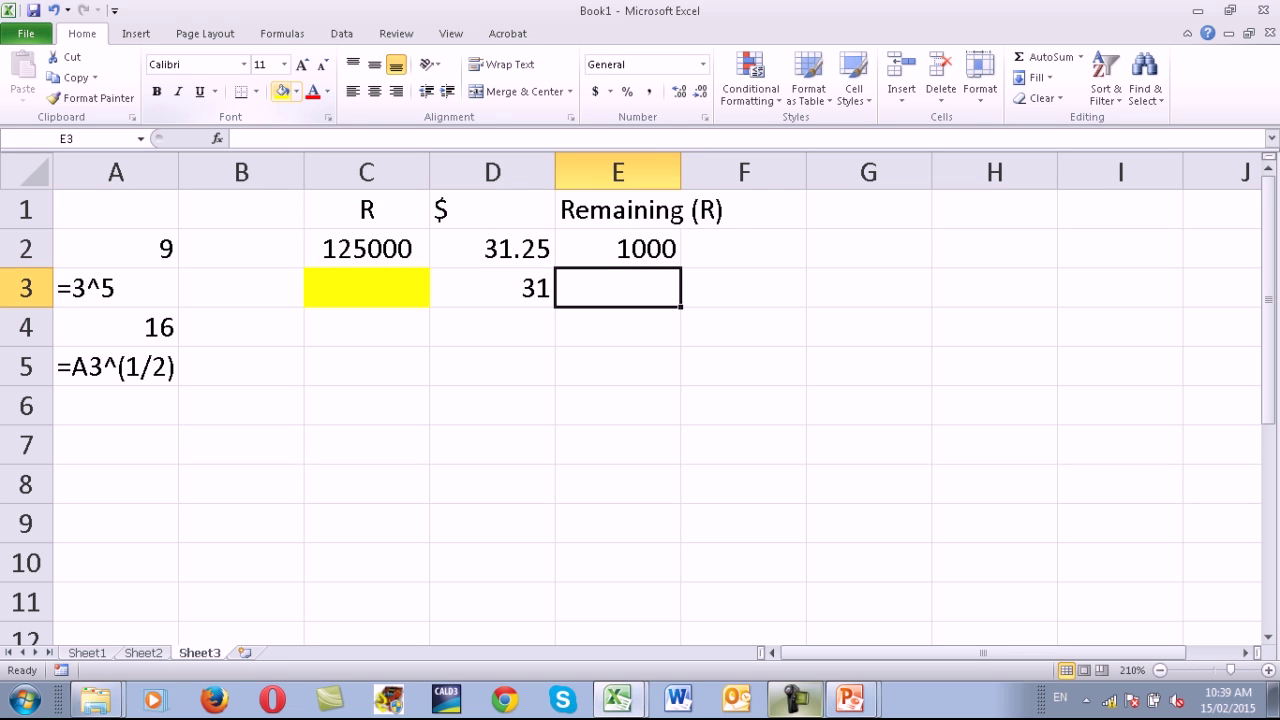
{"action": "left_click", "coordinate": [492, 248]}
{"action": "left_click", "coordinate": [366, 248]}
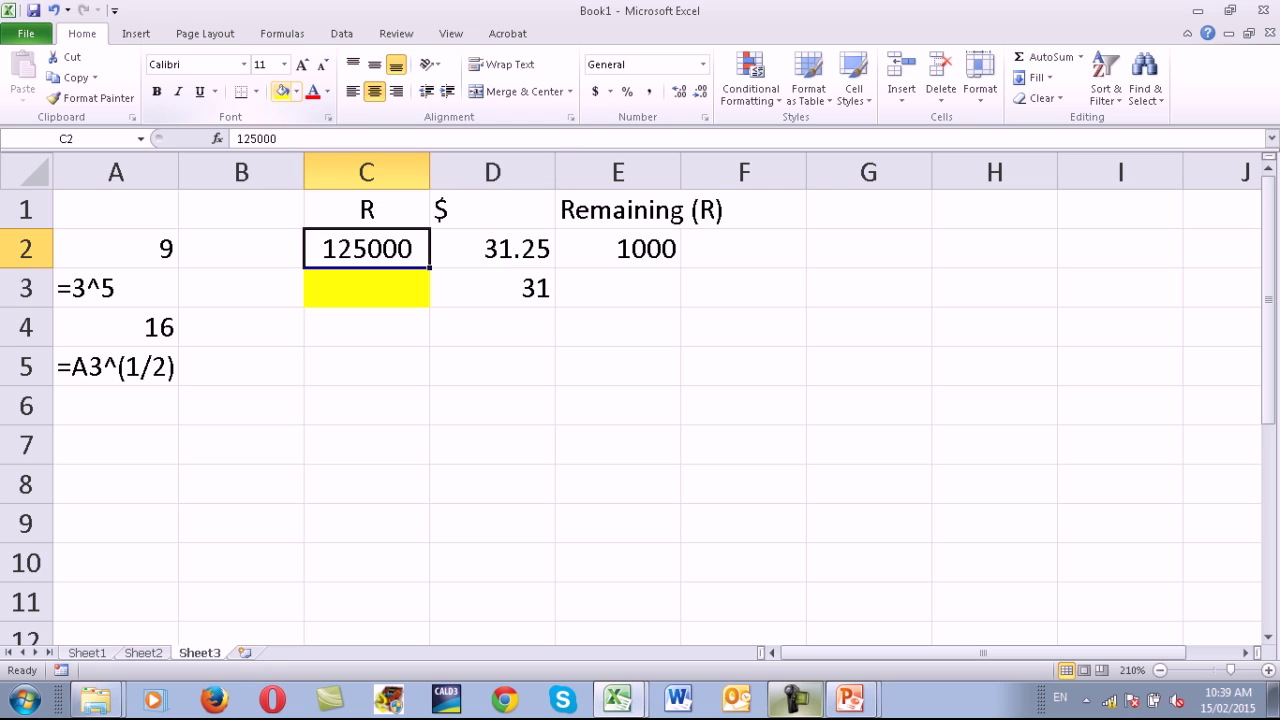
{"action": "left_click", "coordinate": [492, 248]}
{"action": "left_click", "coordinate": [617, 248]}
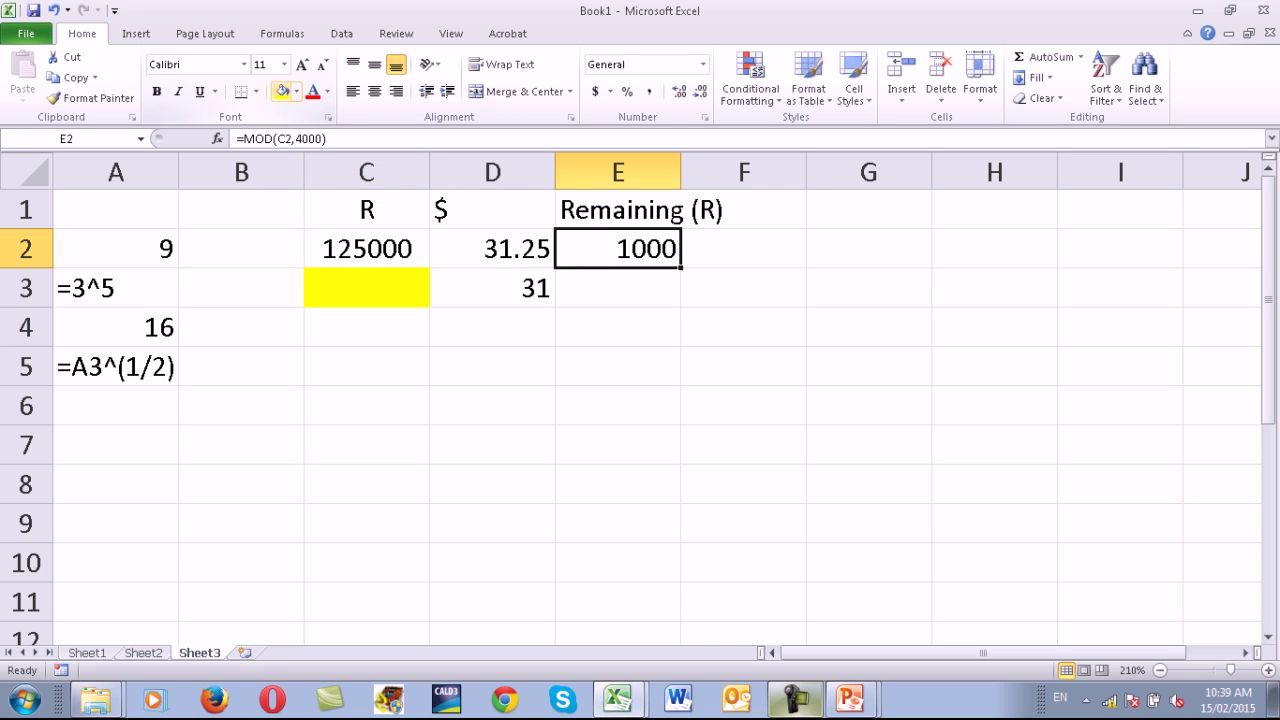
{"action": "left_click", "coordinate": [492, 287]}
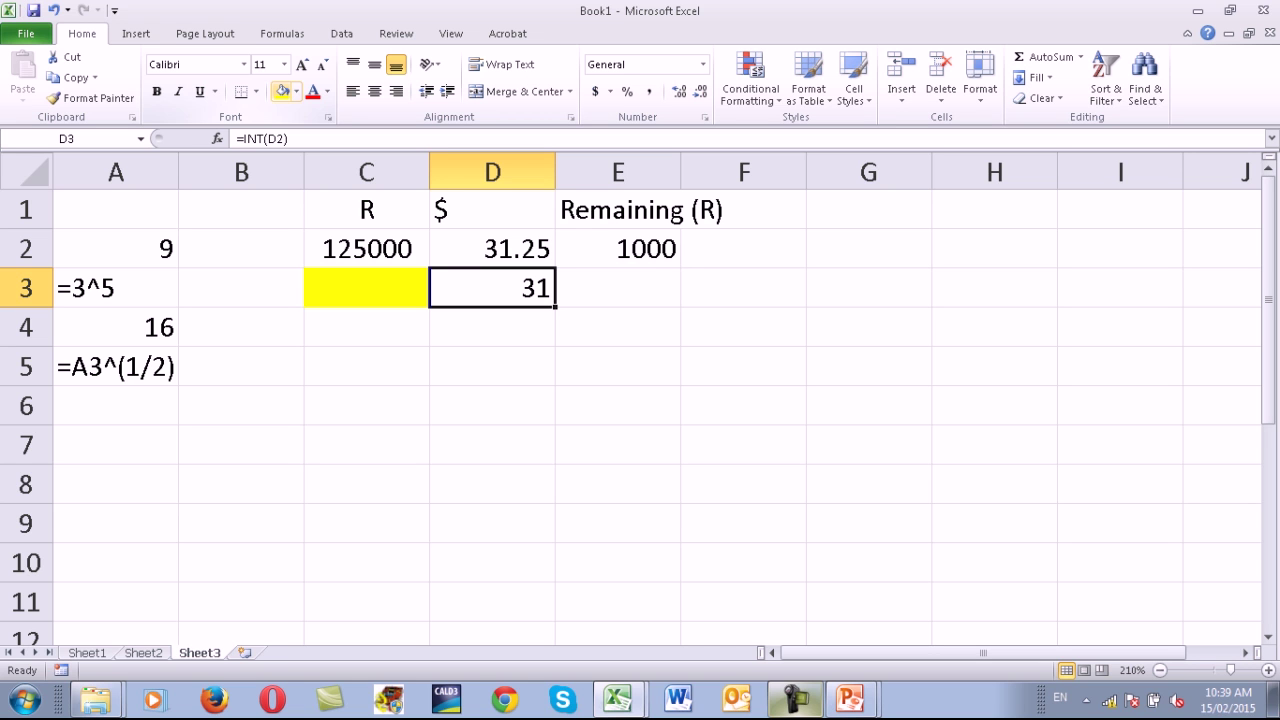
{"action": "left_click", "coordinate": [492, 248]}
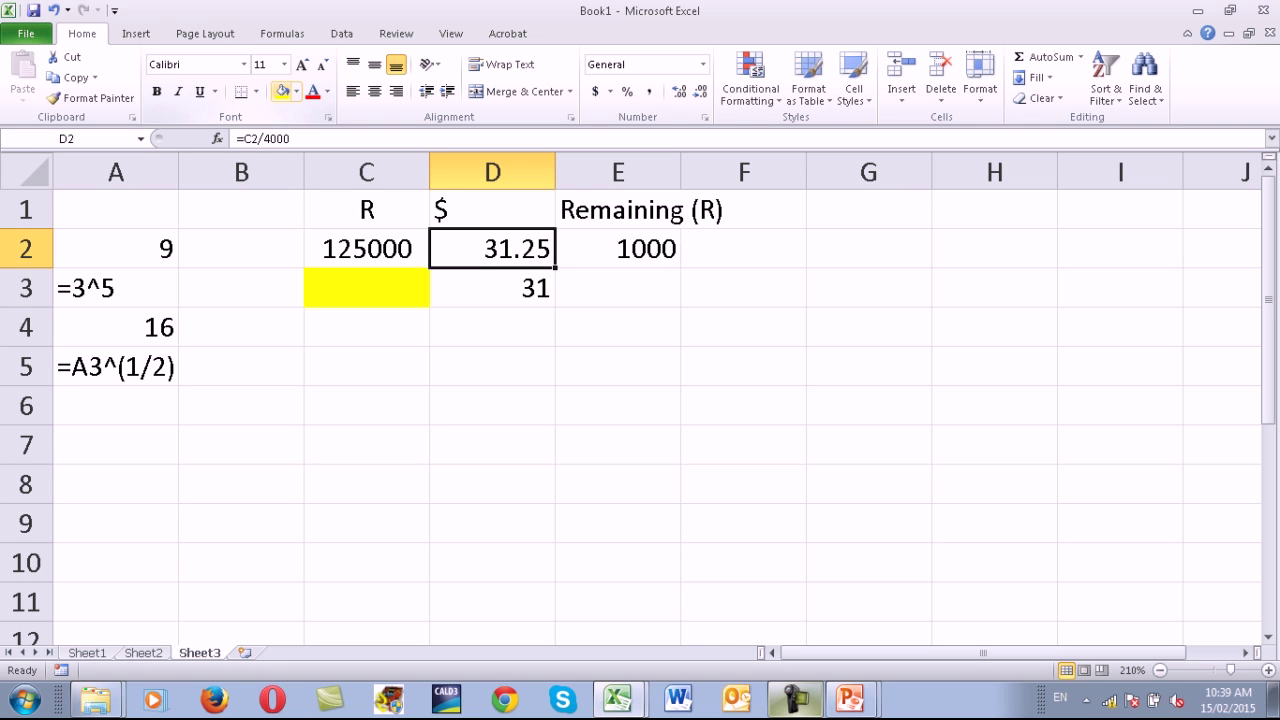
{"action": "left_click", "coordinate": [492, 288]}
{"action": "key", "text": "ctrl+x"}
{"action": "left_click", "coordinate": [492, 248]}
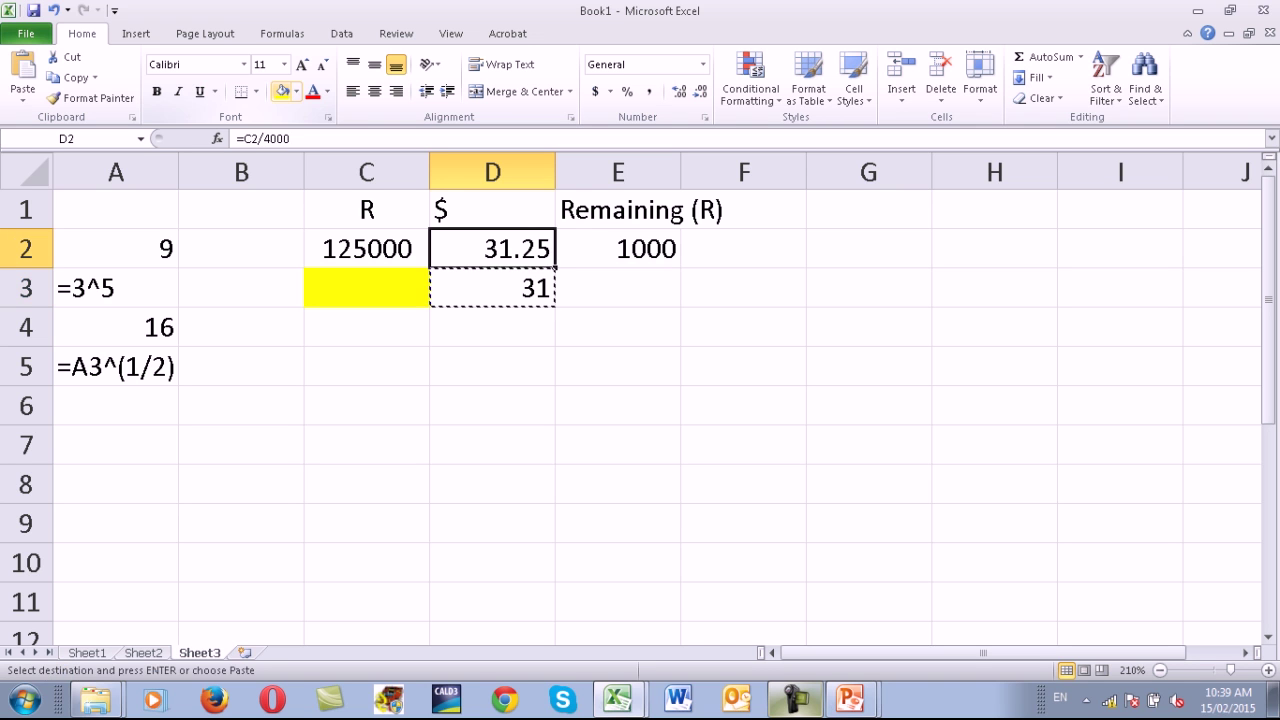
{"action": "key", "text": "ctrl+v"}
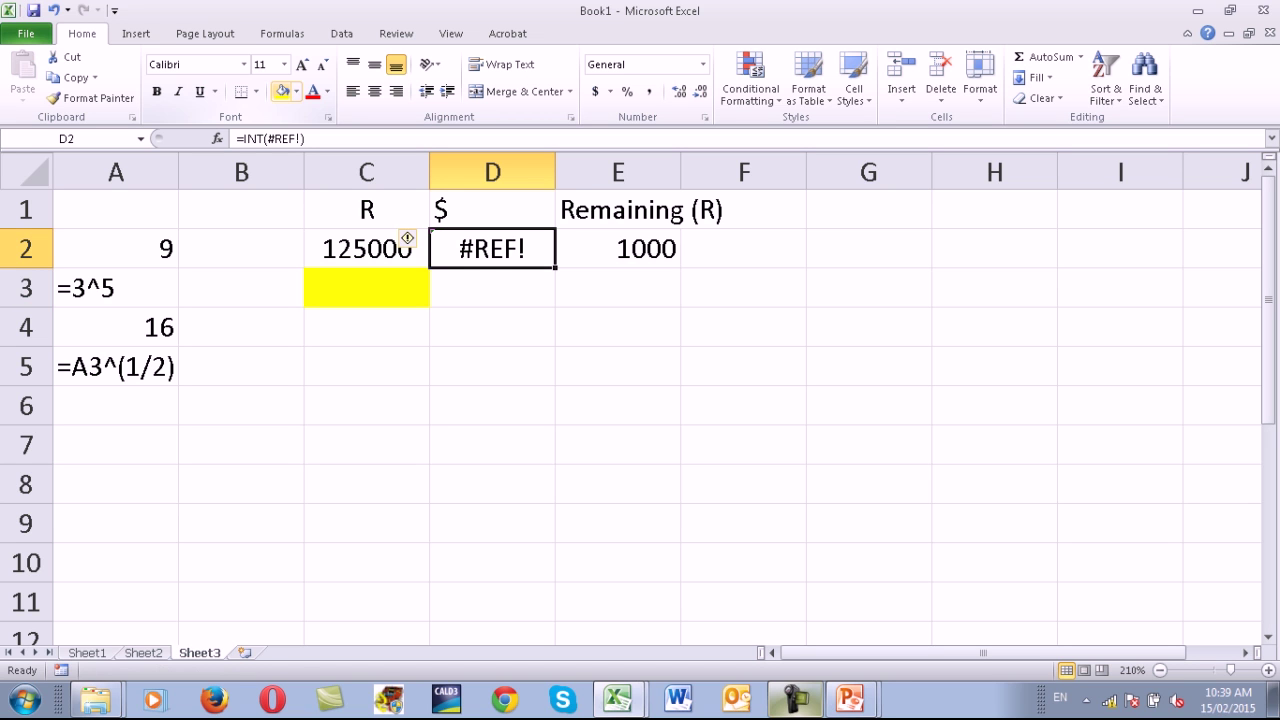
{"action": "key", "text": "ctrl+z"}
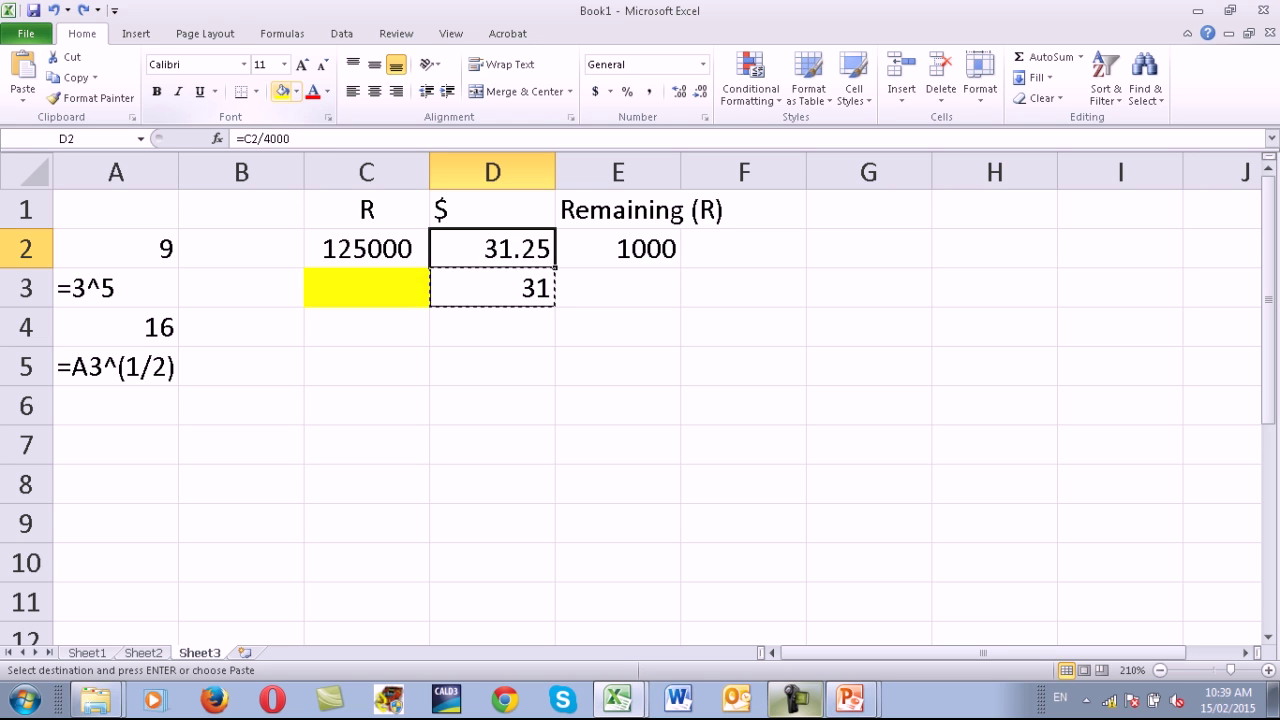
Cancel the cut, review D2 and D3, and edit D3's =INT(D2) formula.
{"action": "key", "text": "Escape"}
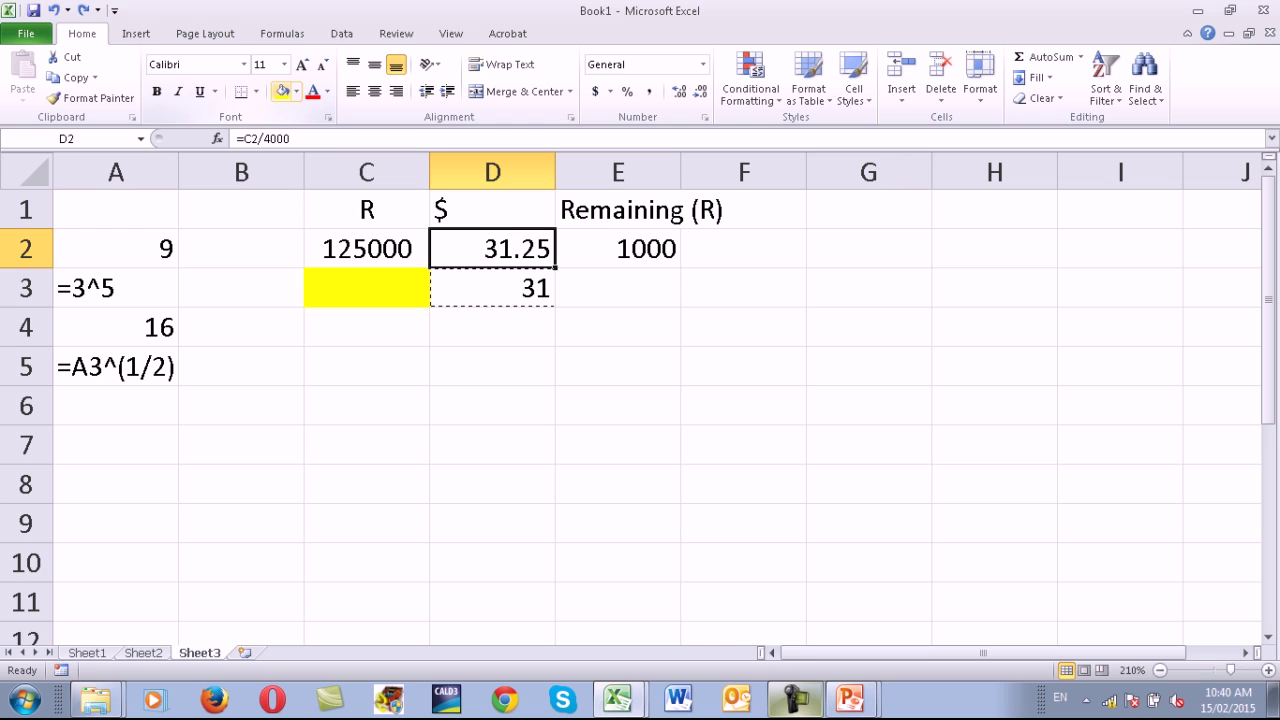
{"action": "key", "text": "Up"}
{"action": "key", "text": "Left"}
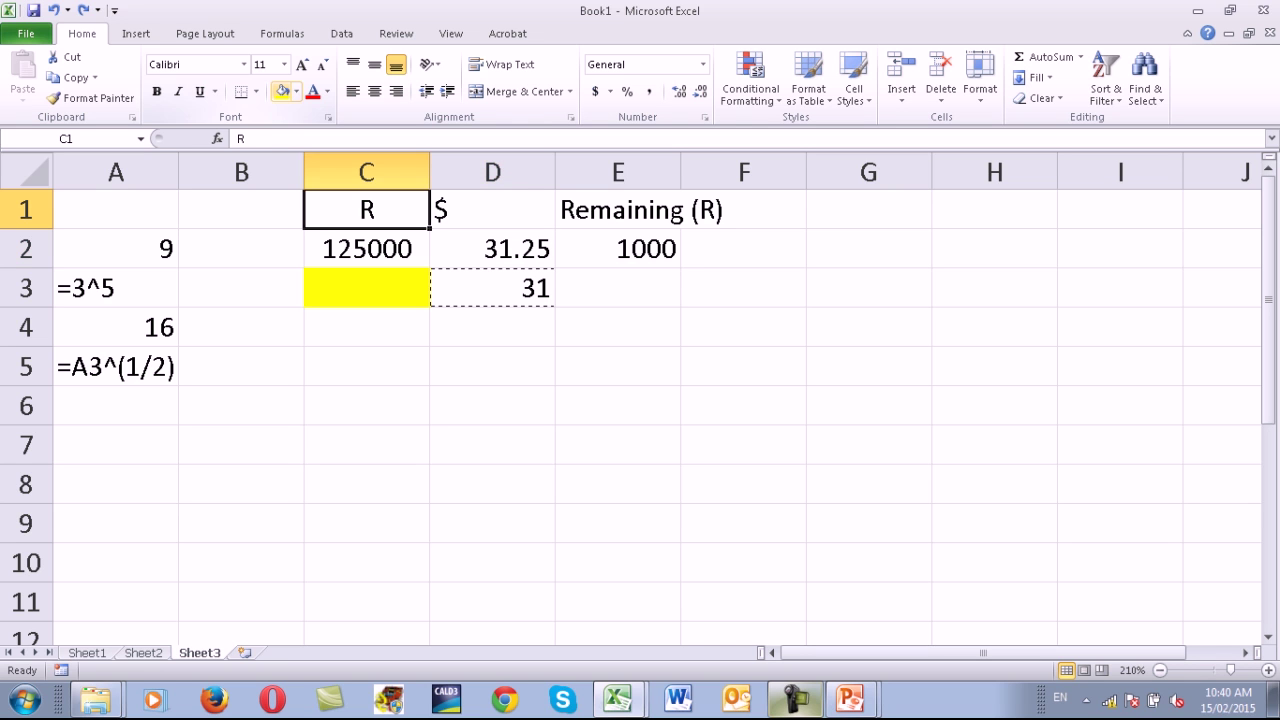
{"action": "key", "text": "Down"}
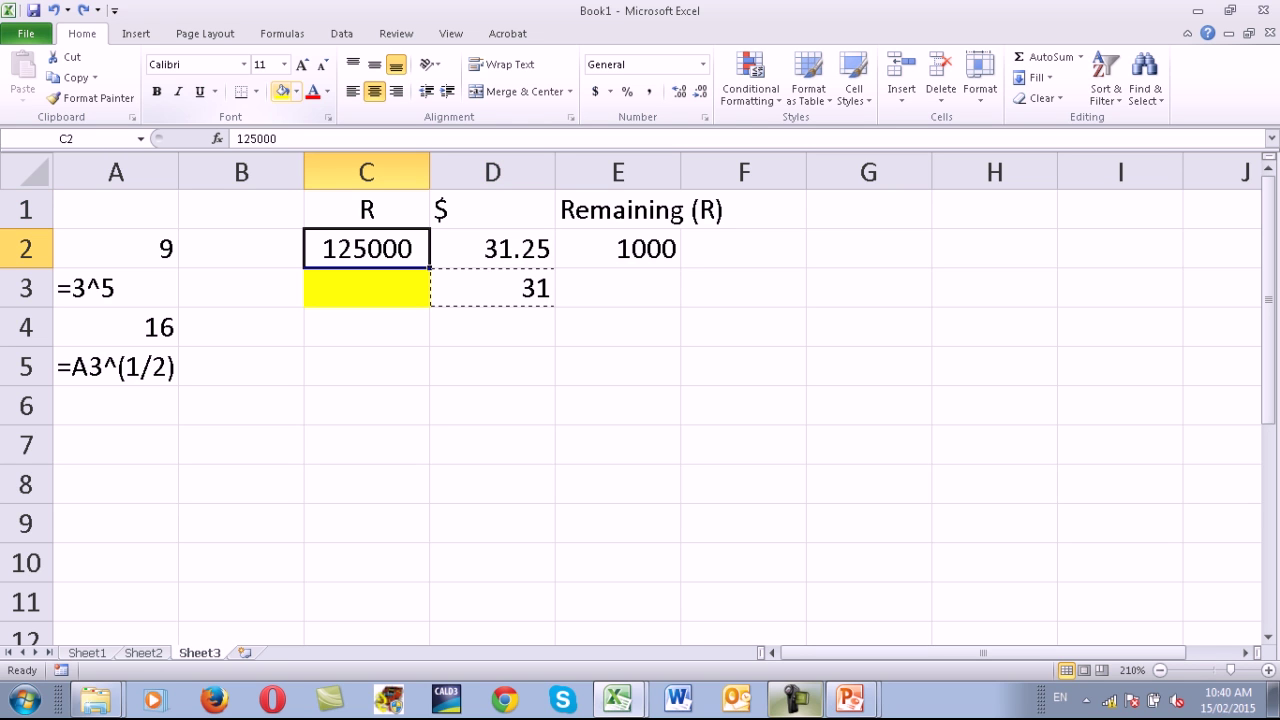
{"action": "key", "text": "Right"}
{"action": "key", "text": "Down"}
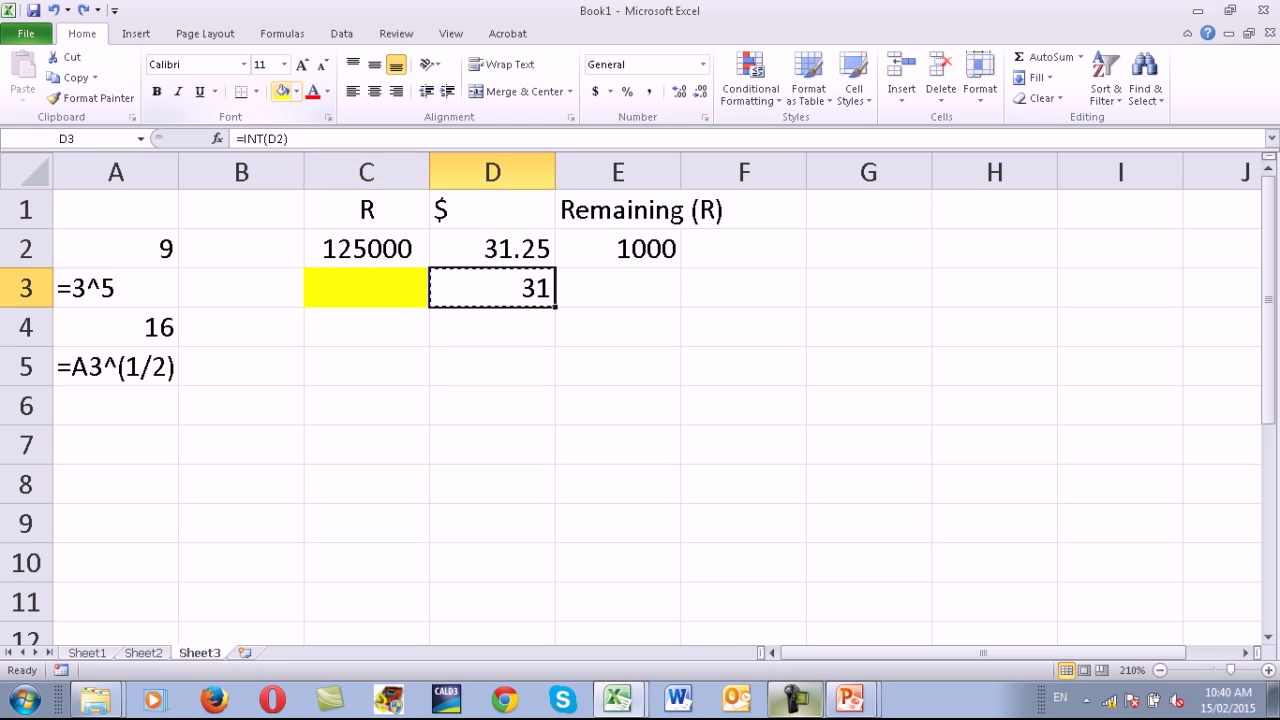
{"action": "key", "text": "Up"}
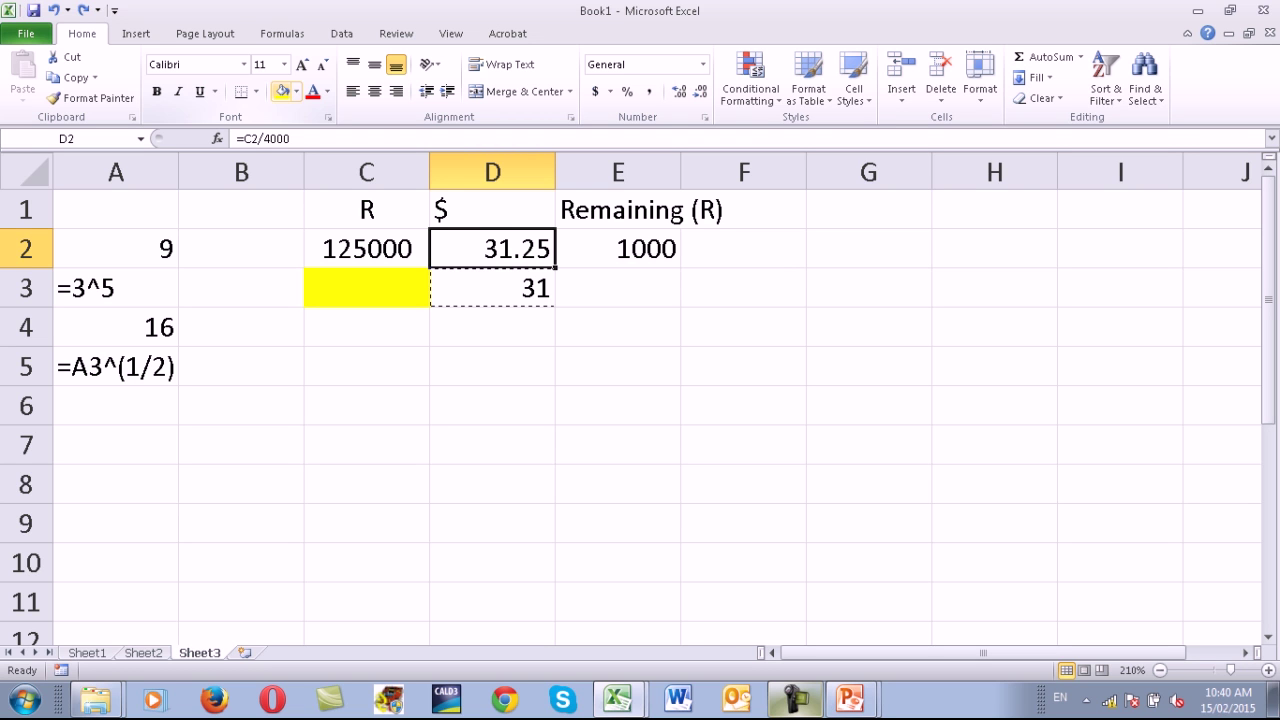
{"action": "left_click", "coordinate": [492, 288]}
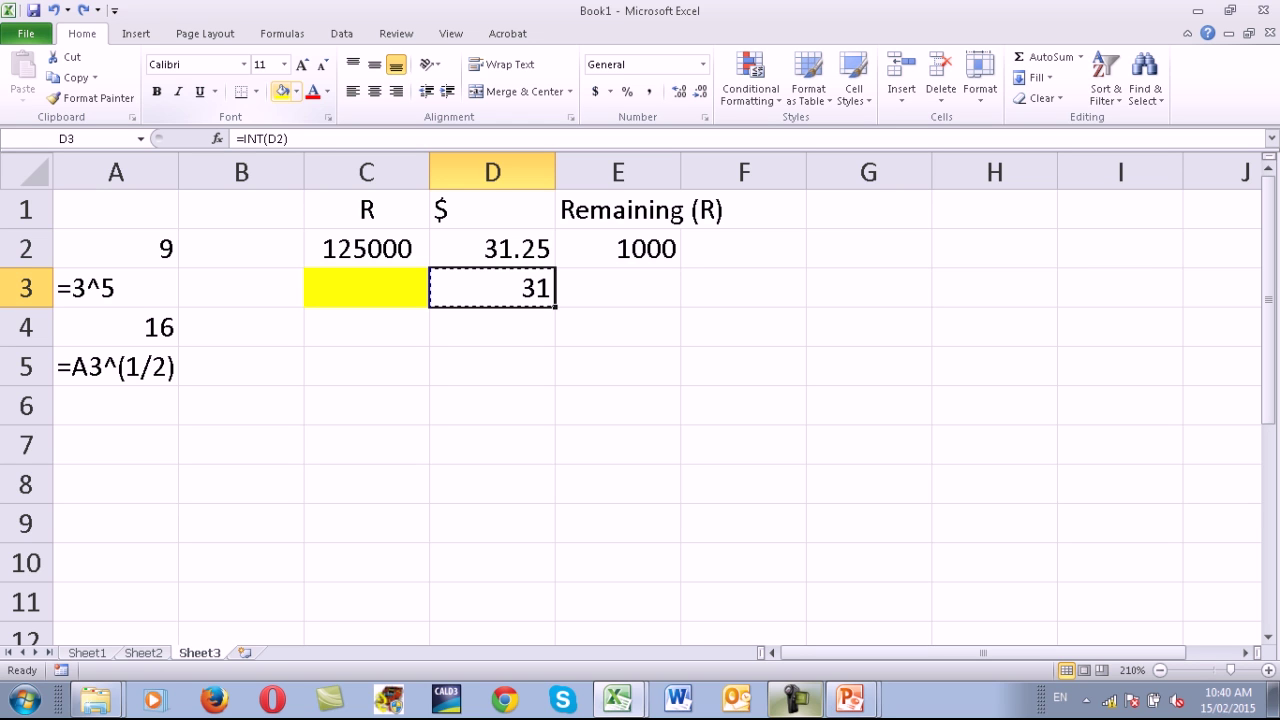
{"action": "key", "text": "F2"}
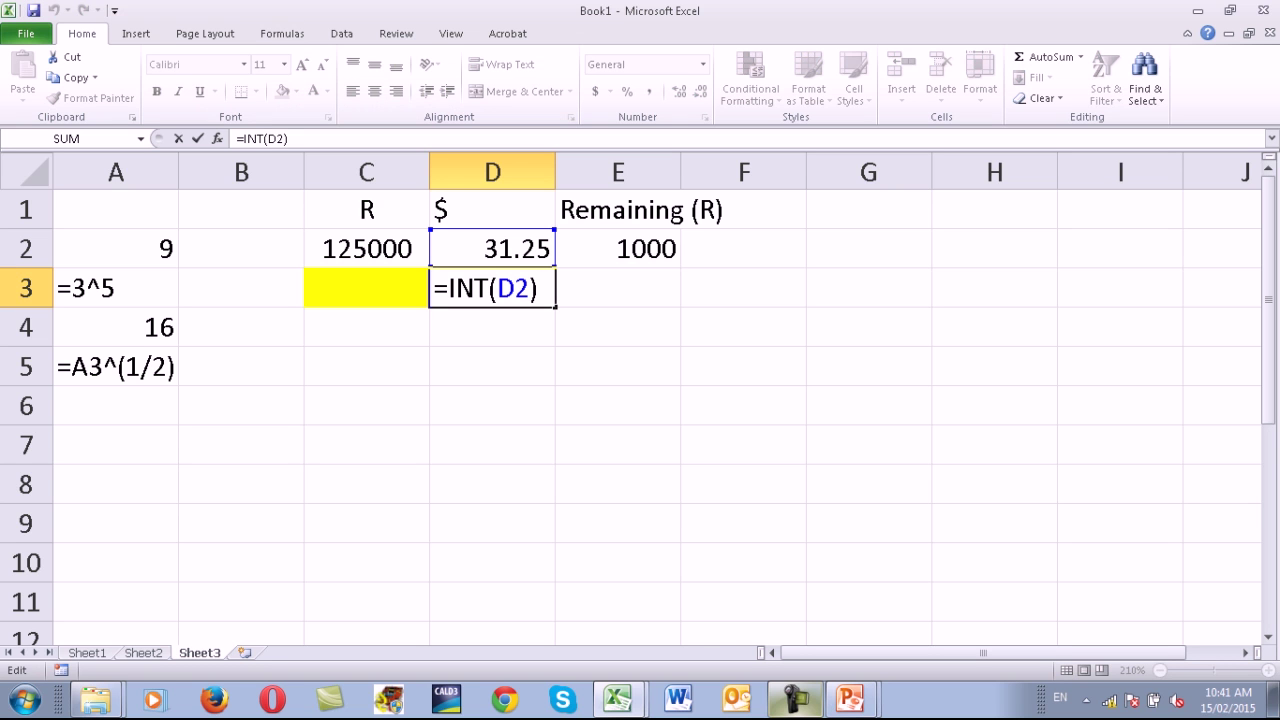
Clear D2, undo it, and inspect its C2/4000 formula without changes.
{"action": "key", "text": "Return"}
{"action": "key", "text": "Up"}
{"action": "key", "text": "Up"}
{"action": "key", "text": "Delete"}
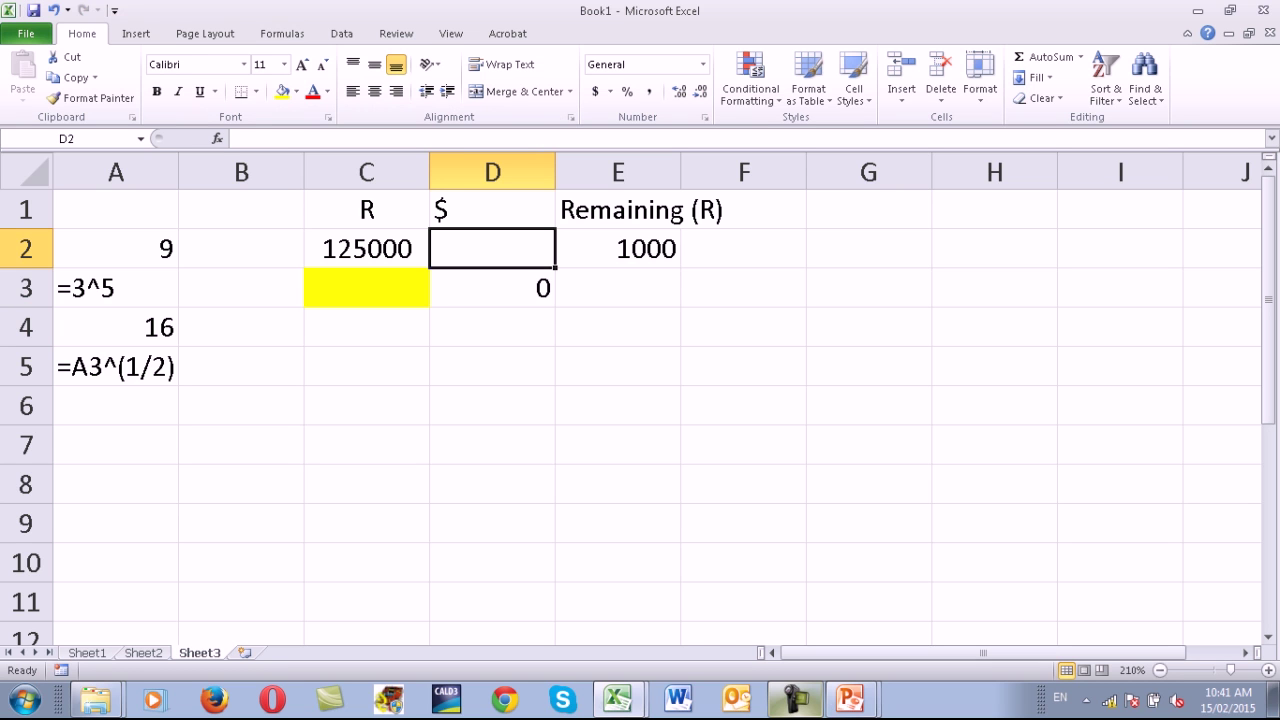
{"action": "key", "text": "ctrl+z"}
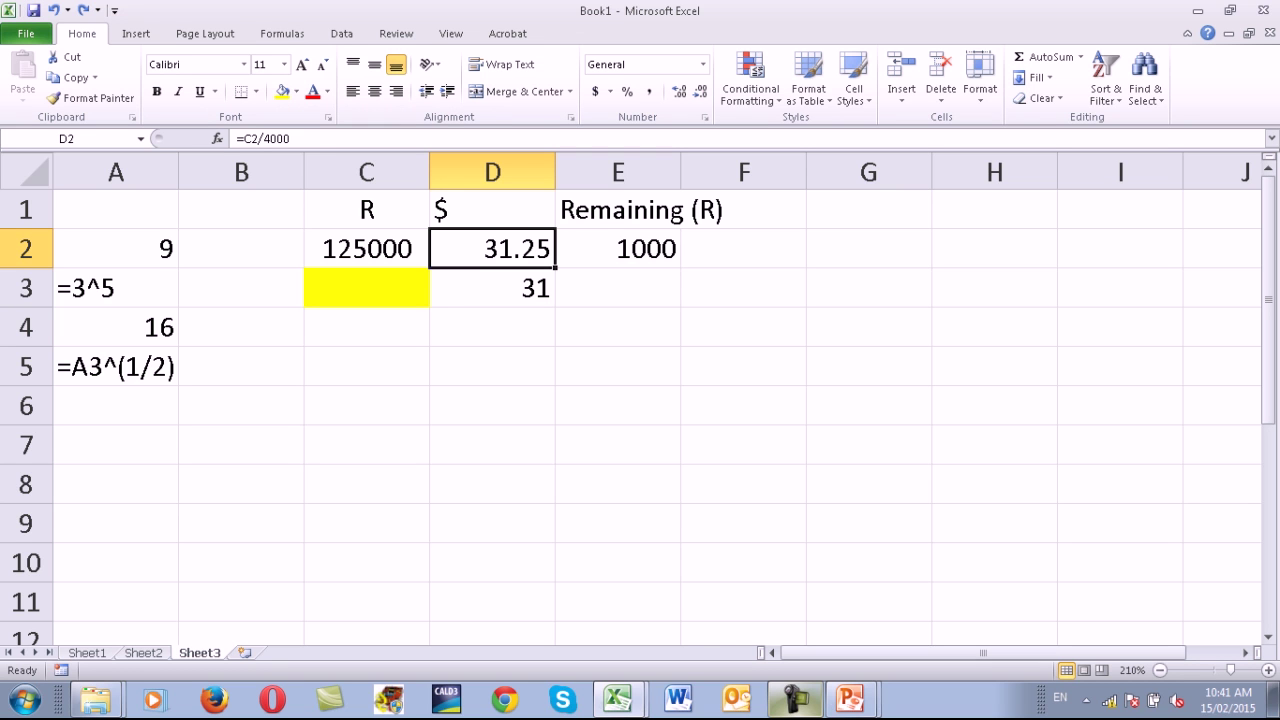
{"action": "key", "text": "F2"}
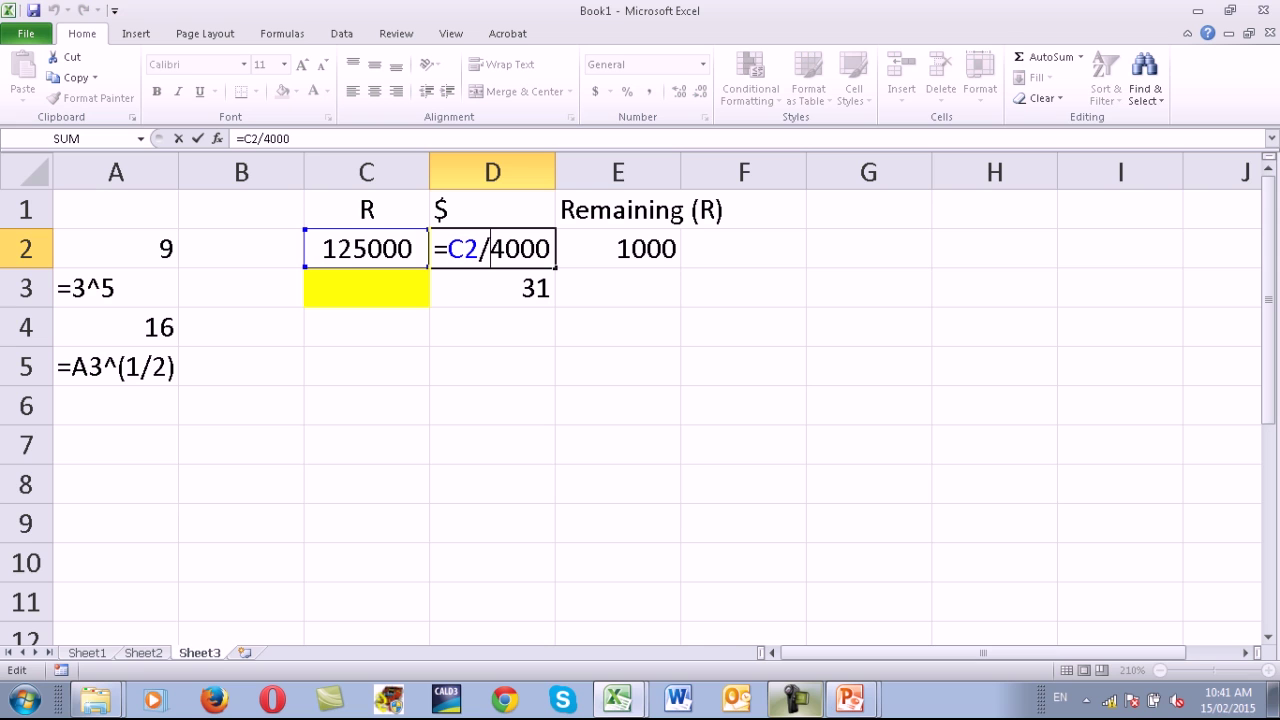
{"action": "key", "text": "Left"}
{"action": "key", "text": "Left"}
{"action": "key", "text": "Left"}
{"action": "key", "text": "shift+End"}
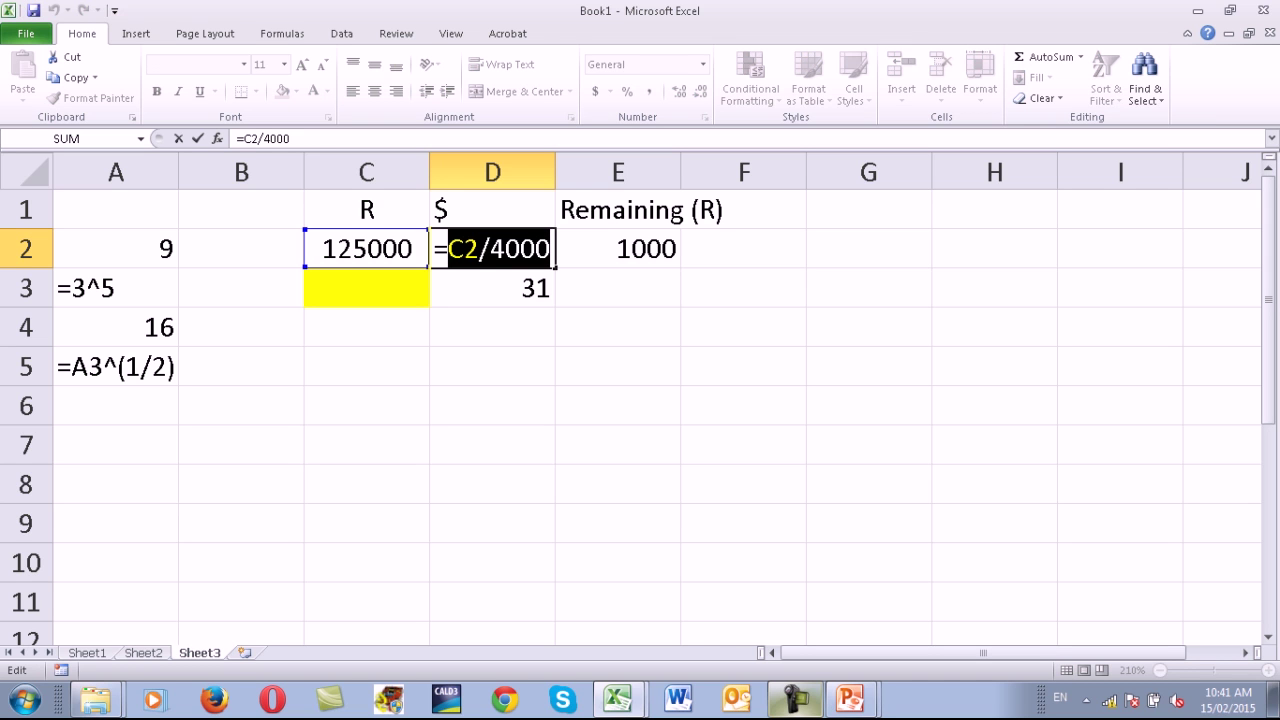
{"action": "key", "text": "ctrl+Return"}
Change D3 to =INT(C2/4000), then clear D2.
{"action": "left_click", "coordinate": [492, 288]}
{"action": "key", "text": "F2"}
{"action": "key", "text": "Left"}
{"action": "key", "text": "shift+Left"}
{"action": "key", "text": "shift+Left"}
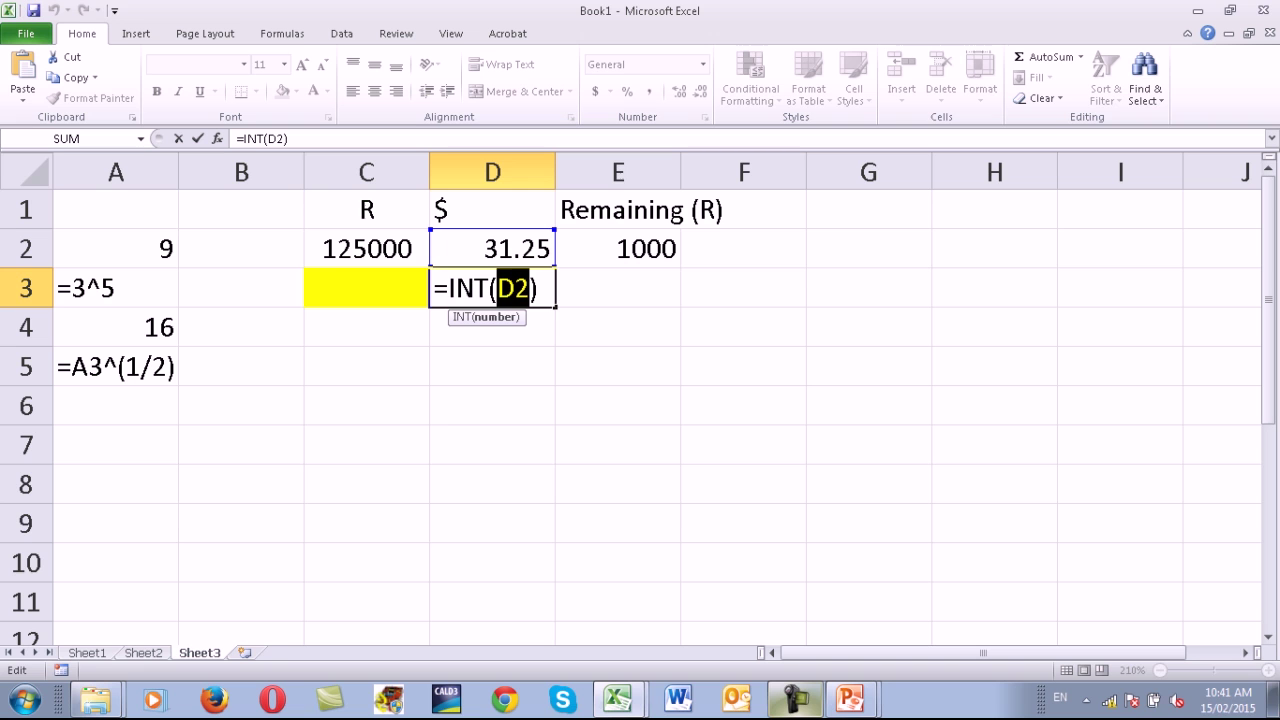
{"action": "type", "text": "C2/4000"}
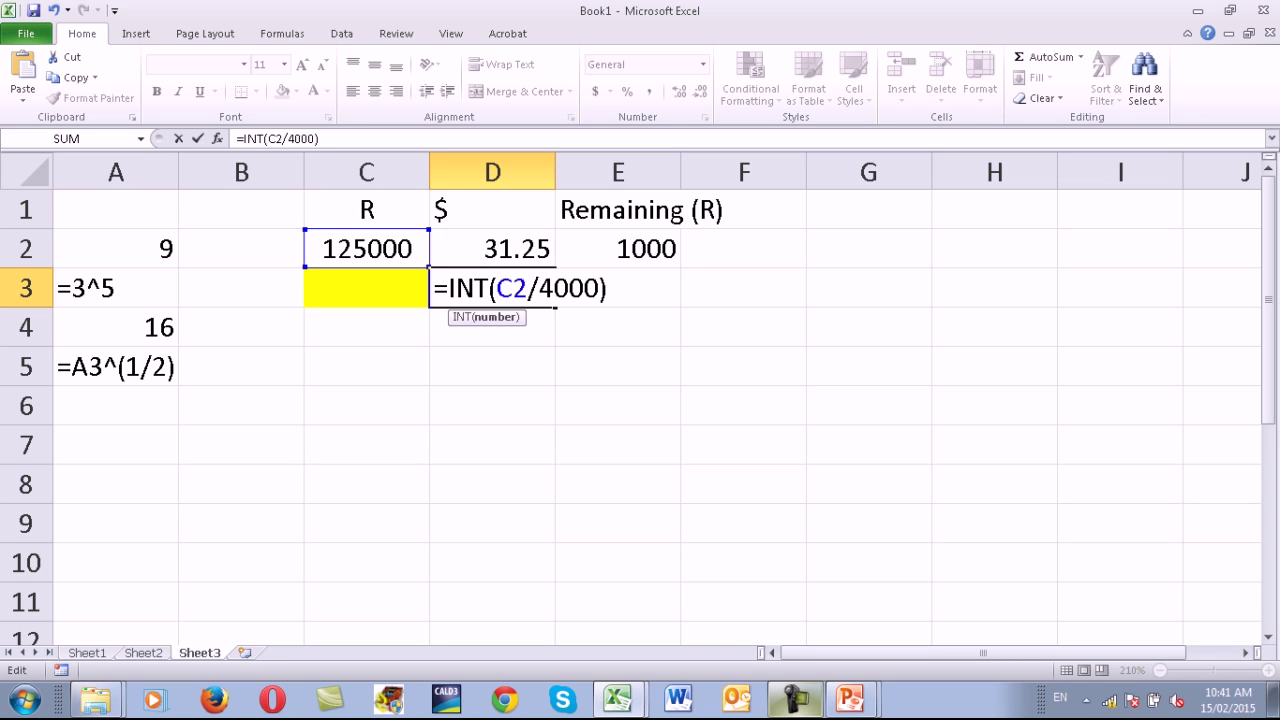
{"action": "key", "text": "Return"}
{"action": "key", "text": "Up"}
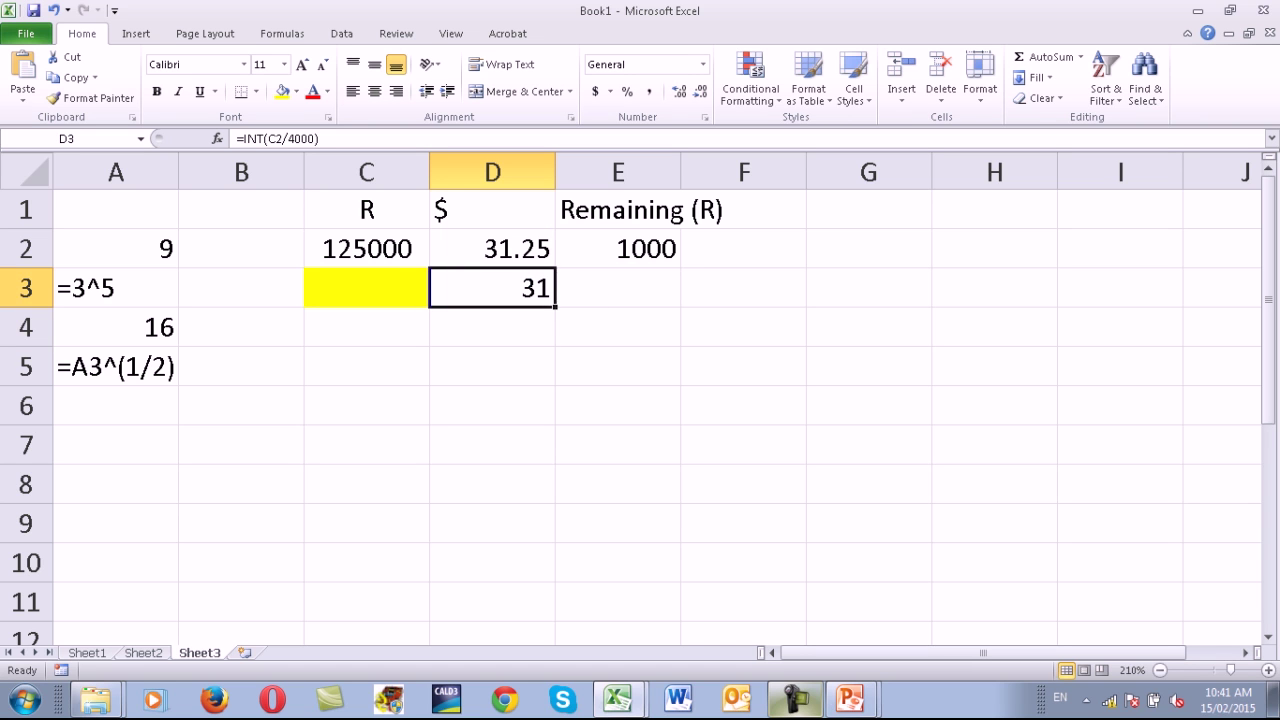
{"action": "key", "text": "Up"}
{"action": "key", "text": "Delete"}
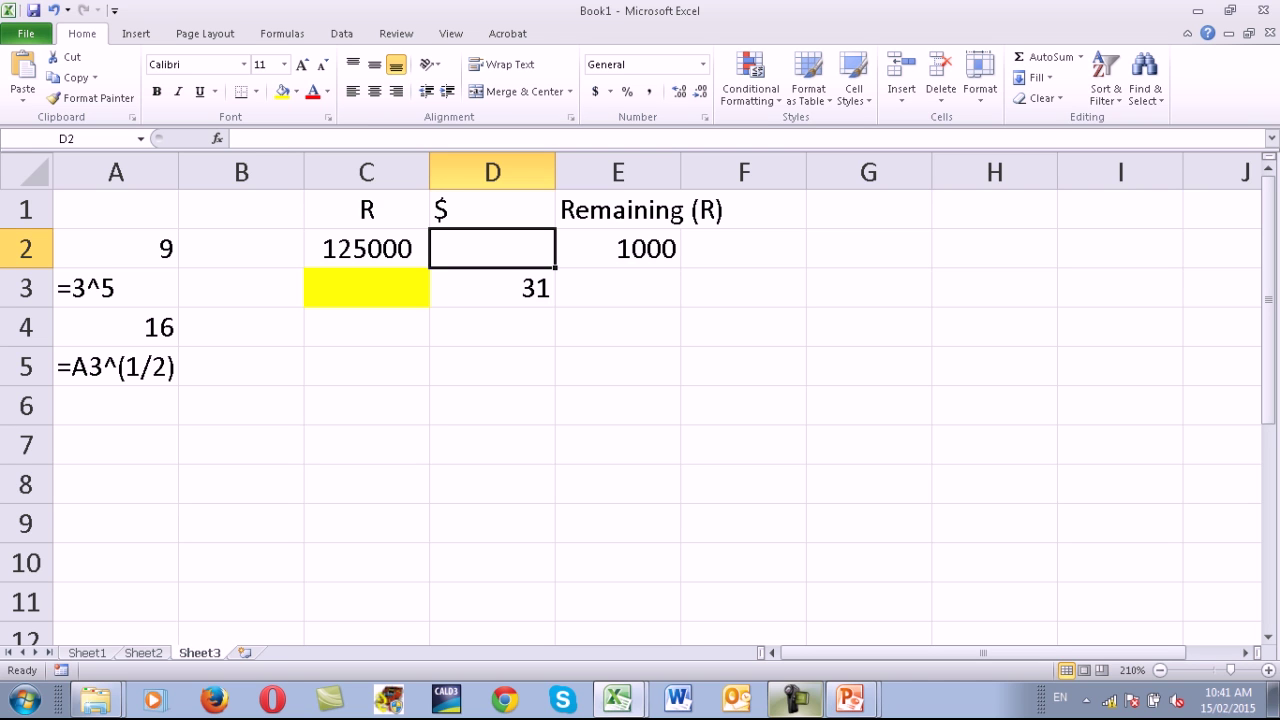
Cut =INT(C2/4000) from D3, paste it into D2, then move to C5.
{"action": "left_click", "coordinate": [492, 288]}
{"action": "key", "text": "ctrl+x"}
{"action": "left_click", "coordinate": [492, 249]}
{"action": "key", "text": "ctrl+v"}
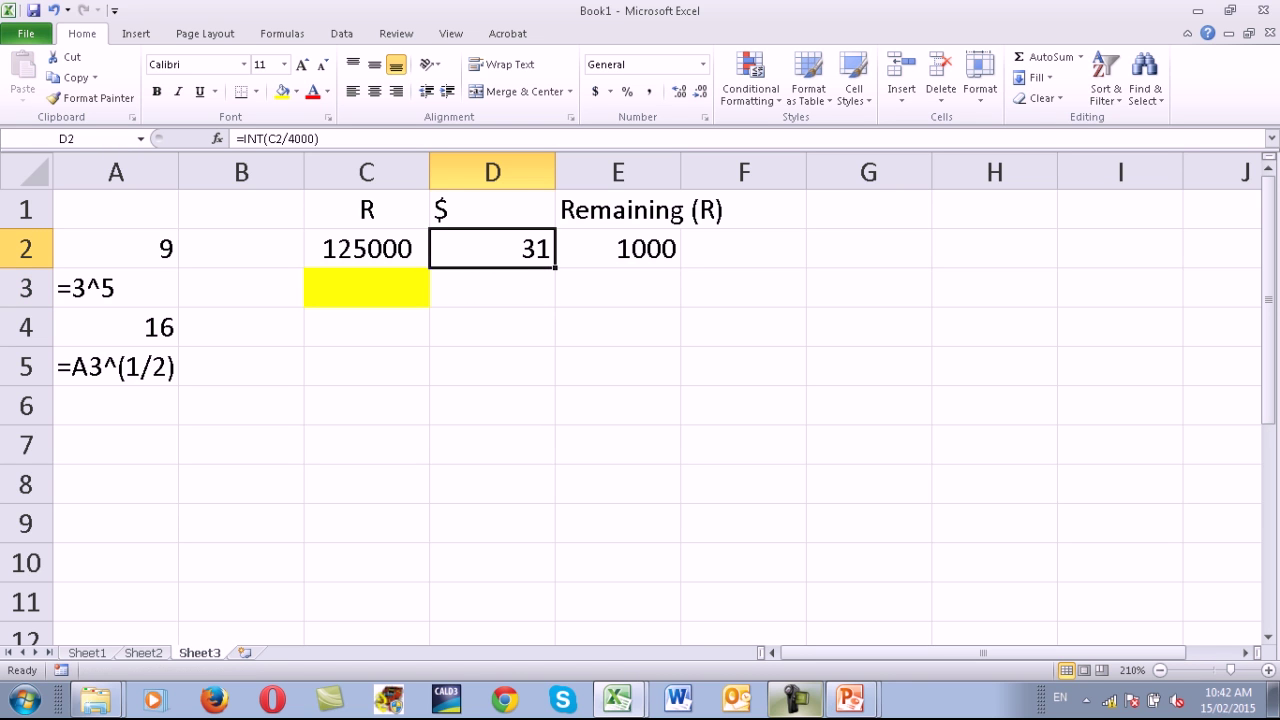
{"action": "key", "text": "F2"}
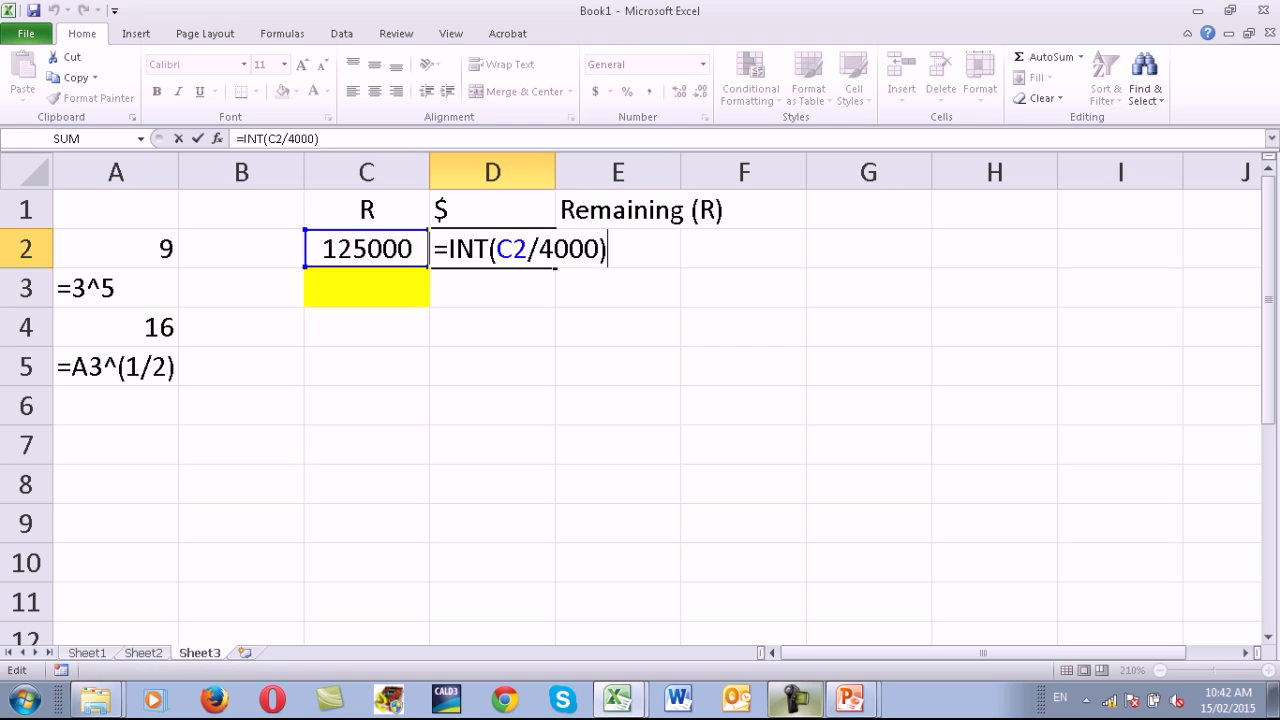
{"action": "key", "text": "Return"}
{"action": "key", "text": "Left"}
{"action": "key", "text": "Down"}
{"action": "key", "text": "Down"}
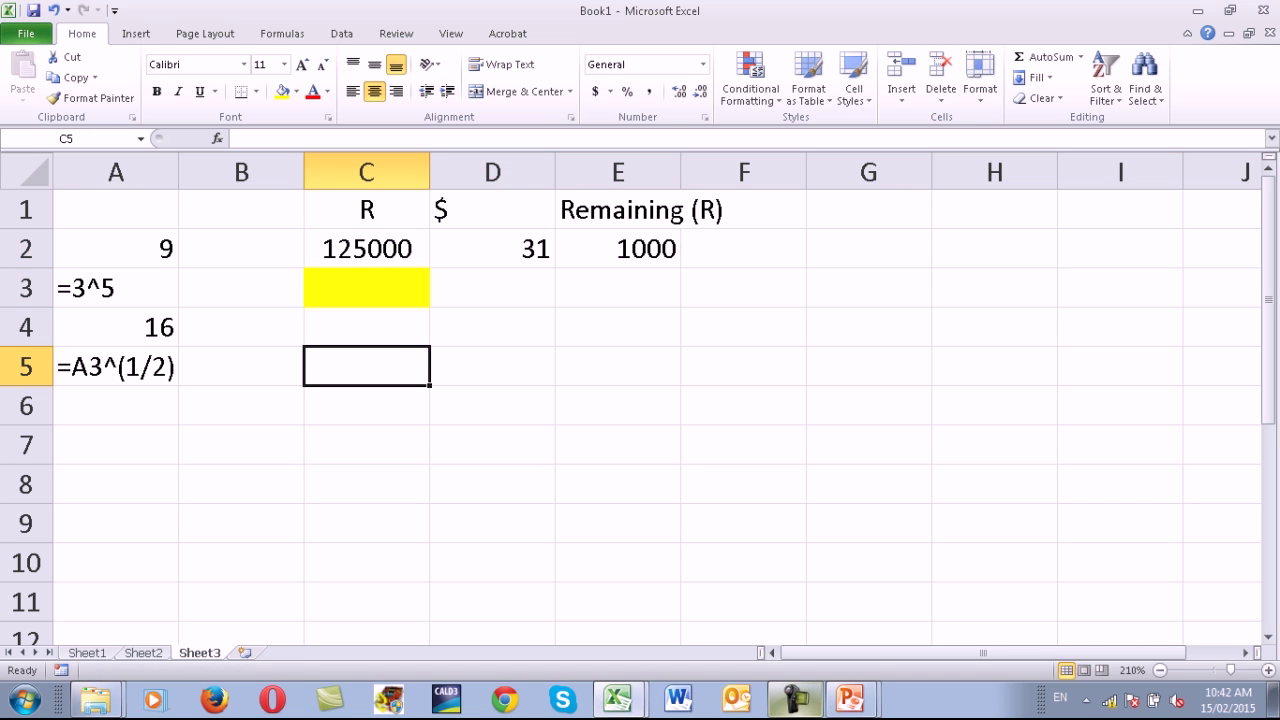
Enter 126040 seconds in C5.
{"action": "type", "text": "12"}
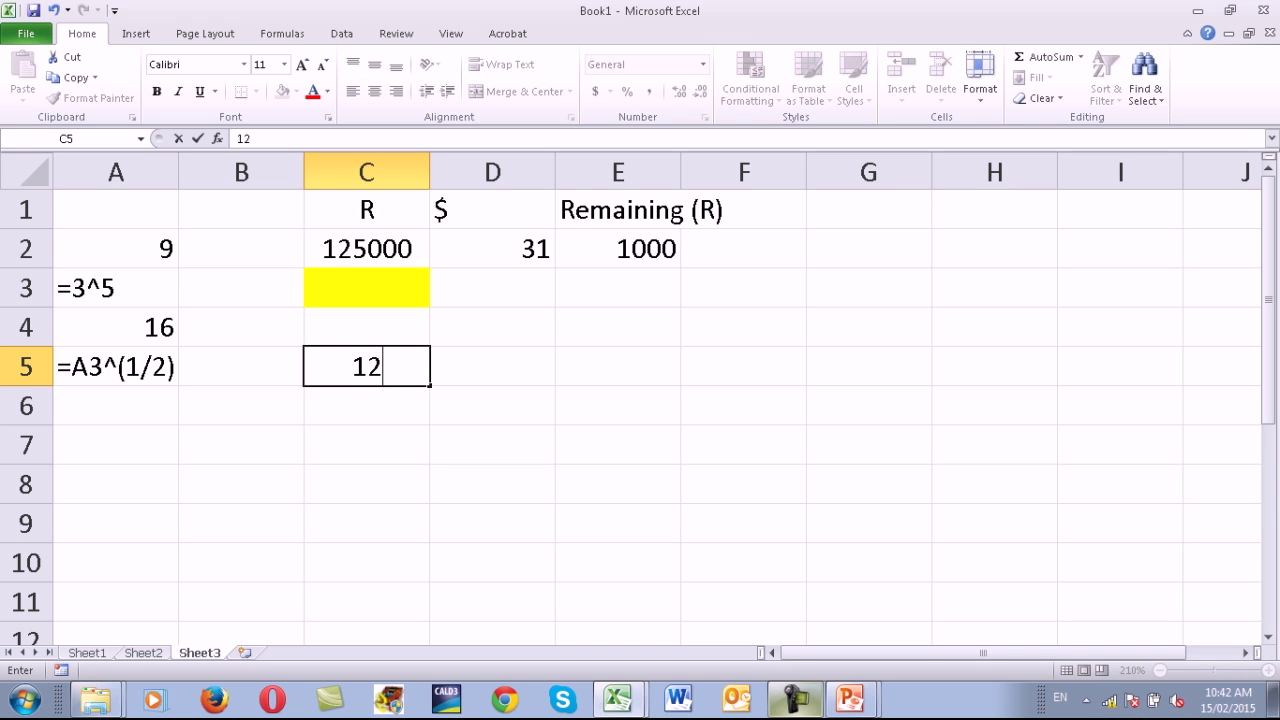
{"action": "type", "text": "60"}
{"action": "type", "text": "40"}
{"action": "key", "text": "Return"}
{"action": "key", "text": "Up"}
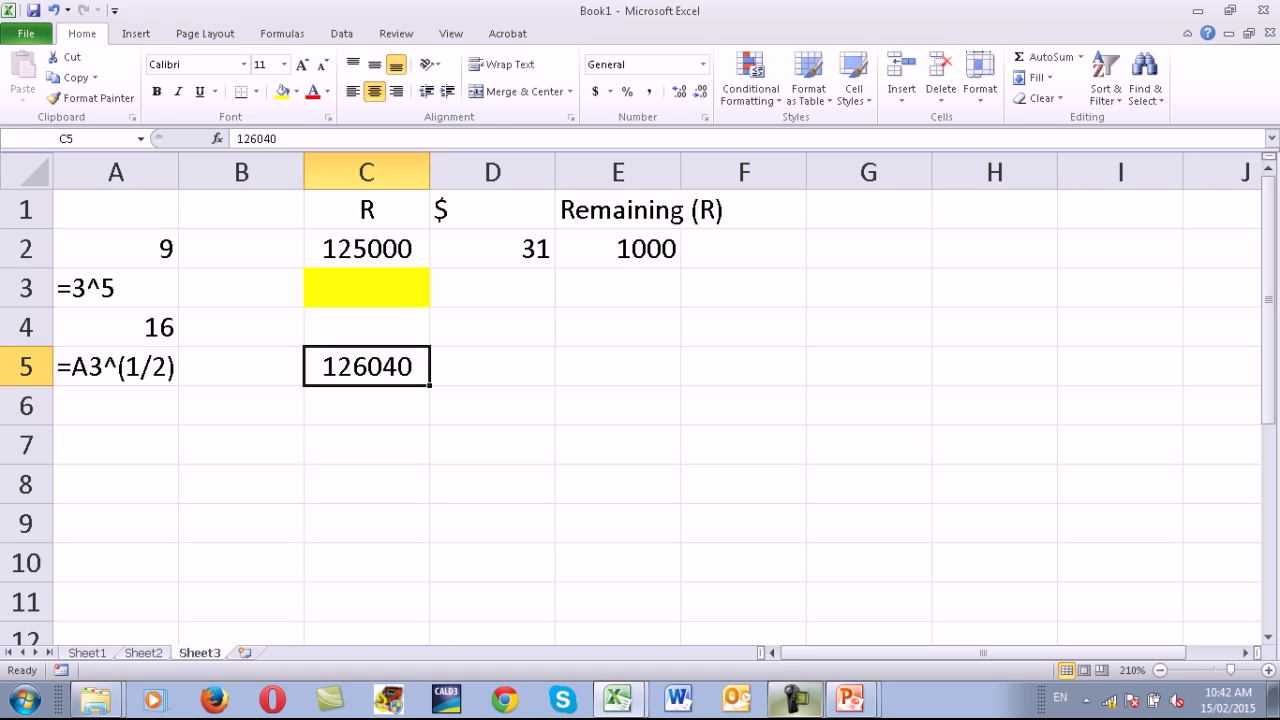
Label D4, E4 and F4 as hr, mi and se.
{"action": "key", "text": "Up"}
{"action": "key", "text": "Right"}
{"action": "type", "text": "ho"}
{"action": "key", "text": "BackSpace"}
{"action": "type", "text": "r"}
{"action": "key", "text": "Tab"}
{"action": "type", "text": "mi"}
{"action": "key", "text": "Tab"}
{"action": "type", "text": "se"}
{"action": "key", "text": "Return"}
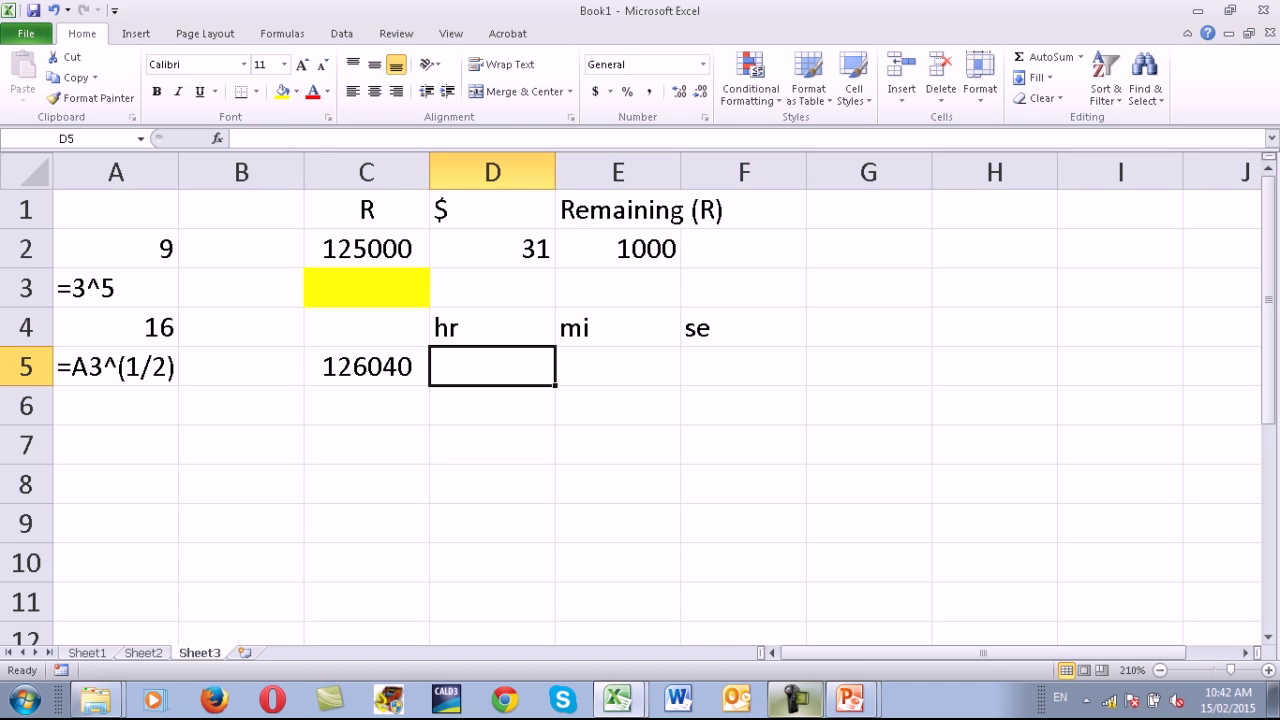
Start the hours formula =C5/ in D5.
{"action": "left_click", "coordinate": [366, 366]}
{"action": "left_click", "coordinate": [492, 366]}
{"action": "left_click", "coordinate": [366, 366]}
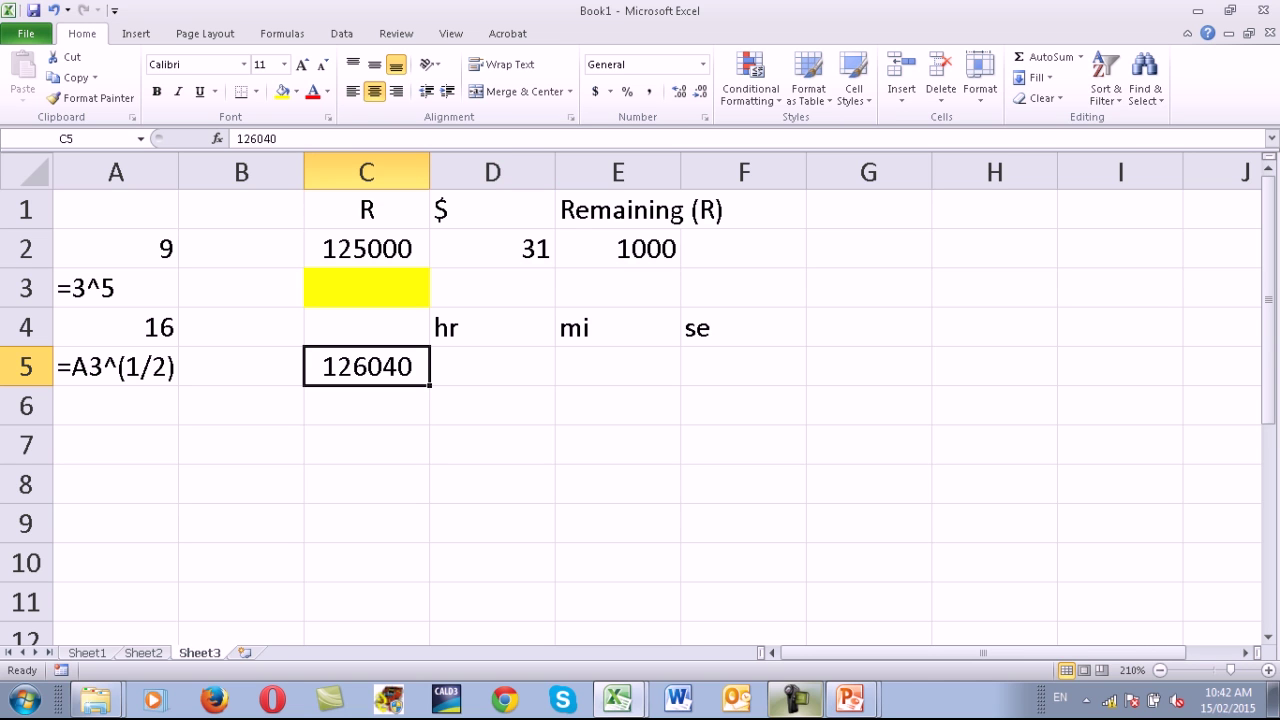
{"action": "left_click", "coordinate": [492, 366]}
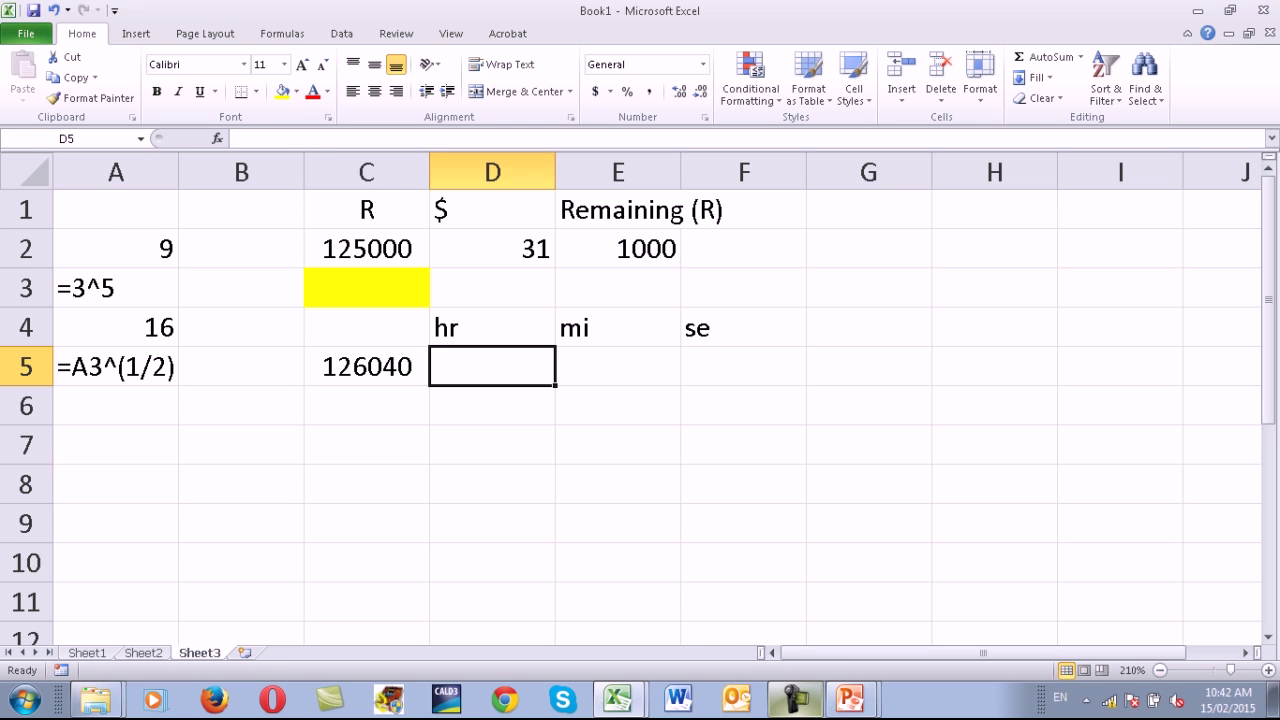
{"action": "type", "text": "=C5/"}
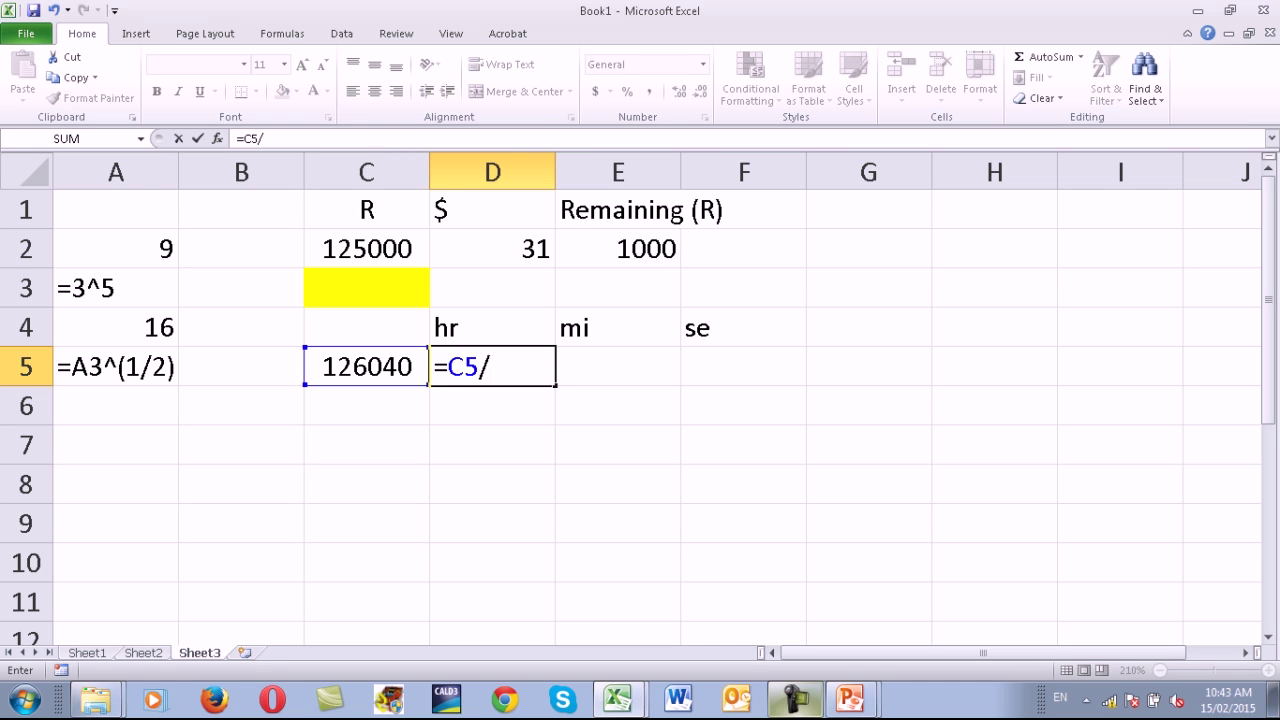
Complete D5's formula as =C5/3600, giving 35.0111 hours.
{"action": "type", "text": "3600"}
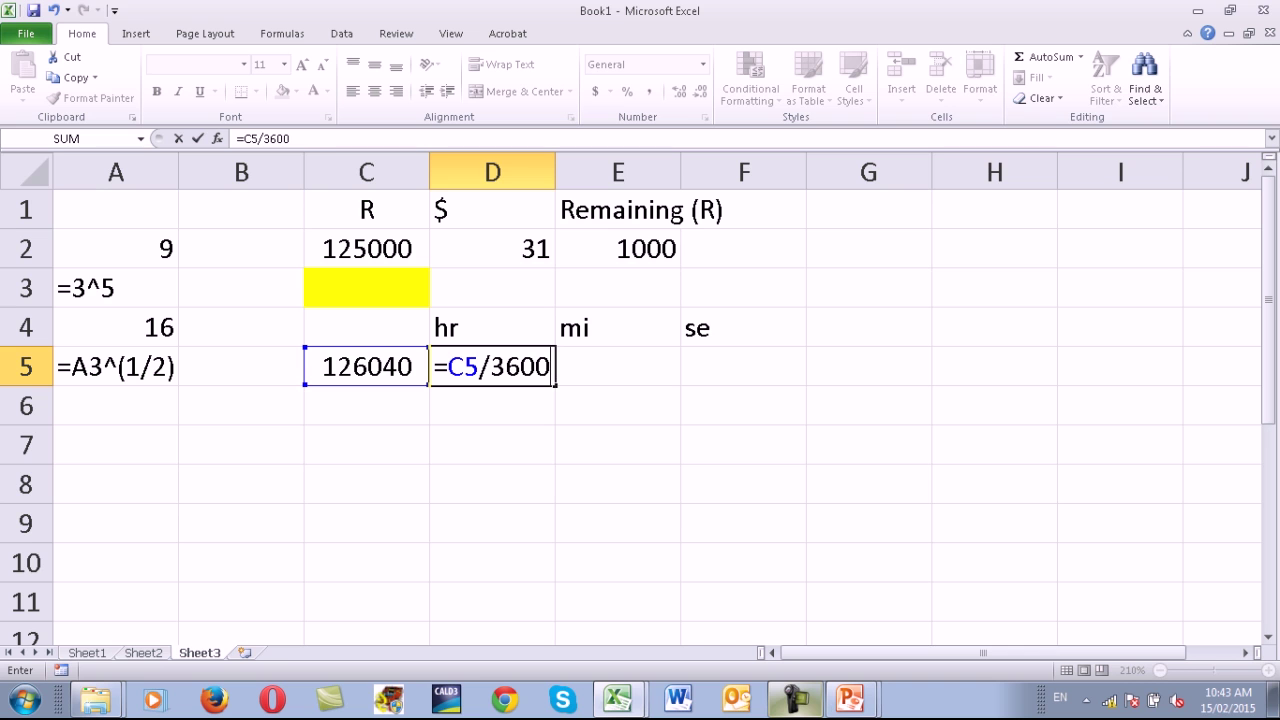
{"action": "key", "text": "Return"}
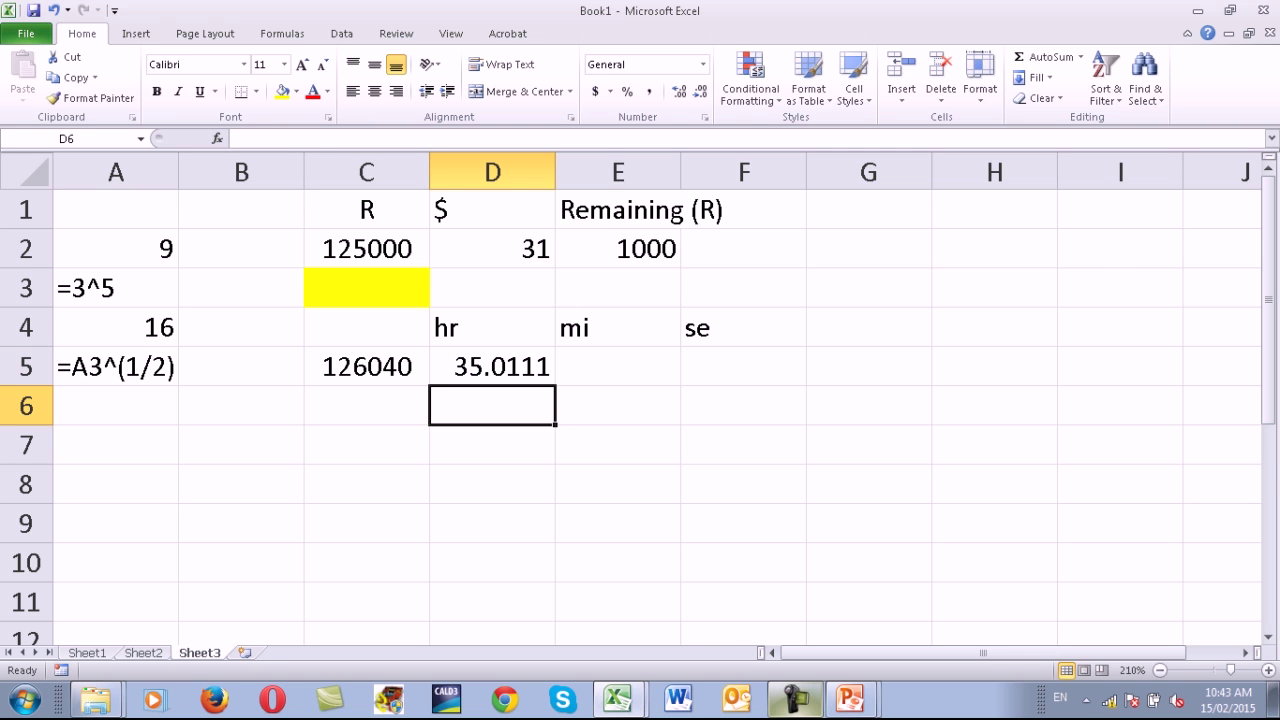
Enter =INT(D5) in D6 to show 35 whole hours, and fill D6 yellow.
{"action": "type", "text": "=int"}
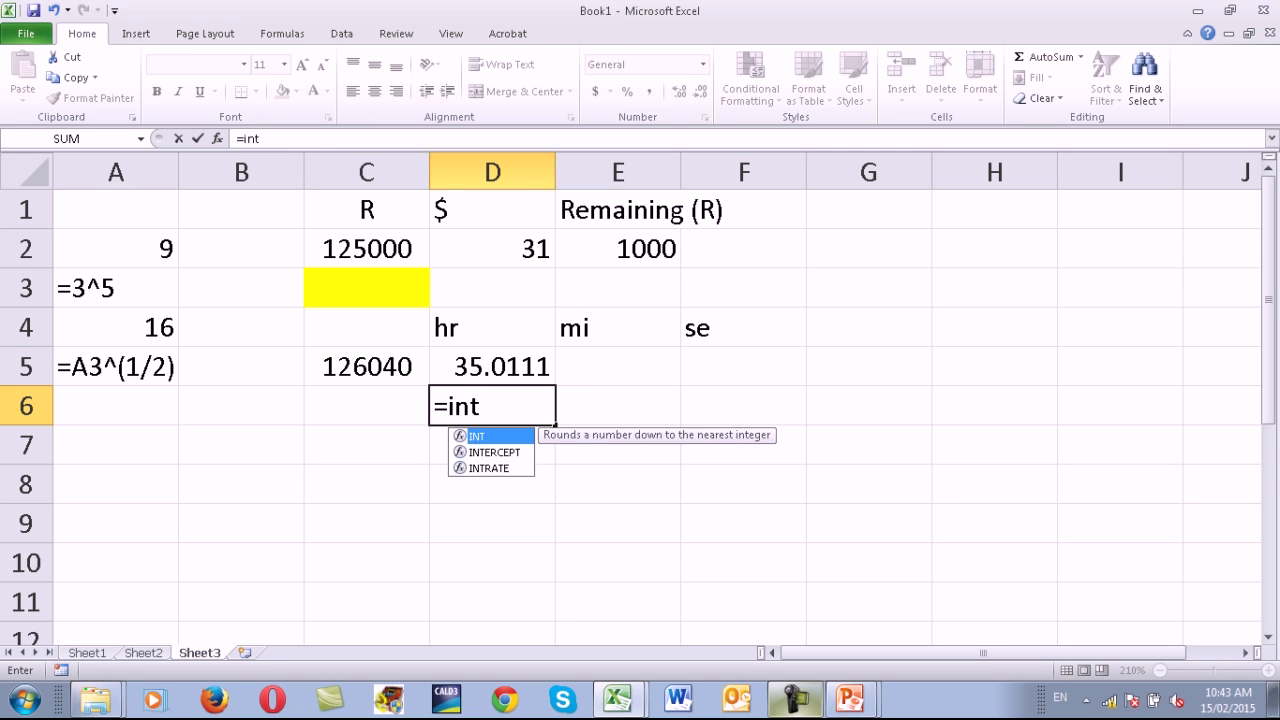
{"action": "key", "text": "Tab"}
{"action": "key", "text": "Up"}
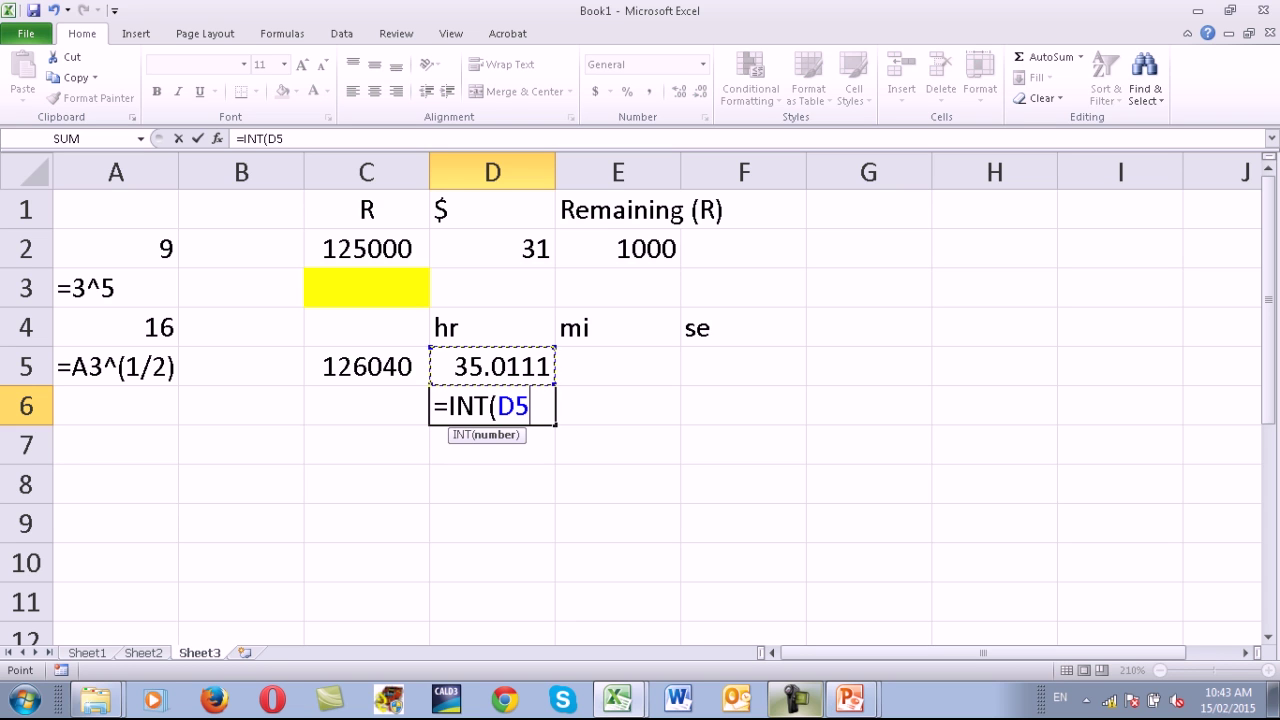
{"action": "key", "text": "Return"}
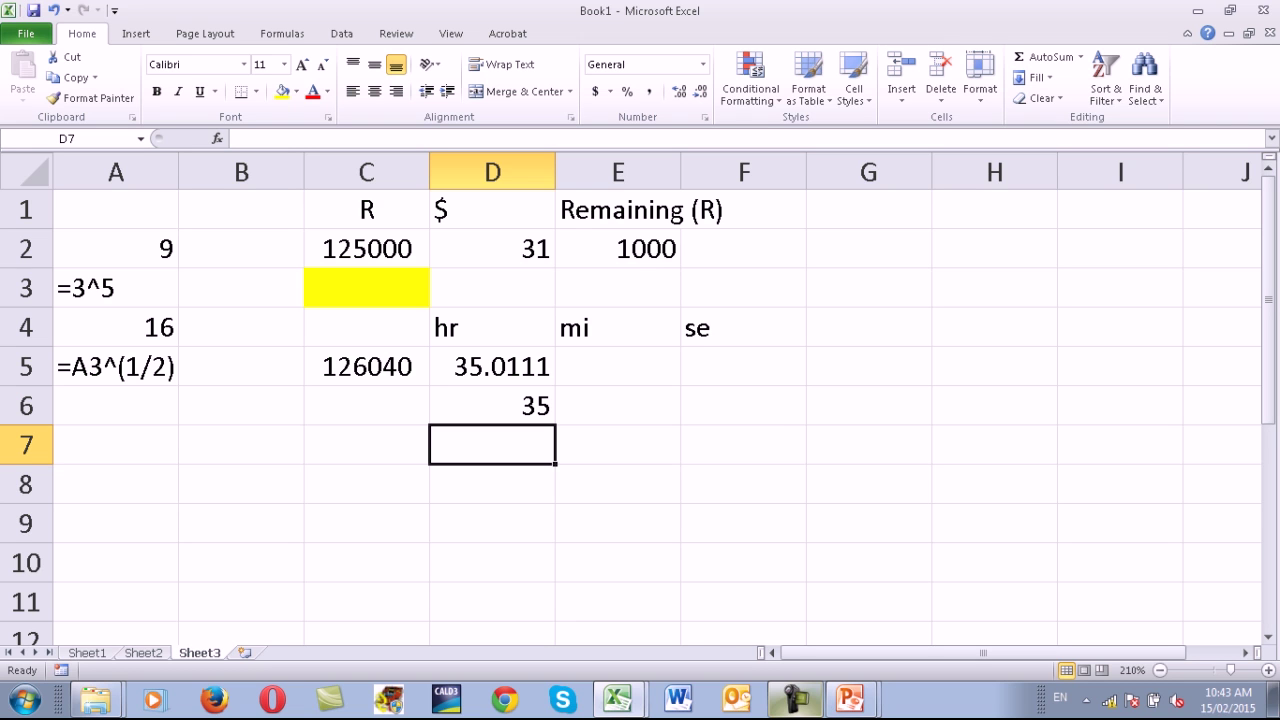
{"action": "left_click", "coordinate": [492, 405]}
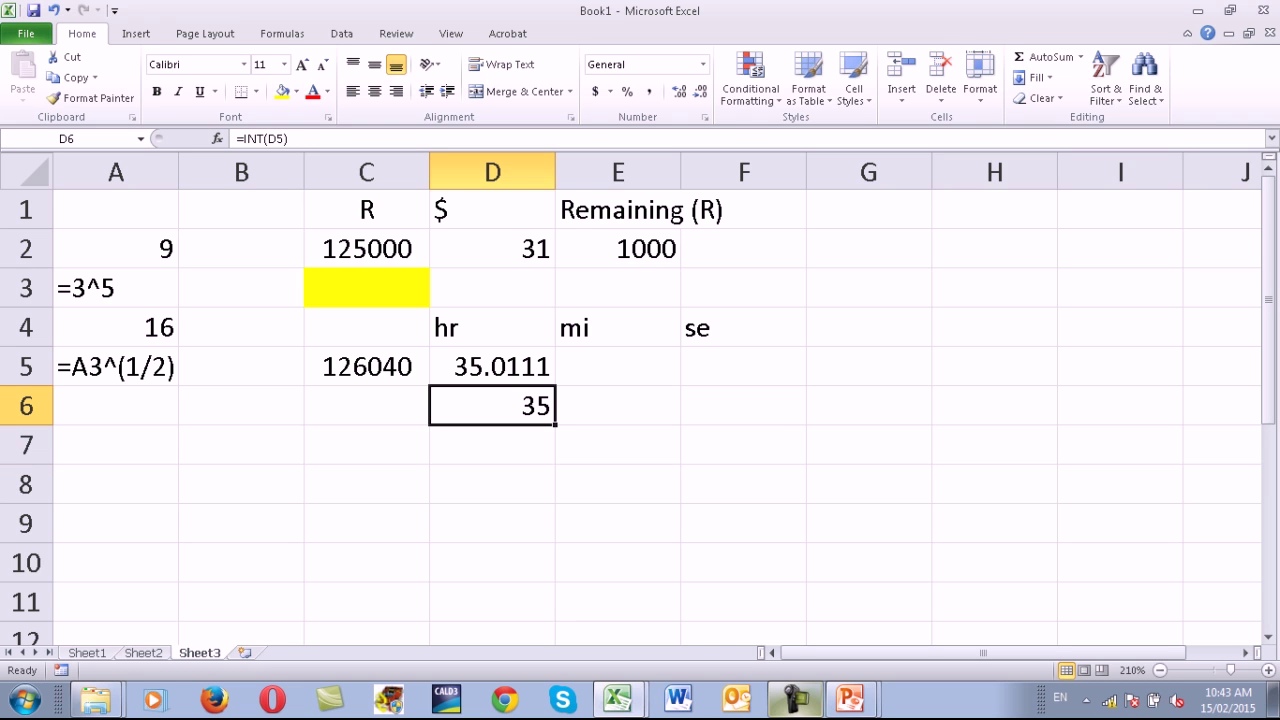
{"action": "left_click", "coordinate": [282, 91]}
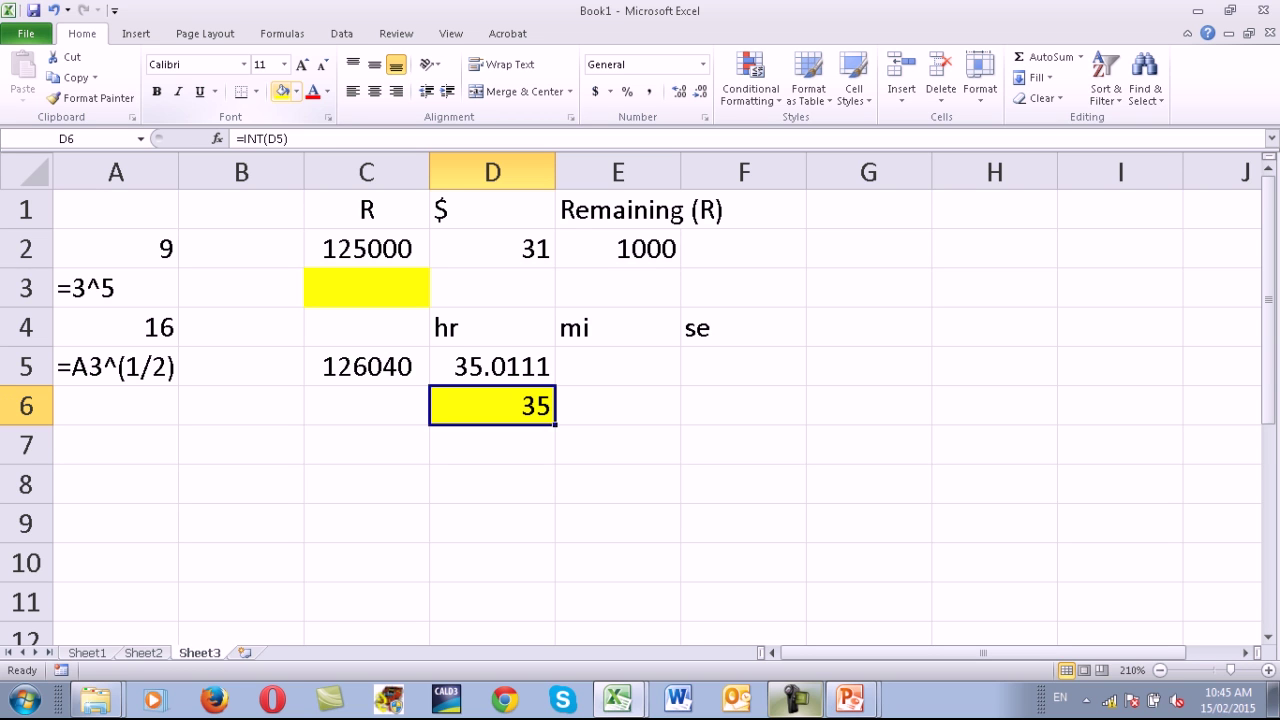
Enter =MOD(C5,3600) in E5 for the seconds left after whole hours.
{"action": "left_click", "coordinate": [492, 366]}
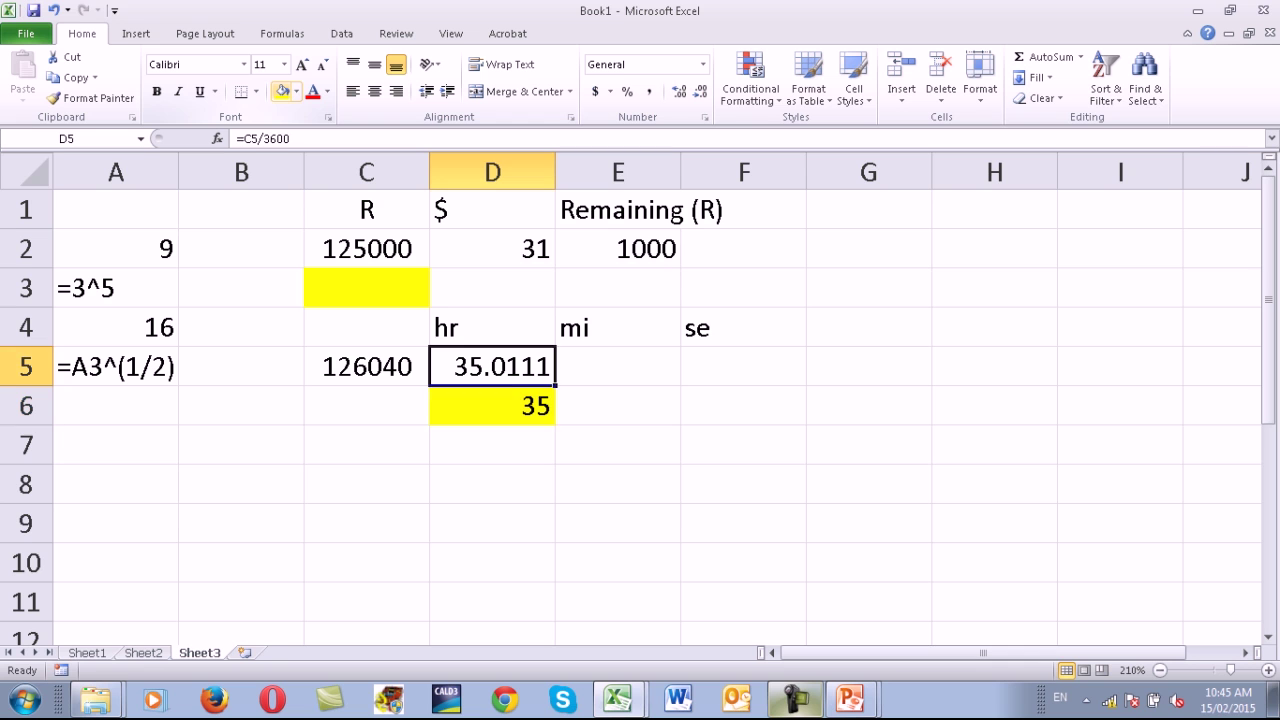
{"action": "left_click", "coordinate": [618, 366]}
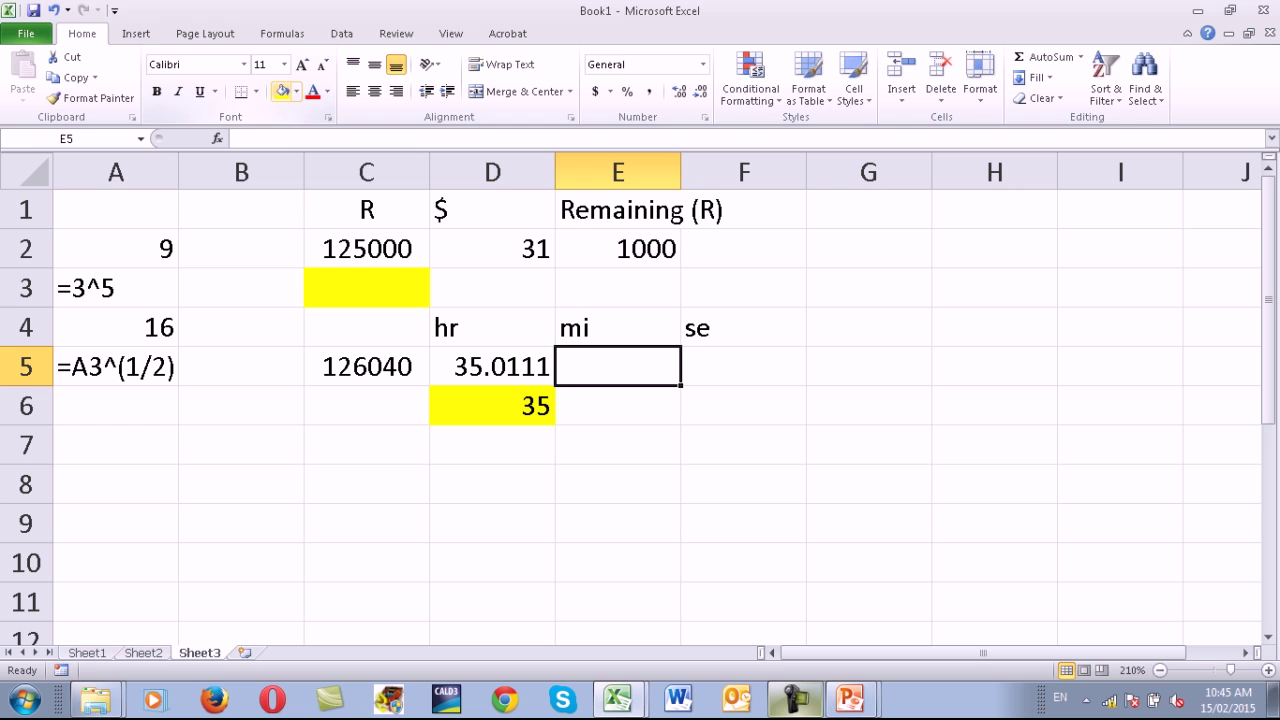
{"action": "type", "text": "="}
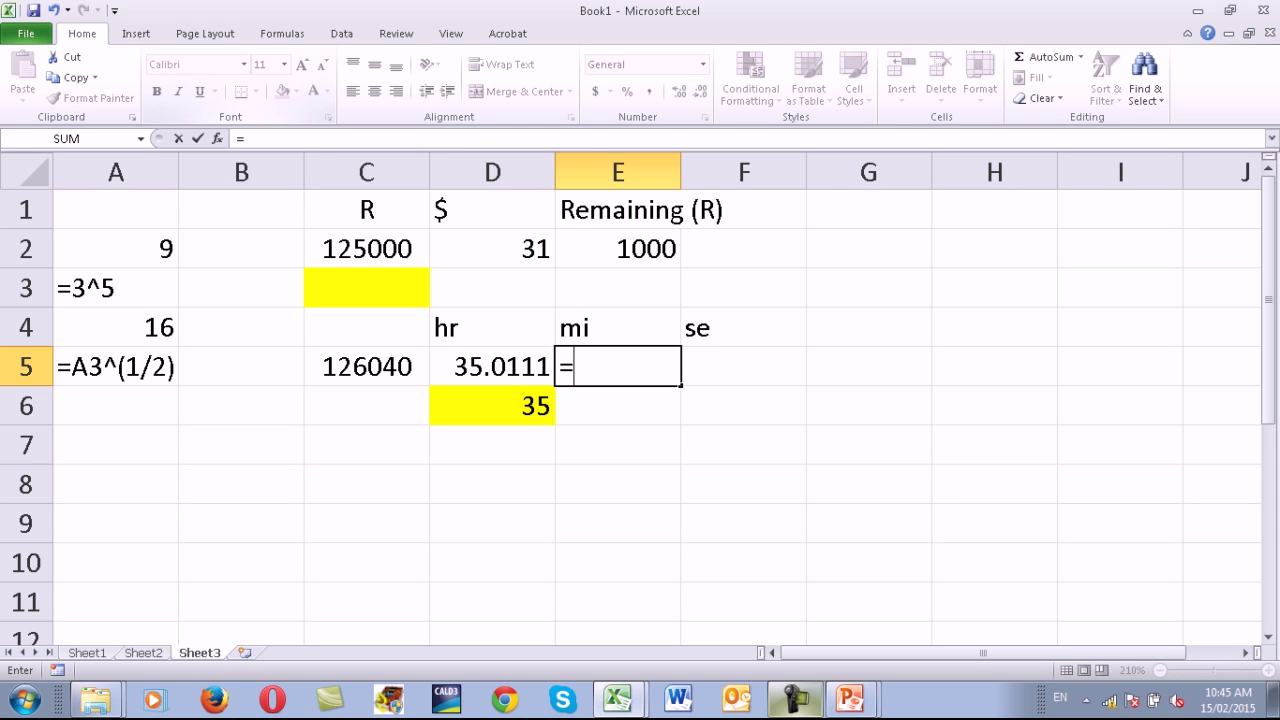
{"action": "type", "text": "mod("}
{"action": "key", "text": "Left"}
{"action": "key", "text": "Left"}
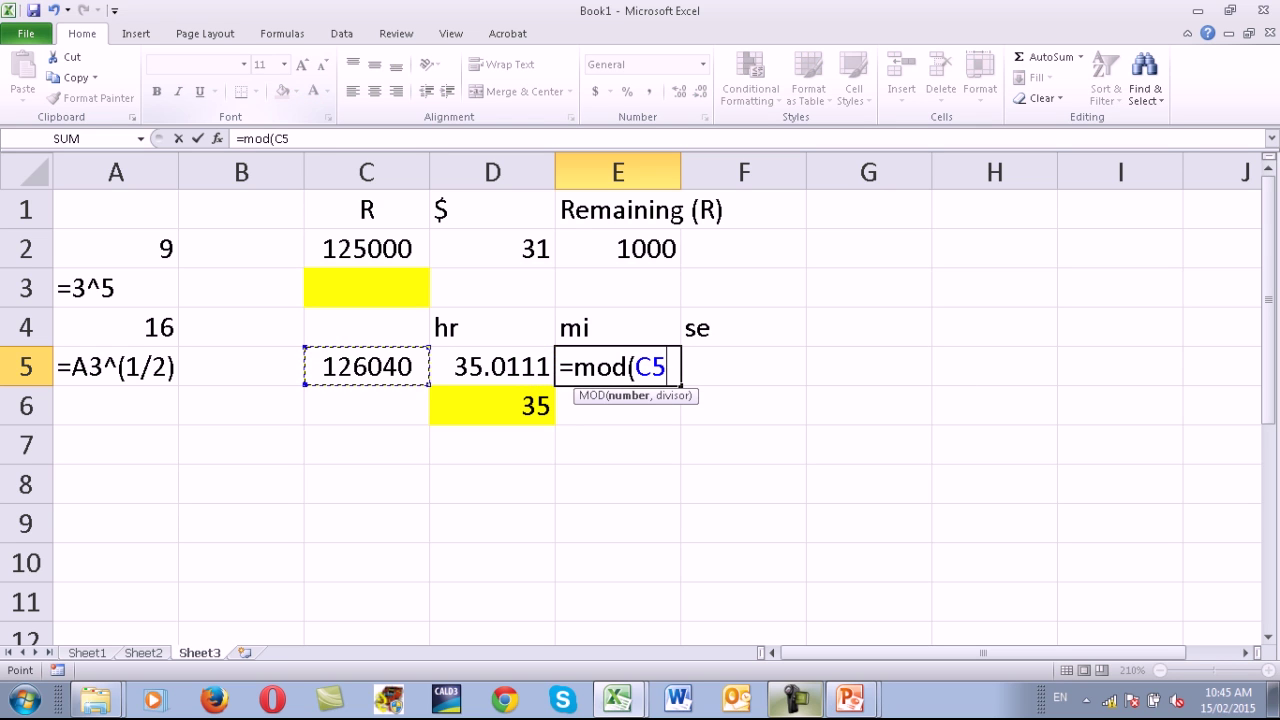
{"action": "type", "text": ",3600"}
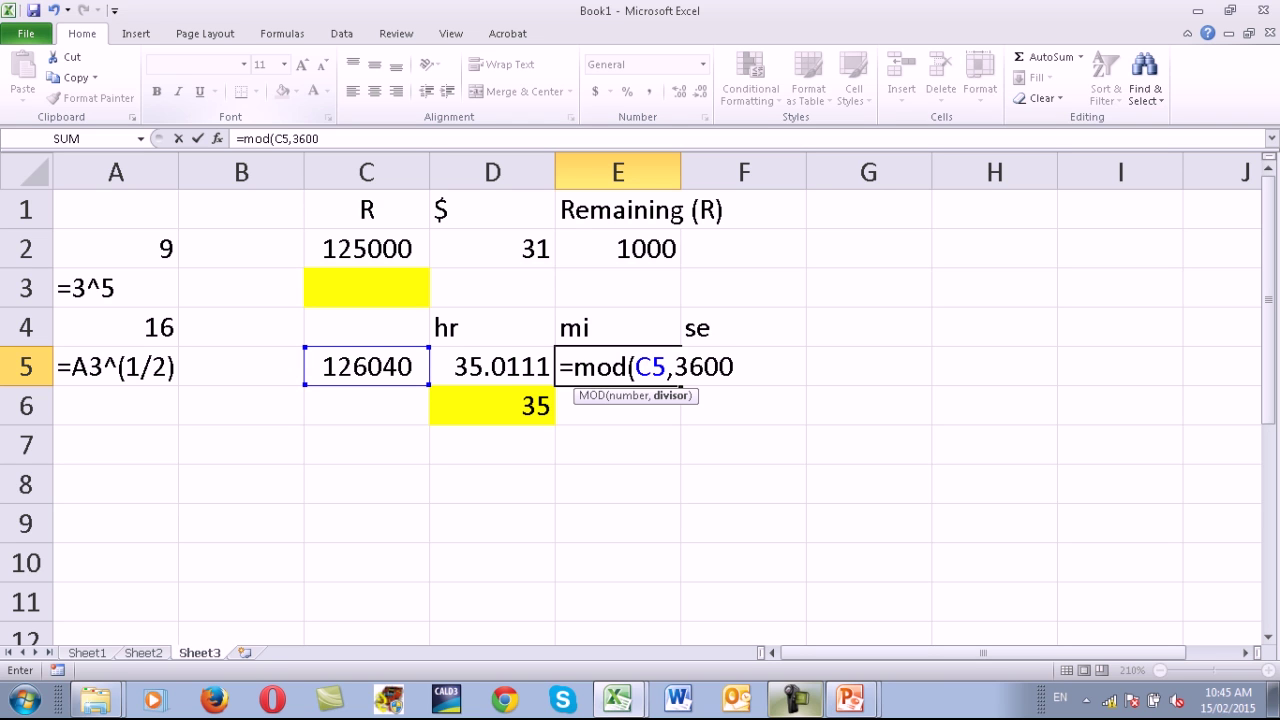
{"action": "key", "text": "Return"}
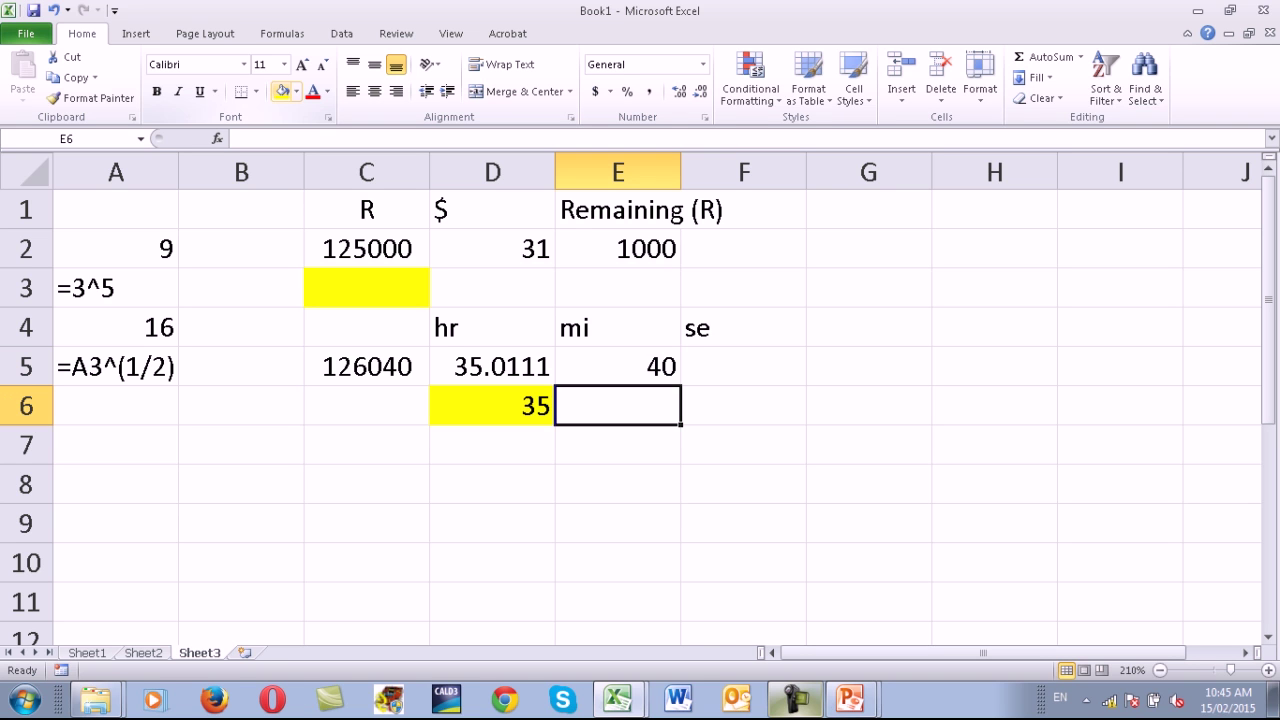
Change C5 to 126090 so E5 shows a 90-second remainder.
{"action": "key", "text": "Up"}
{"action": "key", "text": "Left"}
{"action": "key", "text": "Left"}
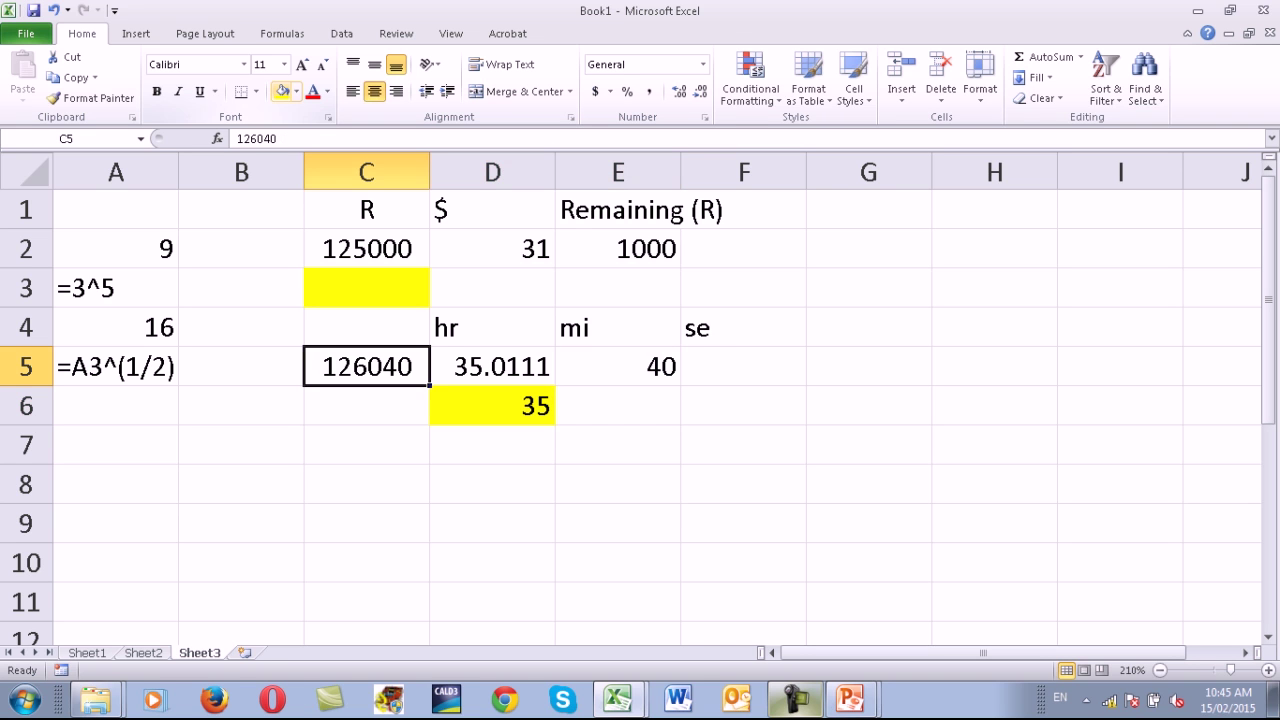
{"action": "key", "text": "F2"}
{"action": "key", "text": "Left"}
{"action": "key", "text": "Left"}
{"action": "key", "text": "Right"}
{"action": "key", "text": "shift+Left"}
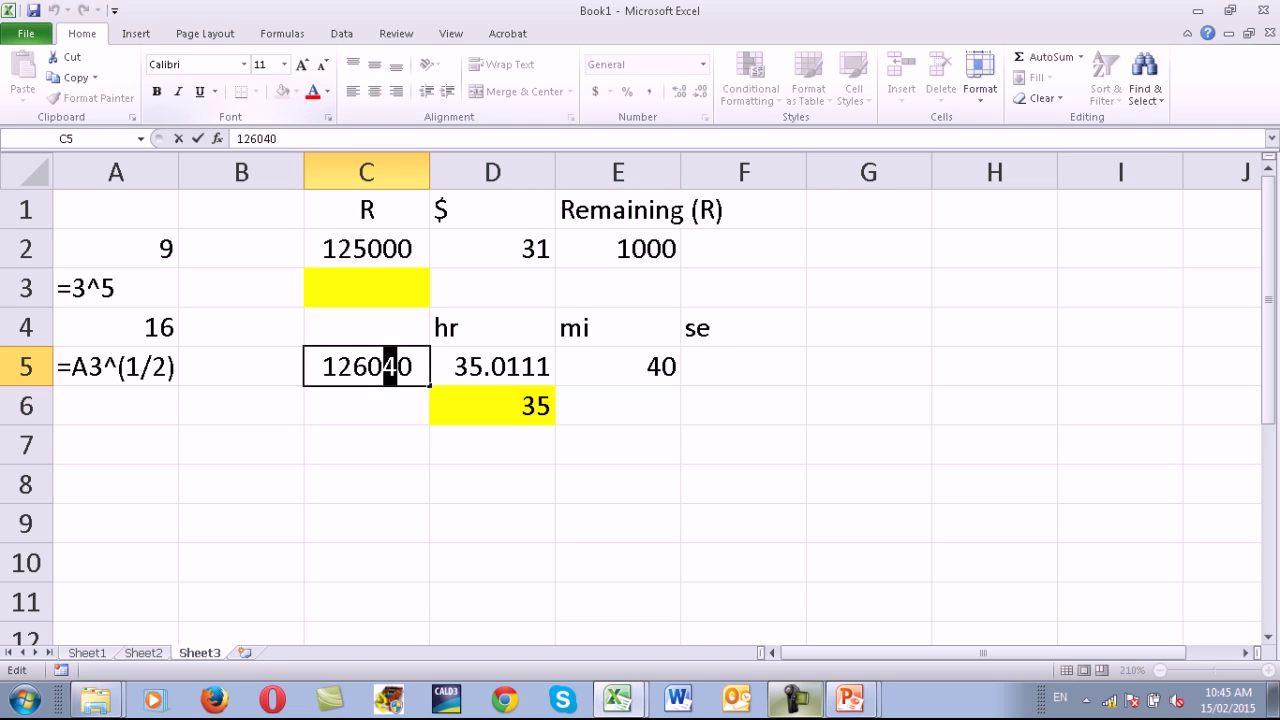
{"action": "type", "text": "9"}
{"action": "key", "text": "Return"}
{"action": "key", "text": "Up"}
{"action": "key", "text": "Right"}
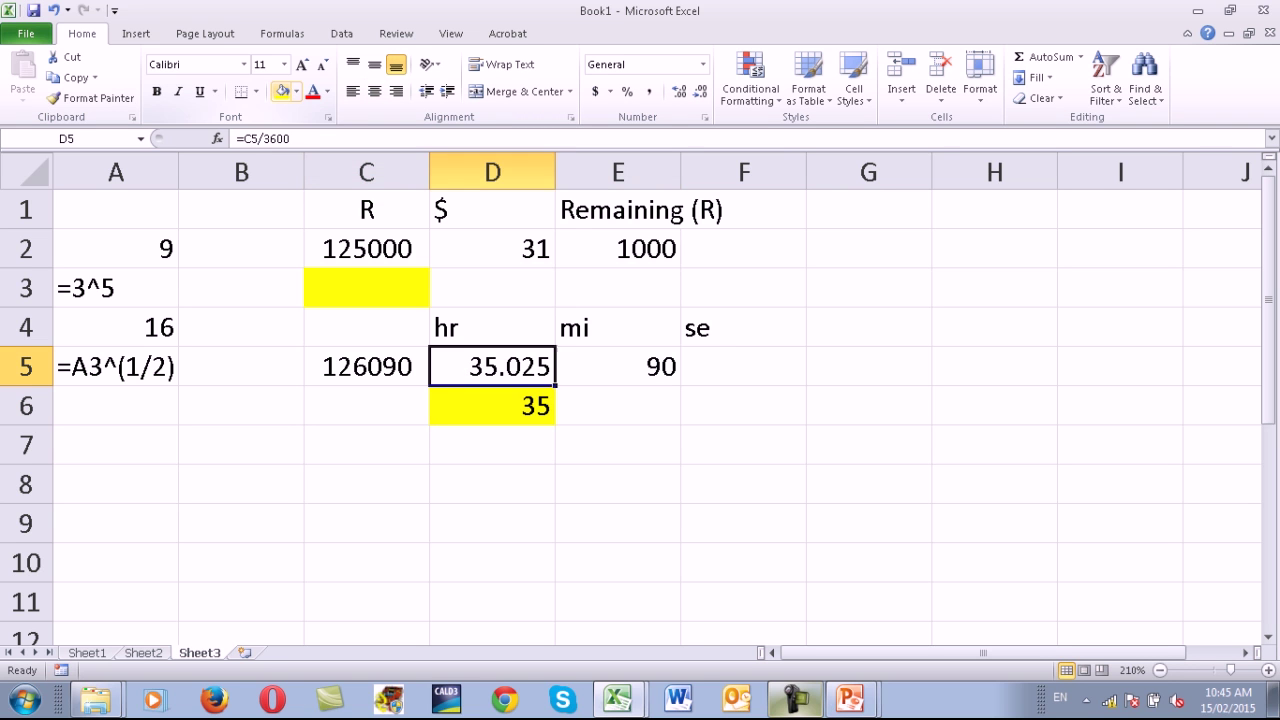
{"action": "key", "text": "Right"}
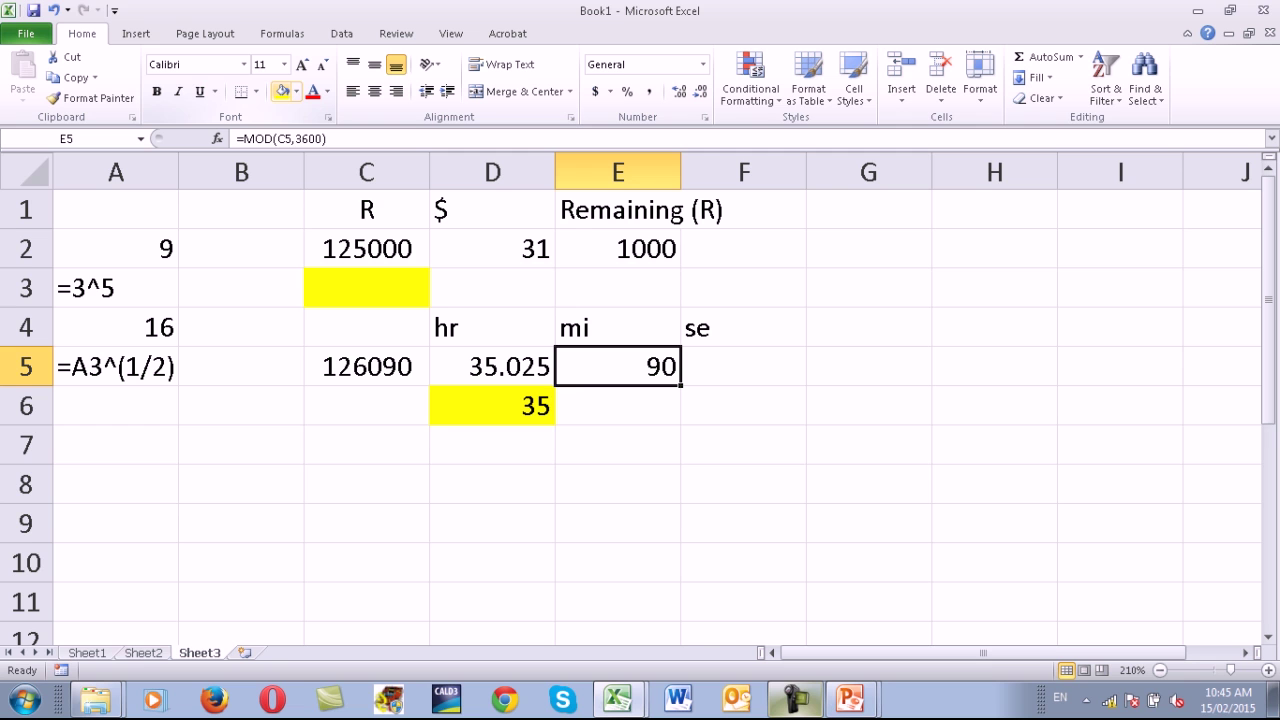
{"action": "key", "text": "Down"}
Enter =E5/60 in E6 to convert the 90 seconds to 1.5 minutes.
{"action": "type", "text": "="}
{"action": "key", "text": "Up"}
{"action": "type", "text": "/"}
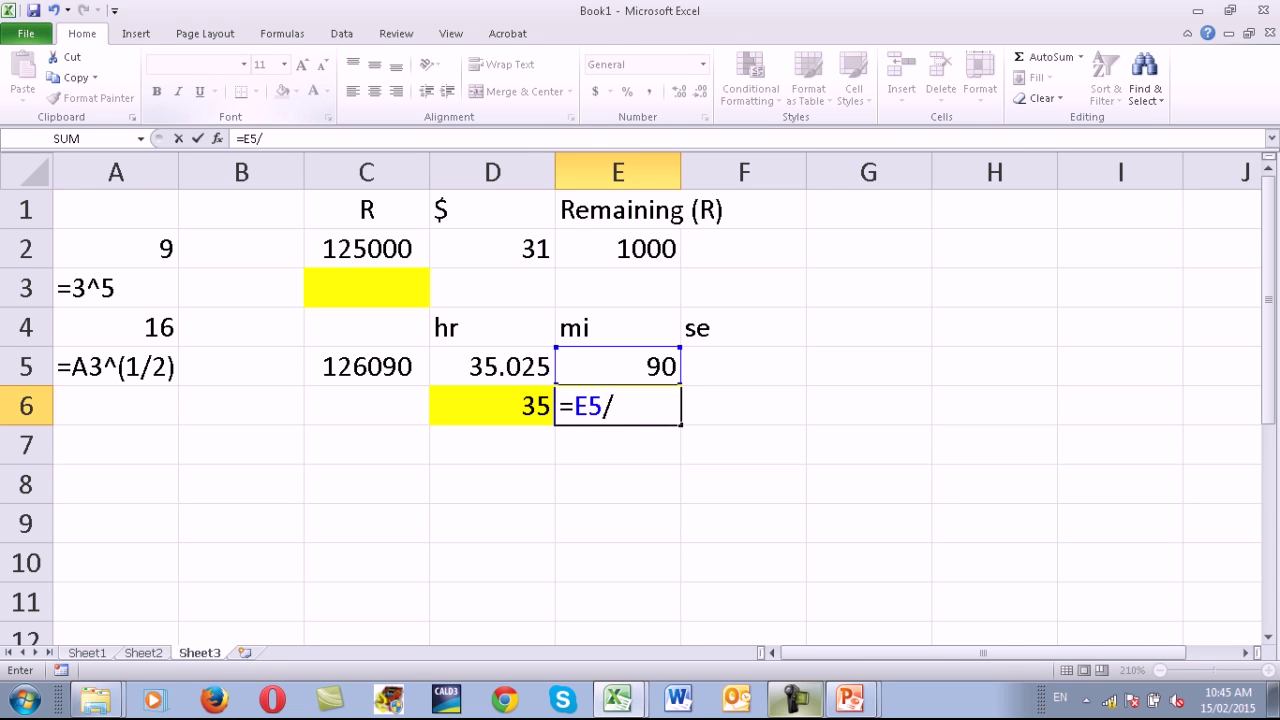
{"action": "type", "text": "60"}
{"action": "key", "text": "Return"}
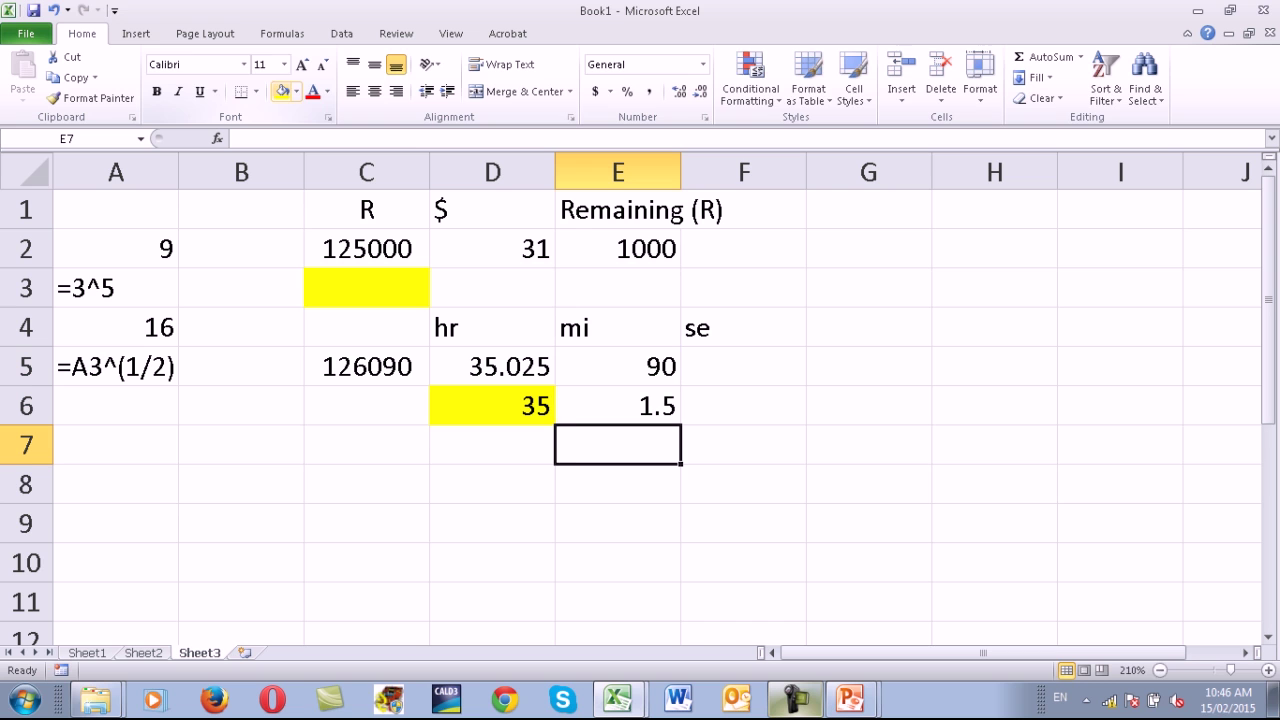
Enter =INT(E6) in E7, showing 1 whole minute, and fill E7 yellow.
{"action": "type", "text": "=int"}
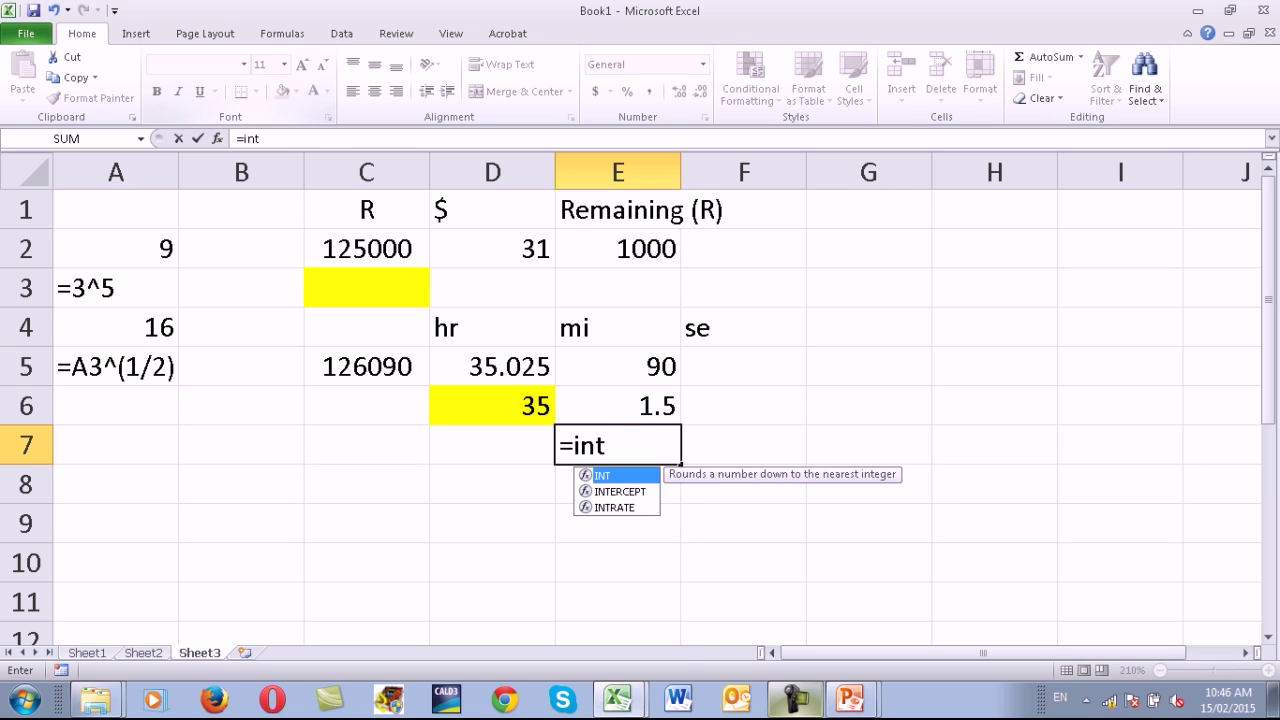
{"action": "key", "text": "Tab"}
{"action": "key", "text": "Up"}
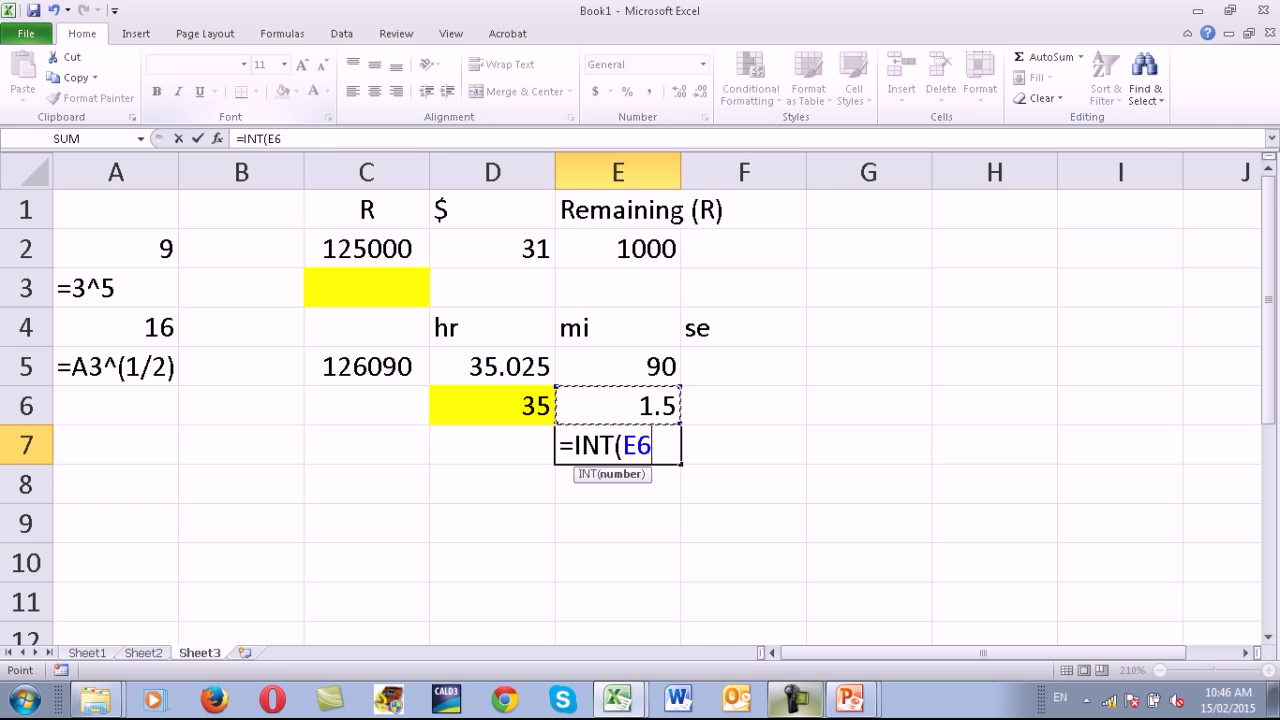
{"action": "key", "text": "Return"}
{"action": "left_click", "coordinate": [618, 445]}
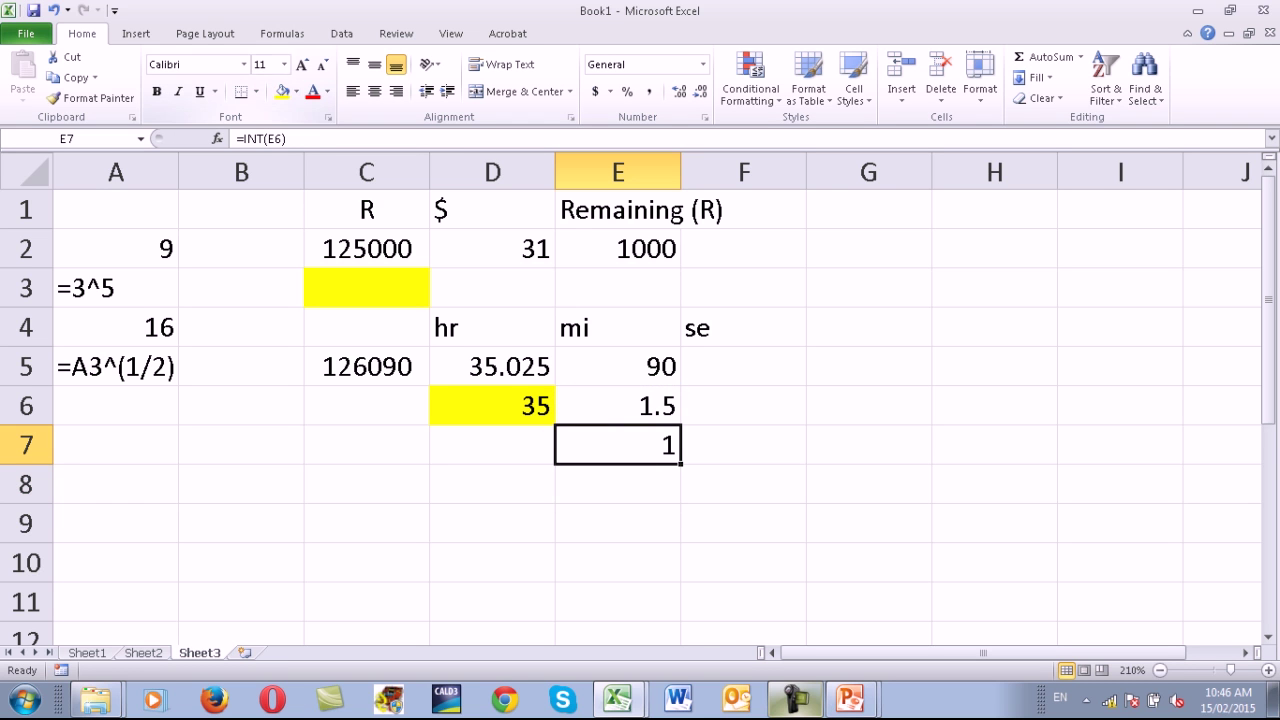
{"action": "left_click", "coordinate": [282, 91]}
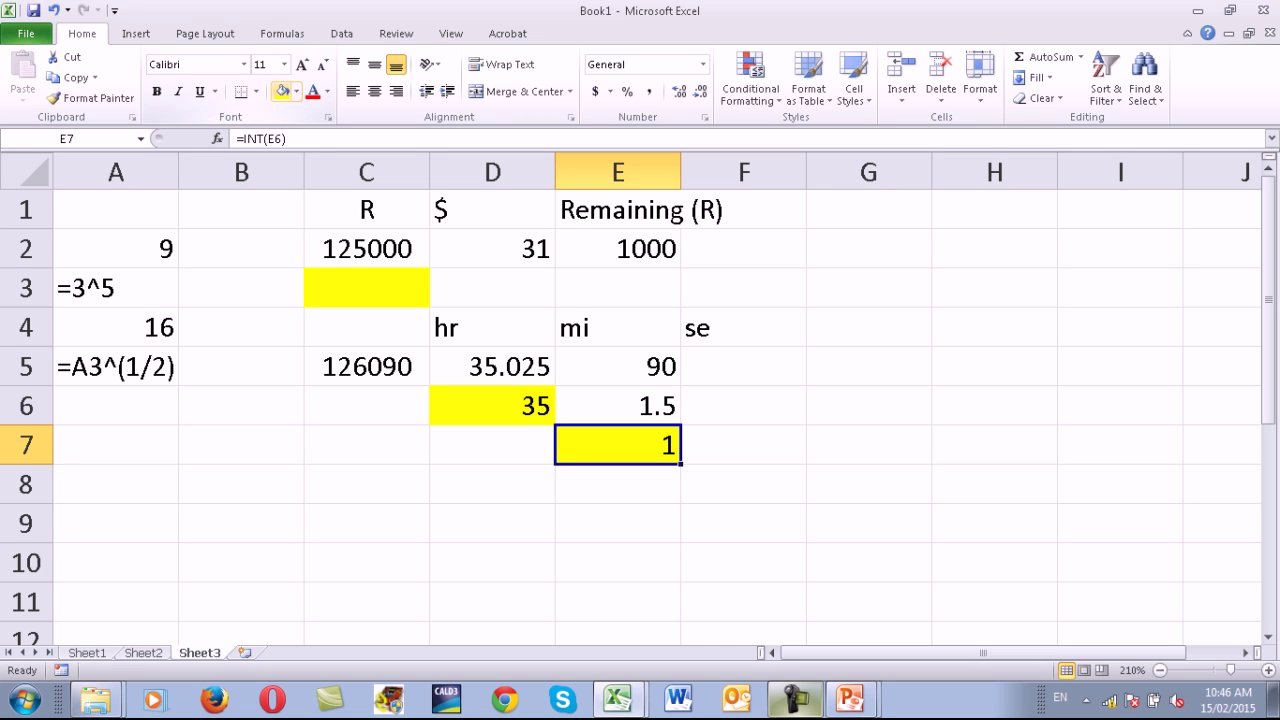
{"action": "key", "text": "Right"}
{"action": "key", "text": "Up"}
{"action": "key", "text": "Up"}
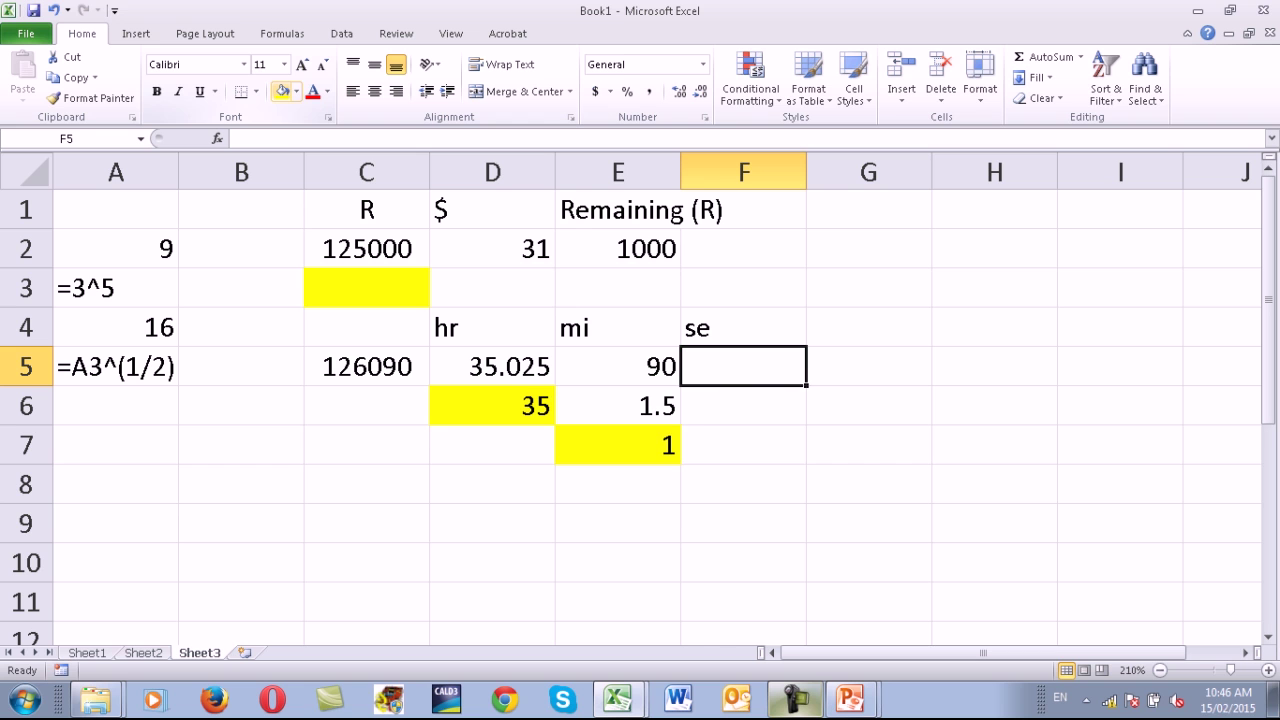
Enter =MOD(E5,60) in F5 to show 30 seconds, and fill F5 yellow.
{"action": "type", "text": "=mod"}
{"action": "key", "text": "Tab"}
{"action": "key", "text": "Left"}
{"action": "type", "text": ",60"}
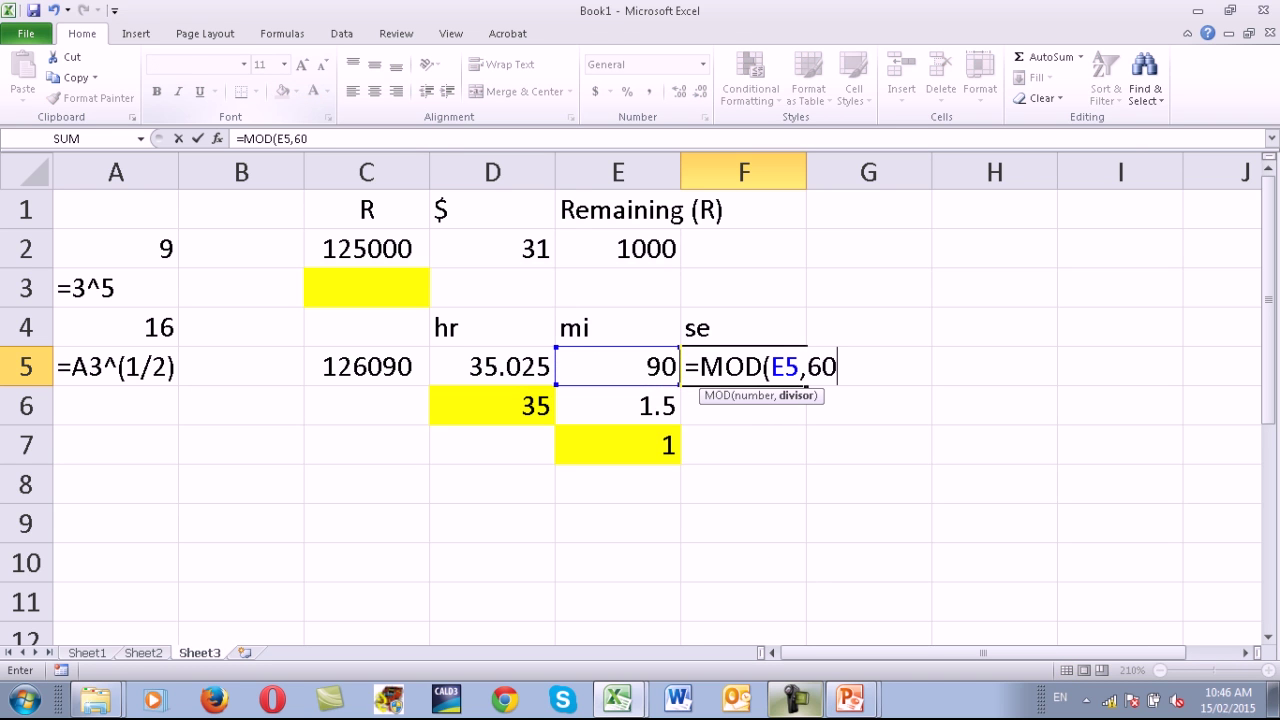
{"action": "key", "text": "ctrl+Return"}
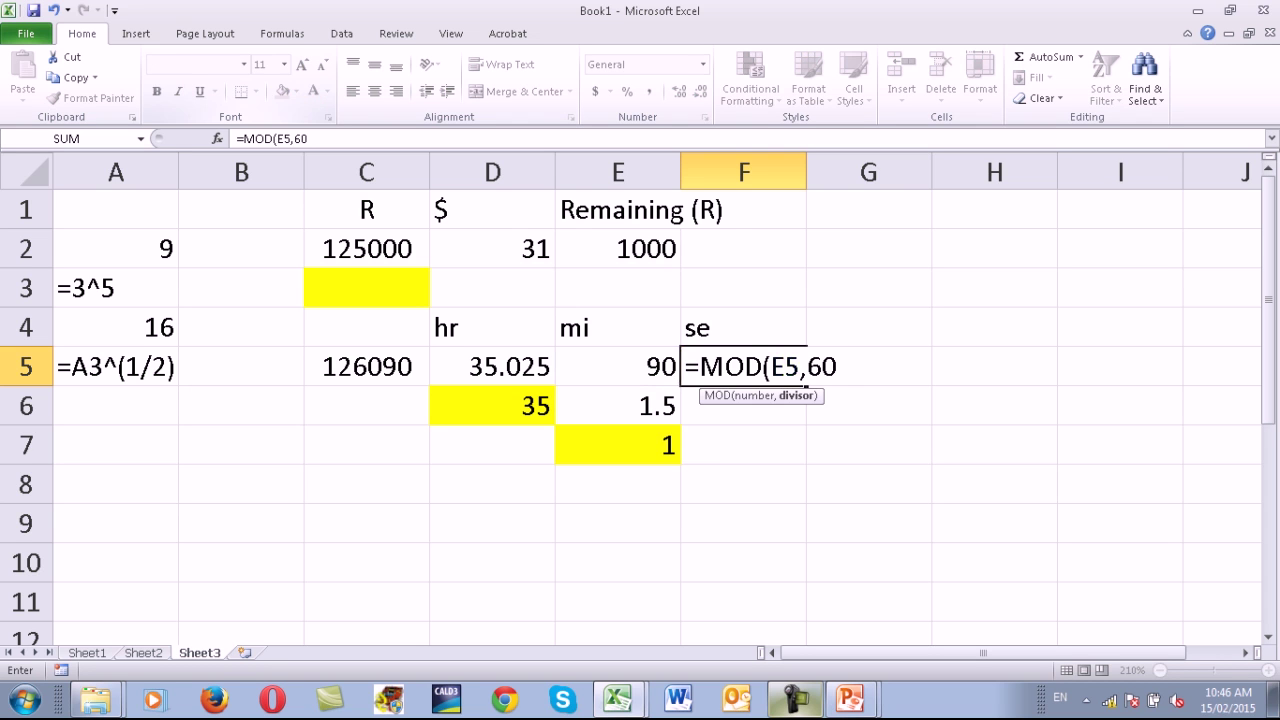
{"action": "left_click", "coordinate": [283, 91]}
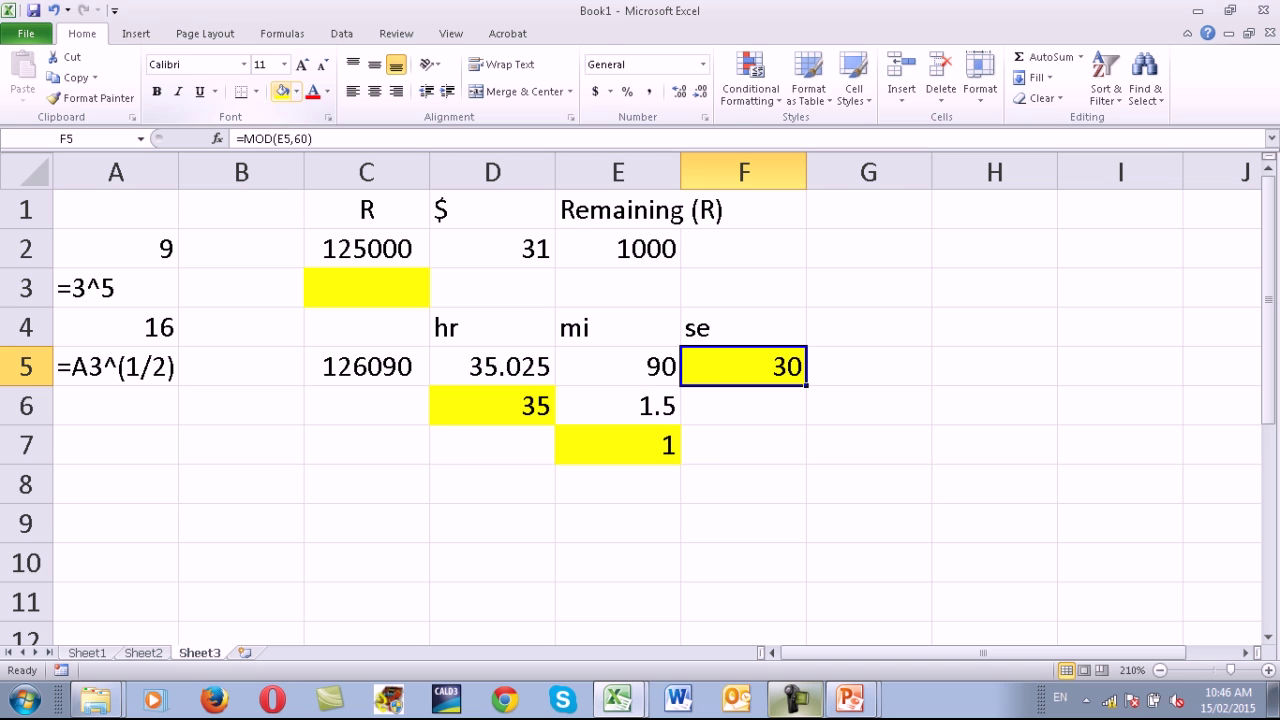
Briefly clear D5:E5 to check dependent cells, undo, then start editing D6.
{"action": "left_click", "coordinate": [492, 405]}
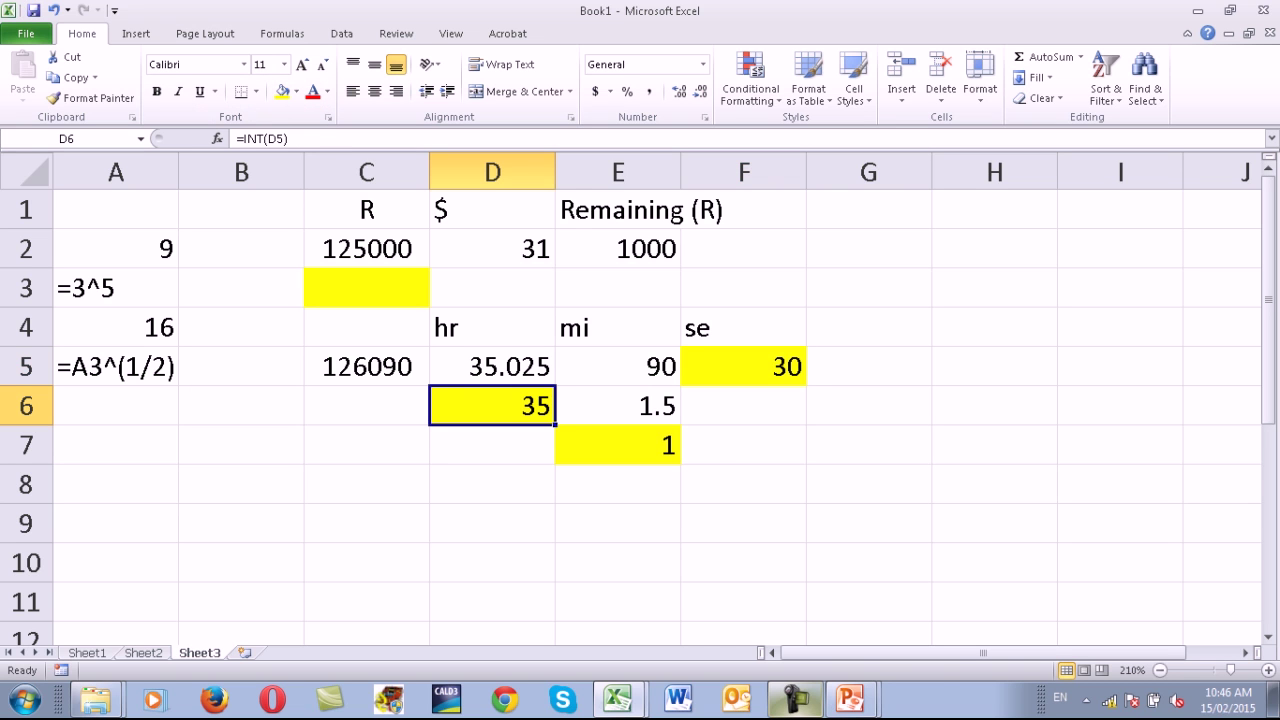
{"action": "left_click_drag", "start_coordinate": [492, 366], "coordinate": [618, 366]}
{"action": "key", "text": "Delete"}
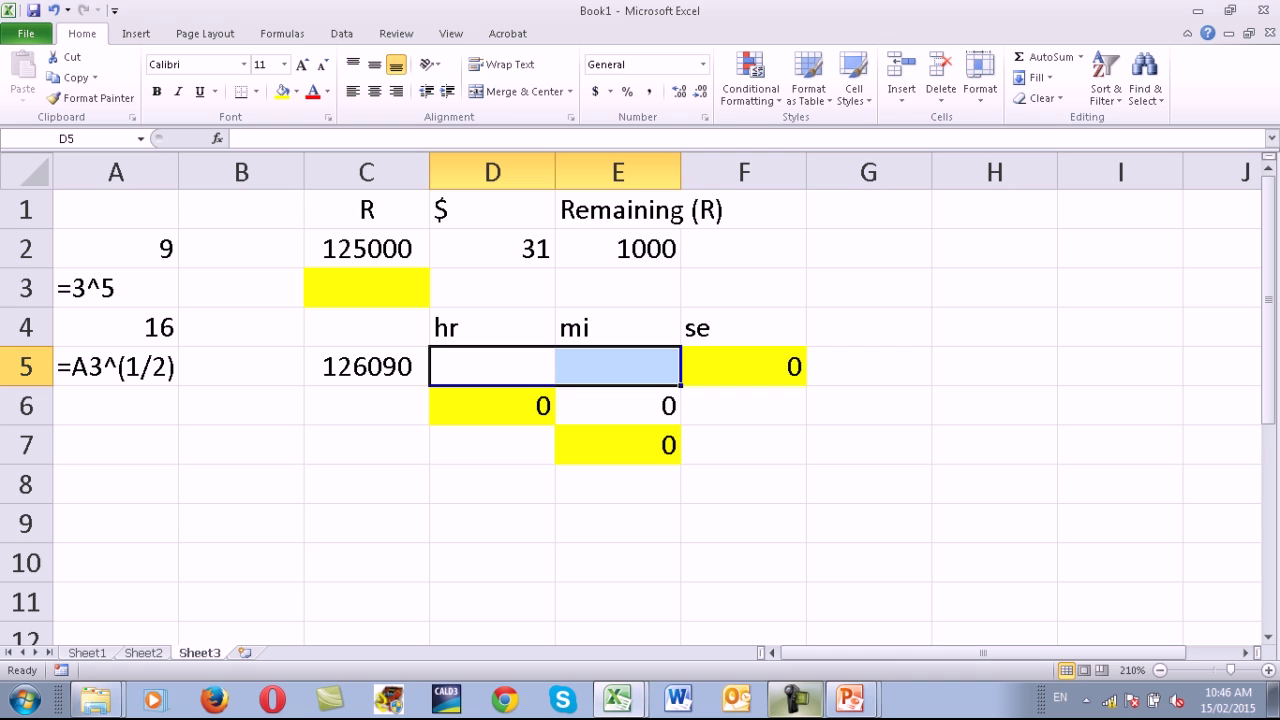
{"action": "key", "text": "ctrl+z"}
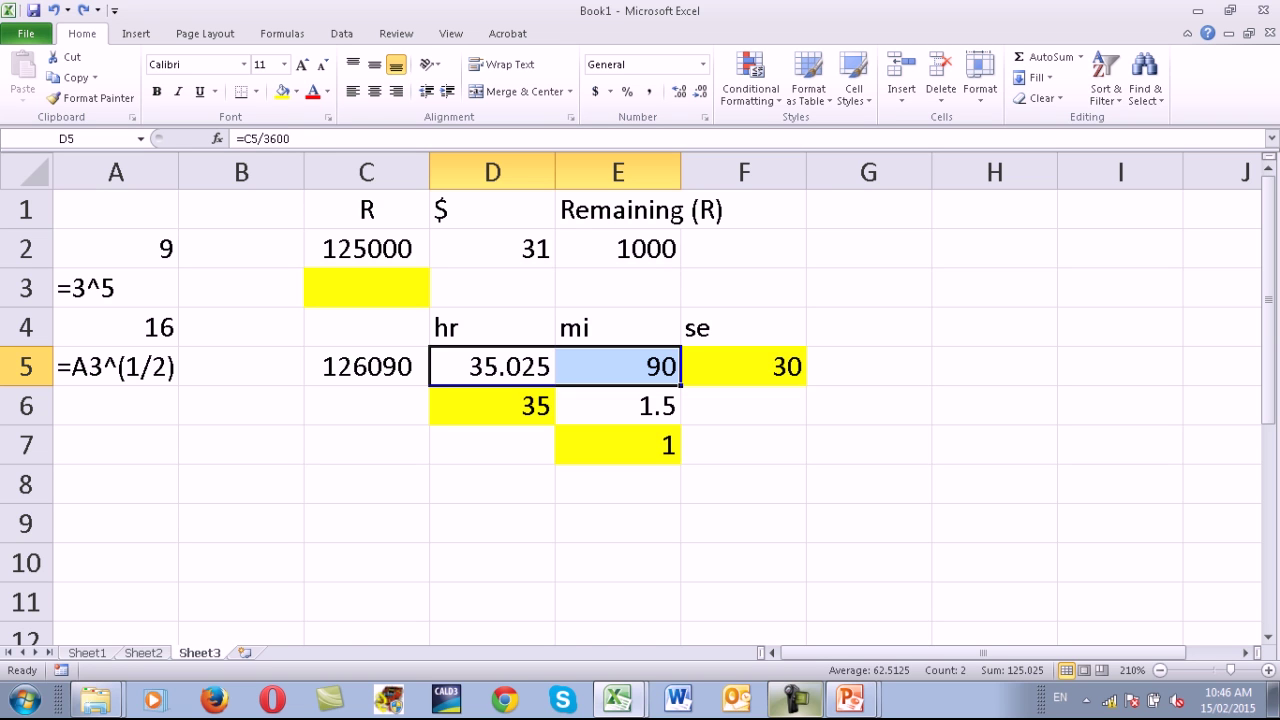
{"action": "left_click", "coordinate": [492, 405]}
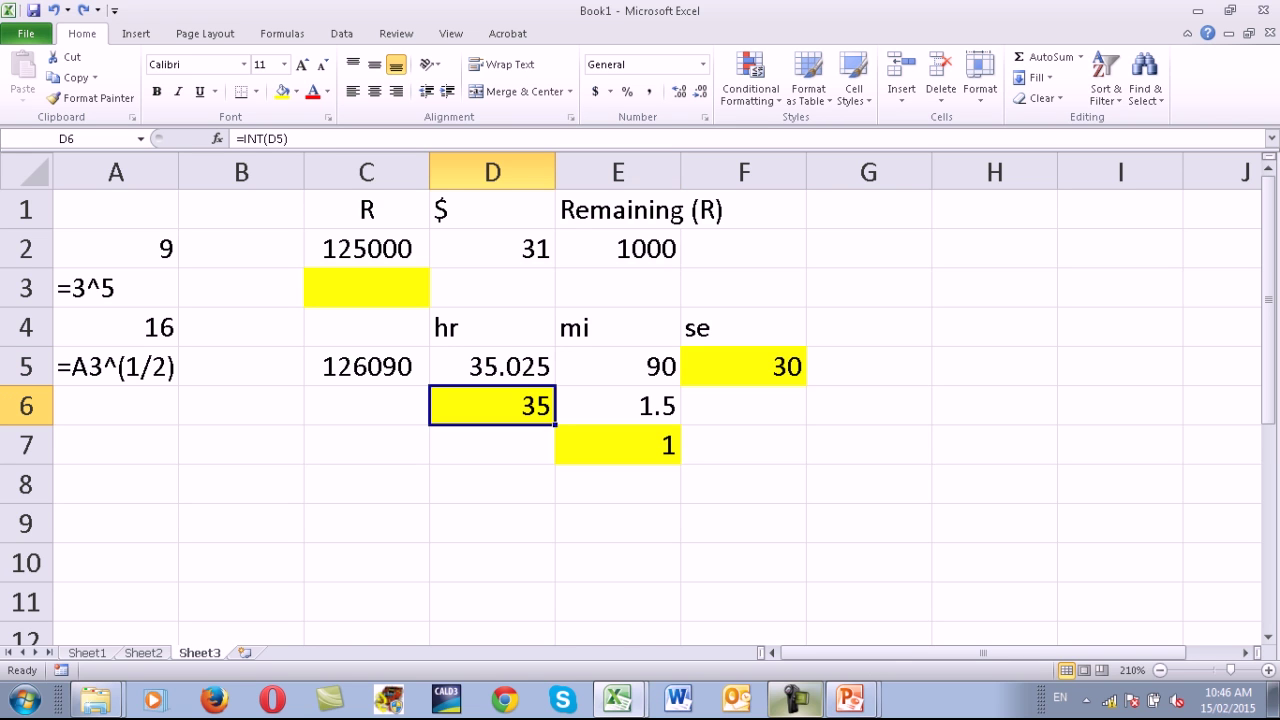
{"action": "key", "text": "F2"}
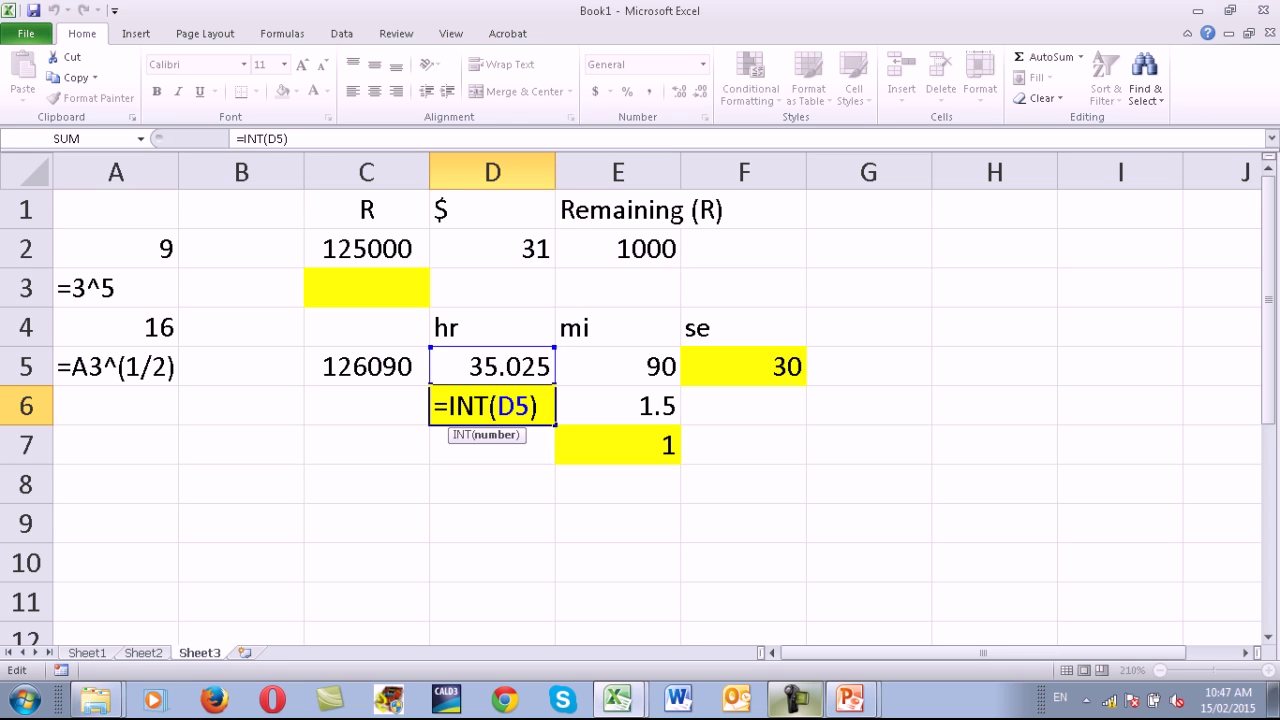
Copy the C5/3600 expression from D5's formula.
{"action": "key", "text": "ctrl+Return"}
{"action": "key", "text": "Up"}
{"action": "key", "text": "F2"}
{"action": "key", "text": "Left"}
{"action": "key", "text": "Left"}
{"action": "key", "text": "Left"}
{"action": "key", "text": "shift+End"}
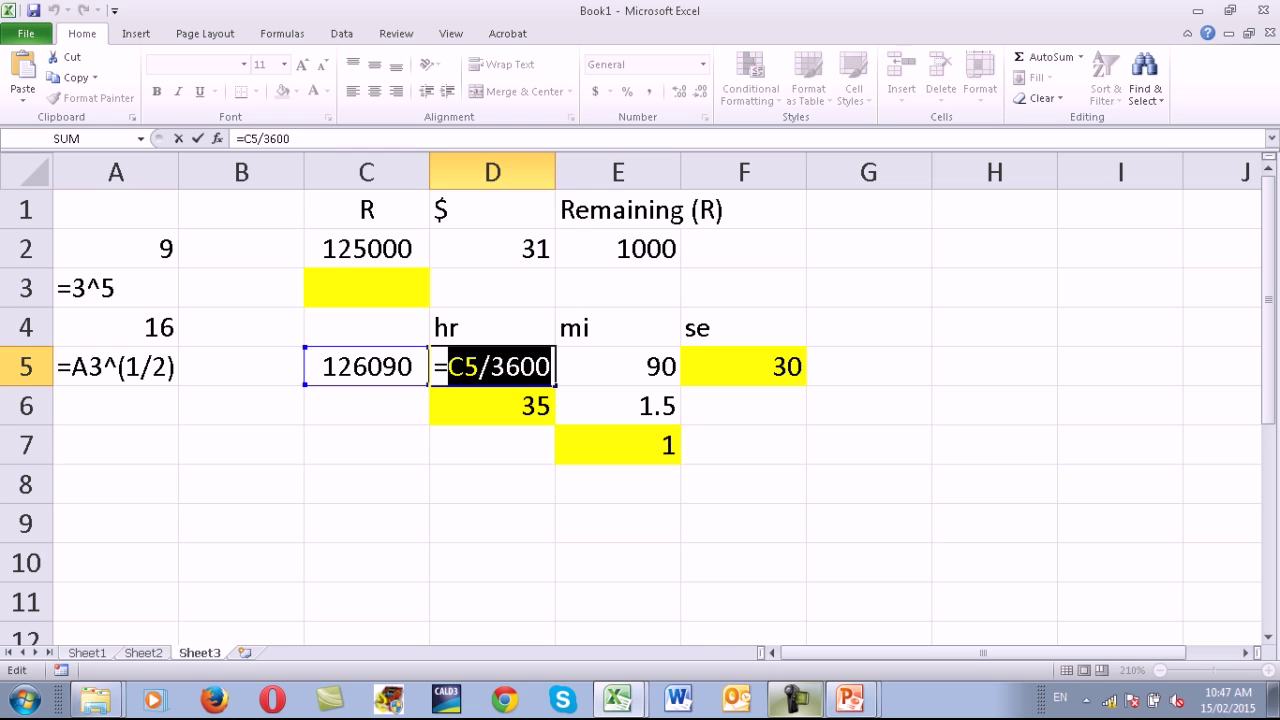
{"action": "key", "text": "ctrl+Return"}
Replace D5 inside D6's INT with C5/3600, making =INT(C5/3600).
{"action": "key", "text": "Down"}
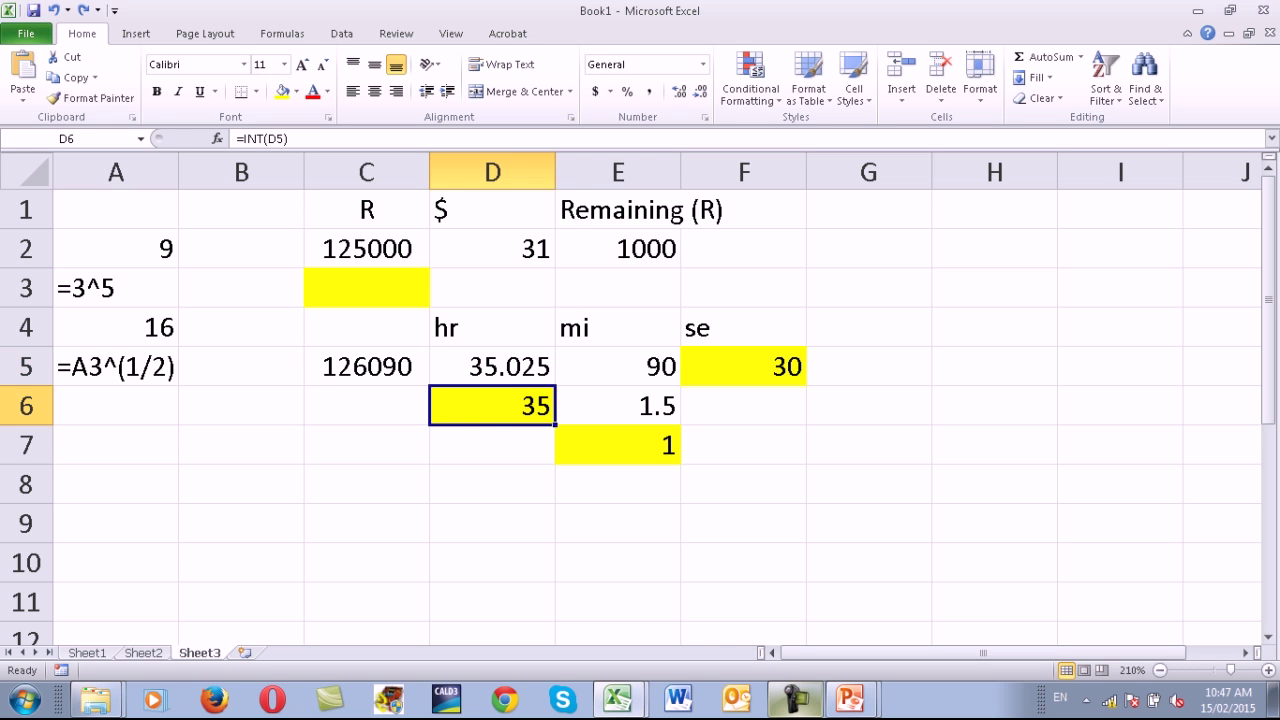
{"action": "key", "text": "F2"}
{"action": "key", "text": "Left"}
{"action": "key", "text": "BackSpace"}
{"action": "key", "text": "BackSpace"}
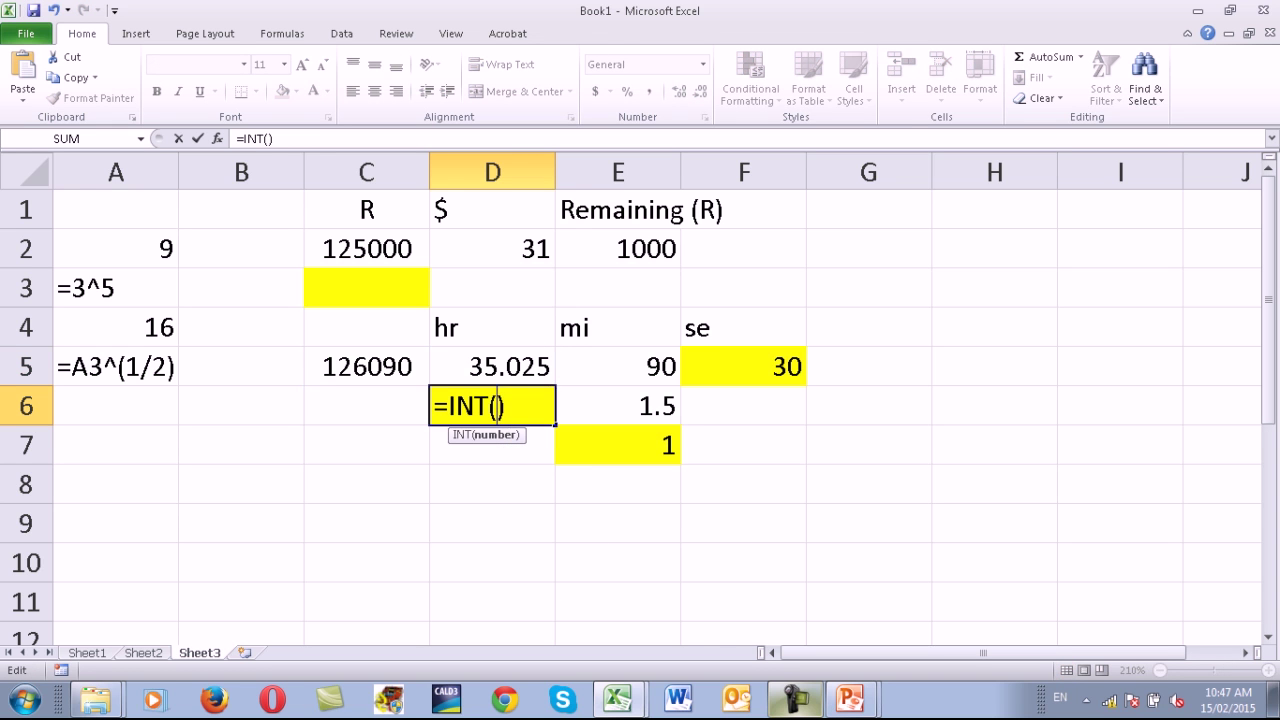
{"action": "key", "text": "ctrl+v"}
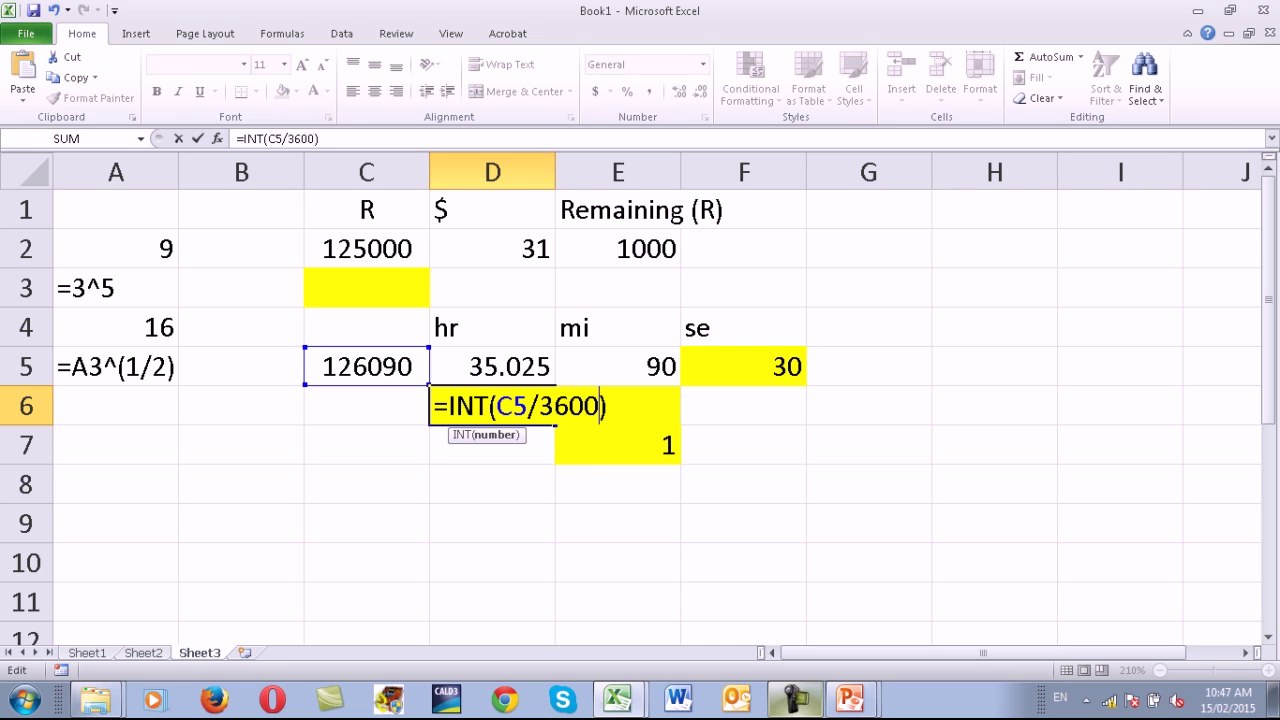
{"action": "key", "text": "Return"}
{"action": "left_click", "coordinate": [492, 405]}
{"action": "left_click", "coordinate": [618, 405]}
{"action": "left_click", "coordinate": [618, 445]}
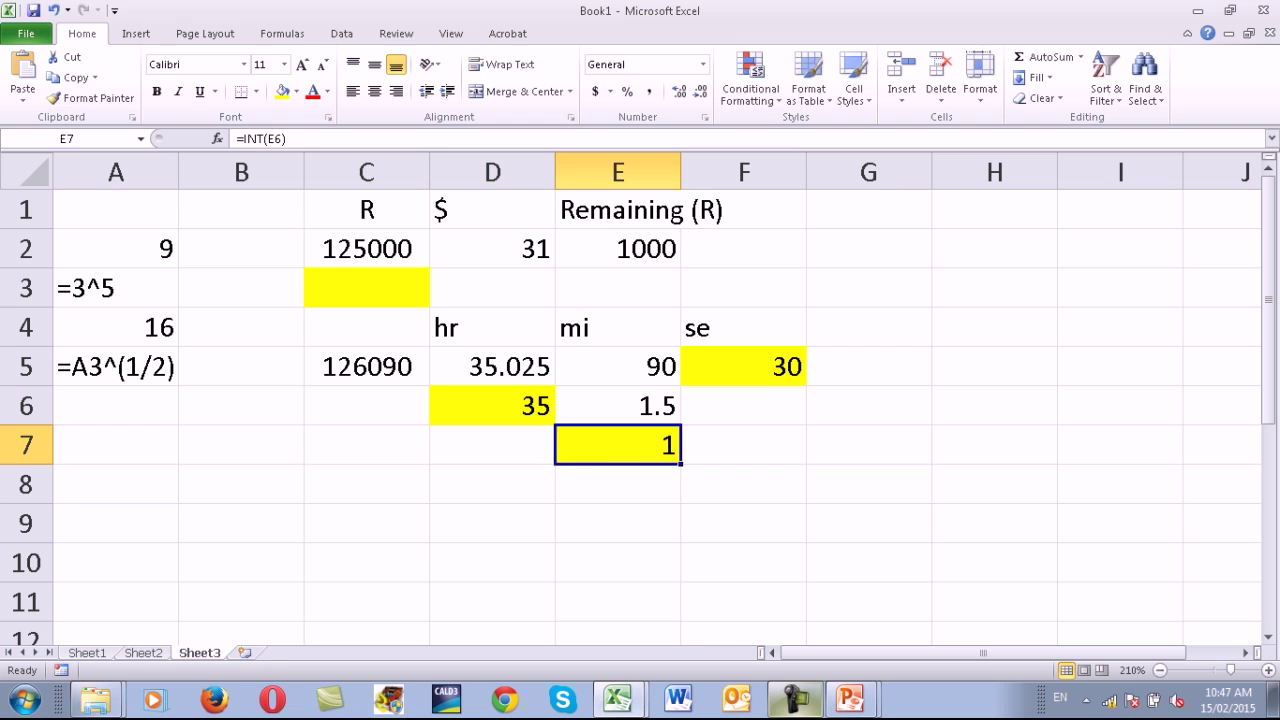
Inspect the formulas in E7, C5, D6 and F5.
{"action": "key", "text": "F2"}
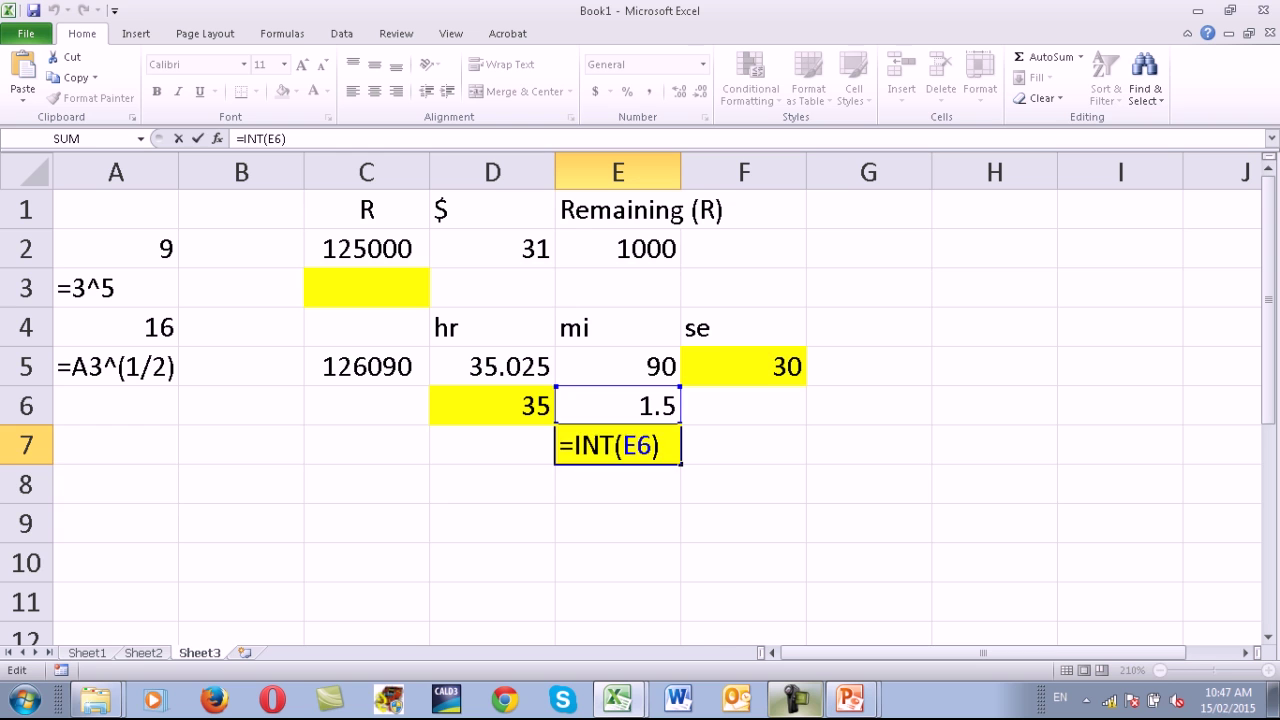
{"action": "key", "text": "Up"}
{"action": "key", "text": "Down"}
{"action": "left_click", "coordinate": [492, 405]}
{"action": "left_click", "coordinate": [366, 366]}
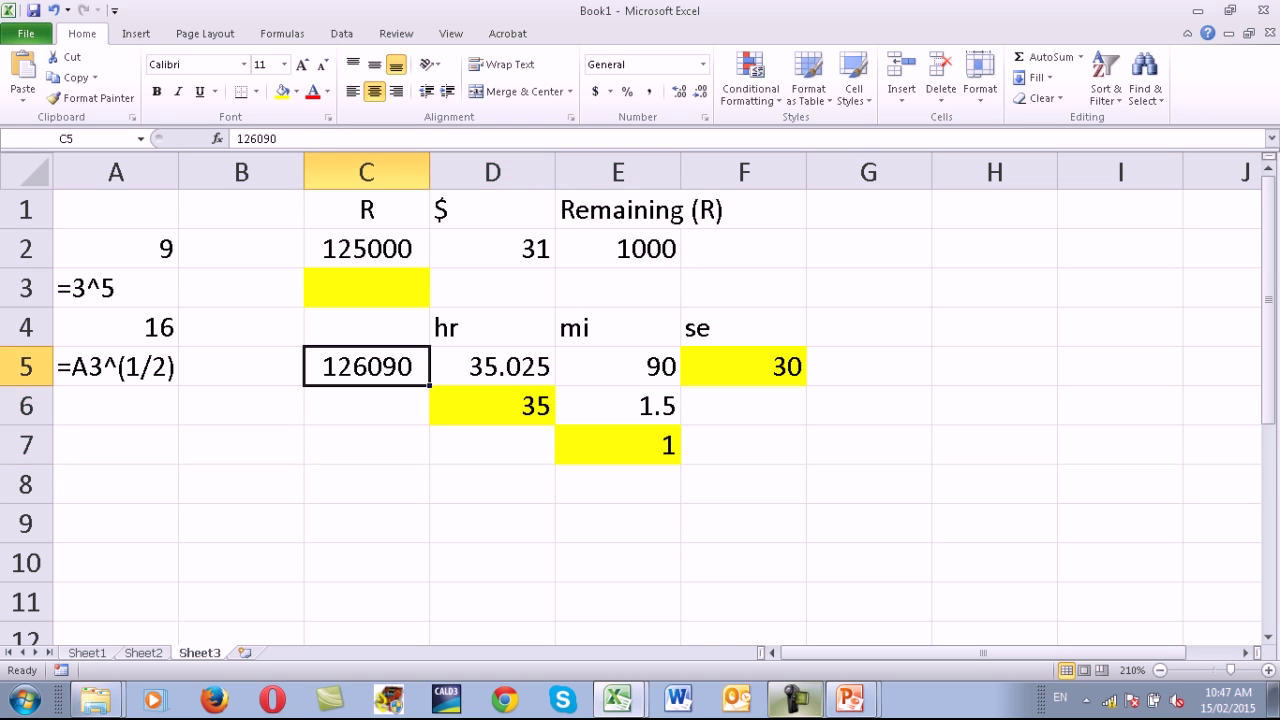
{"action": "left_click", "coordinate": [492, 405]}
{"action": "left_click", "coordinate": [743, 444]}
{"action": "left_click", "coordinate": [617, 444]}
{"action": "left_click", "coordinate": [743, 366]}
Check the E5:E6 and D5 helper cells, then reopen E7's =INT(E6) for editing.
{"action": "left_click_drag", "start_coordinate": [617, 366], "coordinate": [617, 405]}
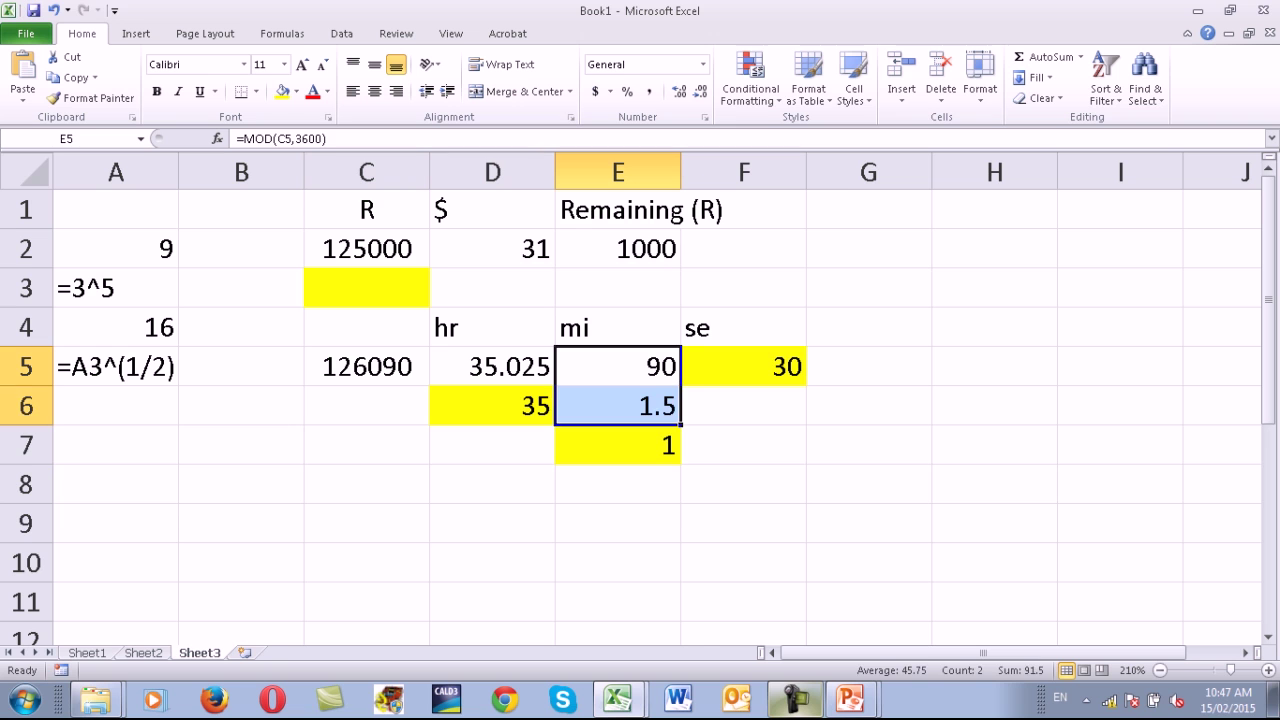
{"action": "left_click", "coordinate": [492, 366], "text": "ctrl"}
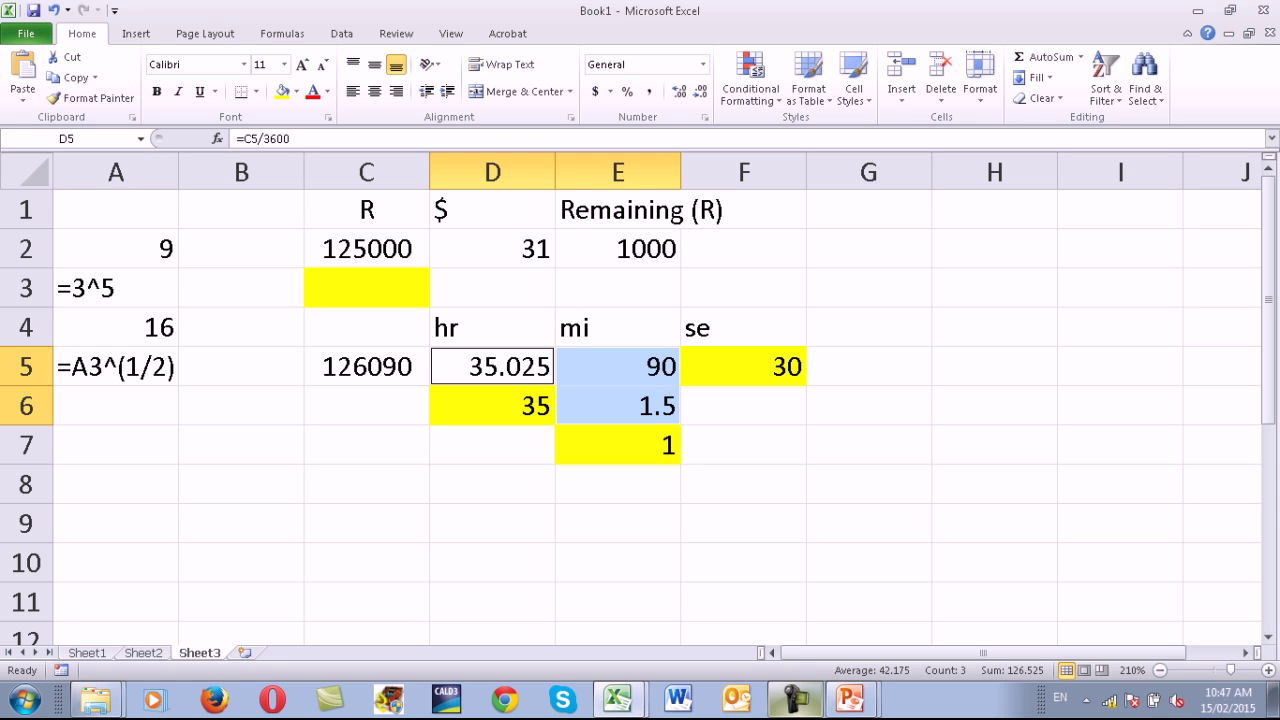
{"action": "left_click", "coordinate": [617, 405]}
{"action": "double_click", "coordinate": [617, 445]}
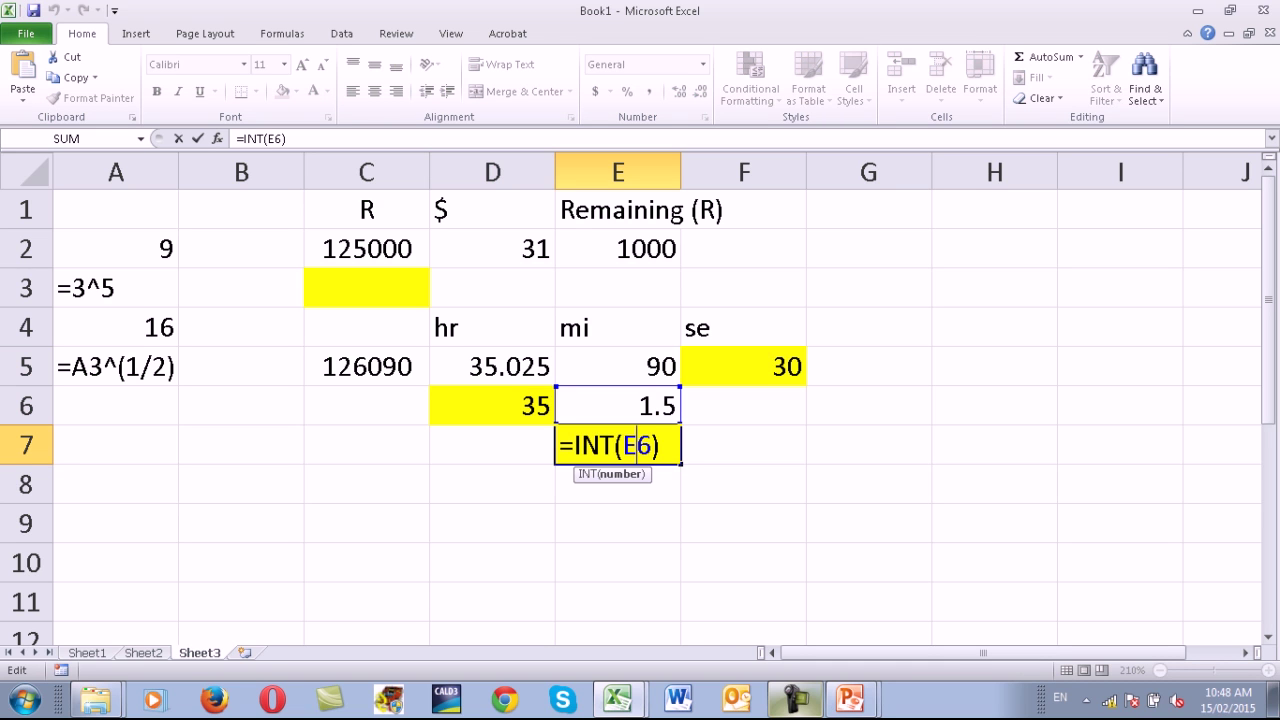
Replace E6 in E7's formula with E5/60, giving =INT(E5/60).
{"action": "key", "text": "ctrl+Return"}
{"action": "key", "text": "Up"}
{"action": "key", "text": "F2"}
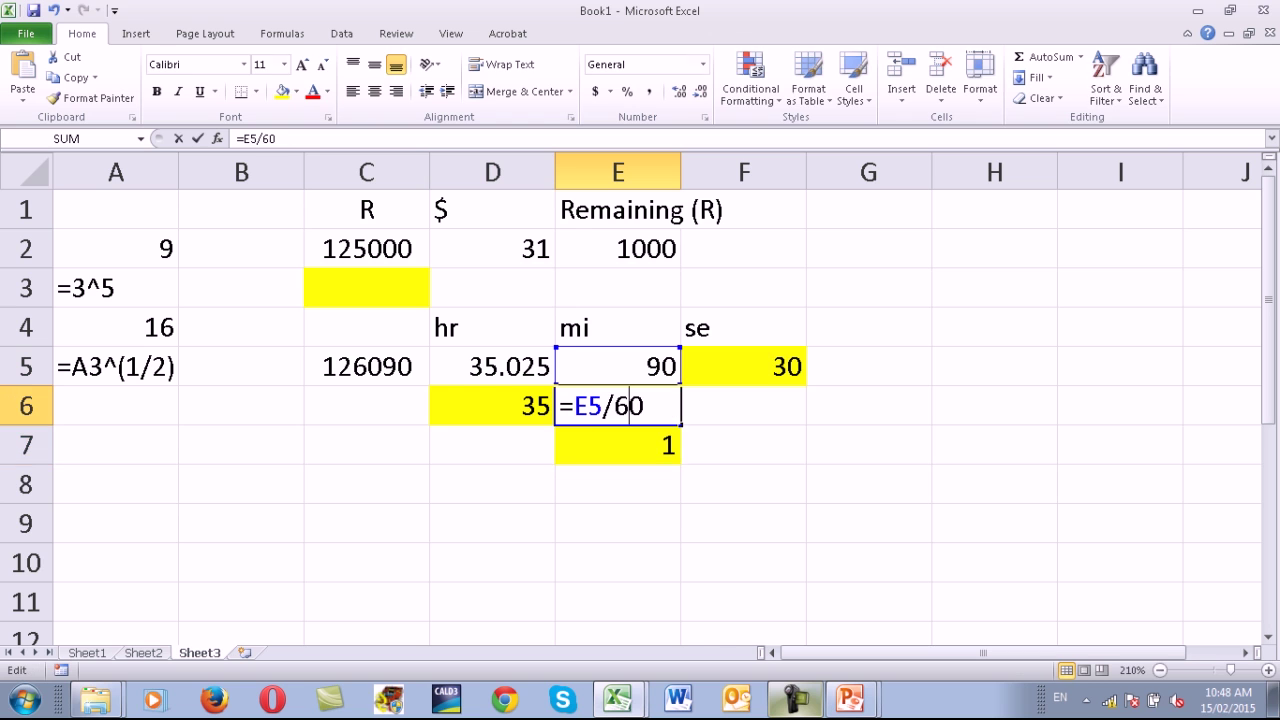
{"action": "key", "text": "shift+Left"}
{"action": "key", "text": "shift+Left"}
{"action": "key", "text": "shift+Left"}
{"action": "key", "text": "shift+Left"}
{"action": "key", "text": "shift+Left"}
{"action": "key", "text": "ctrl+c"}
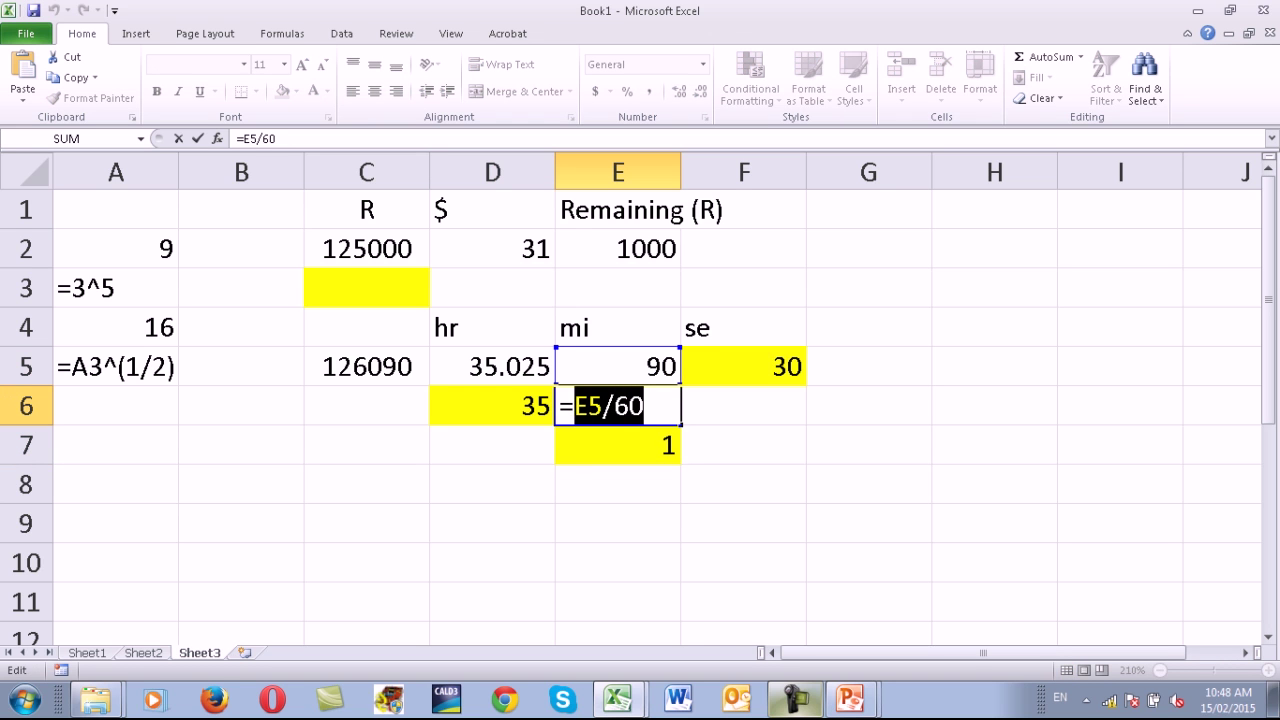
{"action": "key", "text": "ctrl+Return"}
{"action": "key", "text": "Down"}
{"action": "key", "text": "F2"}
{"action": "key", "text": "Left"}
{"action": "key", "text": "shift+Left"}
{"action": "key", "text": "shift+Left"}
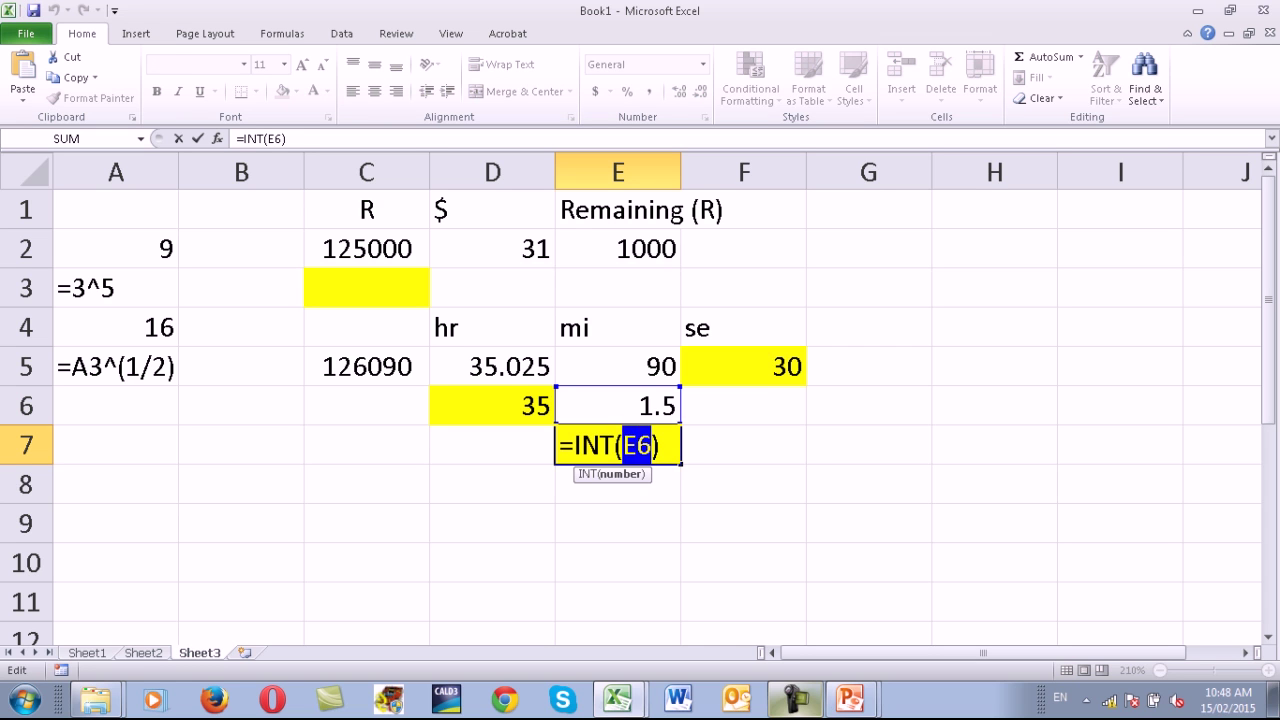
{"action": "key", "text": "ctrl+v"}
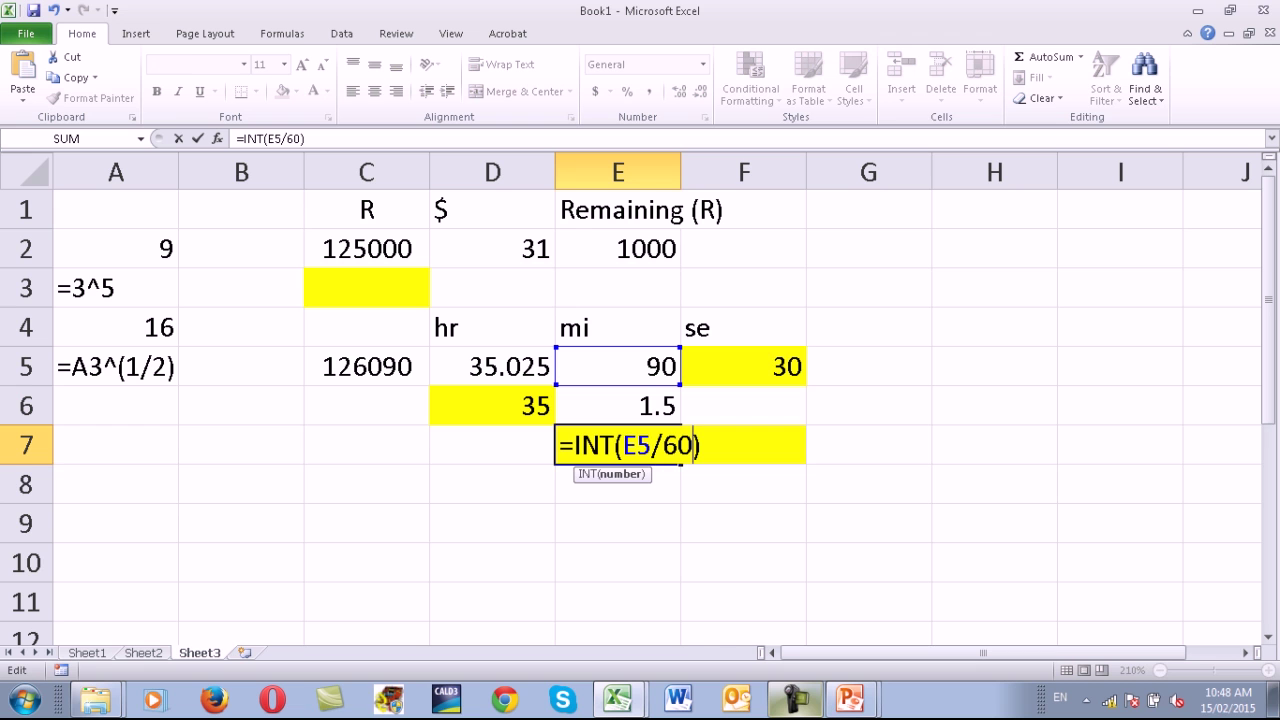
{"action": "key", "text": "Return"}
Replace E5 in E7's formula with MOD(C5,3600), giving =INT(MOD(C5,3600)/60).
{"action": "left_click", "coordinate": [618, 366]}
{"action": "key", "text": "F2"}
{"action": "key", "text": "shift+Left"}
{"action": "key", "text": "shift+Left"}
{"action": "key", "text": "shift+Left"}
{"action": "key", "text": "shift+Left"}
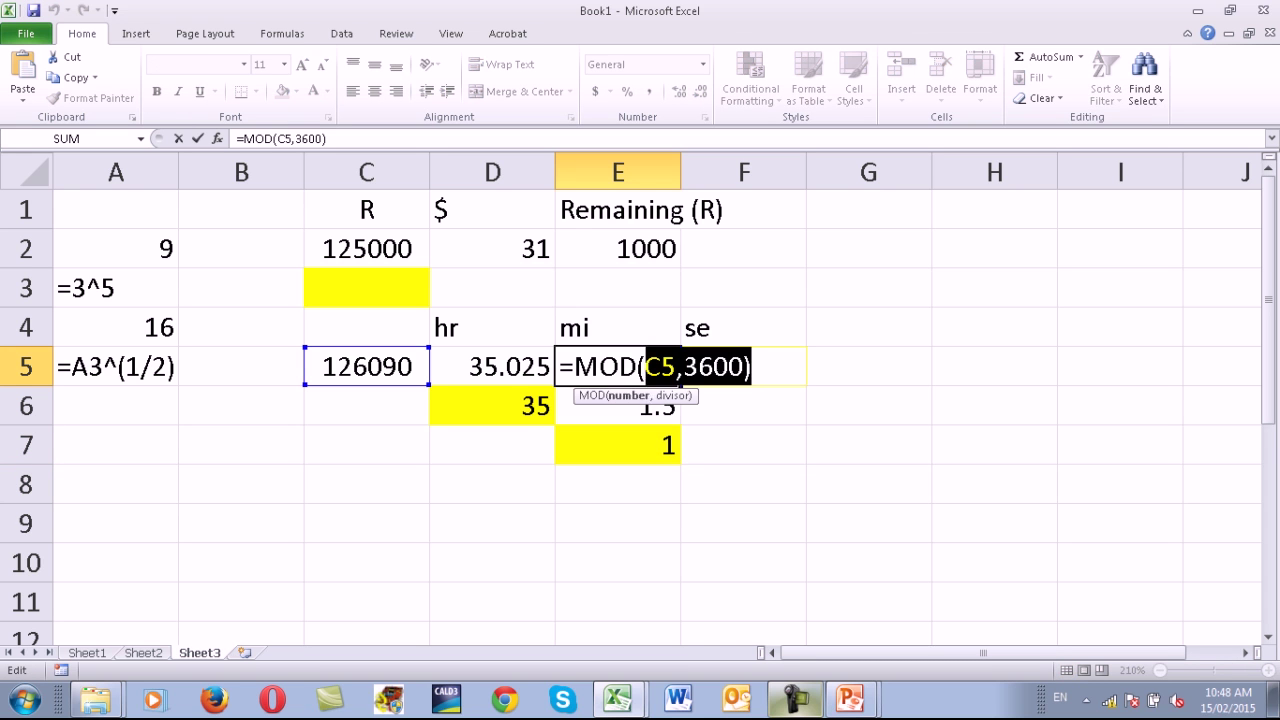
{"action": "key", "text": "shift+Left"}
{"action": "key", "text": "shift+Left"}
{"action": "key", "text": "shift+Left"}
{"action": "key", "text": "ctrl+c"}
{"action": "key", "text": "Return"}
{"action": "left_click", "coordinate": [618, 445]}
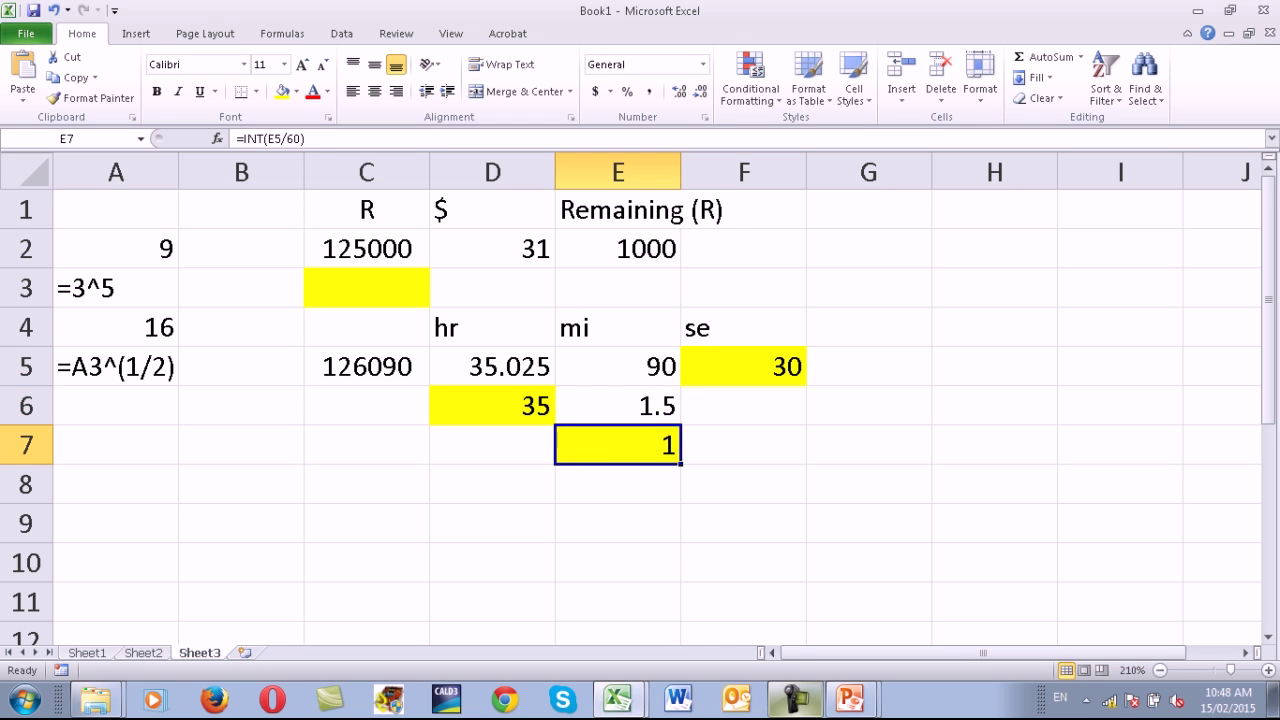
{"action": "key", "text": "F2"}
{"action": "key", "text": "Left"}
{"action": "key", "text": "Left"}
{"action": "key", "text": "Left"}
{"action": "key", "text": "shift+Left"}
{"action": "key", "text": "shift+Left"}
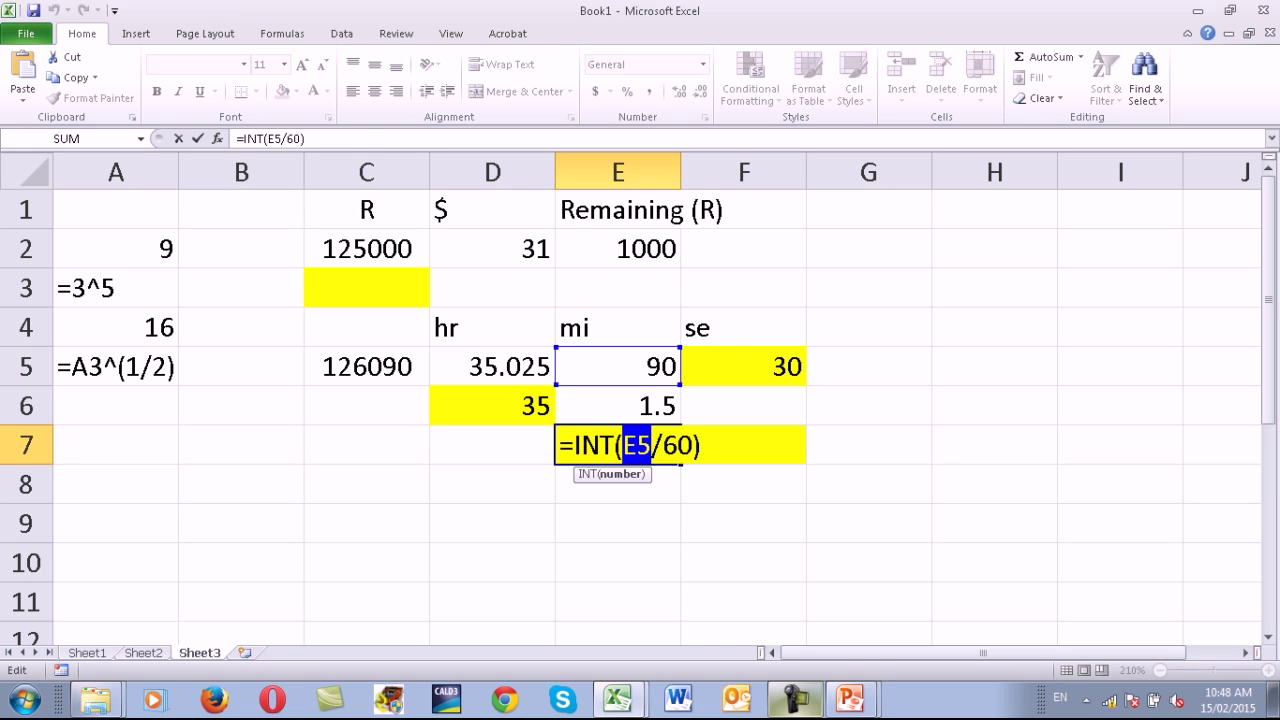
{"action": "key", "text": "ctrl+v"}
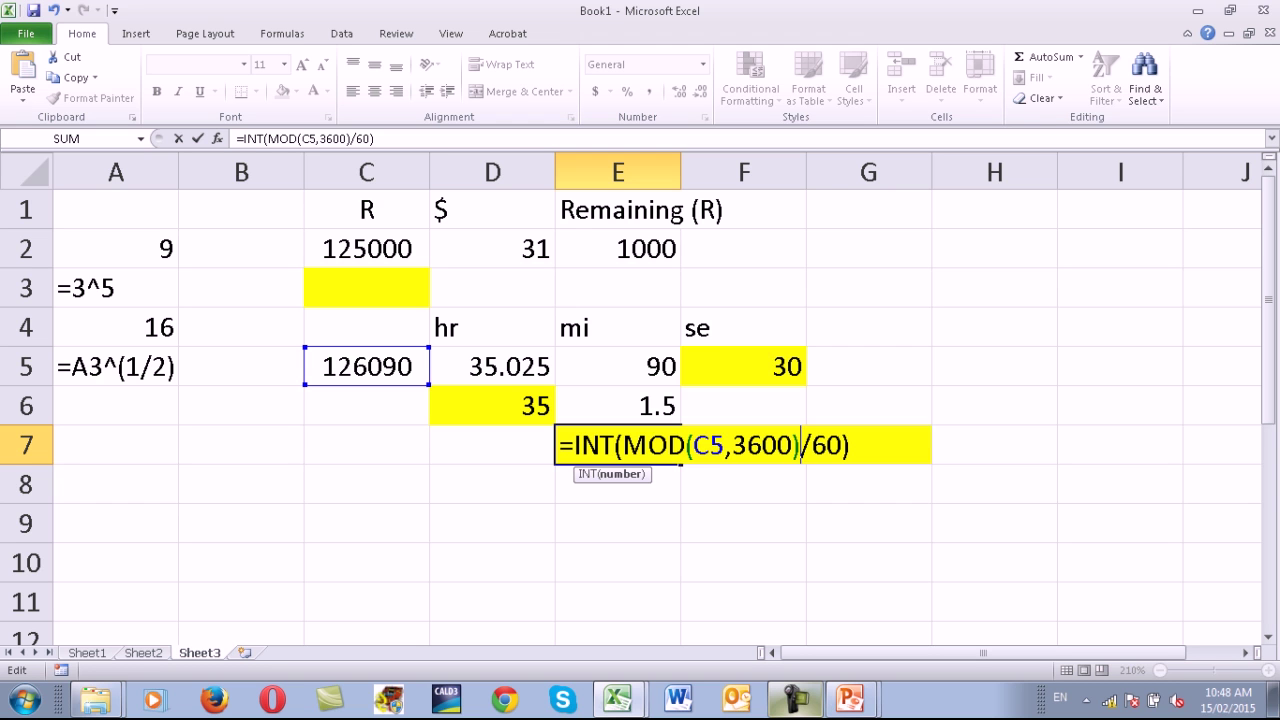
{"action": "key", "text": "Return"}
Copy the MOD(C5,3600) expression from E5's formula.
{"action": "key", "text": "Up"}
{"action": "key", "text": "Up"}
{"action": "key", "text": "Up"}
{"action": "key", "text": "Right"}
{"action": "key", "text": "F2"}
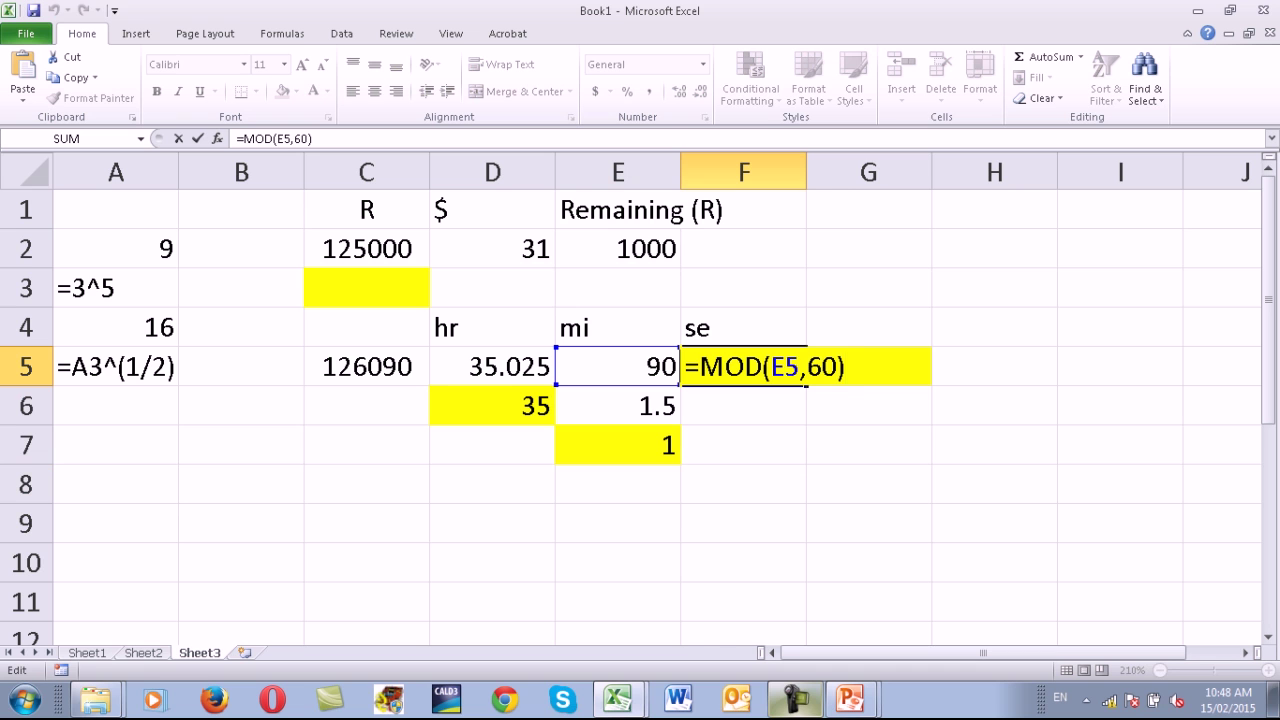
{"action": "key", "text": "Return"}
{"action": "double_click", "coordinate": [598, 366]}
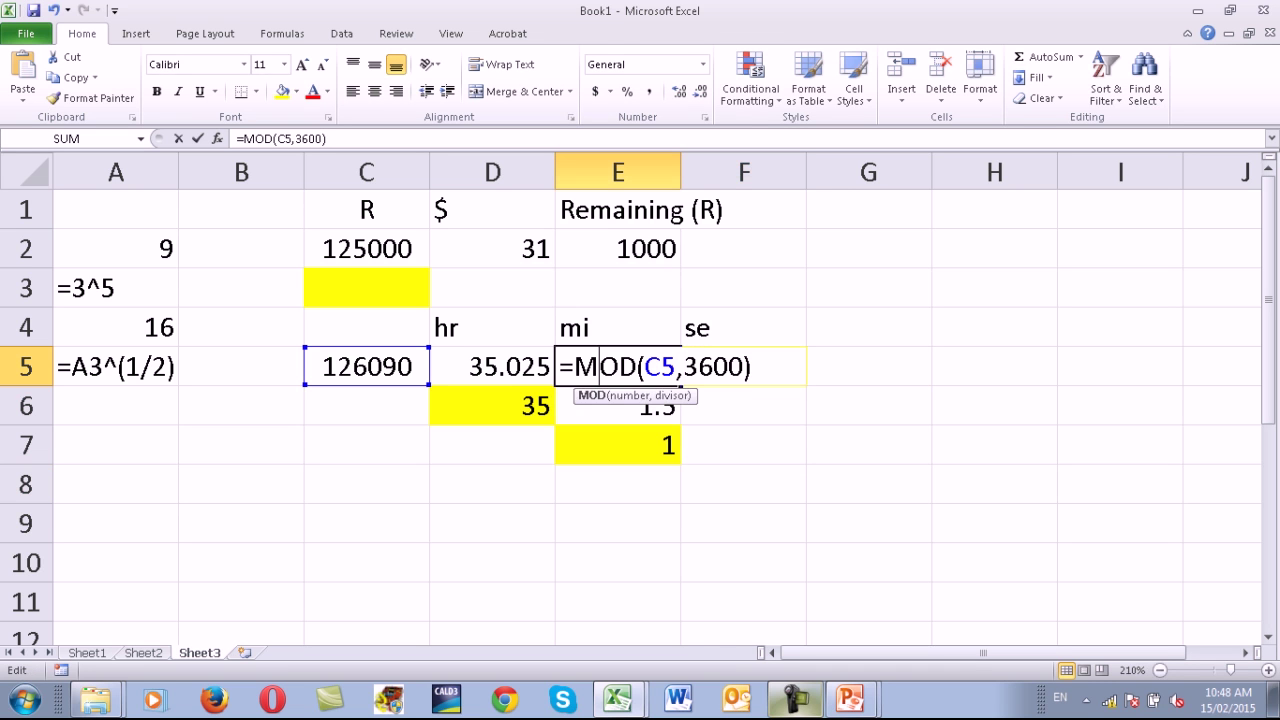
{"action": "left_click_drag", "start_coordinate": [574, 366], "coordinate": [752, 366]}
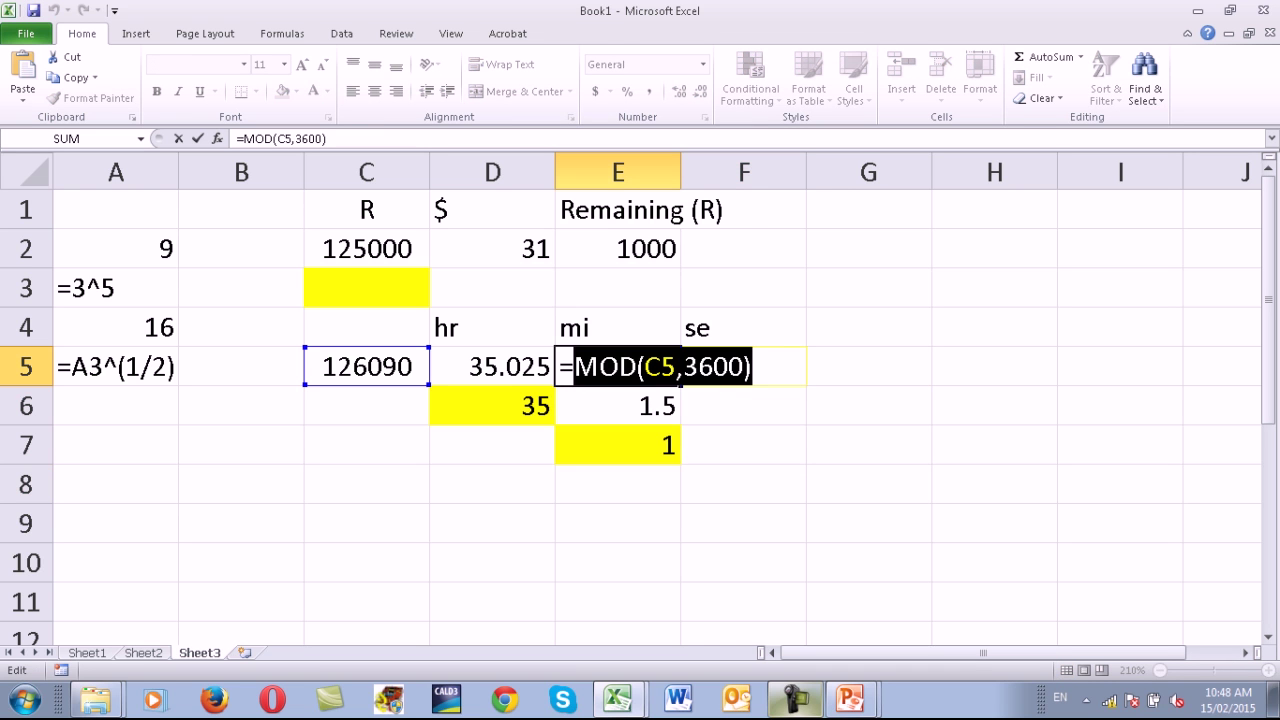
{"action": "key", "text": "Tab"}
Replace E5 in F5's formula with MOD(C5,3600), giving =MOD(MOD(C5,3600),60).
{"action": "double_click", "coordinate": [760, 366]}
{"action": "left_click_drag", "start_coordinate": [802, 366], "coordinate": [770, 366]}
{"action": "key", "text": "ctrl+v"}
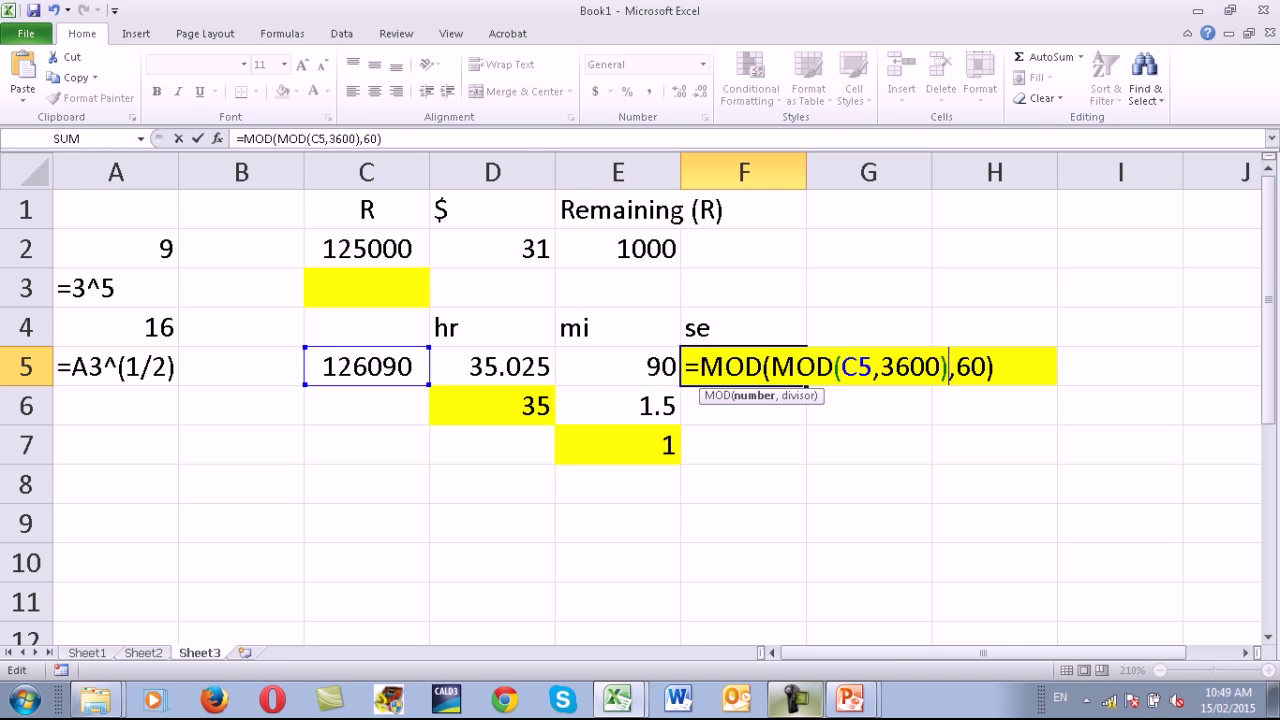
{"action": "key", "text": "Return"}
Copy E7's nested minutes formula.
{"action": "left_click", "coordinate": [618, 405]}
{"action": "left_click", "coordinate": [618, 445]}
{"action": "key", "text": "ctrl+c"}
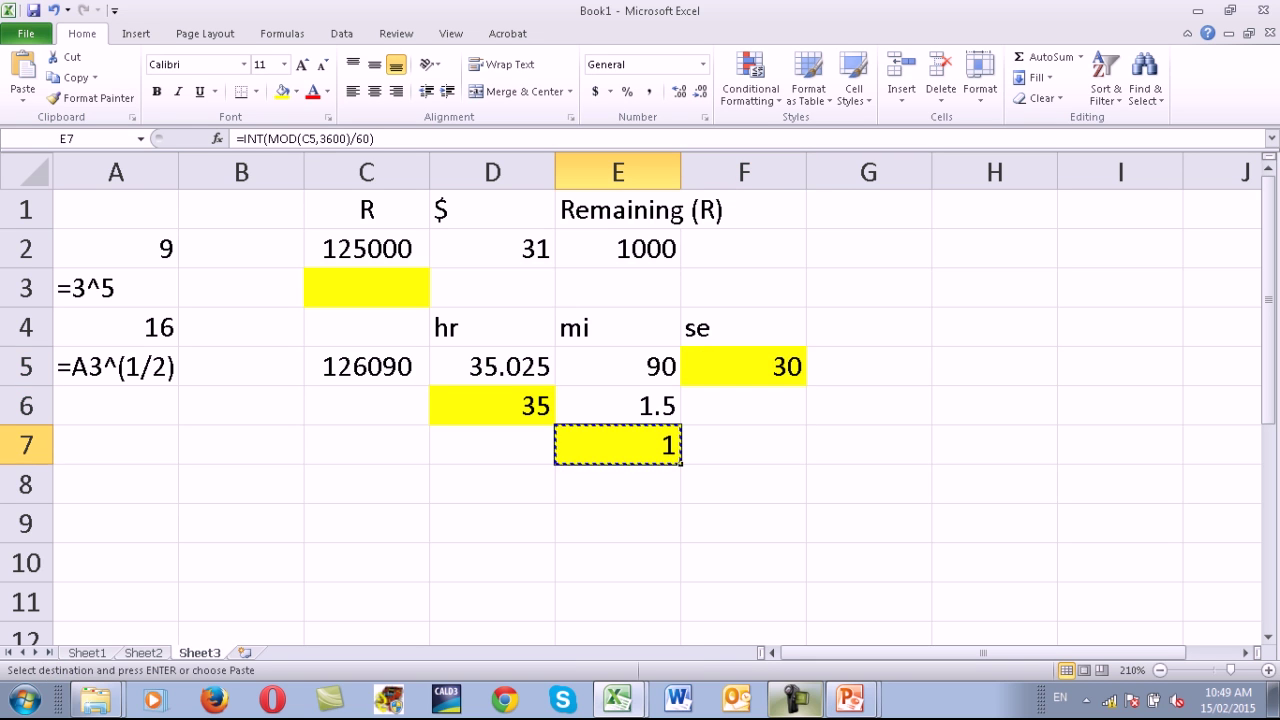
Paste the nested minutes formula into E5, move the hours result into D5, and clear E6's #REF!
{"action": "left_click", "coordinate": [618, 366]}
{"action": "key", "text": "Return"}
{"action": "left_click", "coordinate": [492, 405]}
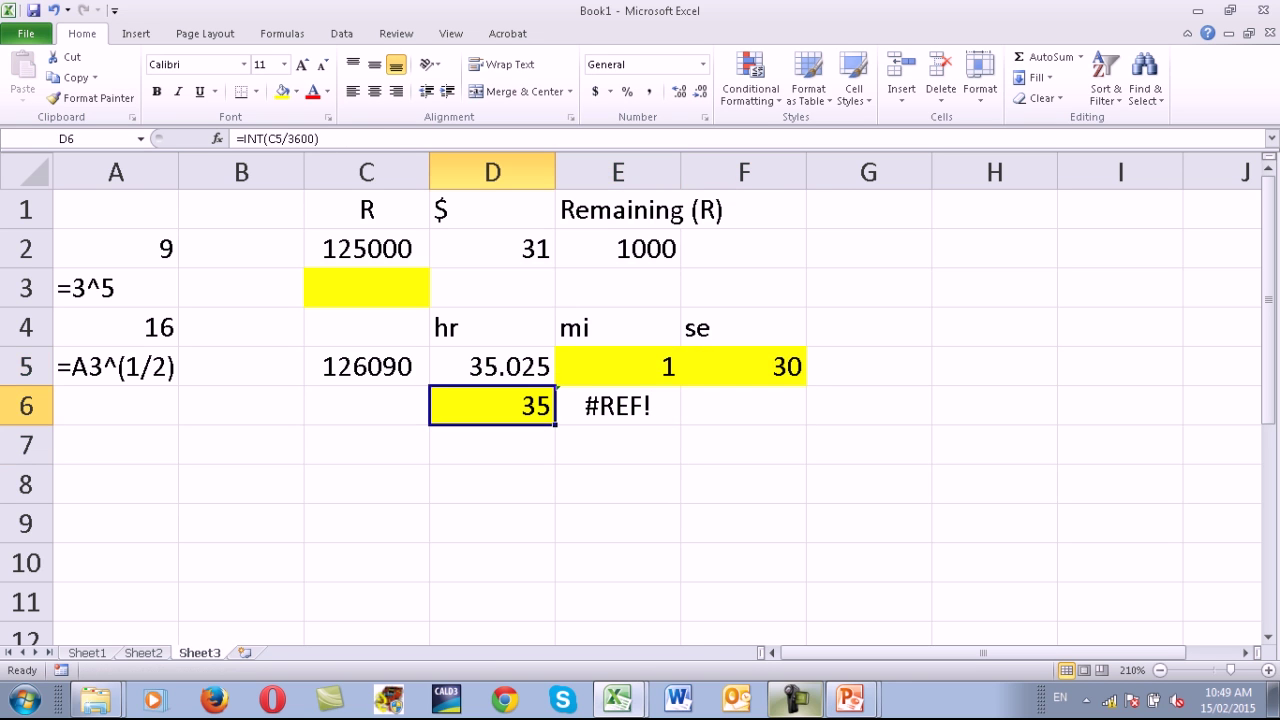
{"action": "left_click_drag", "start_coordinate": [557, 388], "coordinate": [557, 349]}
{"action": "key", "text": "Down"}
{"action": "key", "text": "Right"}
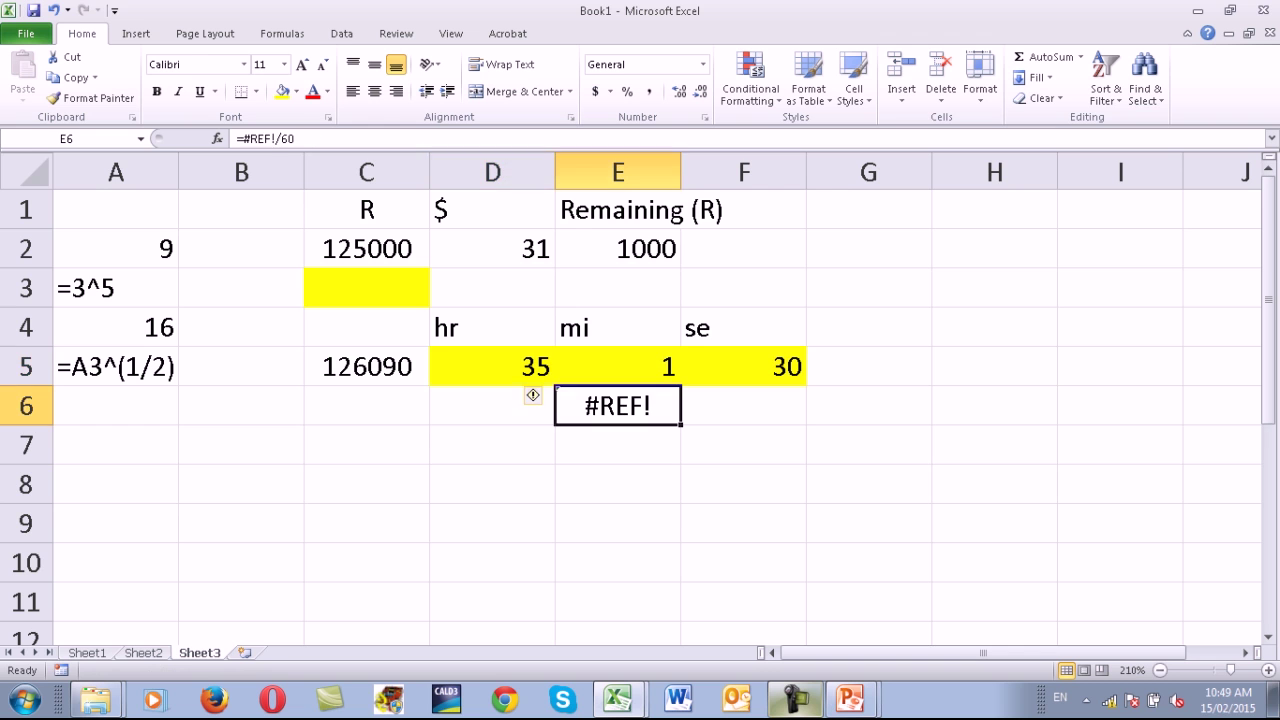
{"action": "key", "text": "Delete"}
Enter 74588 seconds in C5 and view E5's nested minutes formula.
{"action": "key", "text": "Up"}
{"action": "key", "text": "Left"}
{"action": "key", "text": "Left"}
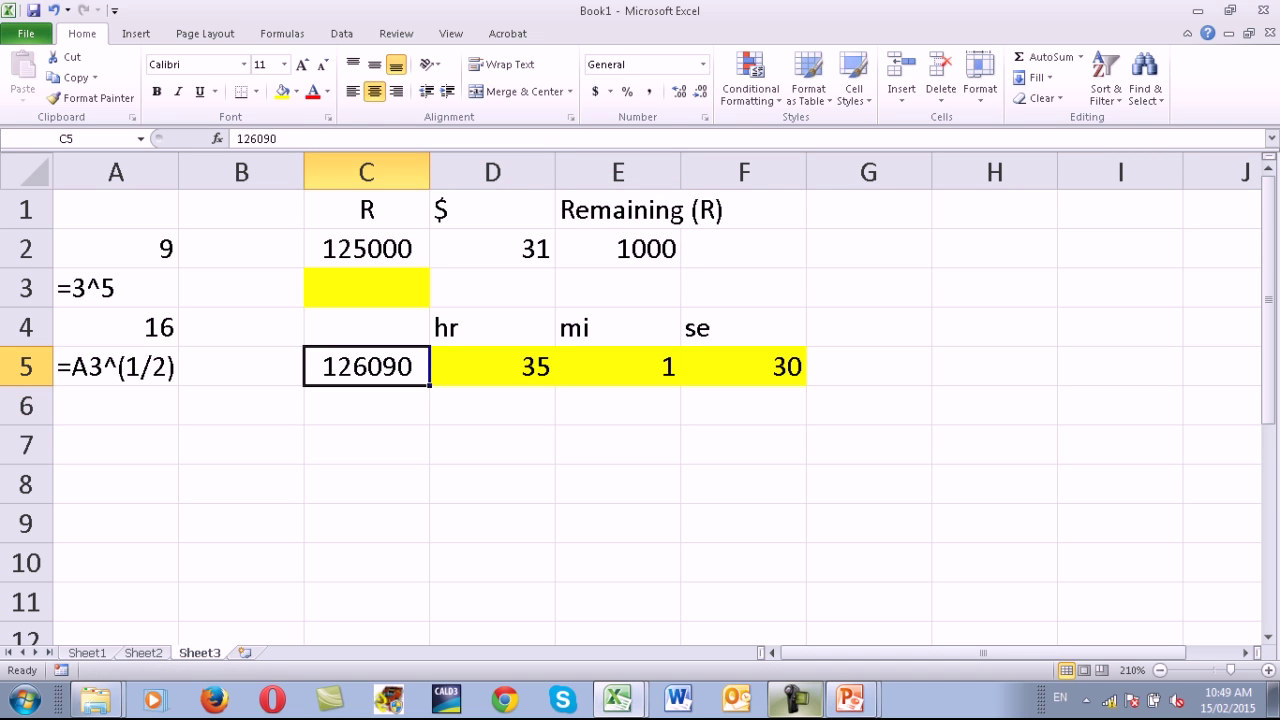
{"action": "type", "text": "74588"}
{"action": "key", "text": "Return"}
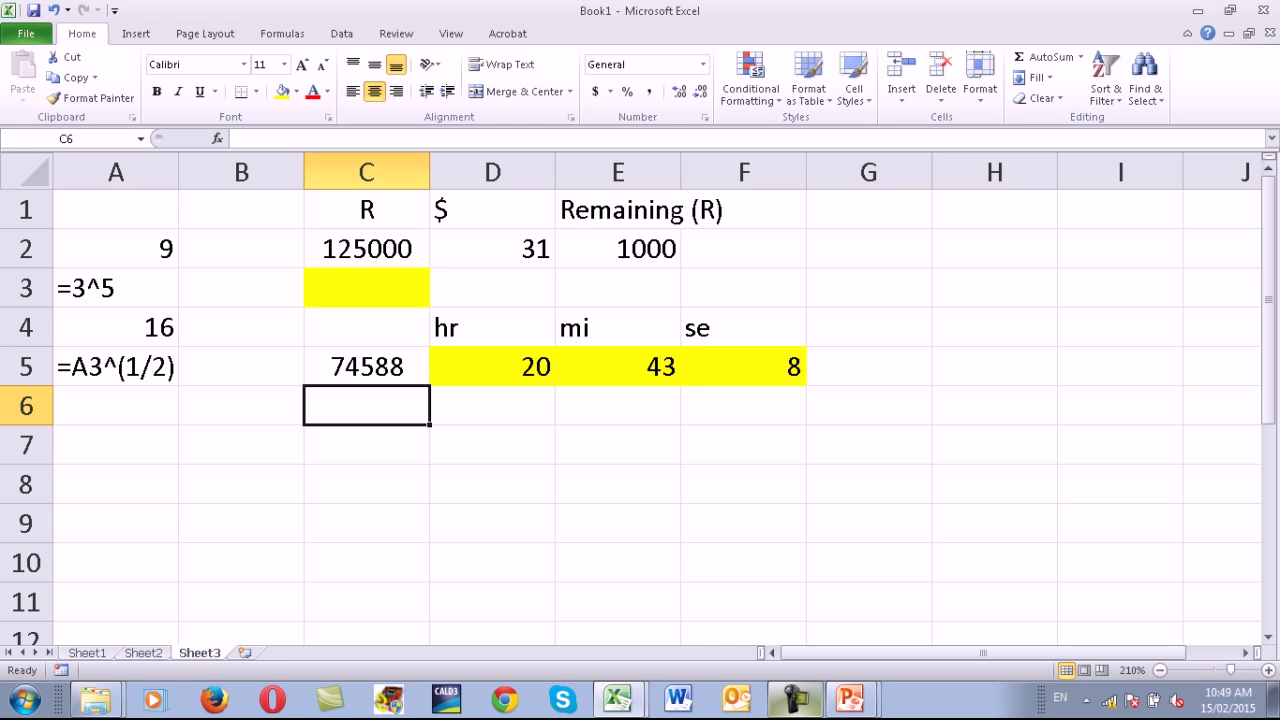
{"action": "double_click", "coordinate": [618, 366]}
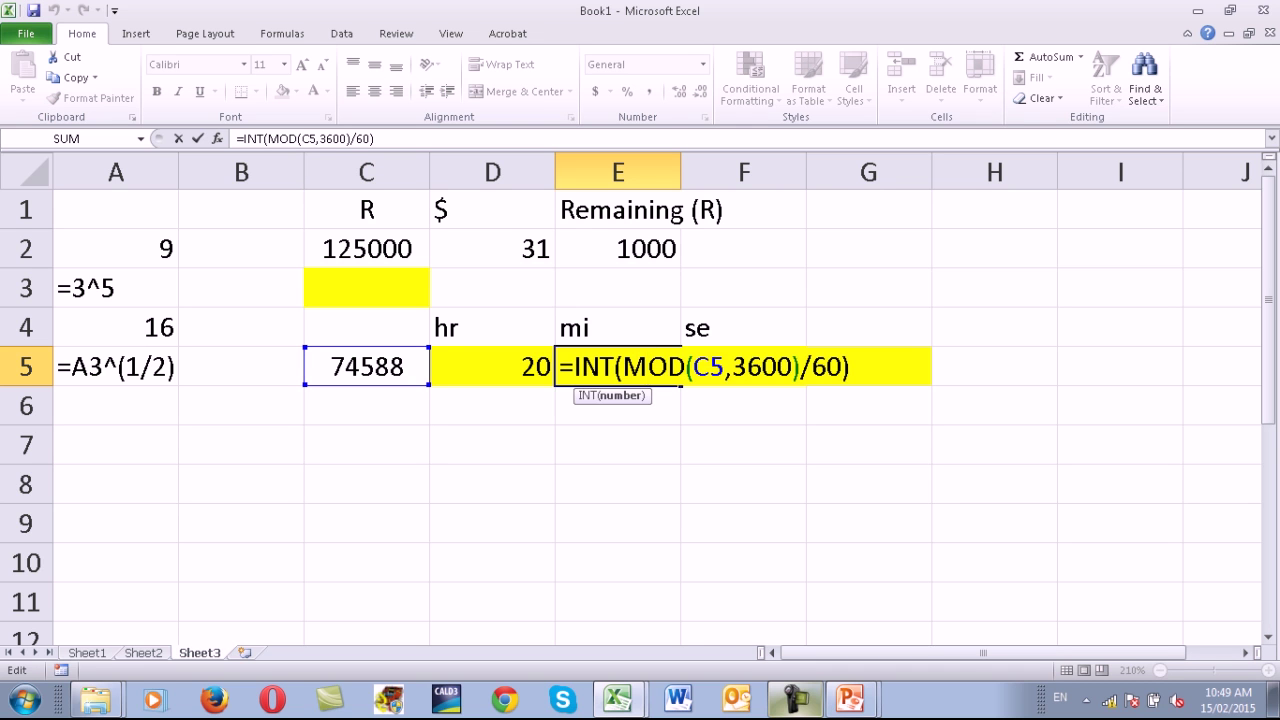
Undo the test value and consolidation back to the step-by-step layout with 126090 in C5.
{"action": "key", "text": "ctrl+Return"}
{"action": "left_click", "coordinate": [367, 366]}
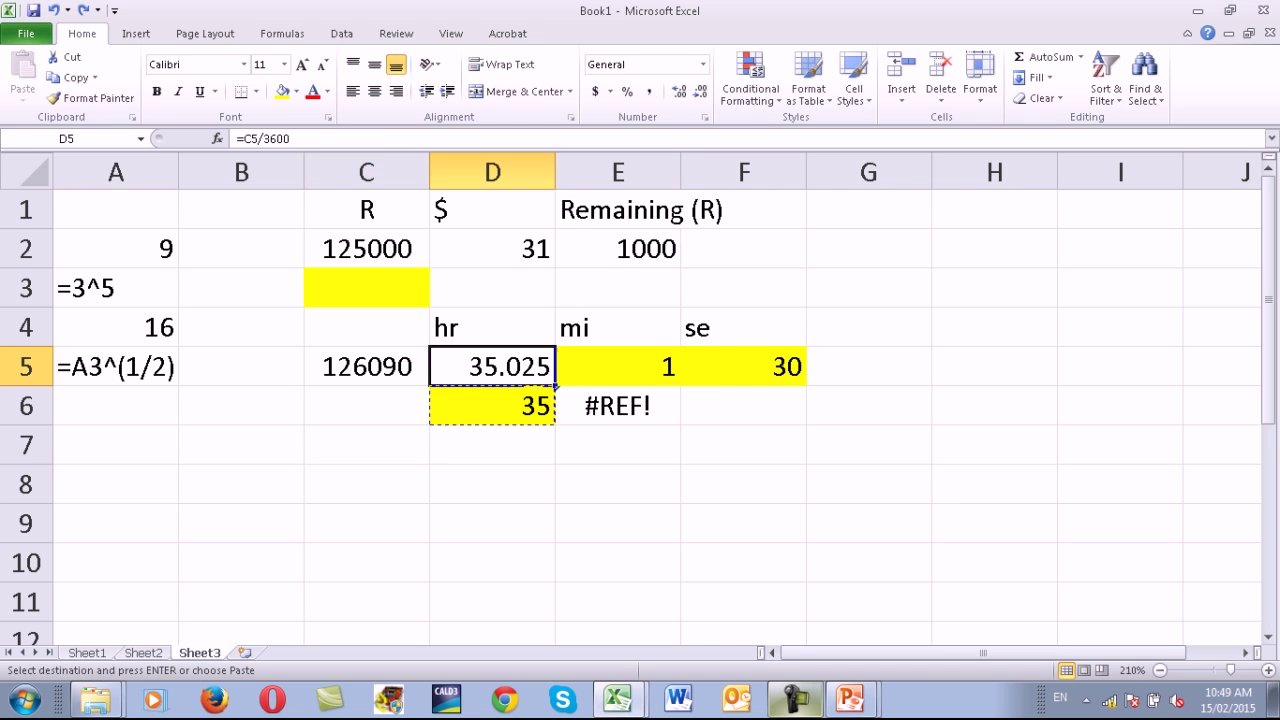
{"action": "left_click", "coordinate": [743, 366]}
{"action": "left_click", "coordinate": [618, 444]}
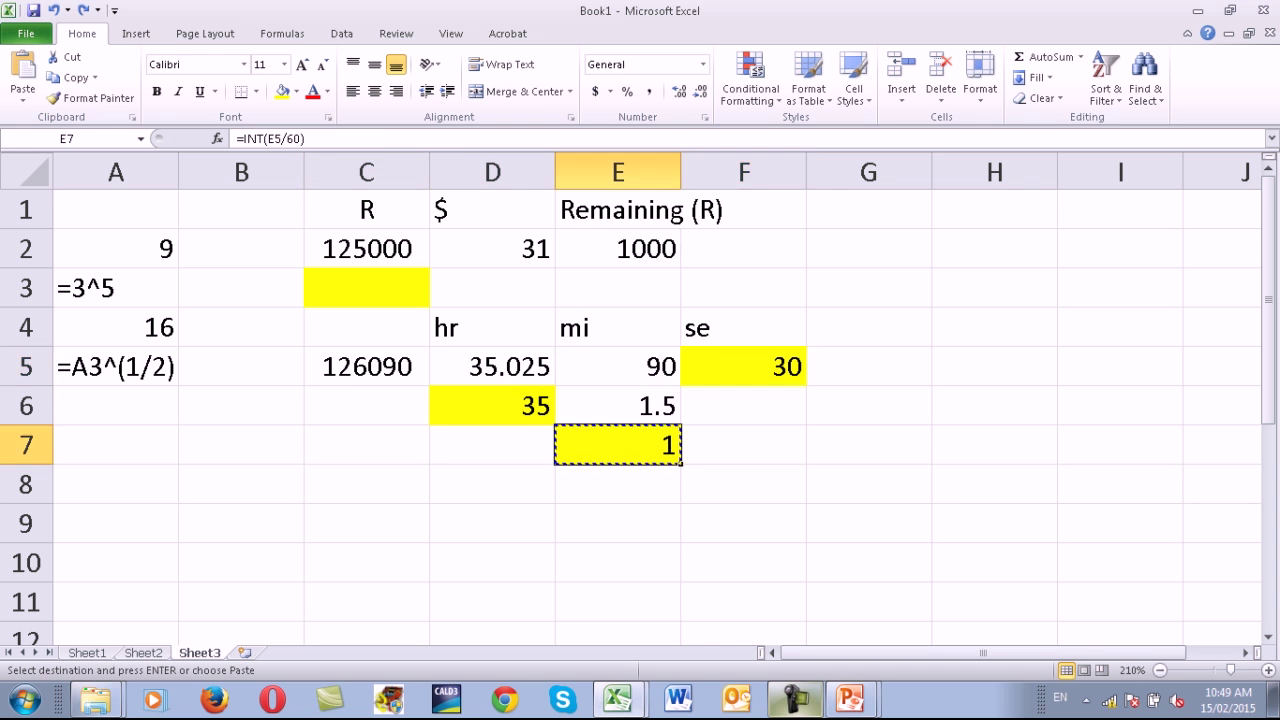
Cancel the pending copy and check the hours and minutes formulas in D6, E6 and E7.
{"action": "left_click", "coordinate": [492, 405]}
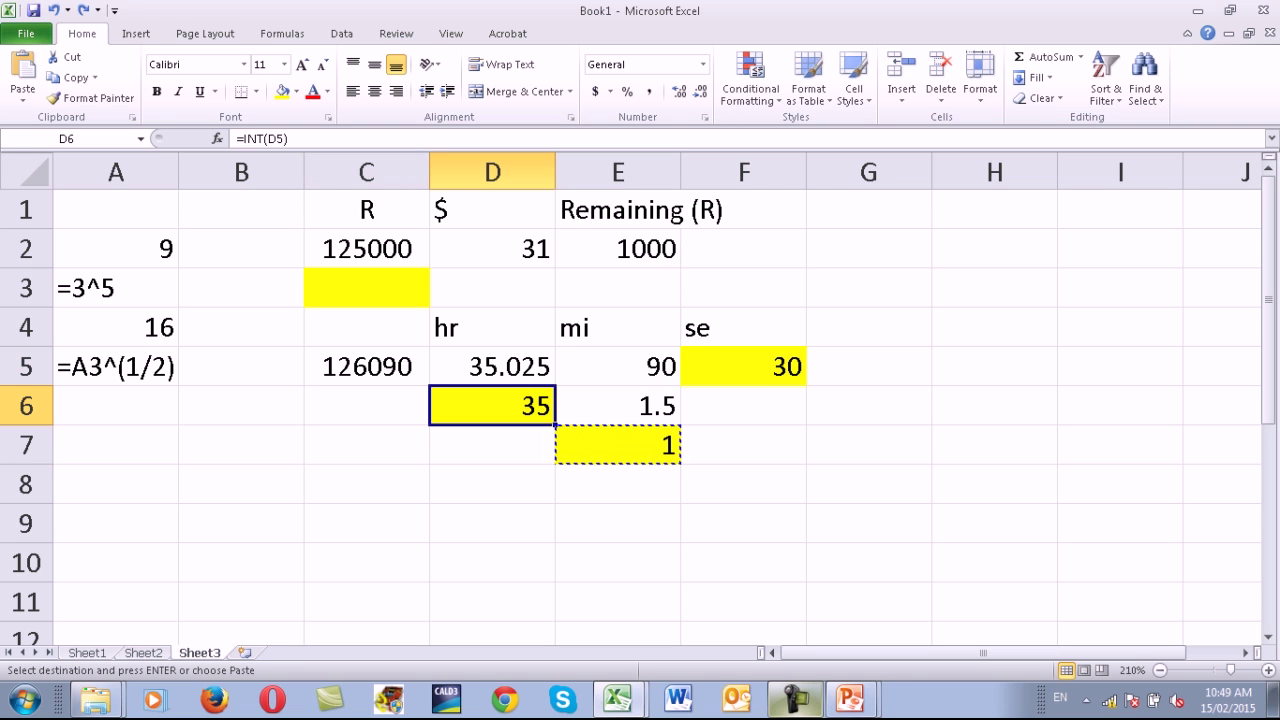
{"action": "key", "text": "Escape"}
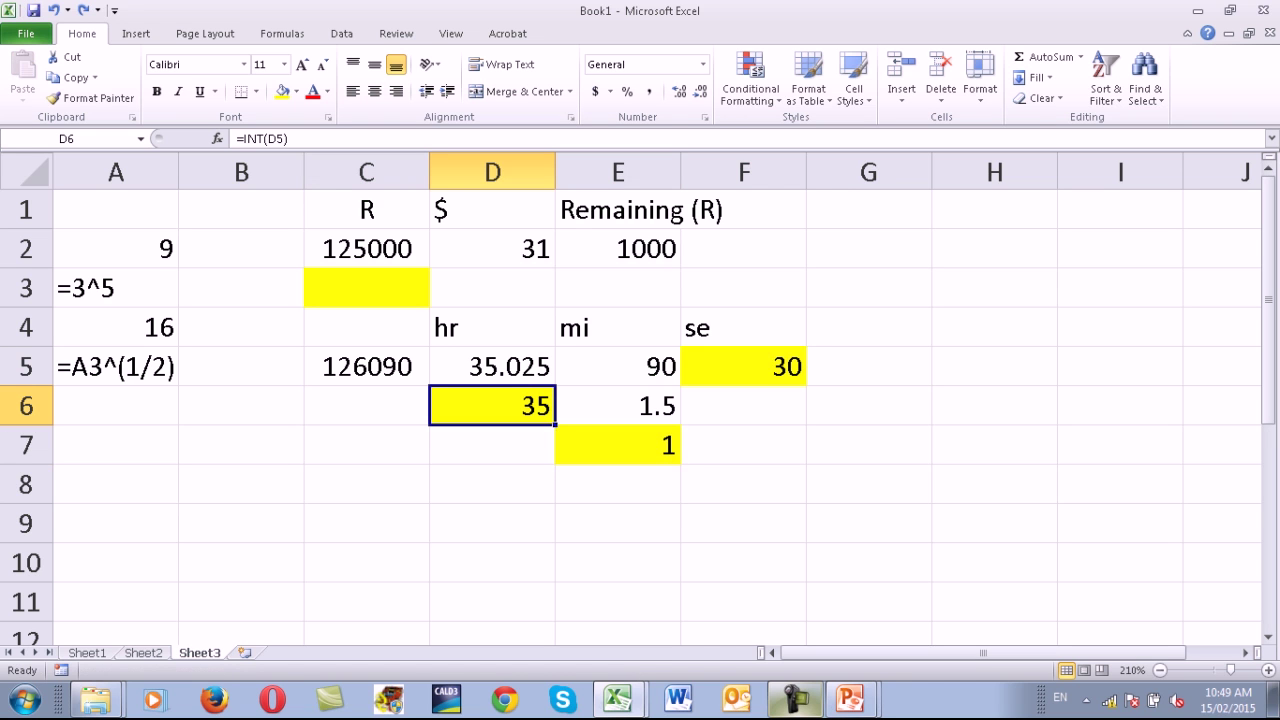
{"action": "left_click", "coordinate": [618, 405]}
{"action": "left_click", "coordinate": [618, 444]}
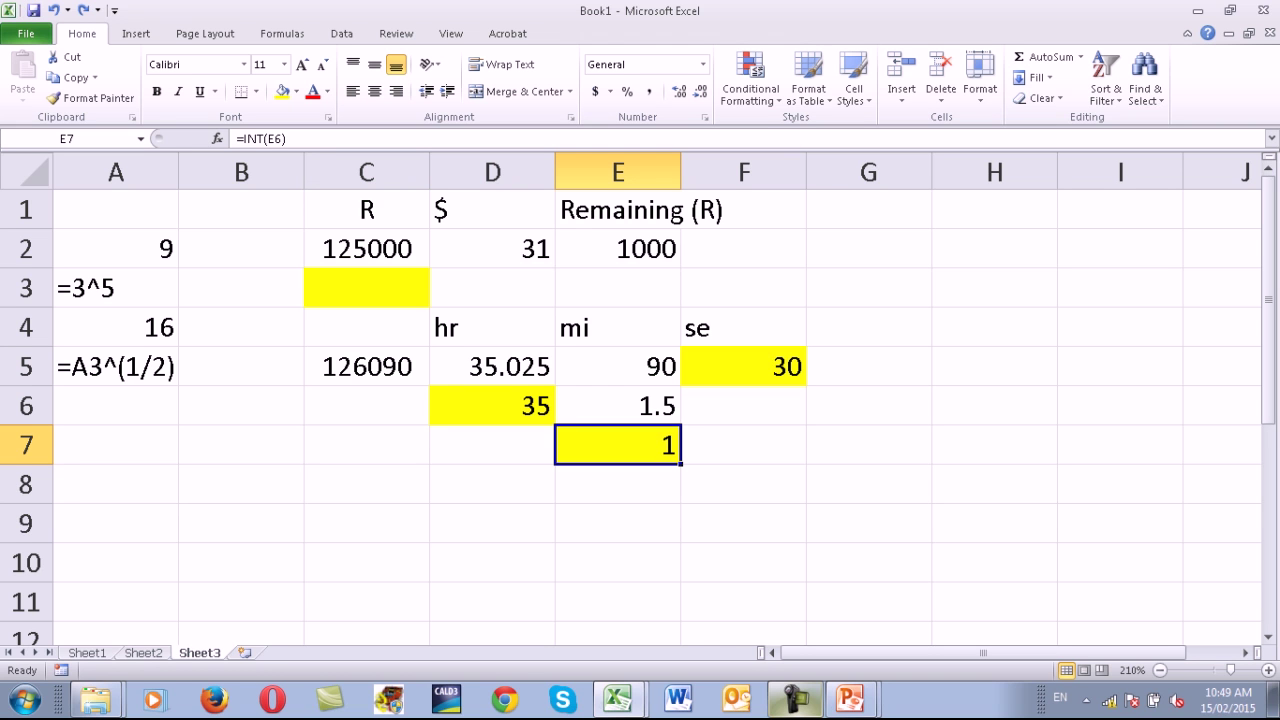